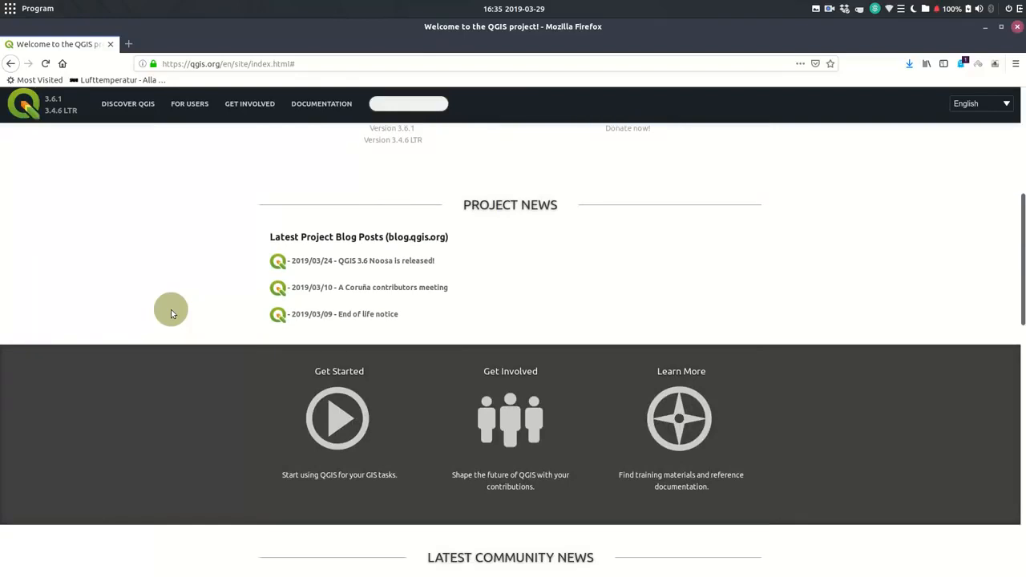
# Step: Look through the QGIS home page down to the sponsors section and minimise the browser
pyautogui.scroll(-3, 171, 311)
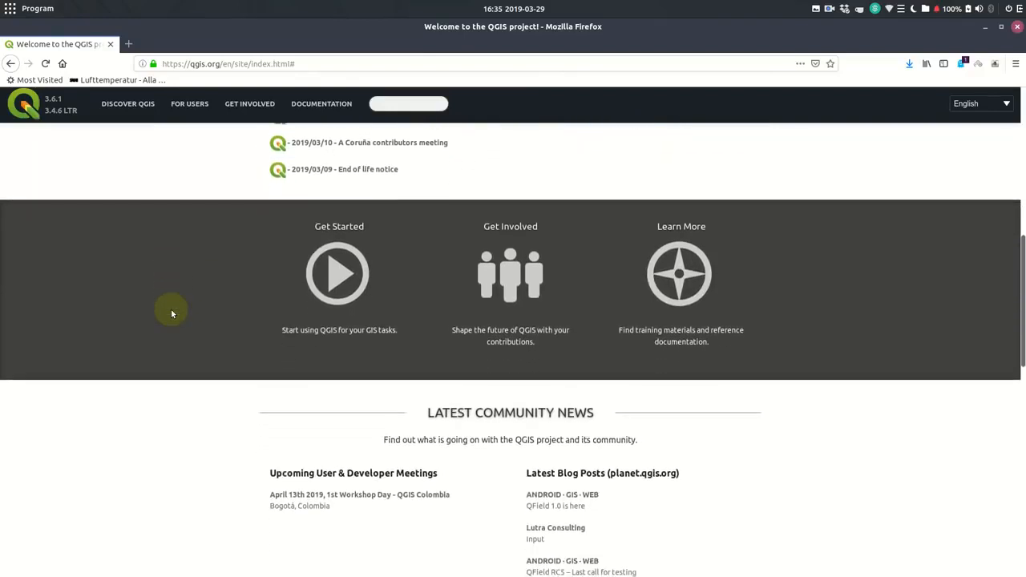
pyautogui.scroll(-5, 171, 313)
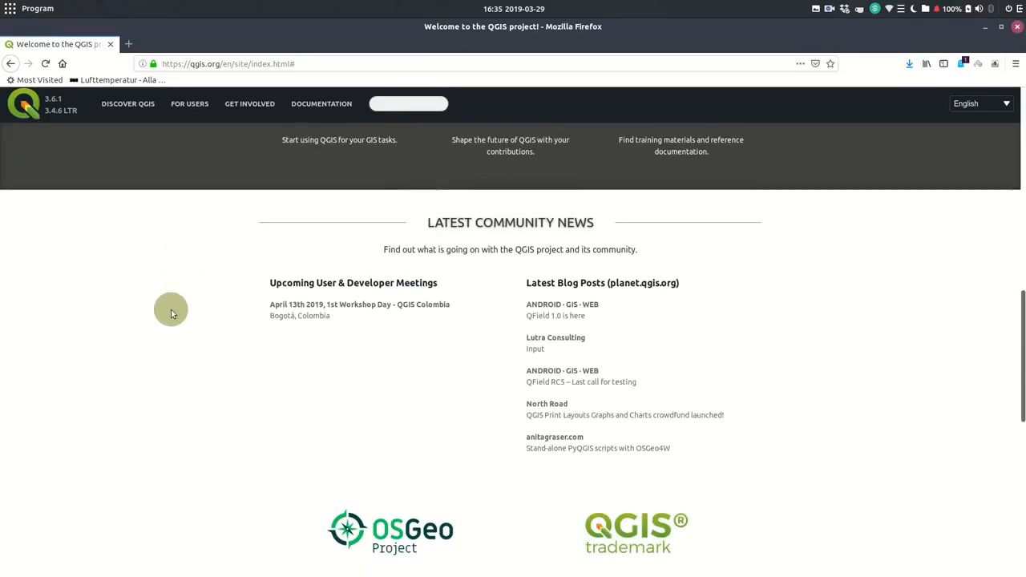
pyautogui.scroll(-5, 171, 312)
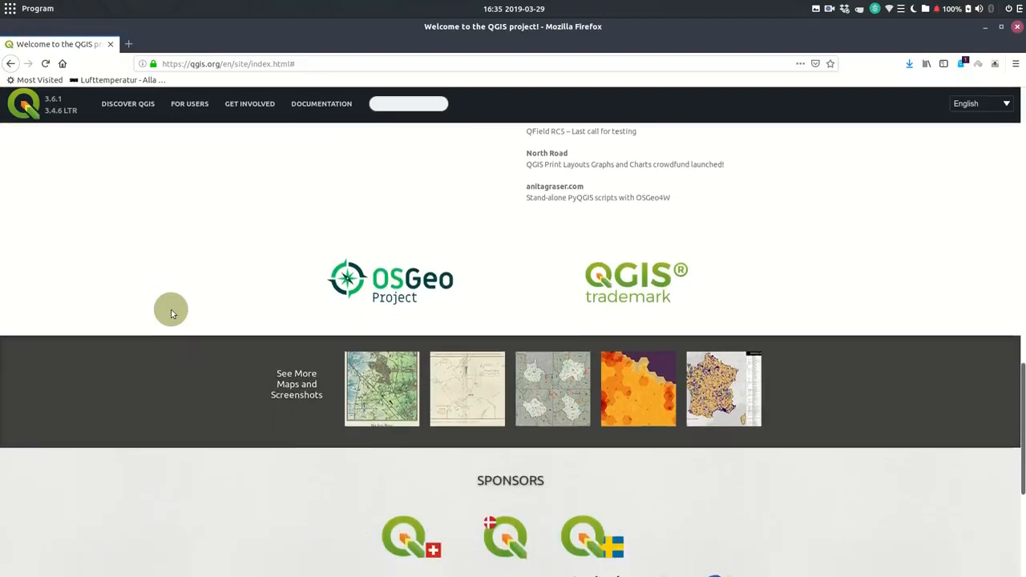
pyautogui.scroll(-3, 171, 313)
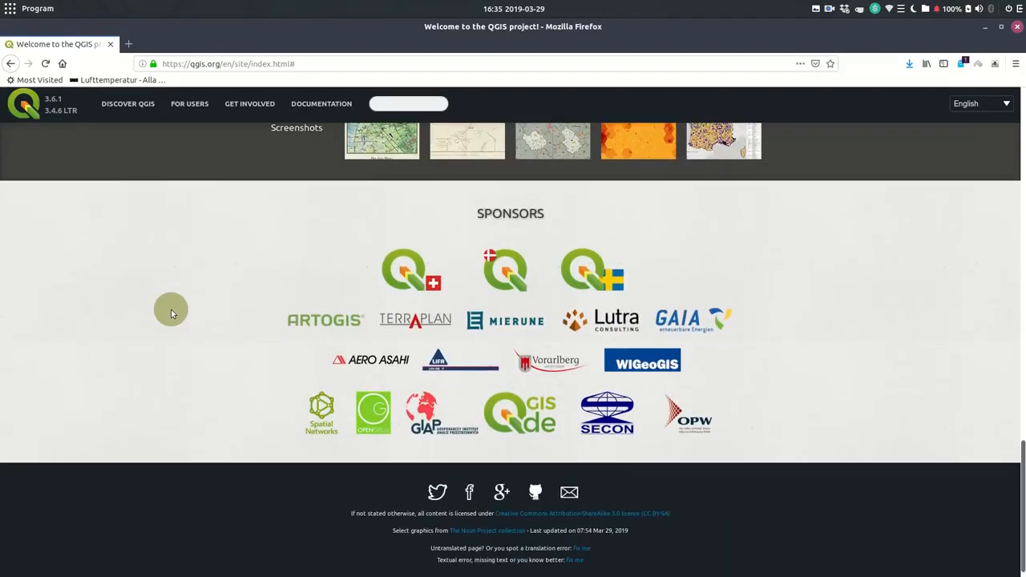
pyautogui.click(986, 27)
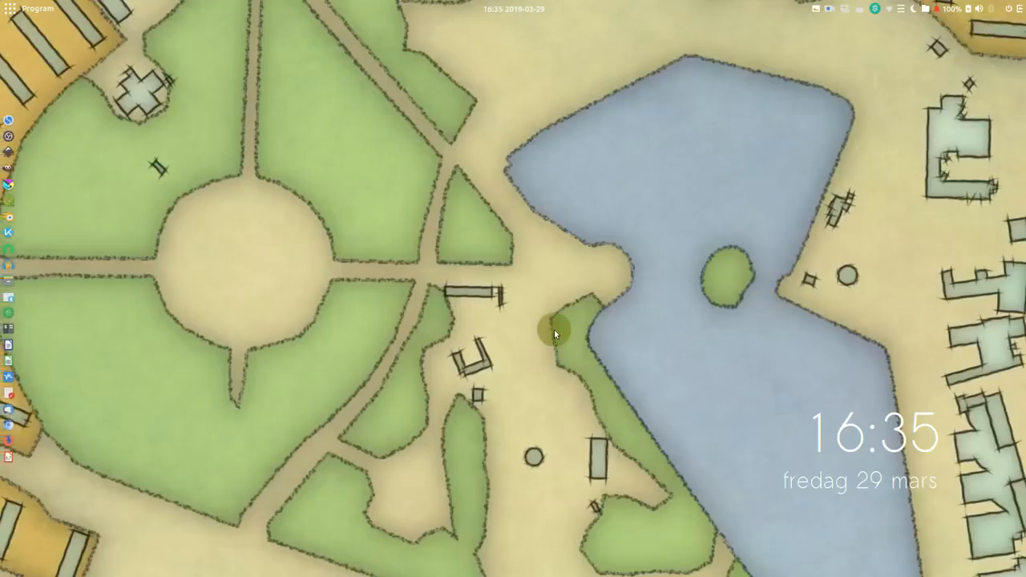
# Step: Switch to QGIS and load the built-in world map by entering "world" as the coordinate
pyautogui.click(13, 204)
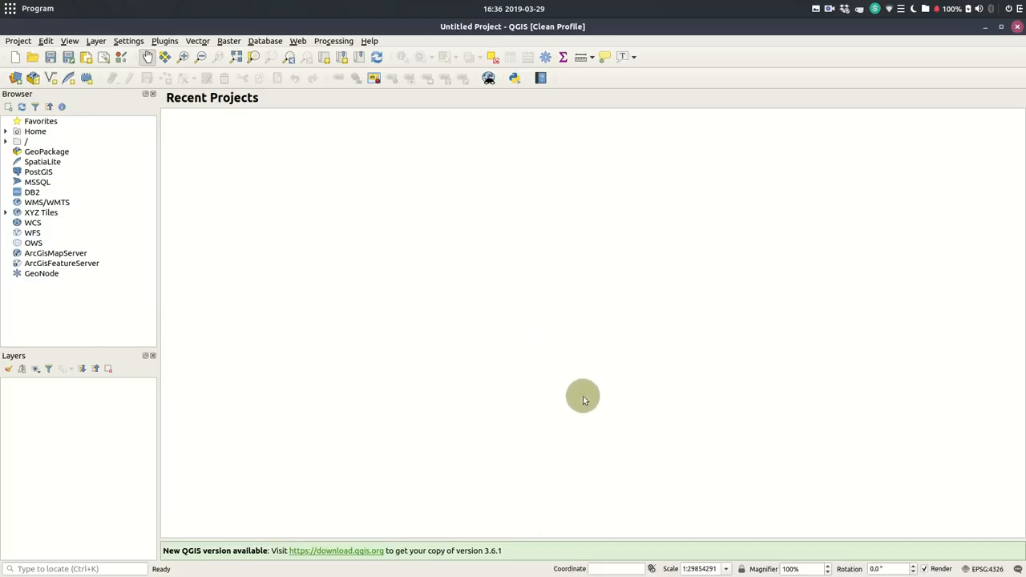
pyautogui.click(614, 569)
pyautogui.click(630, 549)
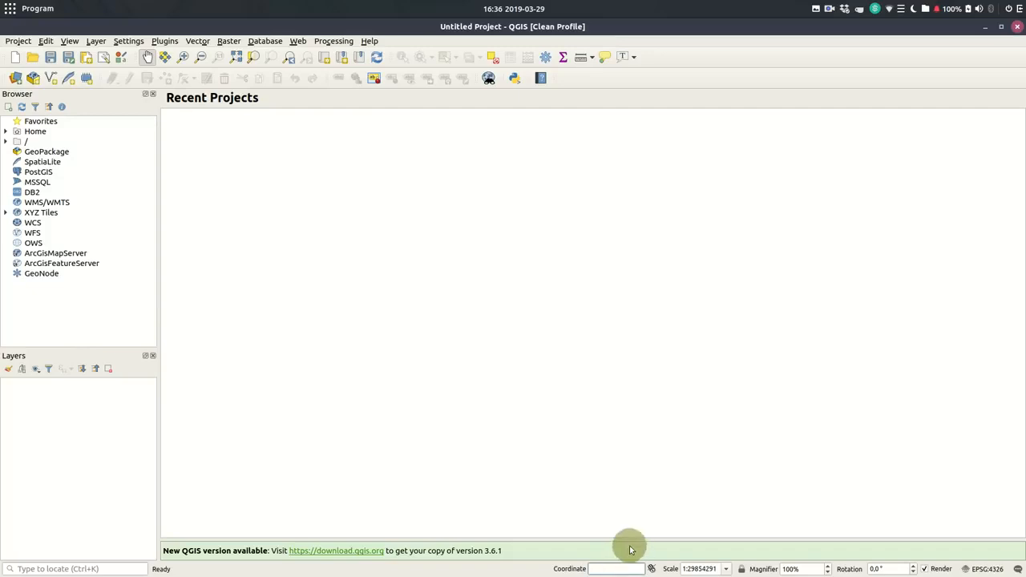
pyautogui.write('world')
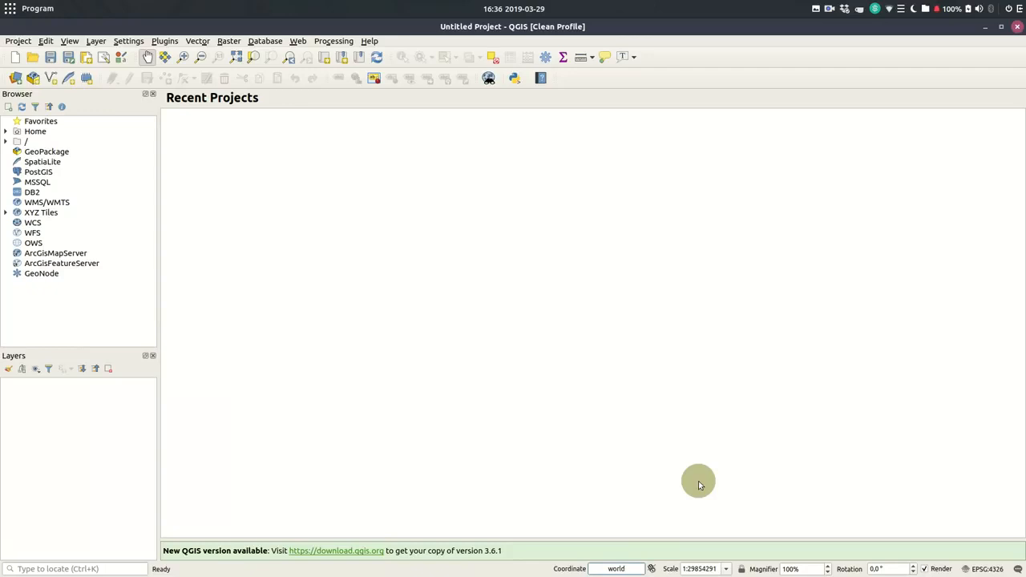
pyautogui.press('Return')
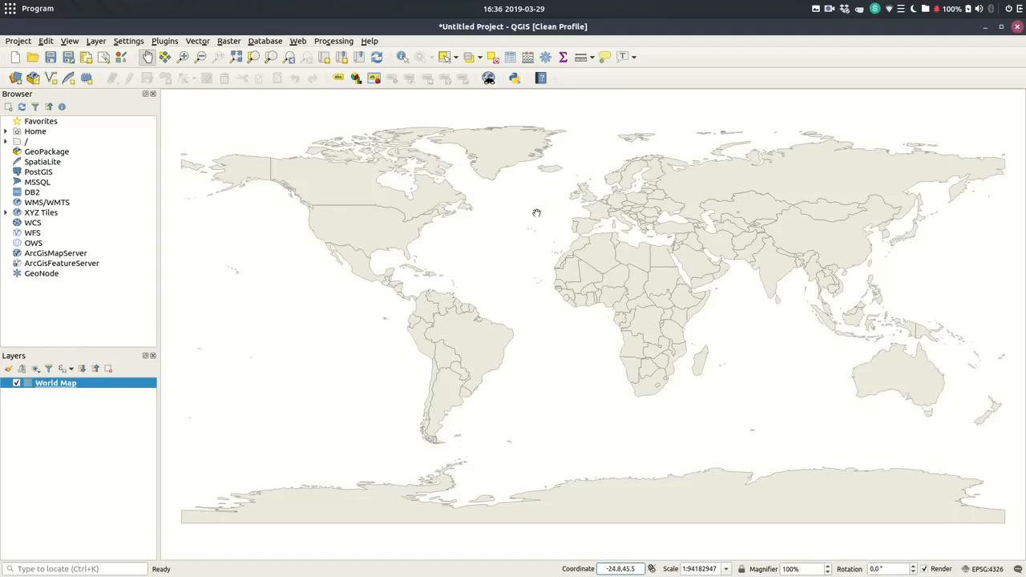
# Step: Explore the world map at several scales, especially Europe and the Mediterranean, and return to its full extent
pyautogui.scroll(-1, 586, 236)
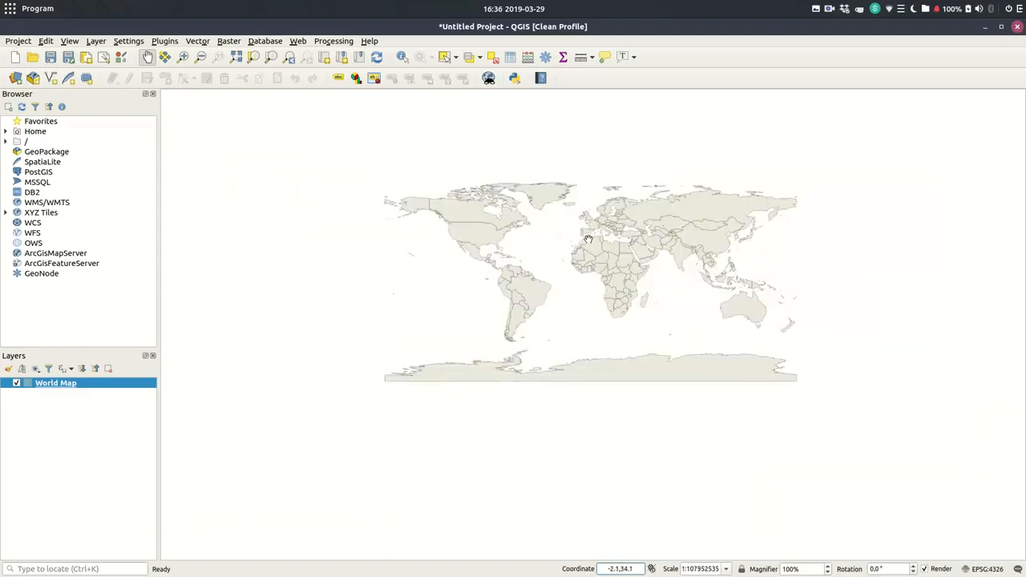
pyautogui.scroll(4, 587, 239)
pyautogui.scroll(-2, 587, 239)
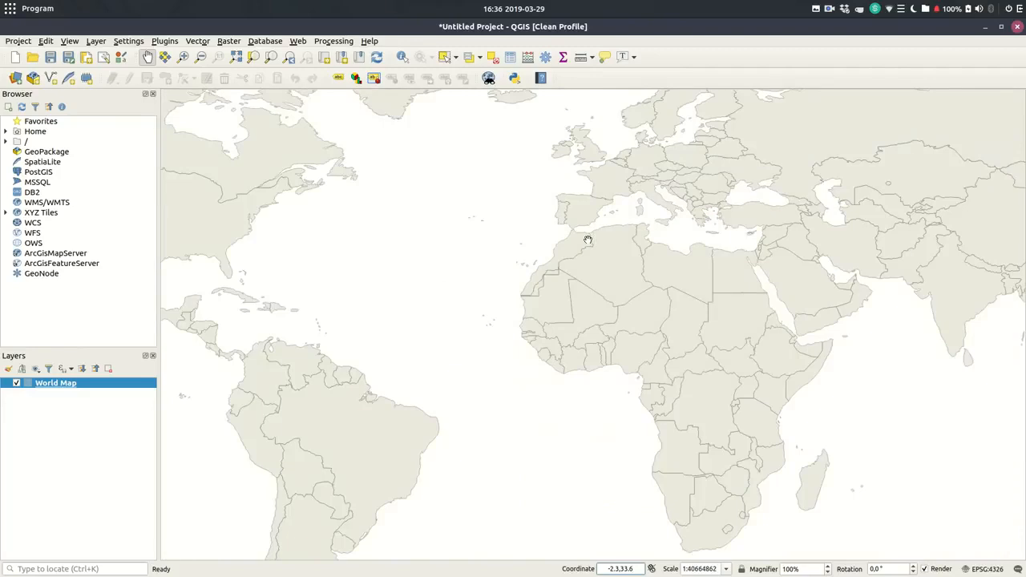
pyautogui.scroll(-1, 588, 238)
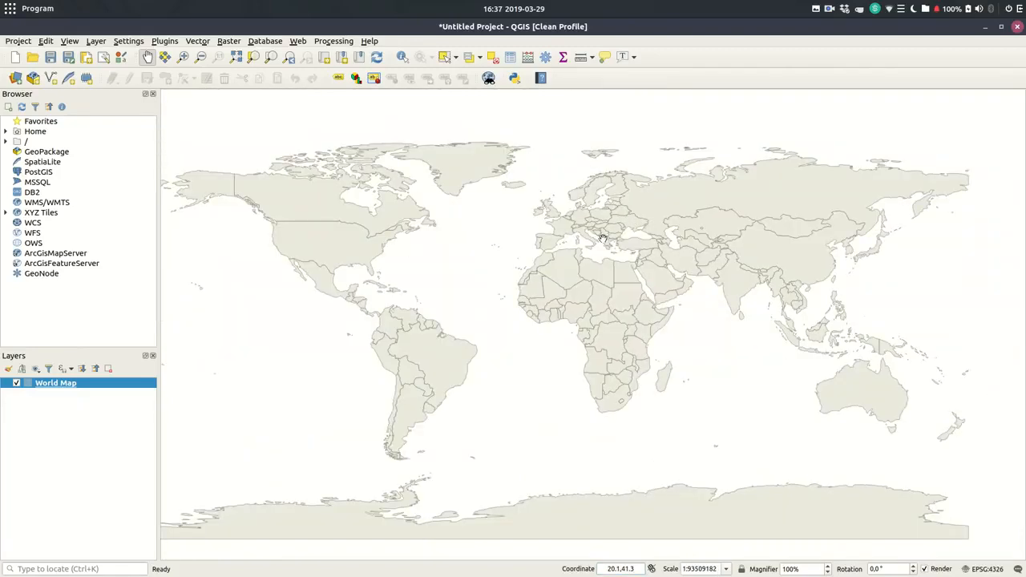
pyautogui.scroll(2, 603, 238)
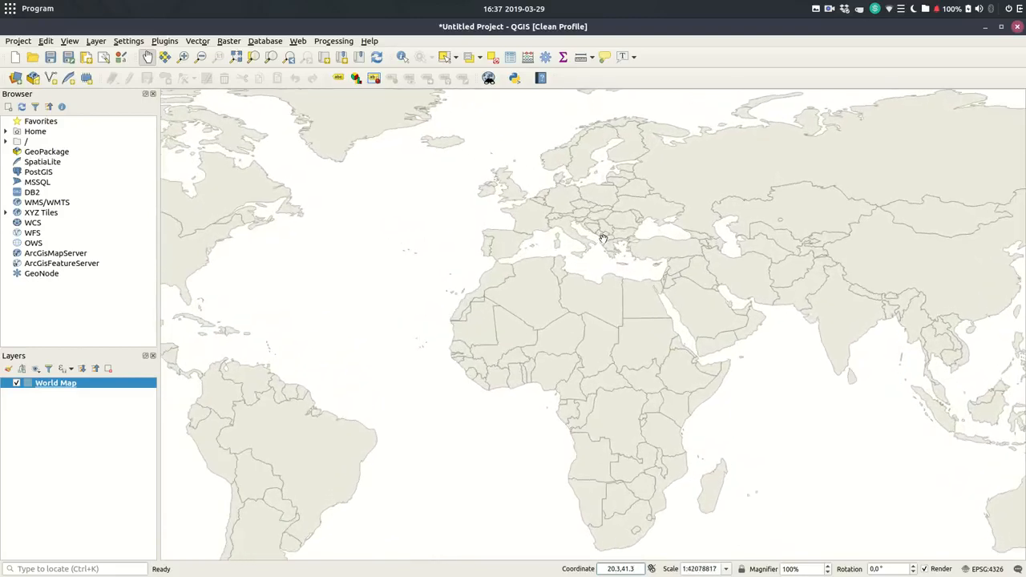
pyautogui.scroll(2, 602, 239)
pyautogui.scroll(-2, 603, 239)
pyautogui.scroll(1, 603, 239)
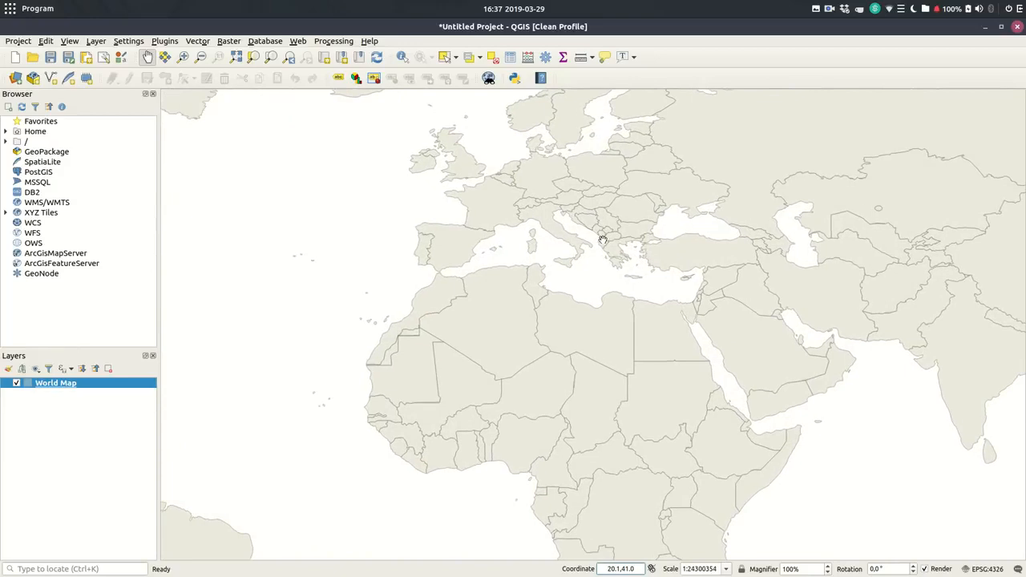
pyautogui.moveTo(602, 237); pyautogui.dragTo(456, 256)
pyautogui.scroll(1, 471, 252)
pyautogui.moveTo(600, 235); pyautogui.dragTo(793, 241)
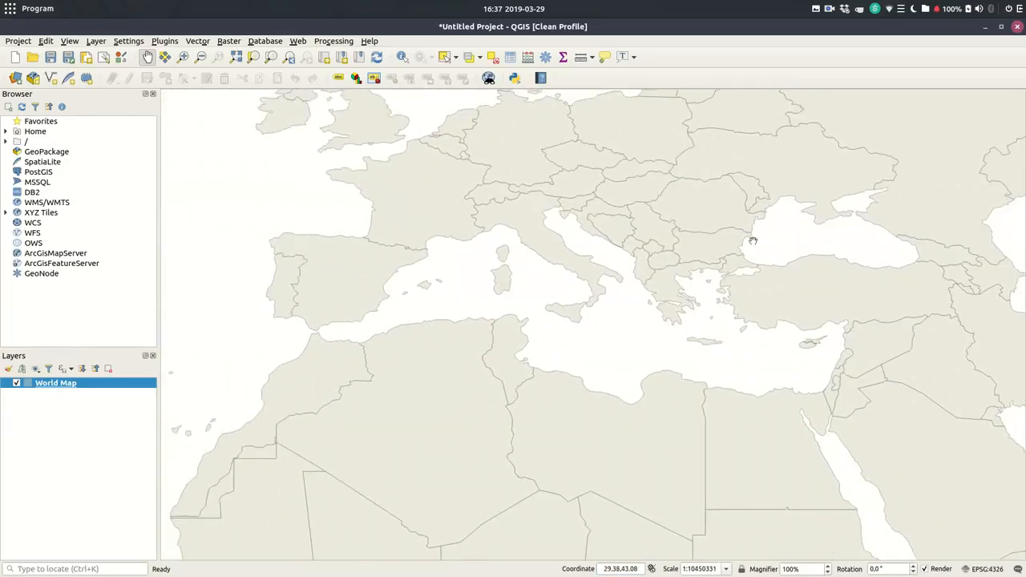
pyautogui.moveTo(473, 238); pyautogui.dragTo(718, 255)
pyautogui.moveTo(724, 206); pyautogui.dragTo(509, 321)
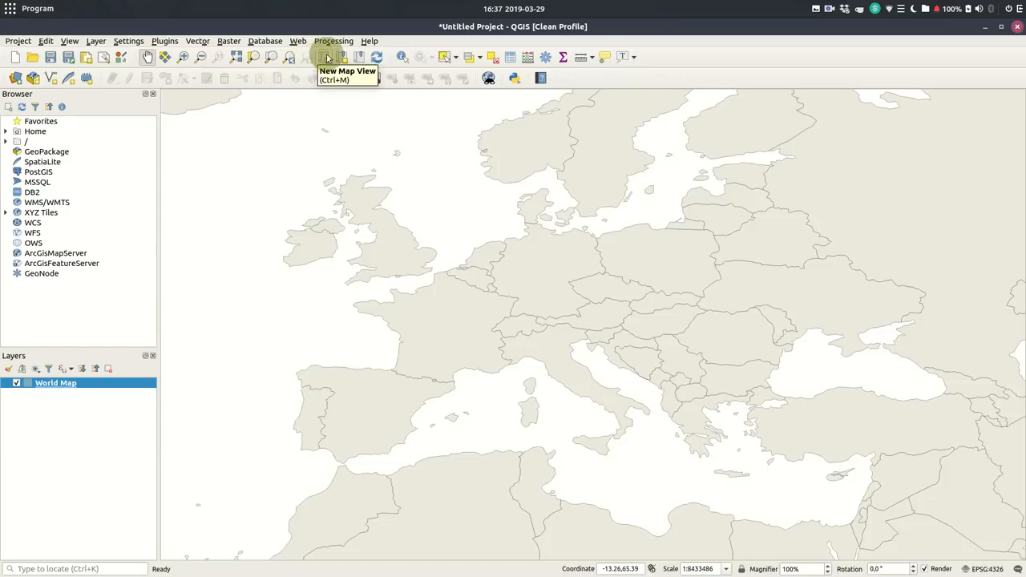
pyautogui.click(236, 61)
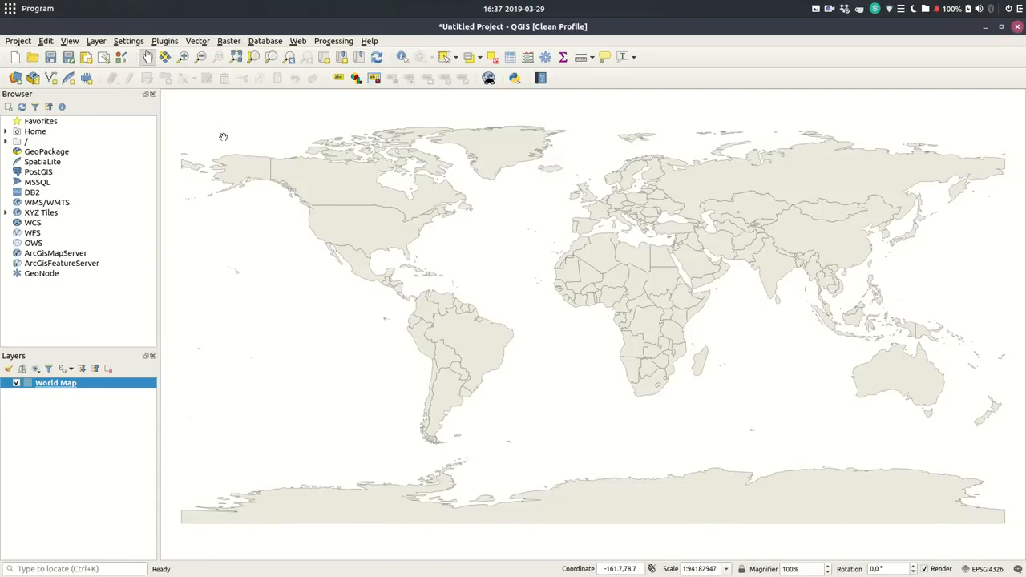
pyautogui.hotkey('ctrl', 'shift', 'f')
# Step: Set the project coordinate reference system to WGS 84 / Pseudo-Mercator (EPSG:3857)
pyautogui.click(990, 569)
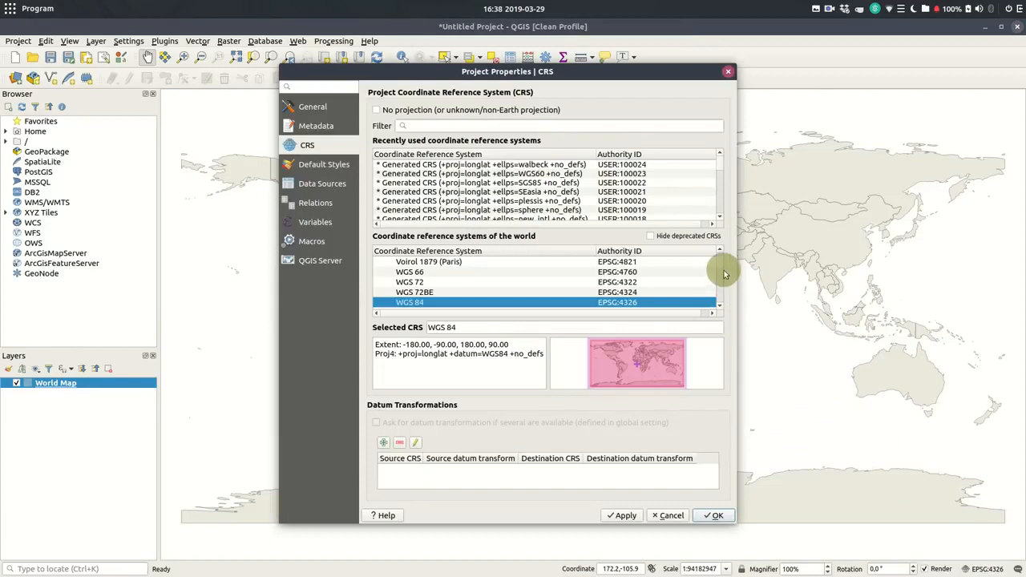
pyautogui.moveTo(720, 259)
pyautogui.mouseDown()
pyautogui.moveTo(719, 302)
pyautogui.moveTo(723, 253)
pyautogui.mouseUp()
pyautogui.click(535, 126)
pyautogui.write('3857')
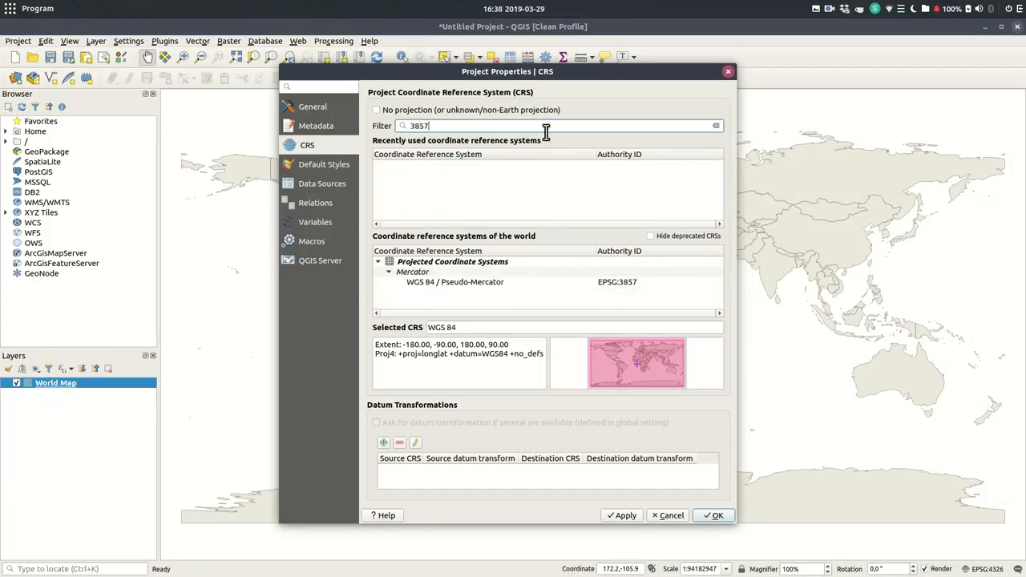
pyautogui.click(486, 288)
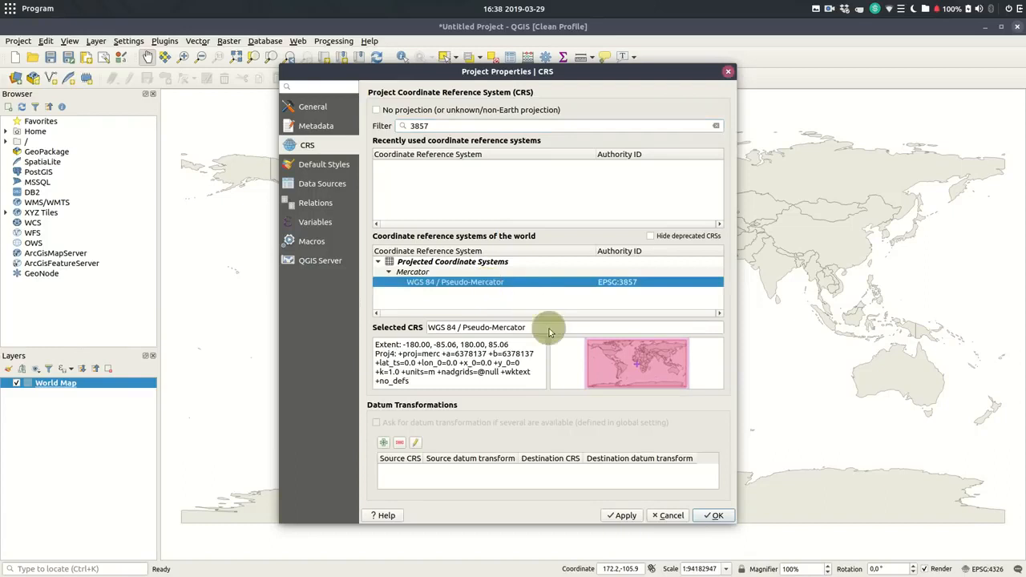
pyautogui.click(705, 515)
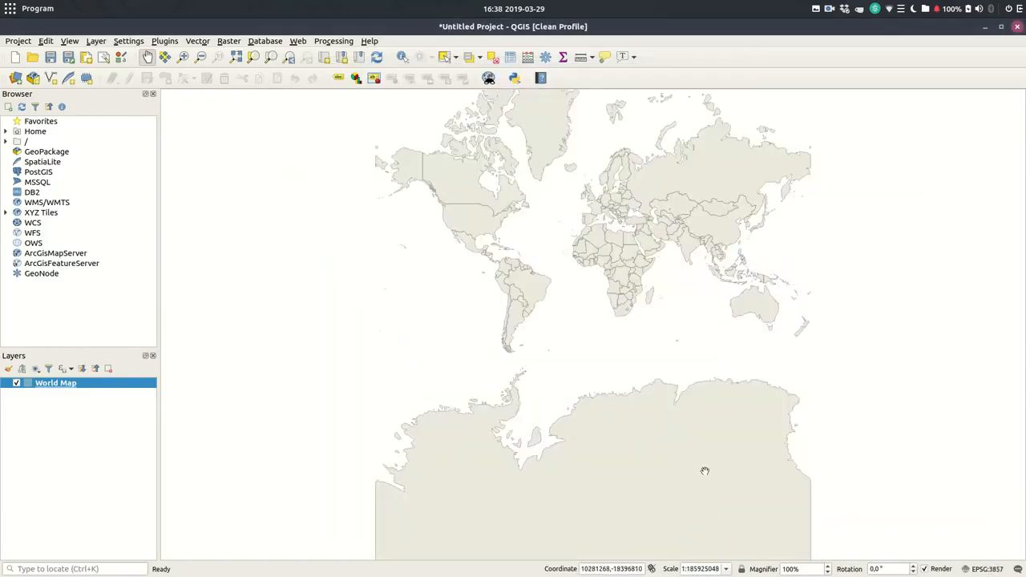
# Step: Inspect the reprojected world map and set the project coordinate reference system to WGS 84 (EPSG:4326)
pyautogui.scroll(1, 580, 344)
pyautogui.scroll(-2, 580, 344)
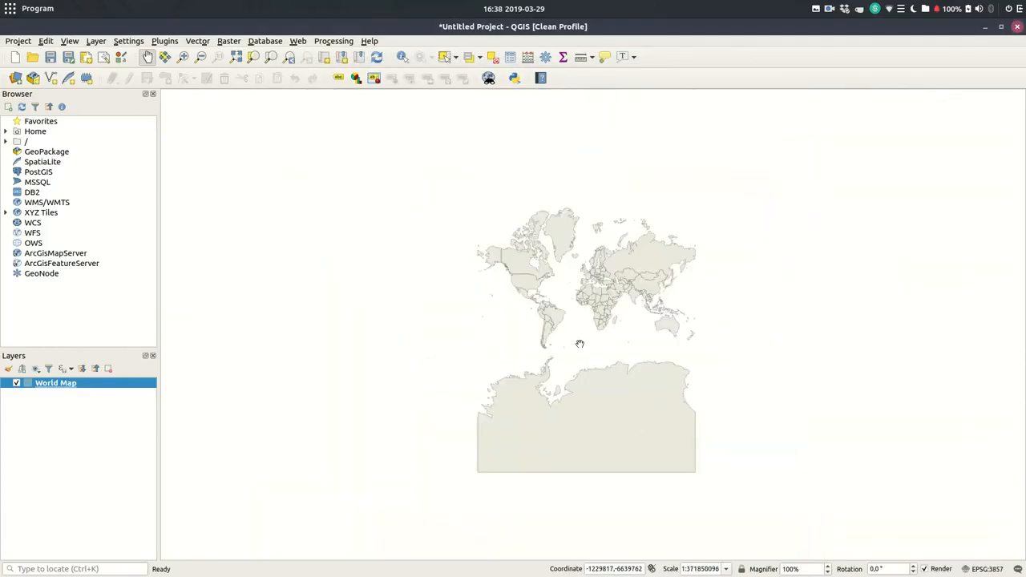
pyautogui.moveTo(600, 300); pyautogui.dragTo(634, 335)
pyautogui.scroll(2, 596, 322)
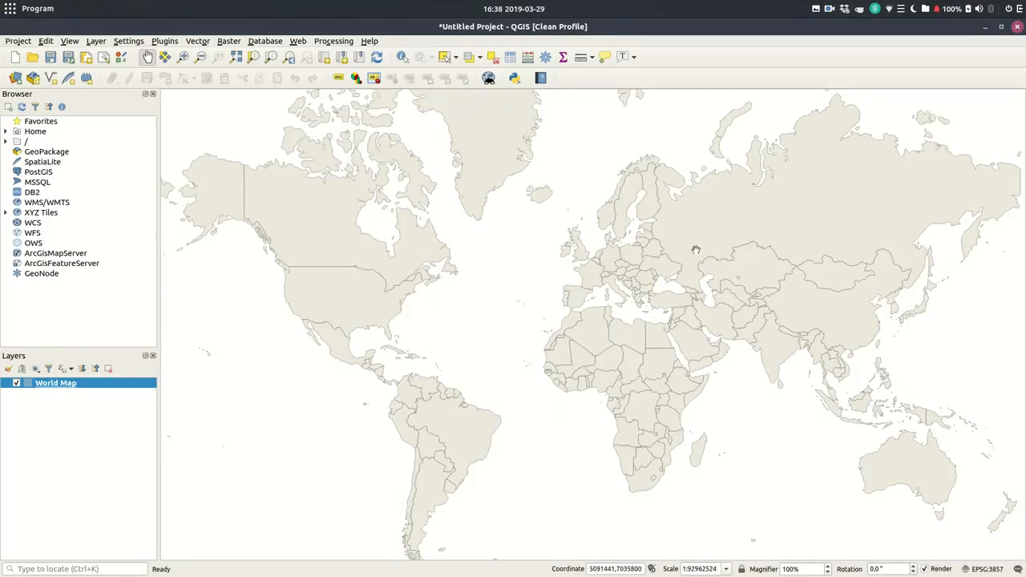
pyautogui.click(986, 569)
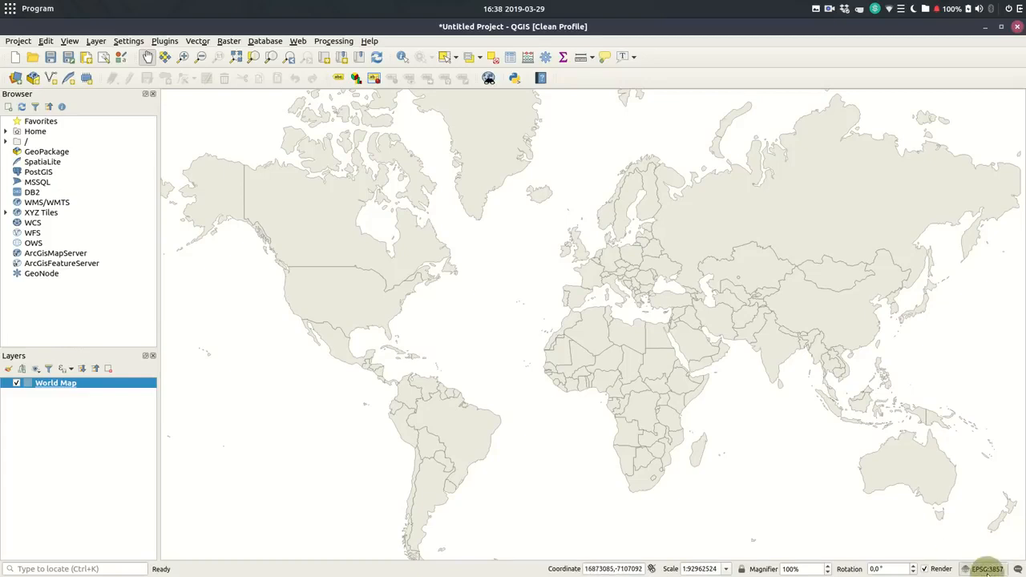
pyautogui.click(477, 125)
pyautogui.write('4326')
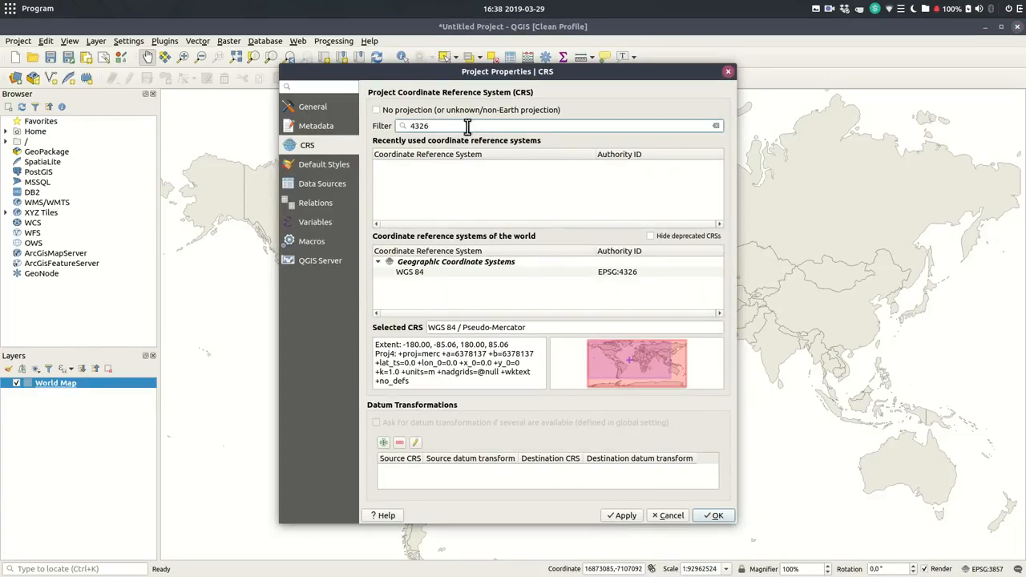
pyautogui.click(445, 272)
pyautogui.click(710, 517)
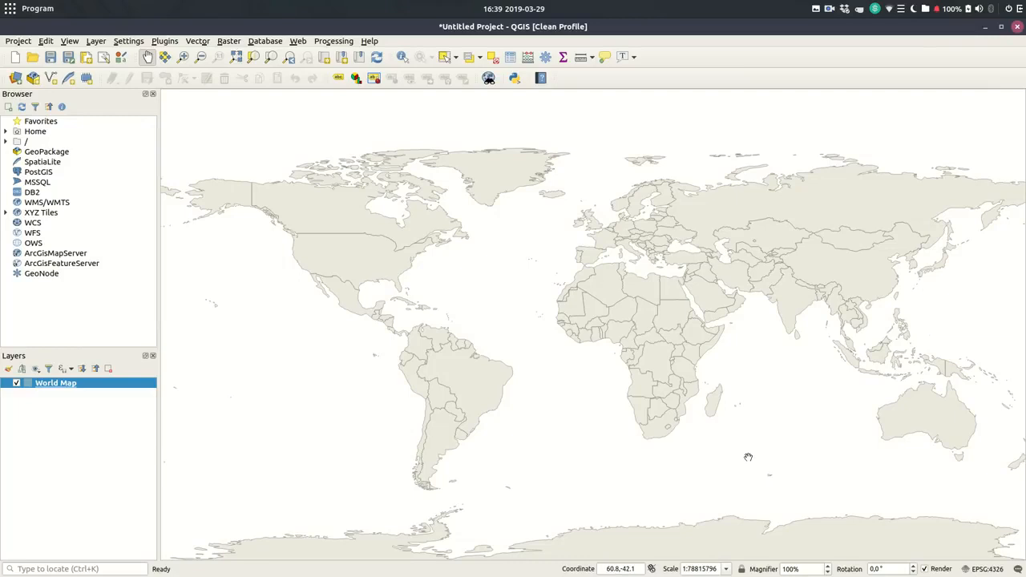
# Step: Filter the project's coordinate reference systems by 326 and find the WGS 84 / UTM north zones
pyautogui.click(985, 568)
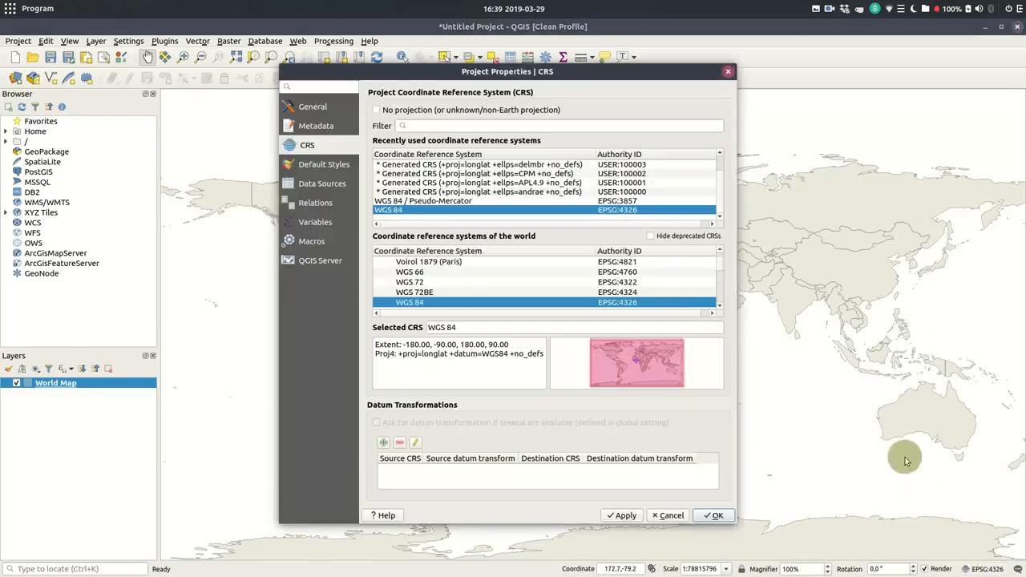
pyautogui.click(555, 127)
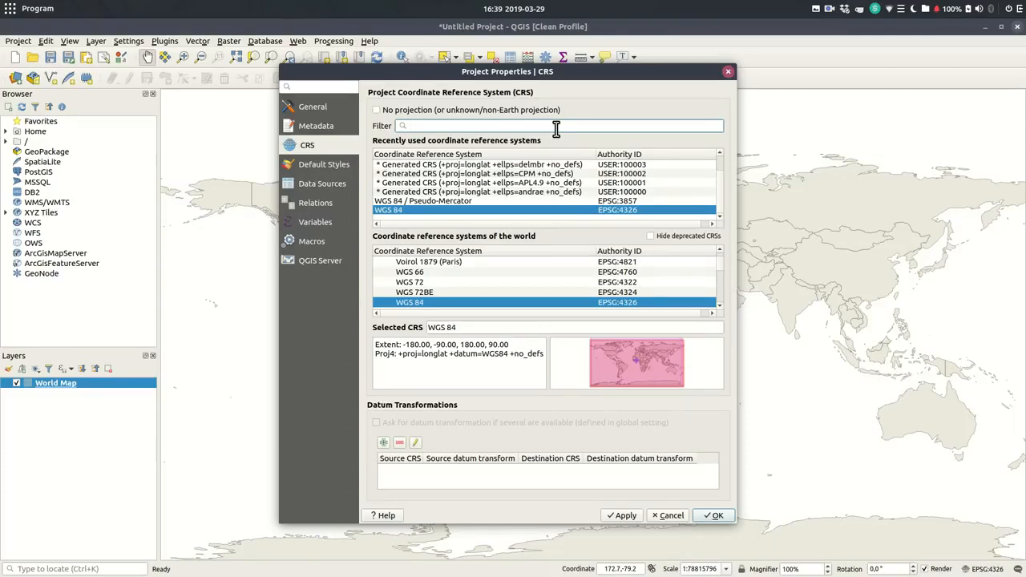
pyautogui.write('3')
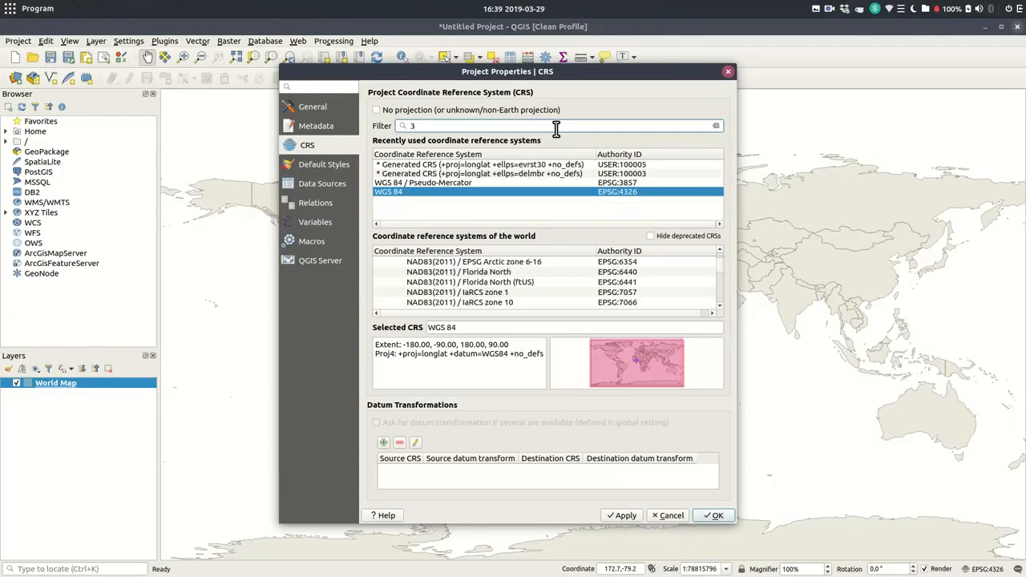
pyautogui.write('26')
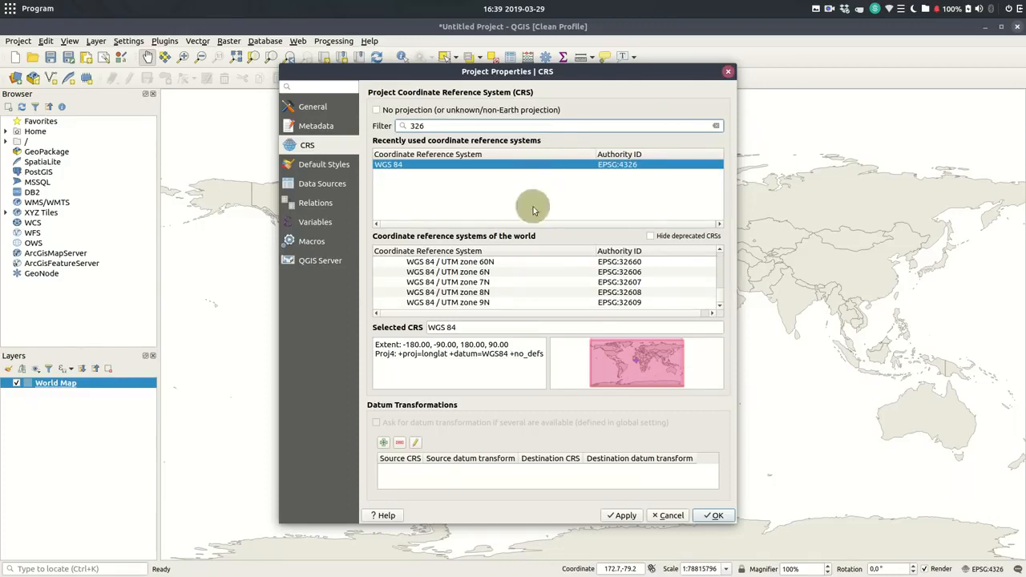
pyautogui.moveTo(720, 295); pyautogui.dragTo(724, 275)
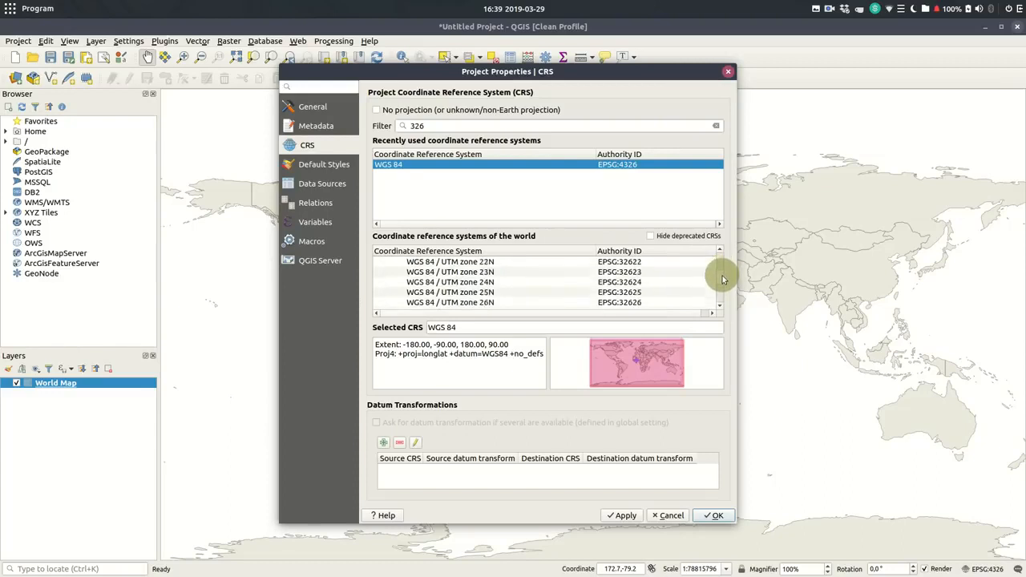
# Step: Preview the coverage areas of WGS 84 / UTM zones 23N, 24N, 25N and 30N
pyautogui.click(476, 273)
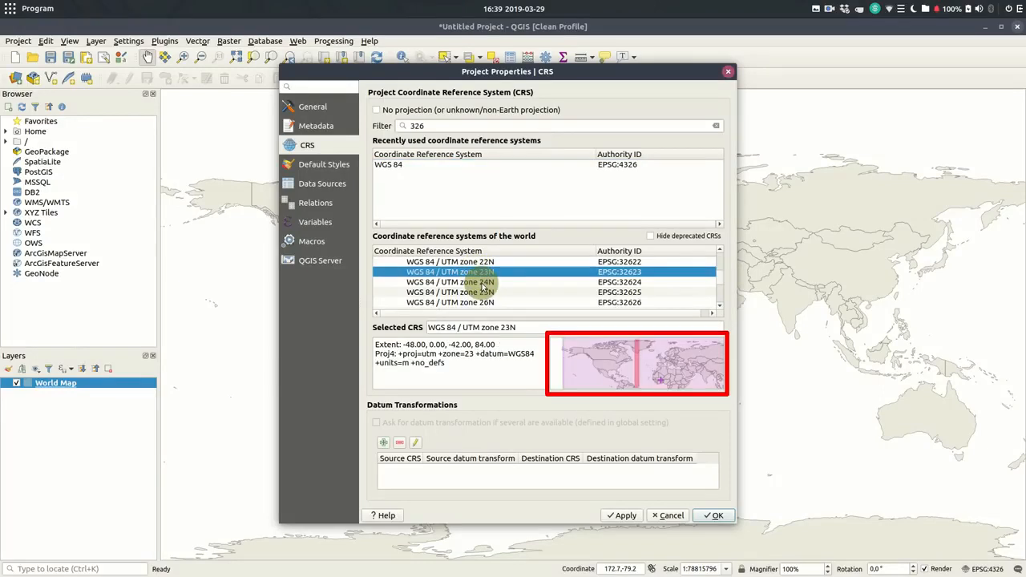
pyautogui.click(485, 283)
pyautogui.click(484, 294)
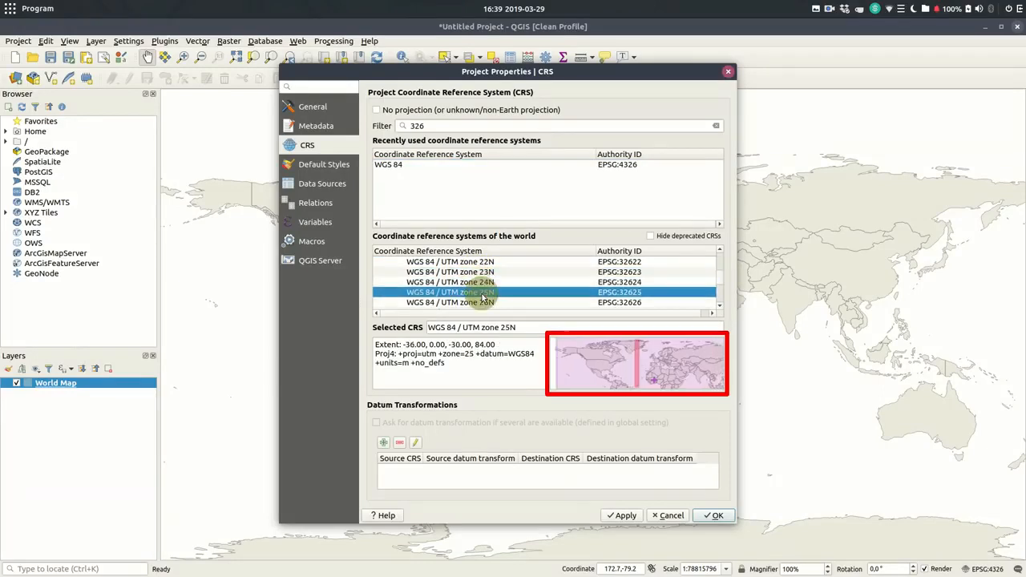
pyautogui.scroll(-2, 484, 293)
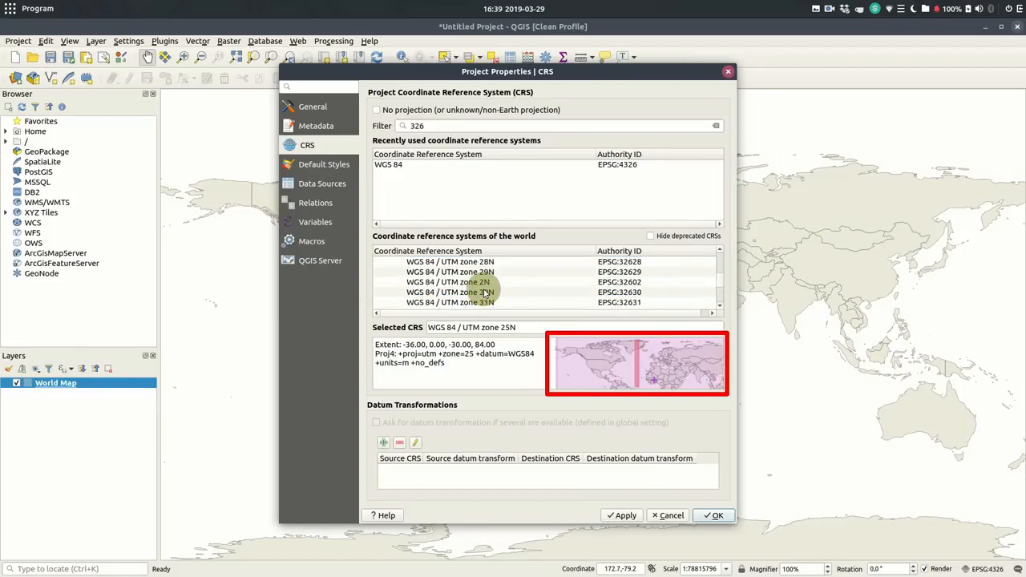
pyautogui.click(488, 293)
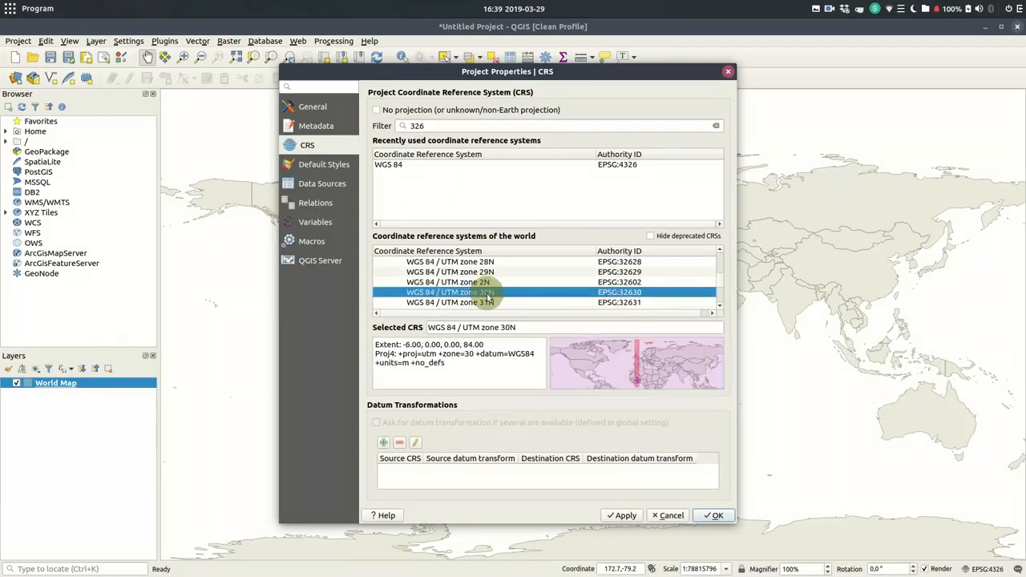
# Step: Set the project coordinate reference system to WGS 84 / UTM zone 33N (EPSG:32633)
pyautogui.scroll(-2, 487, 290)
pyautogui.click(483, 262)
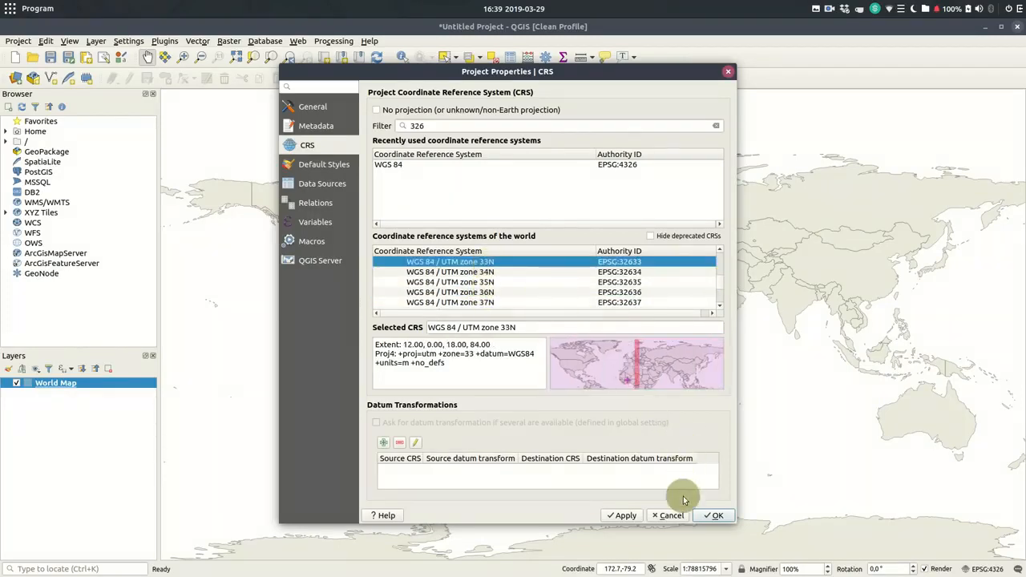
pyautogui.click(624, 515)
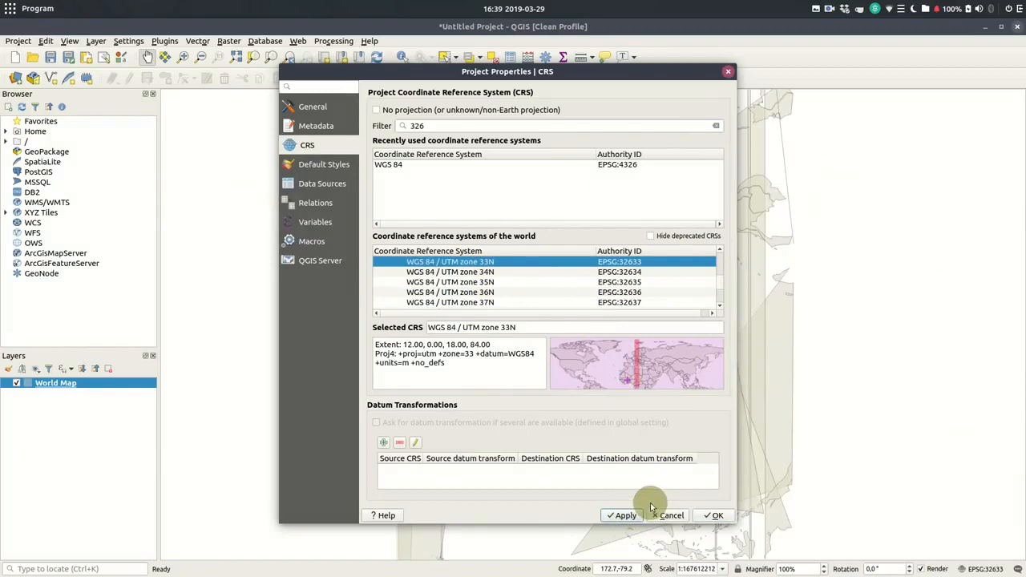
pyautogui.click(724, 516)
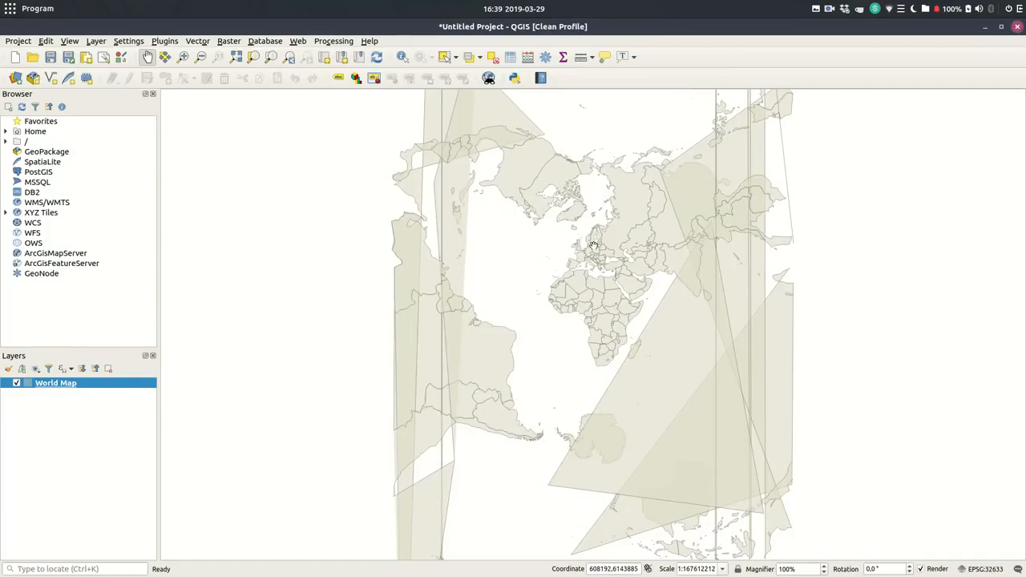
# Step: Examine the reprojected world map closely around southern Sweden and eastern Denmark
pyautogui.scroll(1, 593, 245)
pyautogui.scroll(5, 593, 245)
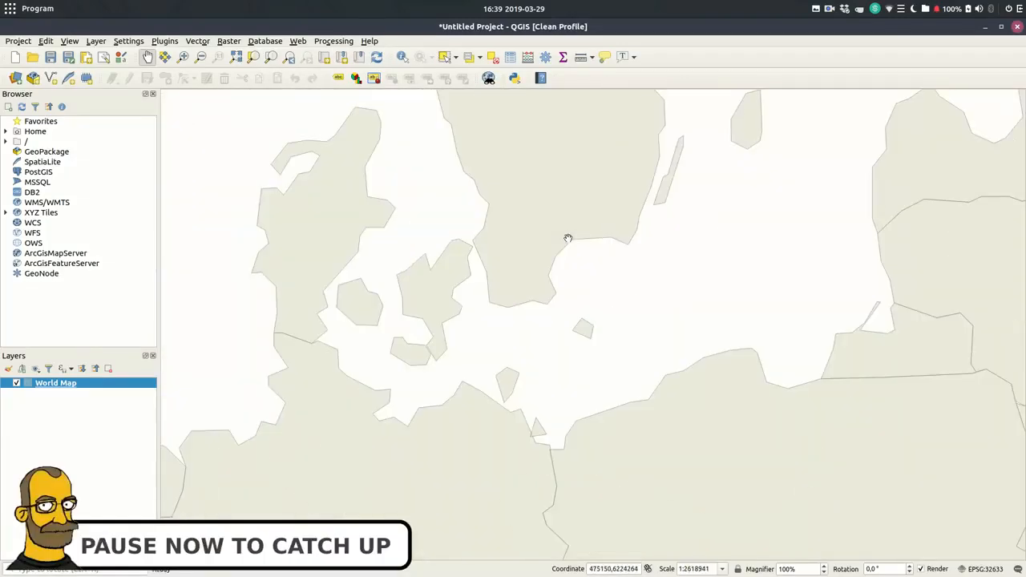
pyautogui.scroll(1, 568, 238)
pyautogui.moveTo(524, 293)
pyautogui.mouseDown()
pyautogui.moveTo(550, 321)
pyautogui.moveTo(488, 380)
pyautogui.moveTo(502, 382)
pyautogui.mouseUp()
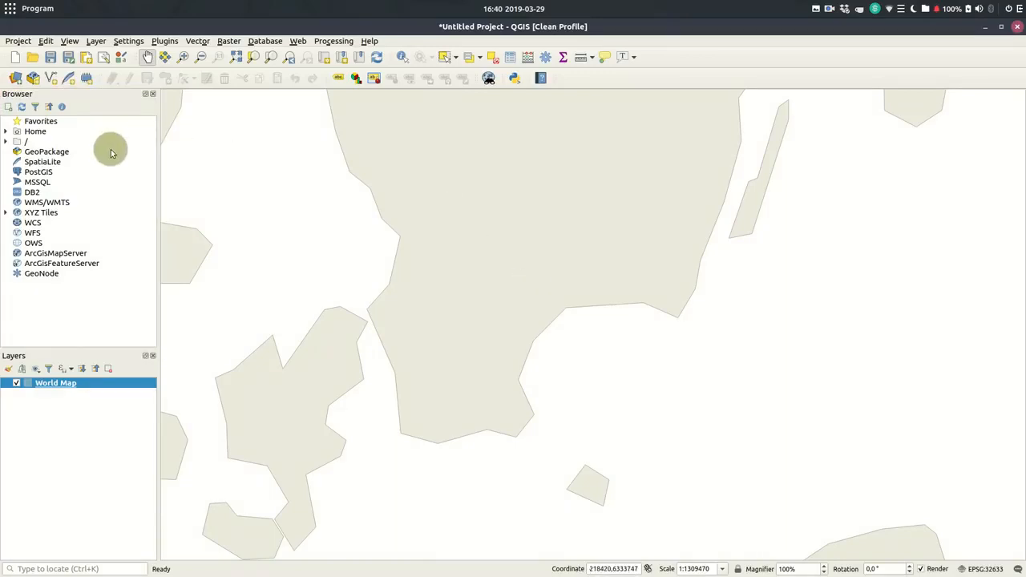
# Step: Add the OpenStreetMap XYZ tile layer to the map on top of the World Map layer
pyautogui.click(6, 133)
pyautogui.click(6, 133)
pyautogui.click(7, 141)
pyautogui.click(6, 142)
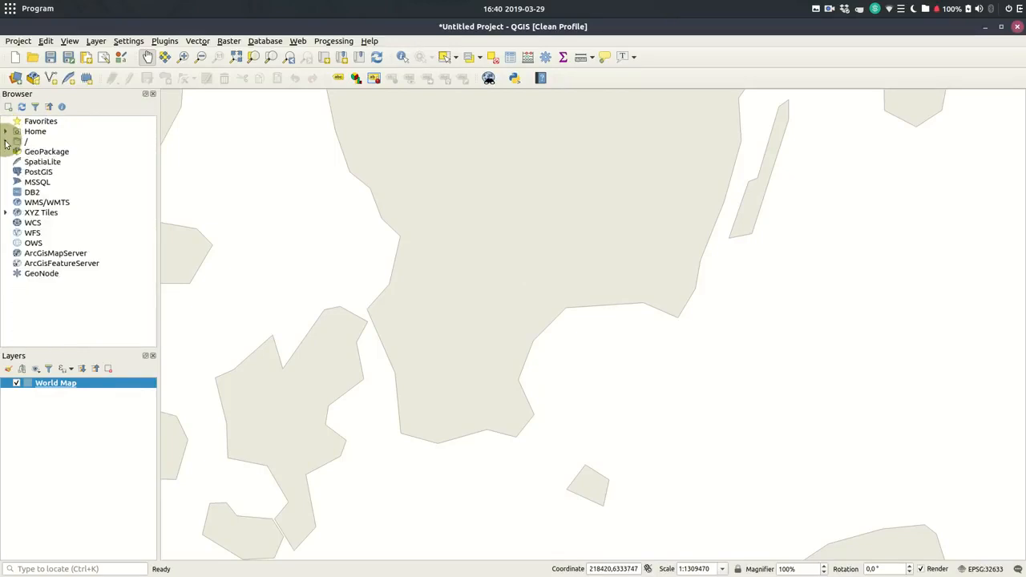
pyautogui.click(5, 212)
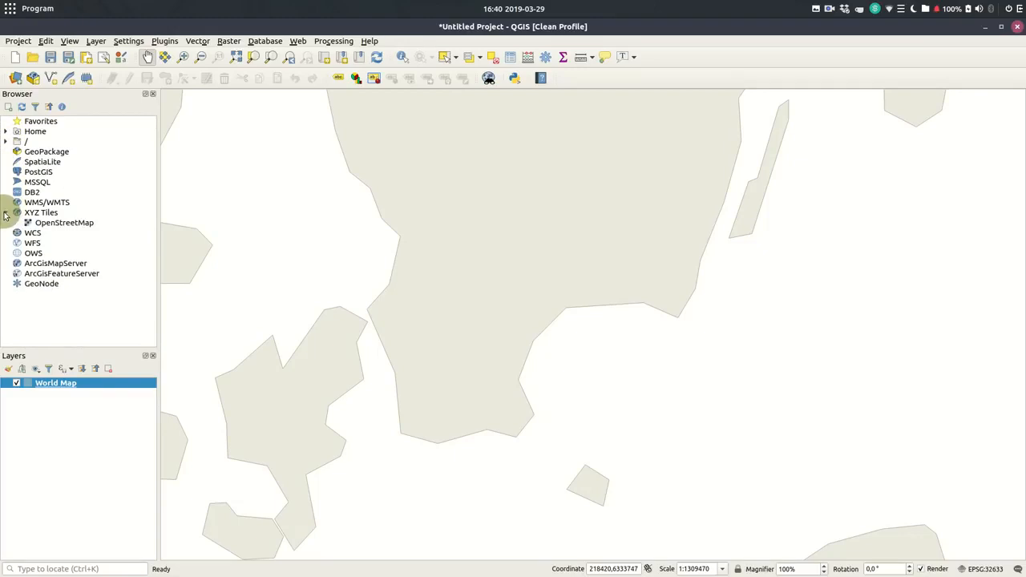
pyautogui.click(88, 227)
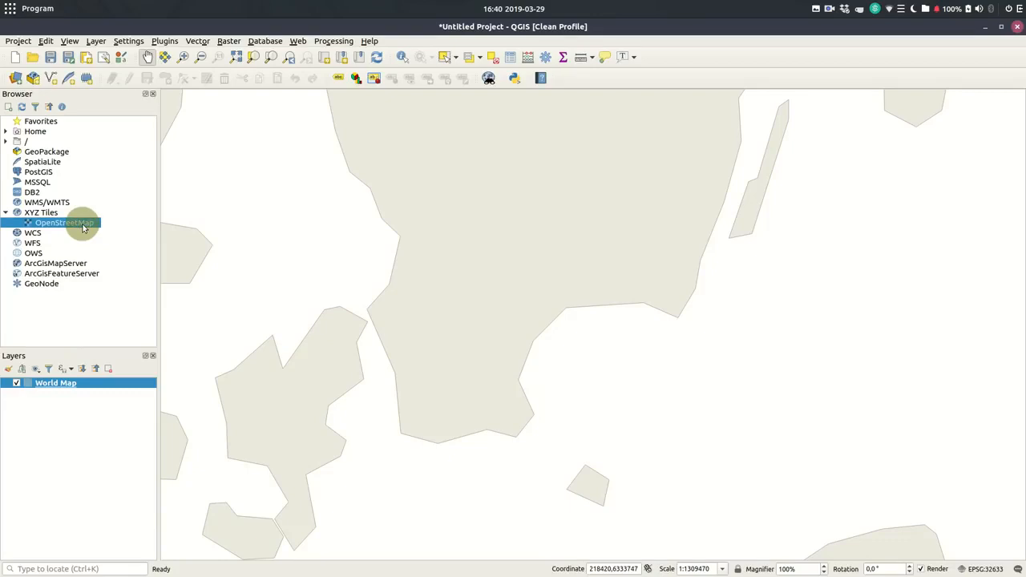
pyautogui.rightClick(82, 228)
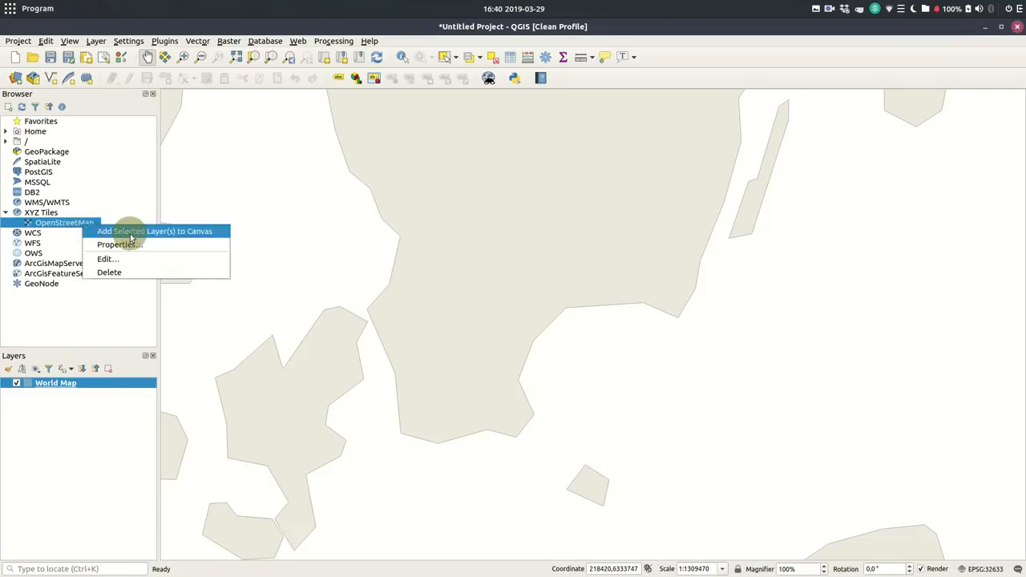
pyautogui.click(142, 209)
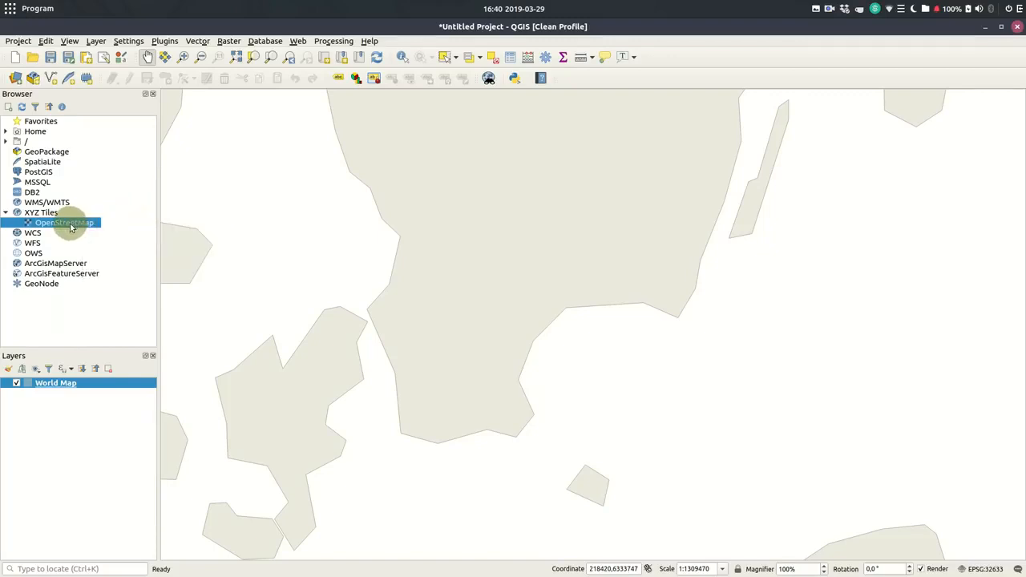
pyautogui.moveTo(70, 227); pyautogui.dragTo(317, 246)
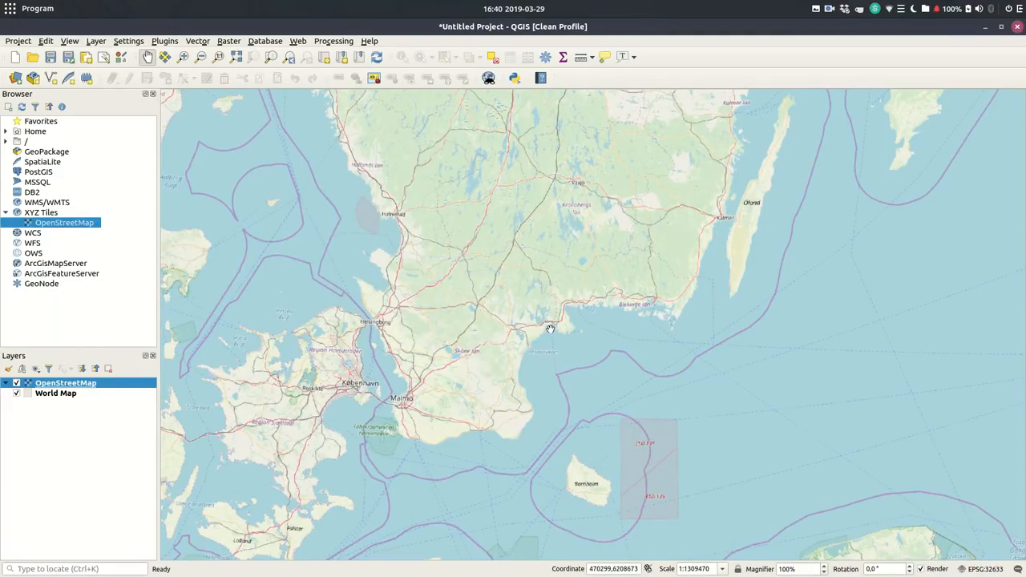
# Step: With the map zoomed in on Sölvesborg, switch the project coordinate reference system back to WGS 84 / Pseudo-Mercator (EPSG:3857)
pyautogui.scroll(1, 550, 329)
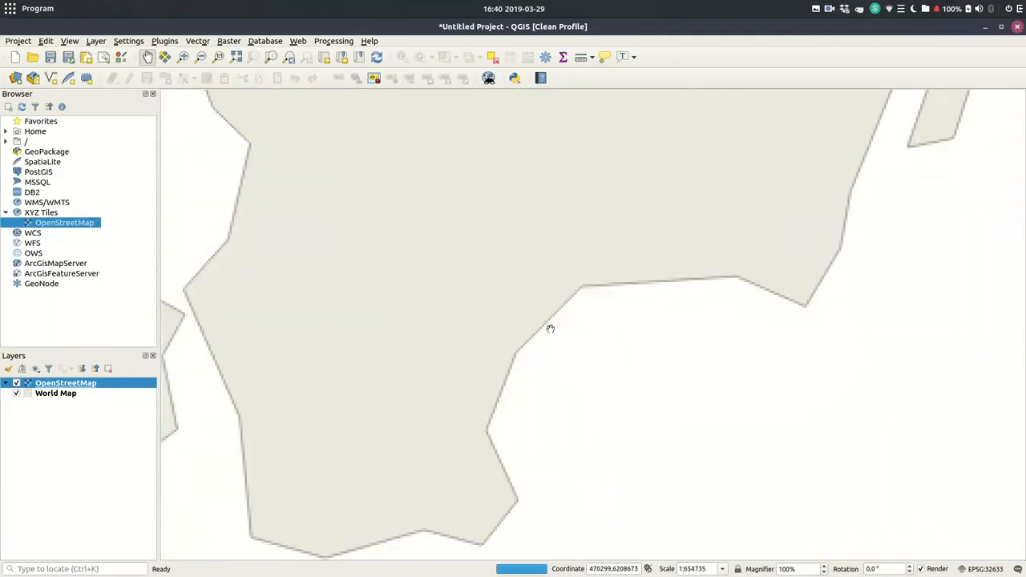
pyautogui.scroll(1, 554, 320)
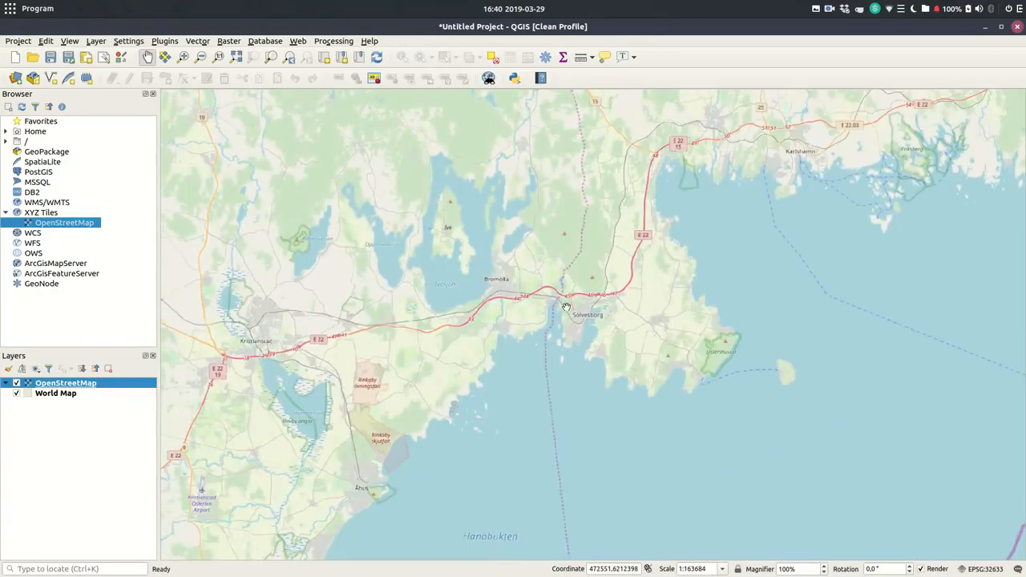
pyautogui.scroll(1, 569, 312)
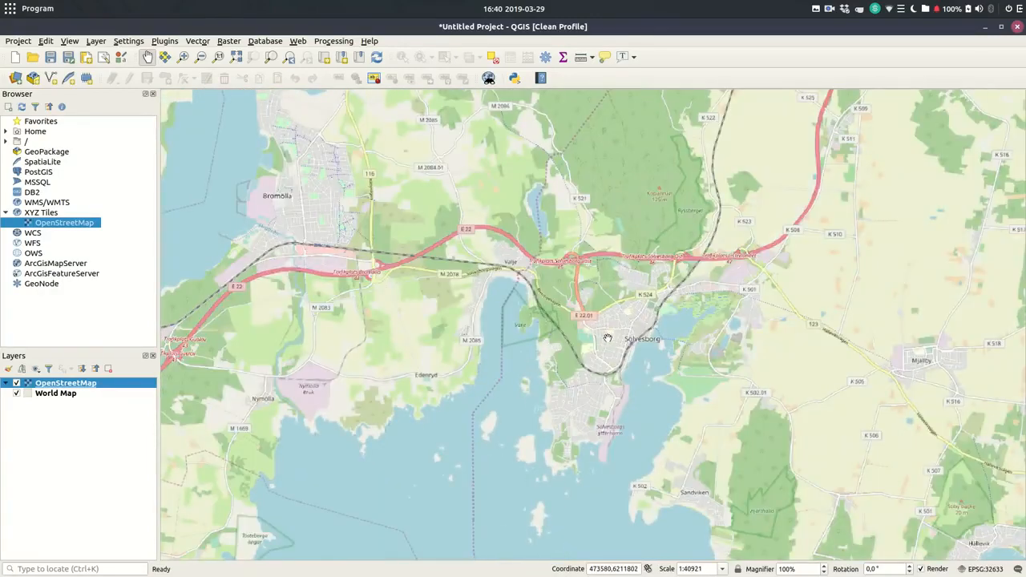
pyautogui.scroll(1, 607, 338)
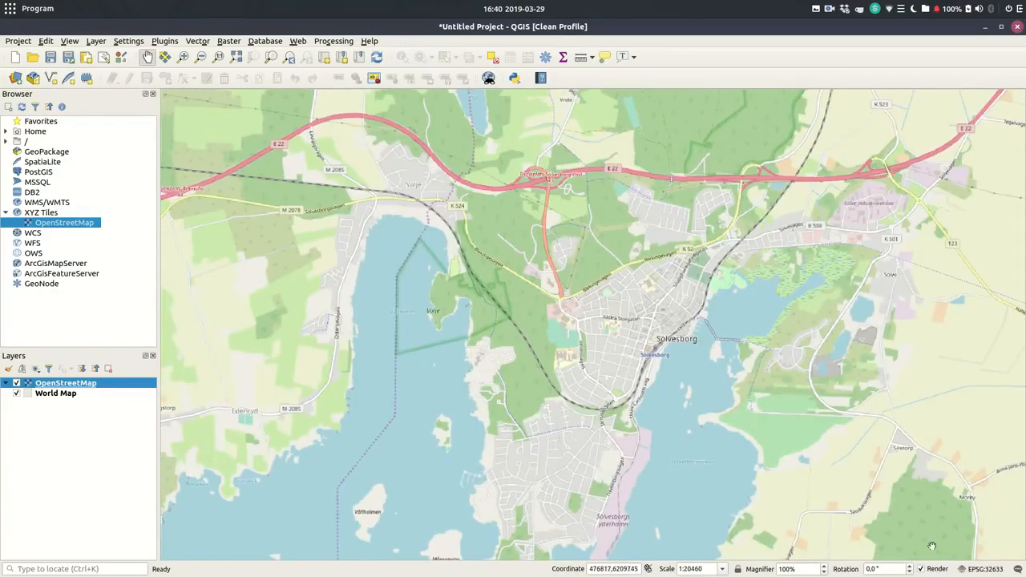
pyautogui.click(985, 569)
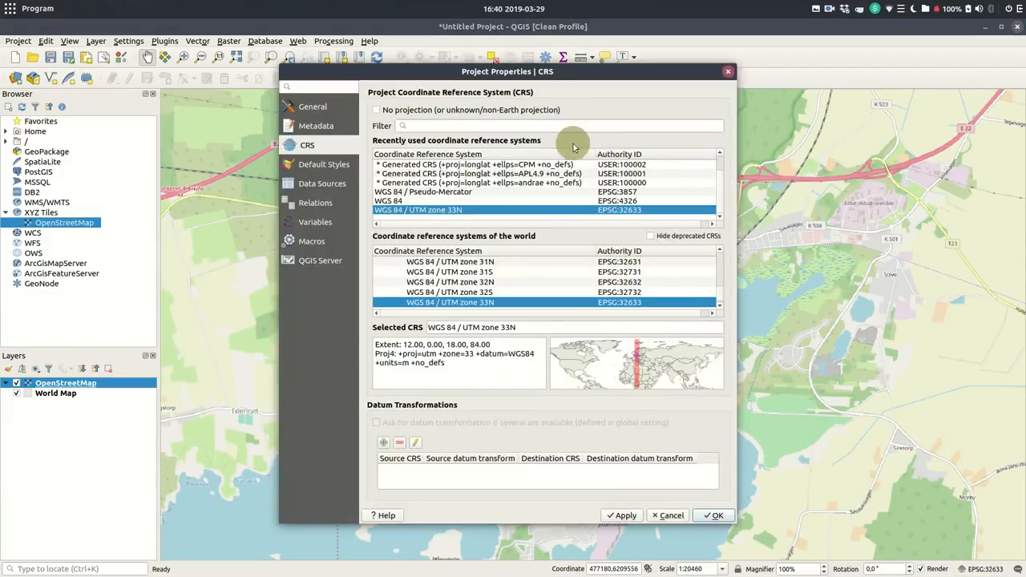
pyautogui.click(489, 193)
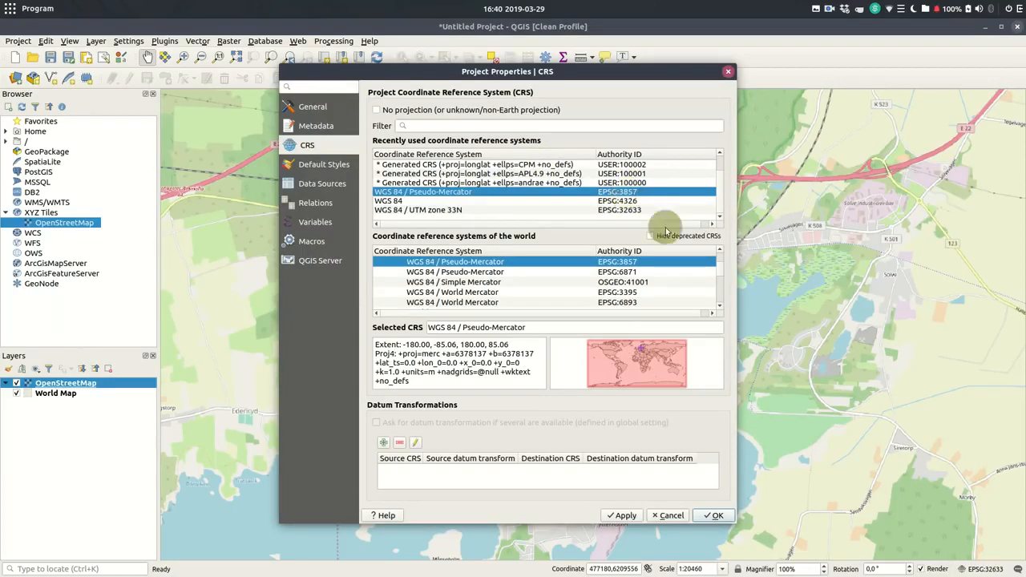
pyautogui.click(717, 516)
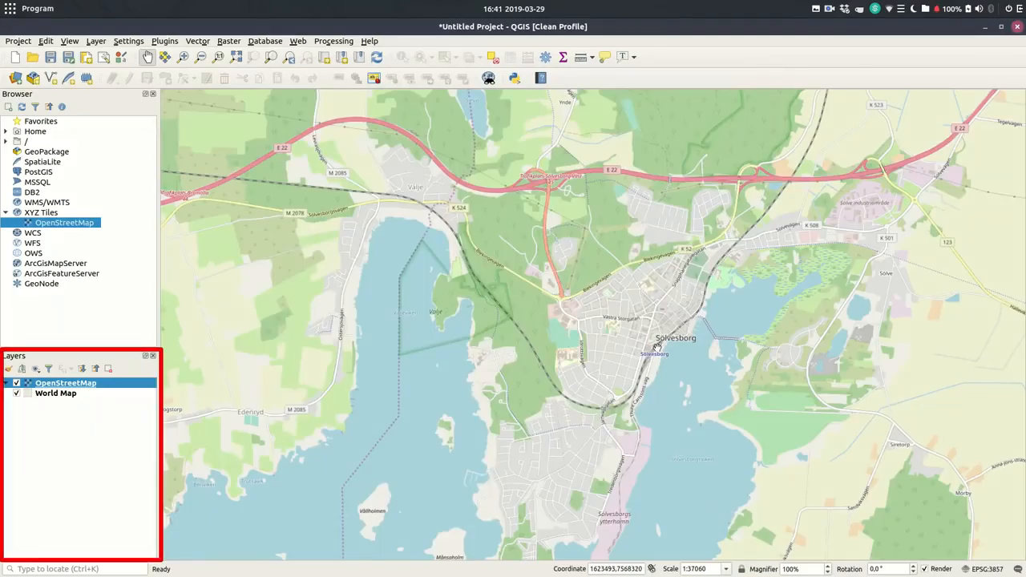
# Step: Move the World Map layer above OpenStreetMap in the layer order
pyautogui.click(67, 394)
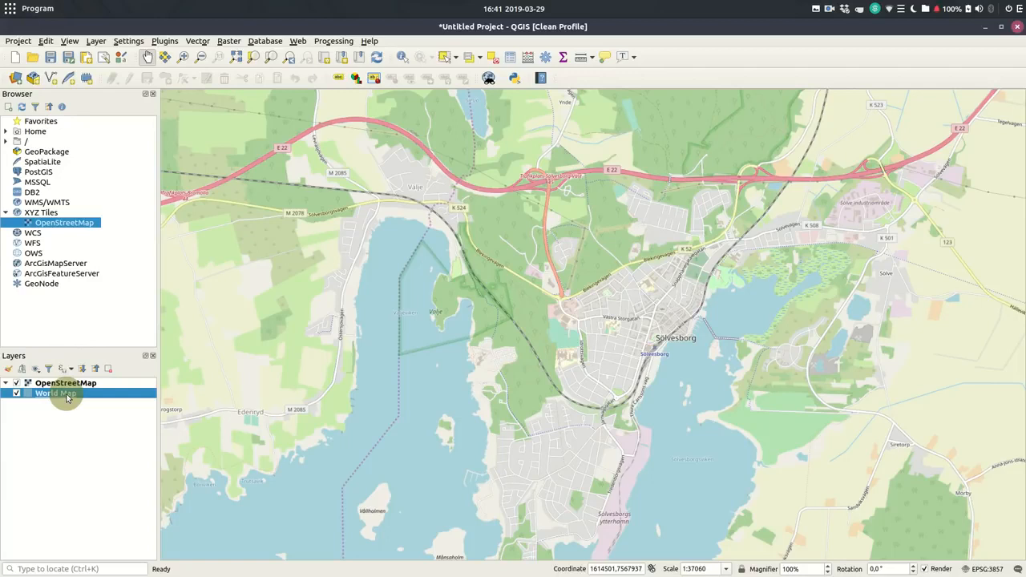
pyautogui.click(72, 384)
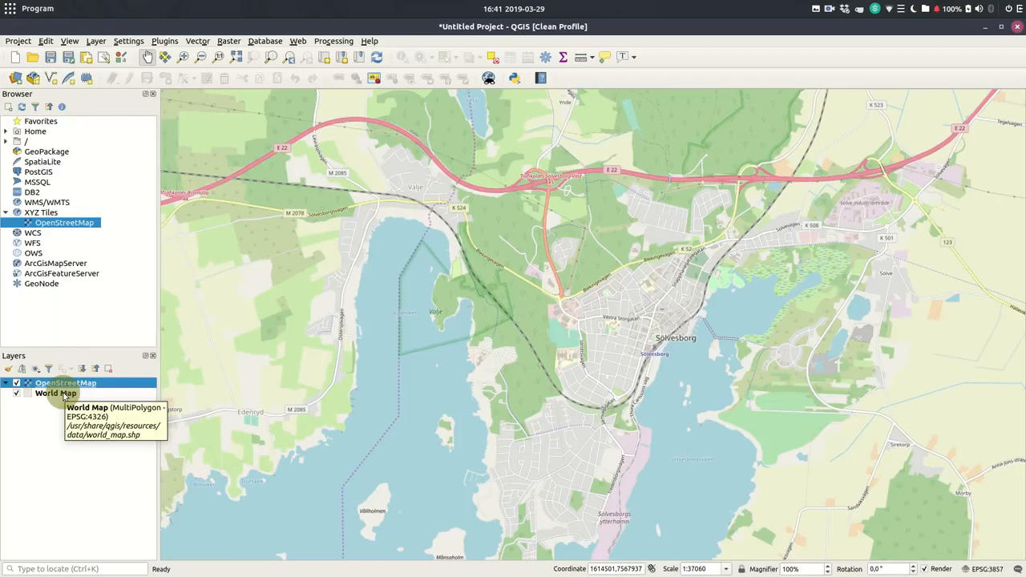
pyautogui.click(64, 395)
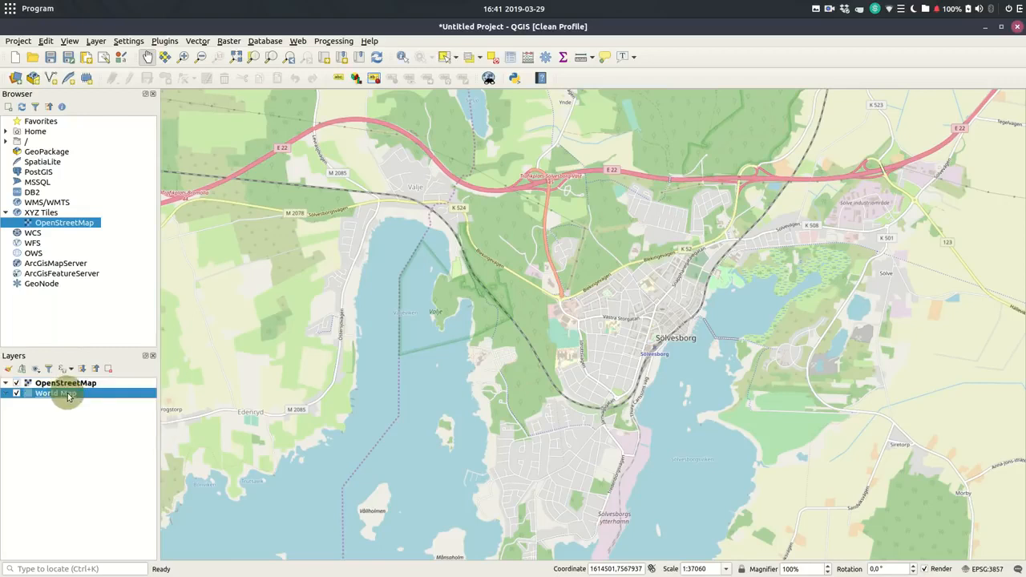
pyautogui.moveTo(68, 396)
pyautogui.mouseDown()
pyautogui.moveTo(78, 388)
pyautogui.moveTo(70, 380)
pyautogui.mouseUp()
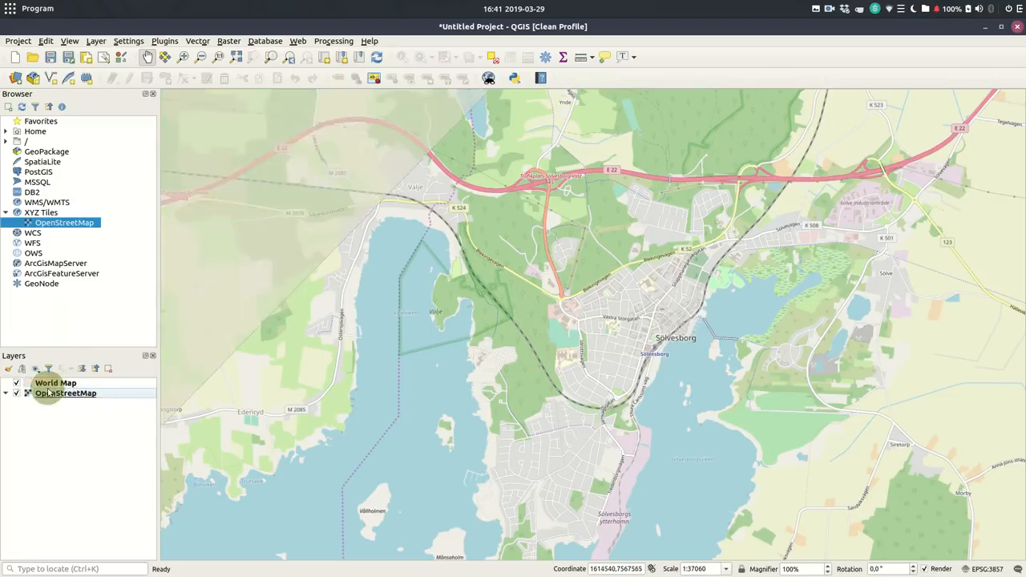
pyautogui.moveTo(50, 387); pyautogui.dragTo(51, 398)
pyautogui.rightClick(51, 397)
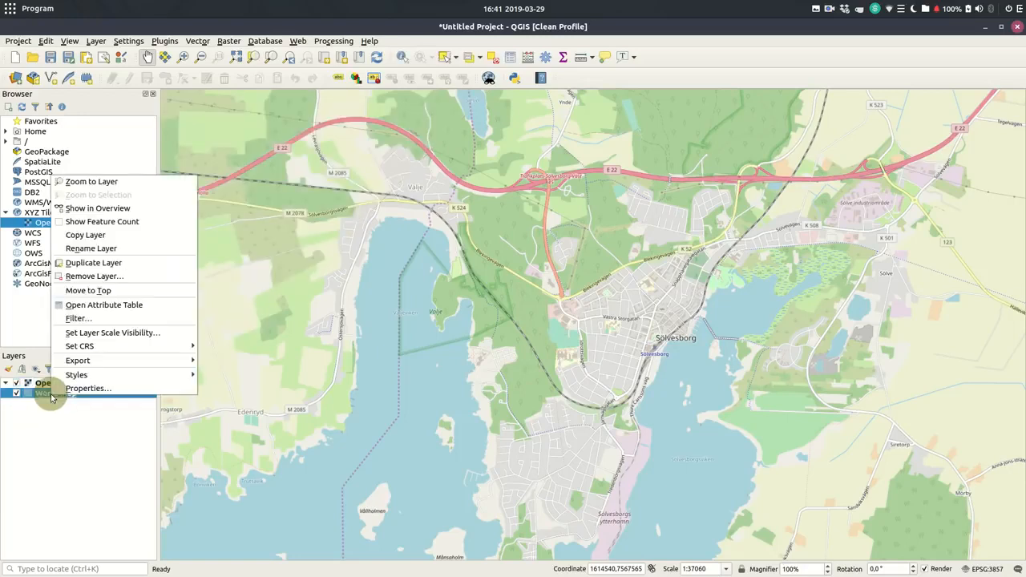
pyautogui.click(112, 291)
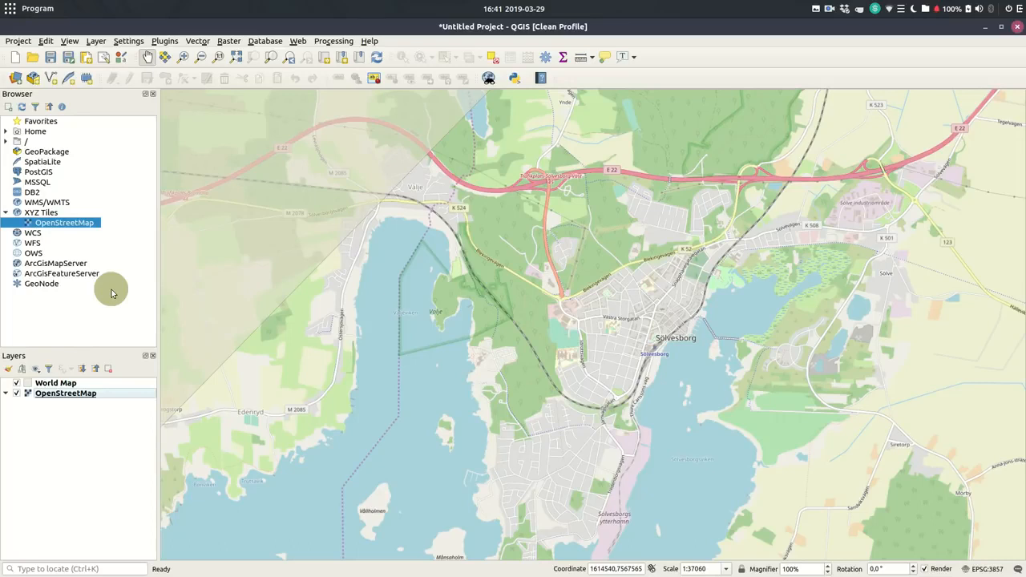
# Step: Toggle the World Map layer's visibility to compare it with OpenStreetMap, and leave it hidden
pyautogui.click(18, 384)
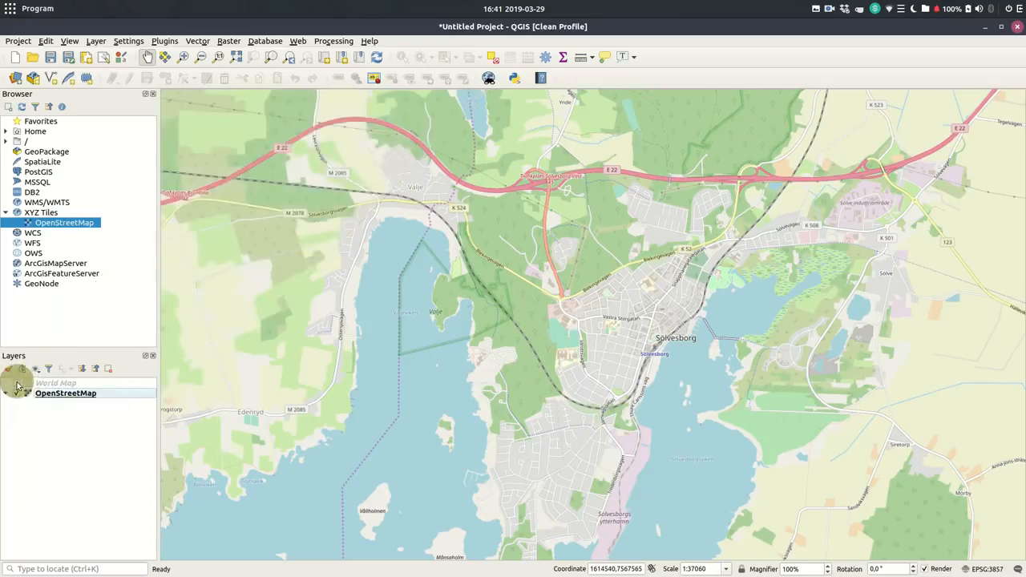
pyautogui.click(17, 385)
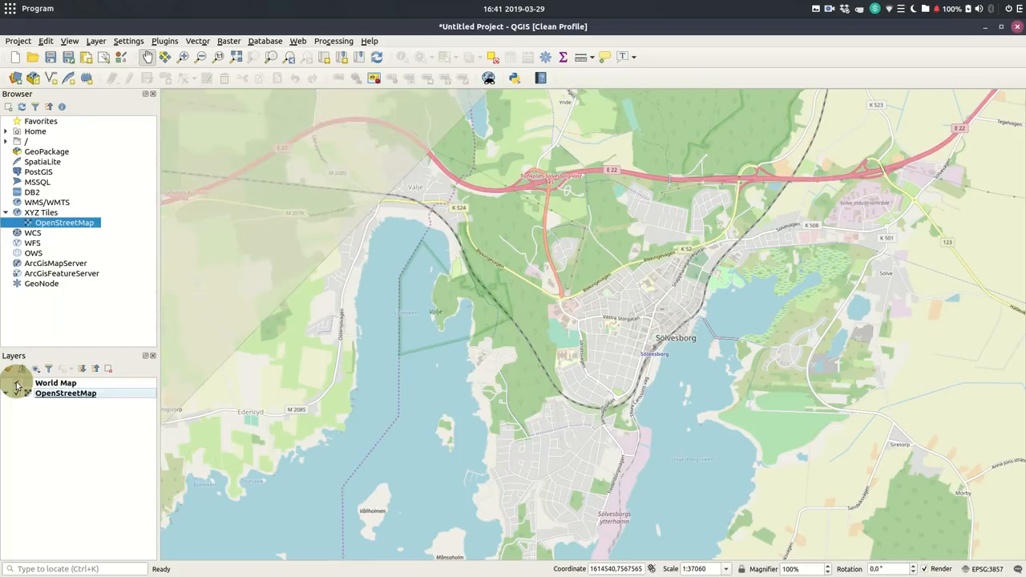
pyautogui.click(17, 386)
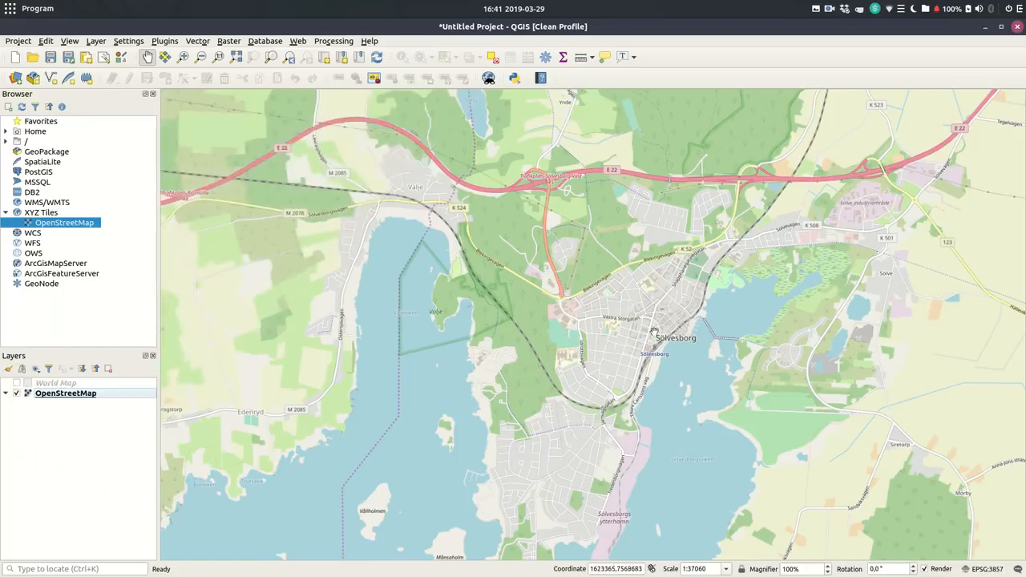
# Step: Show the lake Mien on the OpenStreetMap layer at a scale of 1:37060
pyautogui.scroll(-4, 630, 393)
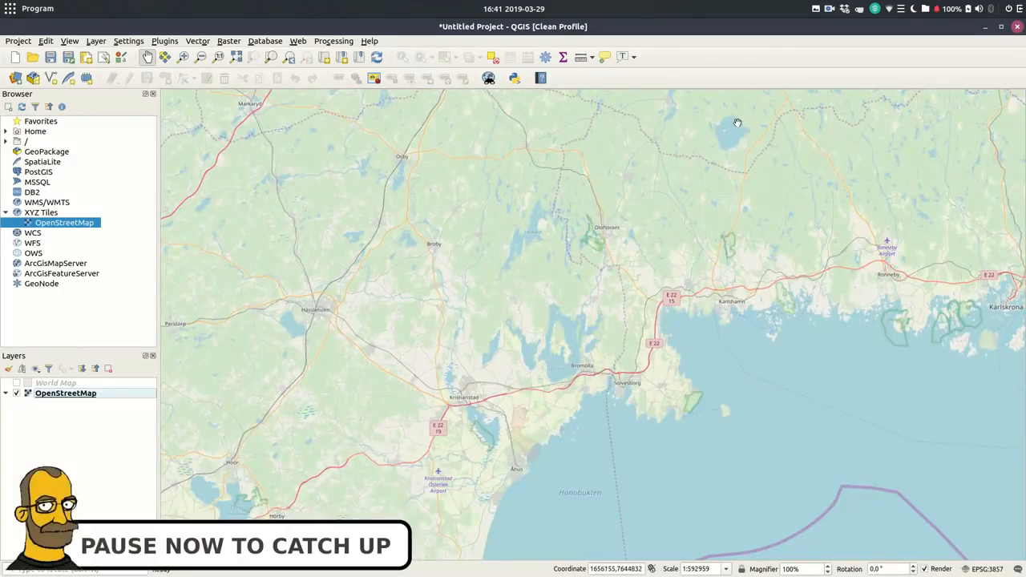
pyautogui.scroll(3, 744, 112)
pyautogui.scroll(1, 710, 180)
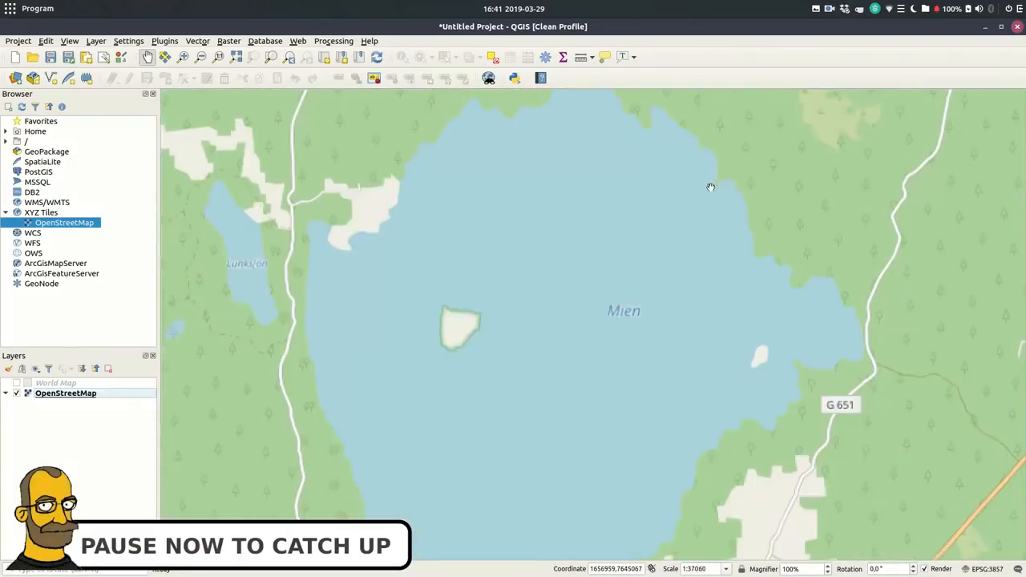
pyautogui.scroll(-1, 677, 241)
pyautogui.scroll(1, 630, 297)
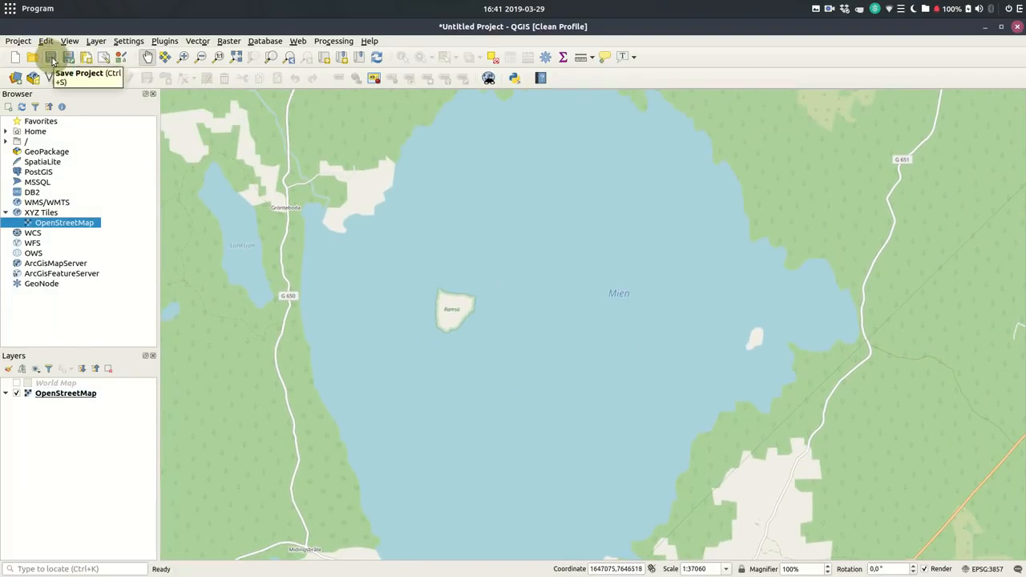
# Step: Save the project as MyFirstProject in the _QGIS for Beginners folder
pyautogui.click(17, 41)
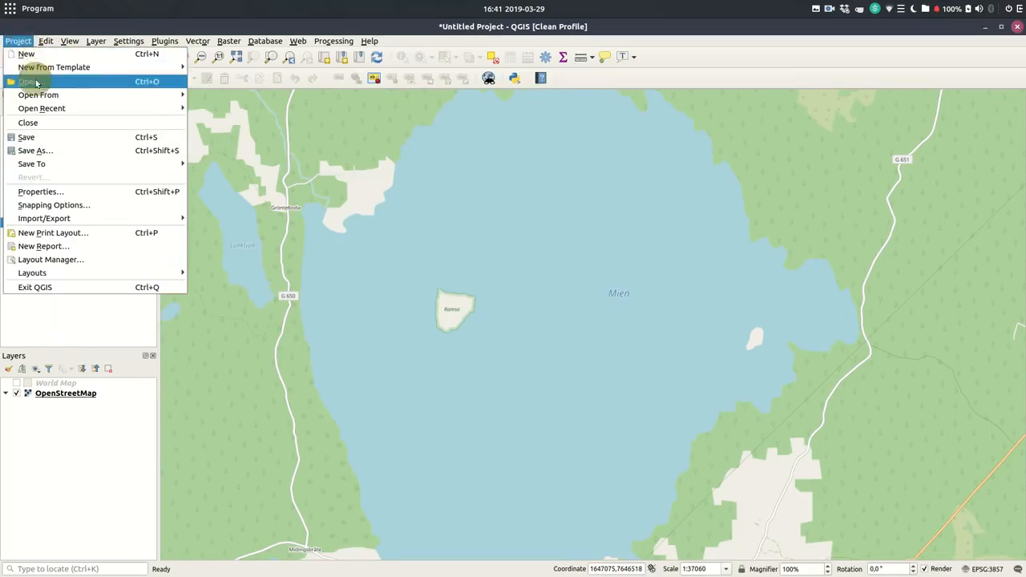
pyautogui.click(46, 137)
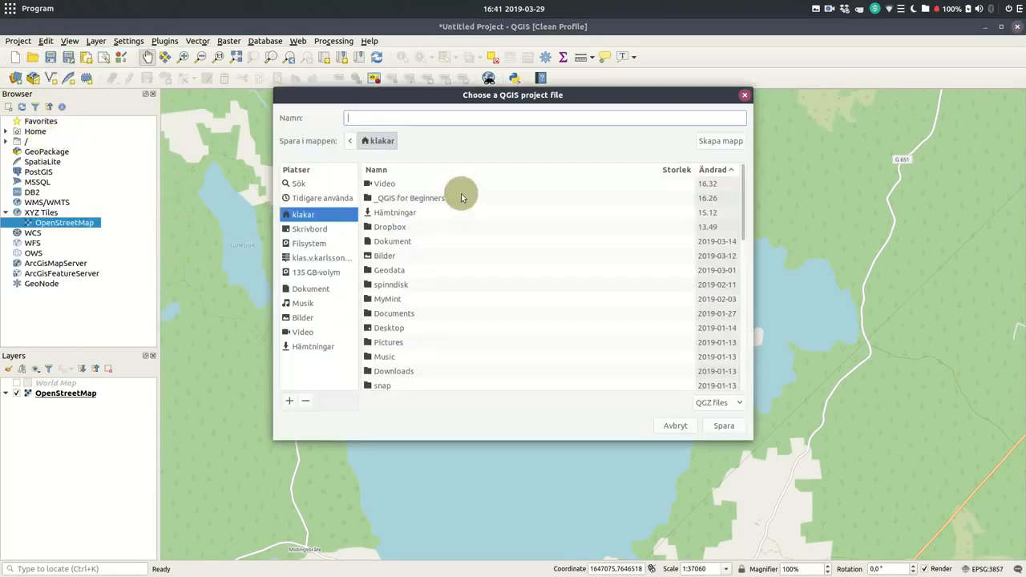
pyautogui.click(394, 204)
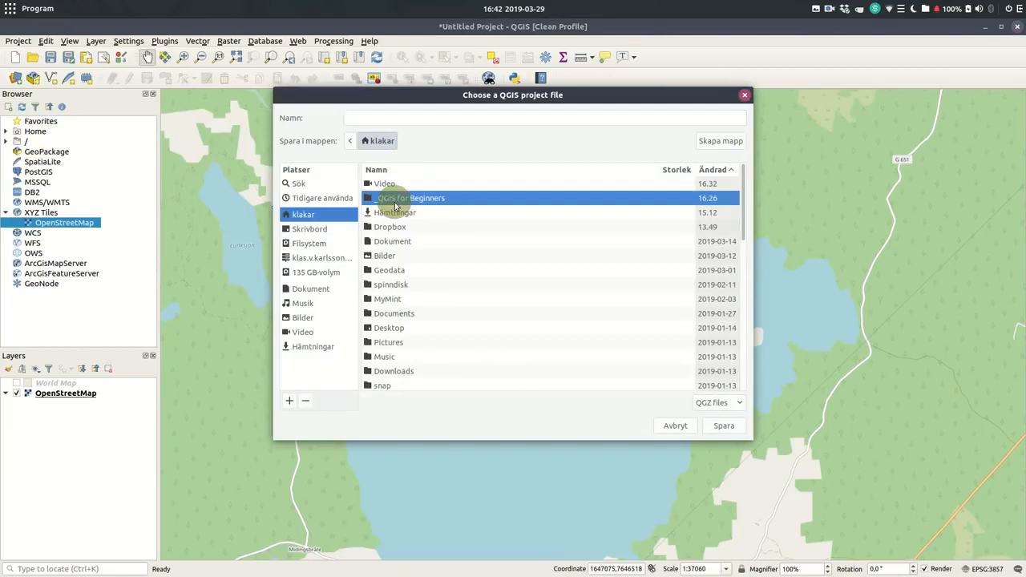
pyautogui.doubleClick(394, 206)
pyautogui.click(410, 118)
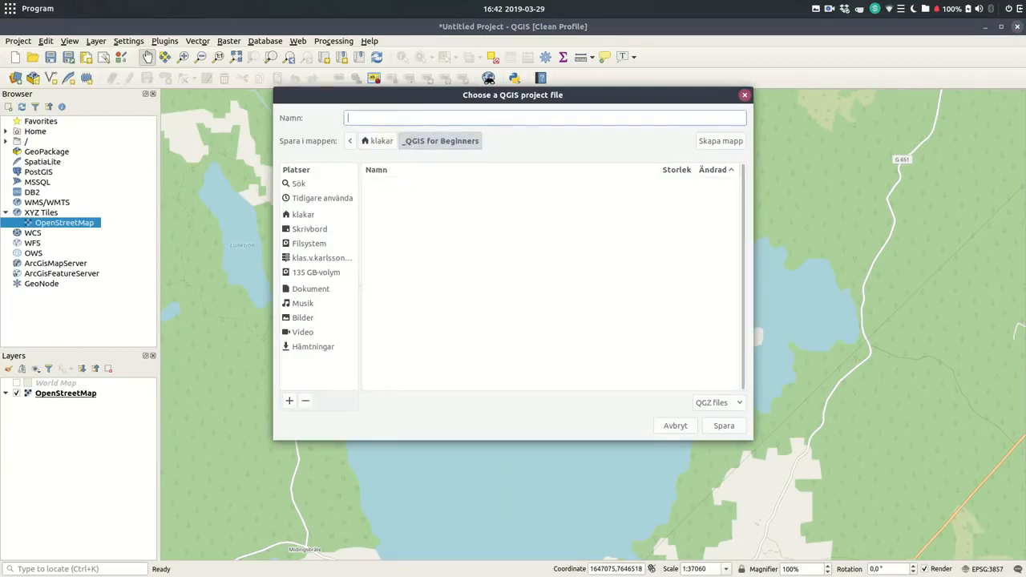
pyautogui.write('MyFirstP')
pyautogui.write('ect')
pyautogui.press('Return')
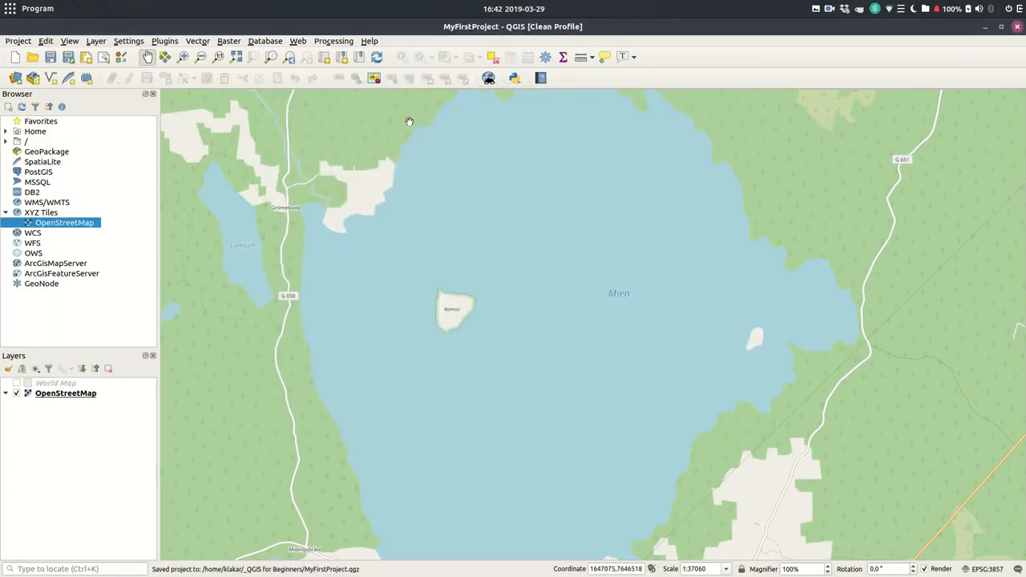
# Step: Restart QGIS and reopen MyFirstProject from the _QGIS for Beginners folder in the home directory
pyautogui.click(1016, 27)
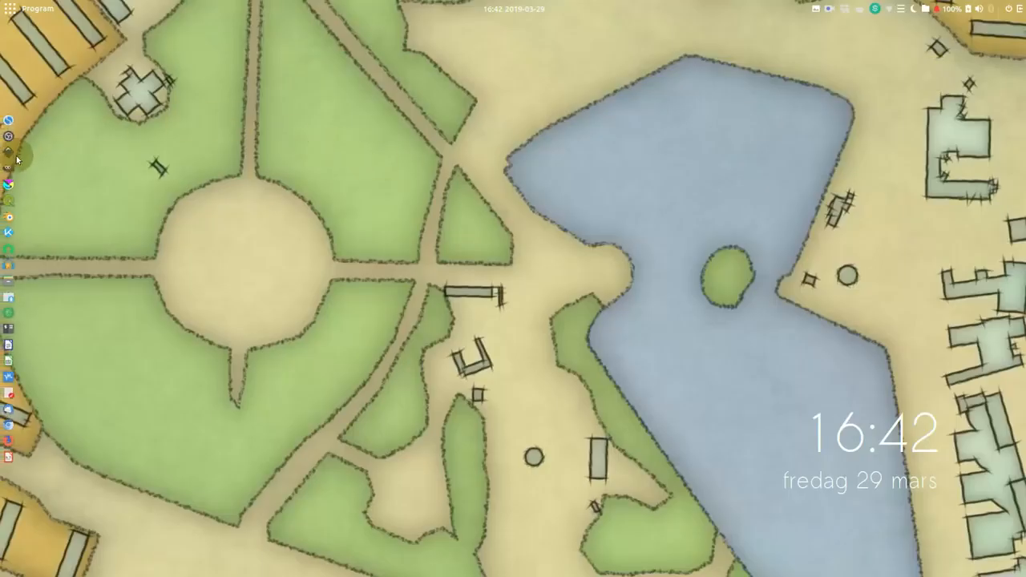
pyautogui.click(9, 200)
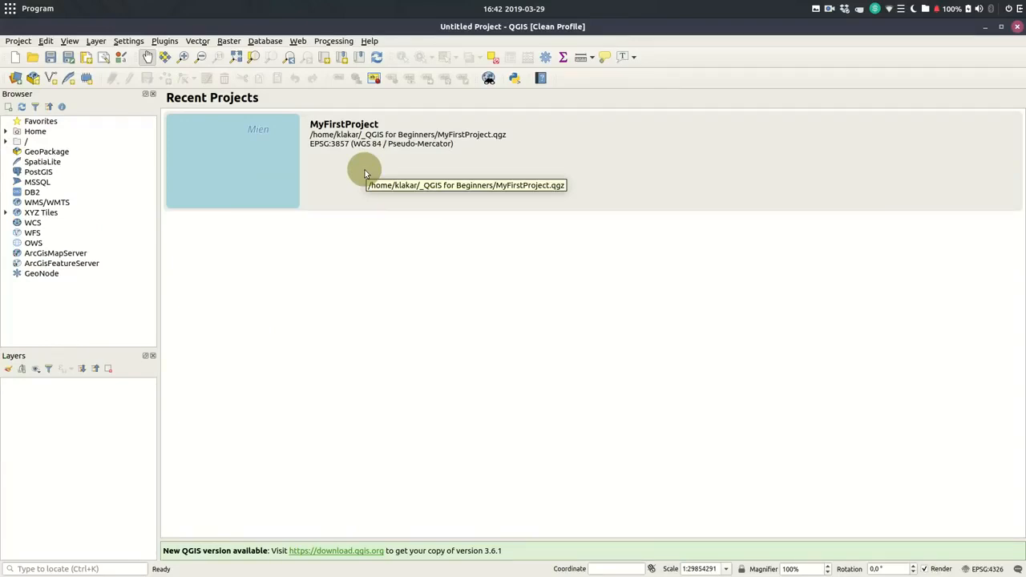
pyautogui.click(370, 174)
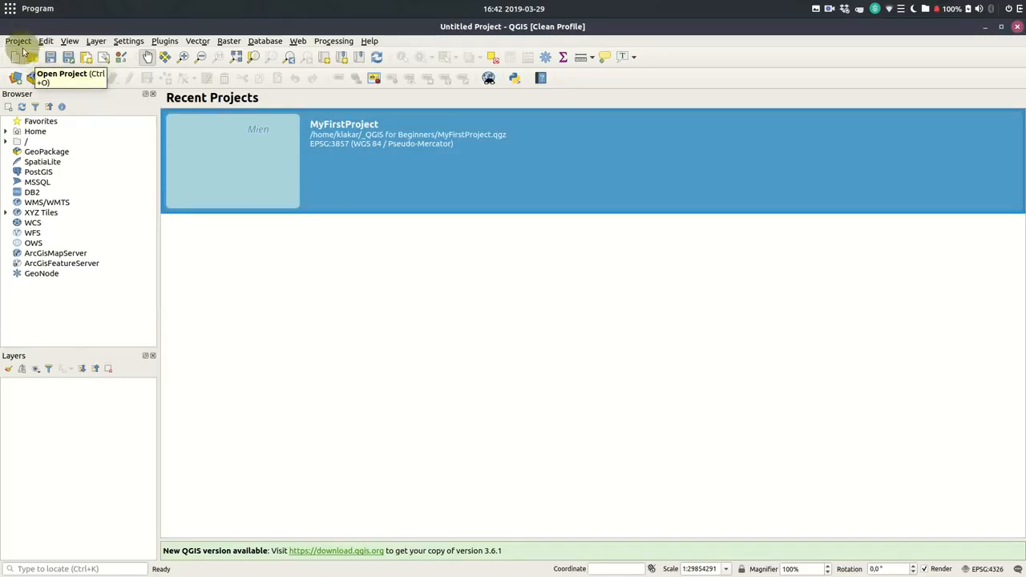
pyautogui.click(9, 131)
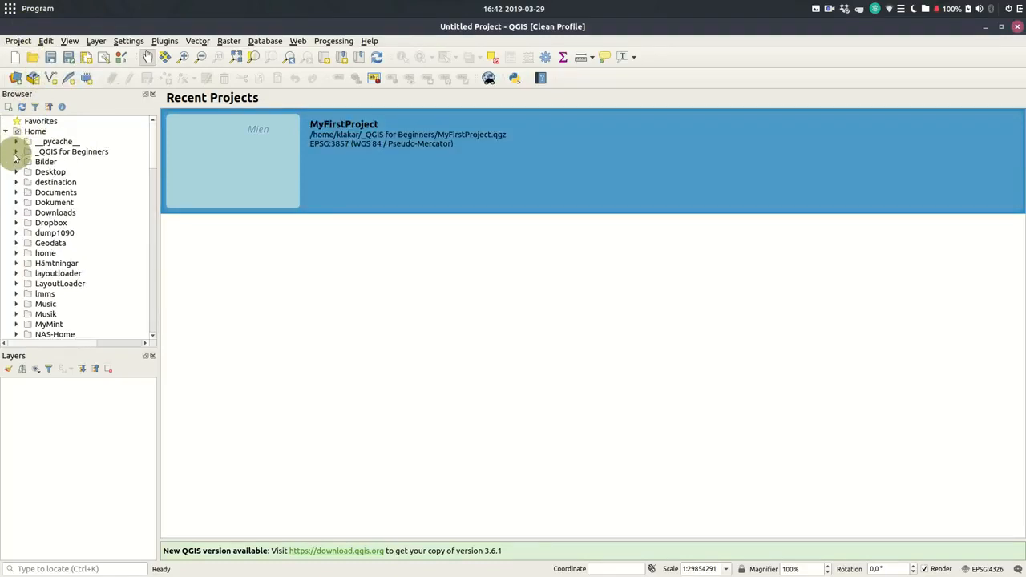
pyautogui.click(17, 151)
pyautogui.click(45, 163)
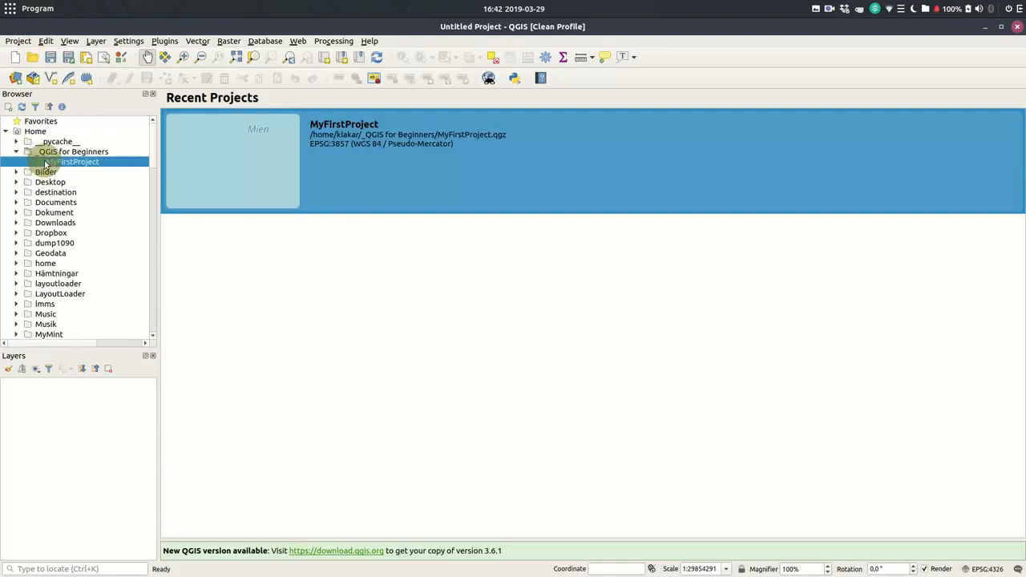
pyautogui.moveTo(48, 160); pyautogui.dragTo(335, 372)
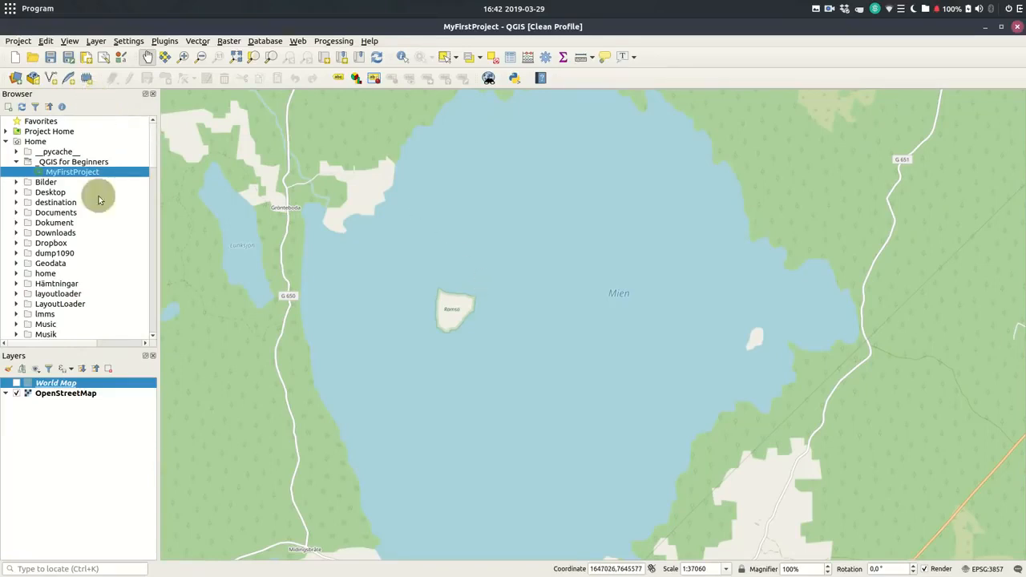
# Step: Create a temporary scratch layer named Land directly above OpenStreetMap, with geometry type Polygon / CurvePolygon and EPSG:3857
pyautogui.click(55, 393)
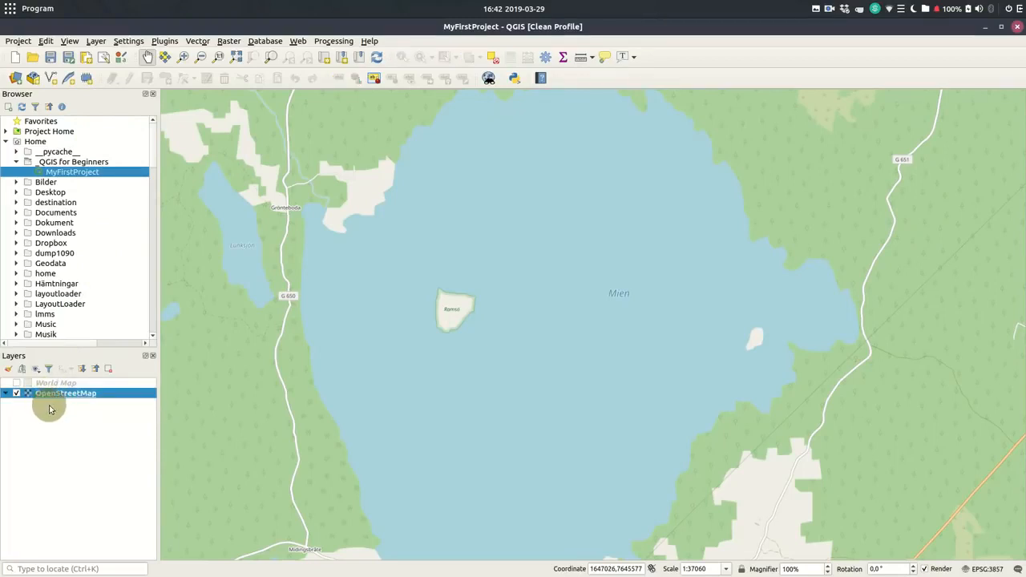
pyautogui.click(68, 384)
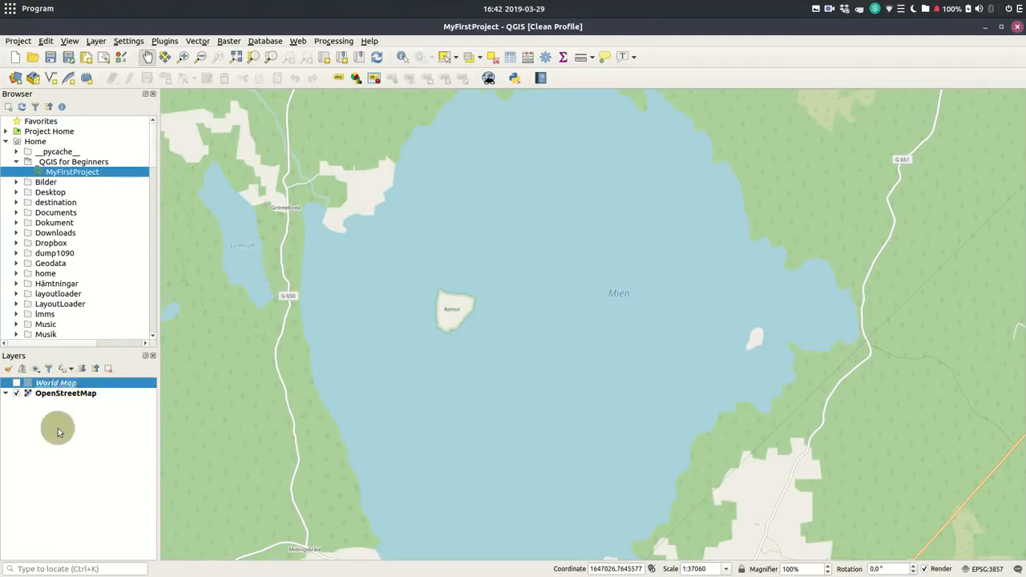
pyautogui.click(85, 395)
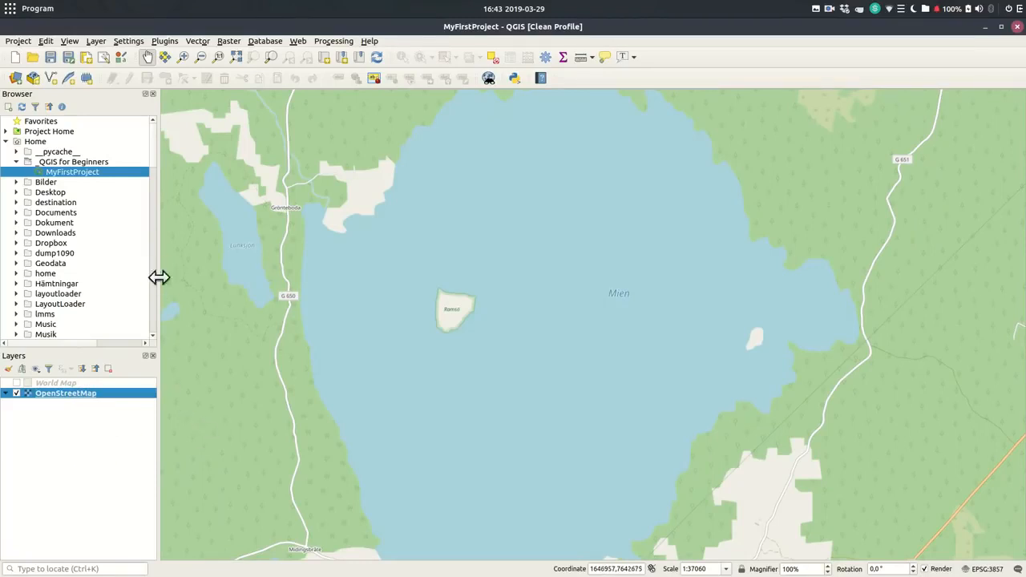
pyautogui.click(86, 78)
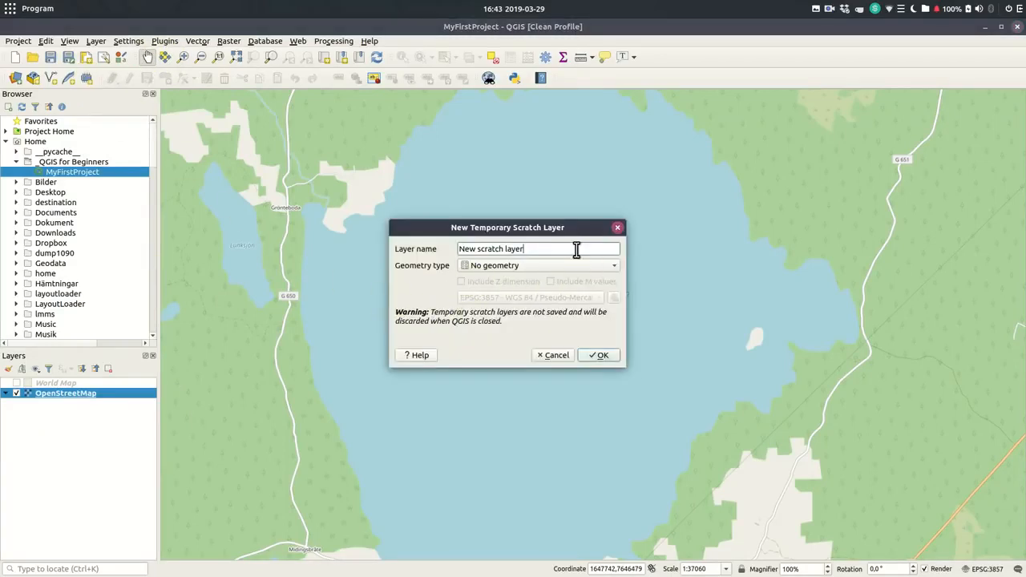
pyautogui.moveTo(560, 249); pyautogui.dragTo(432, 233)
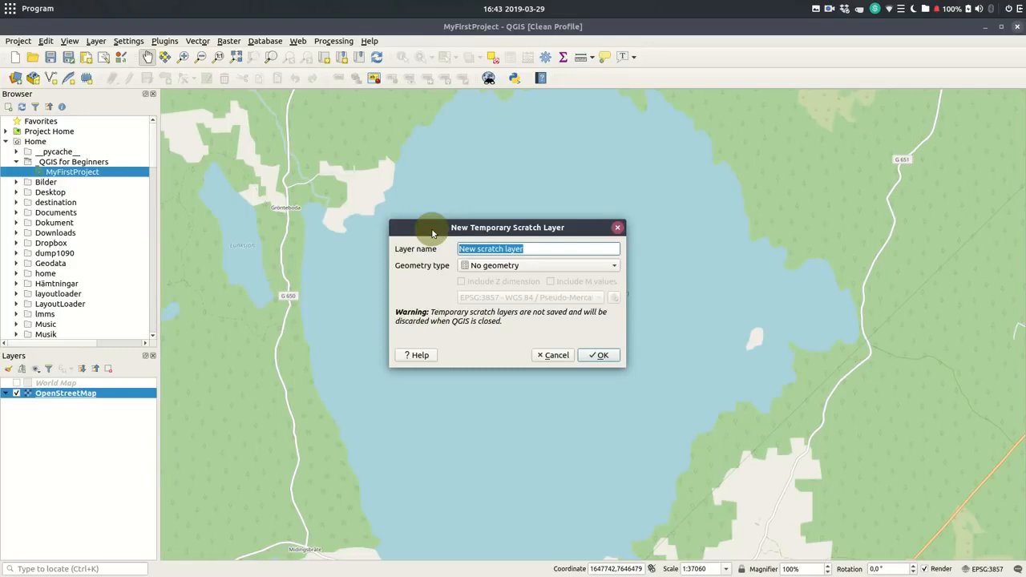
pyautogui.write('Land')
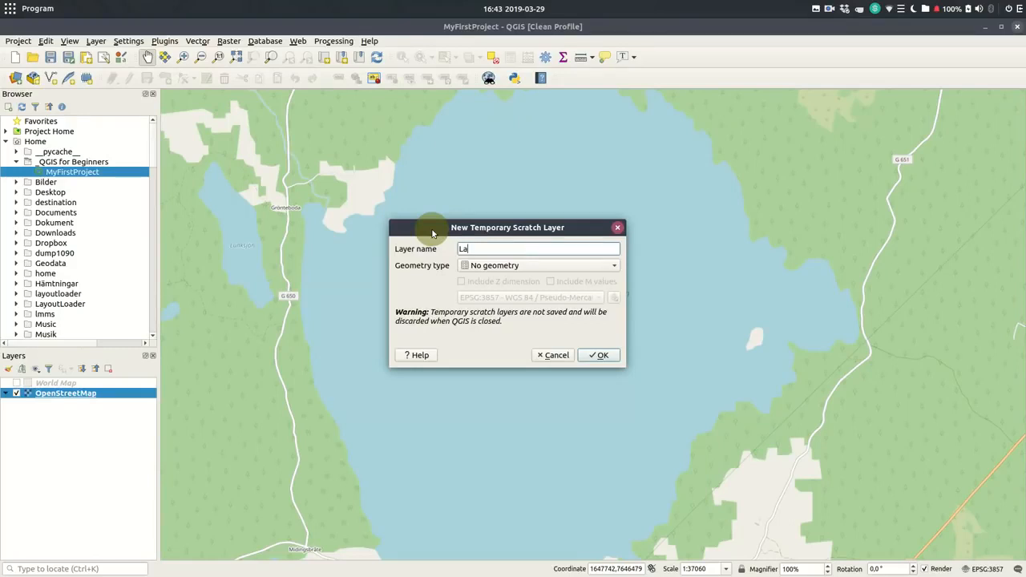
pyautogui.click(506, 266)
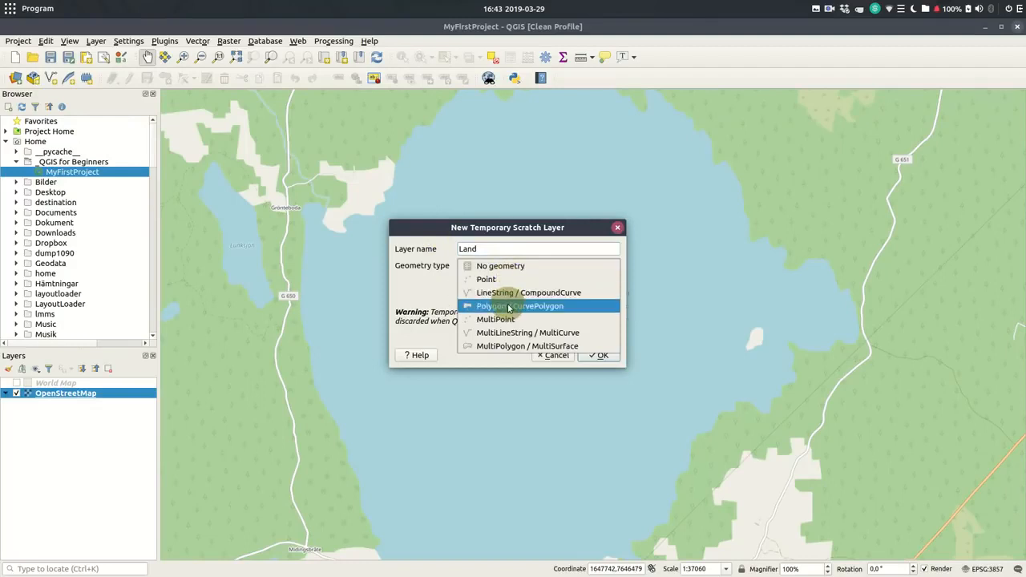
pyautogui.click(509, 305)
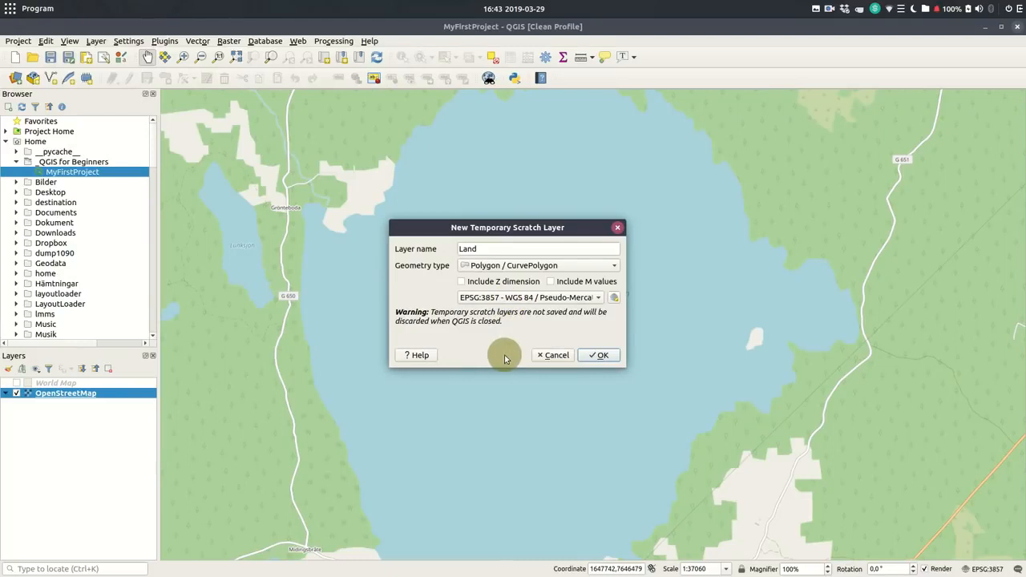
pyautogui.click(597, 356)
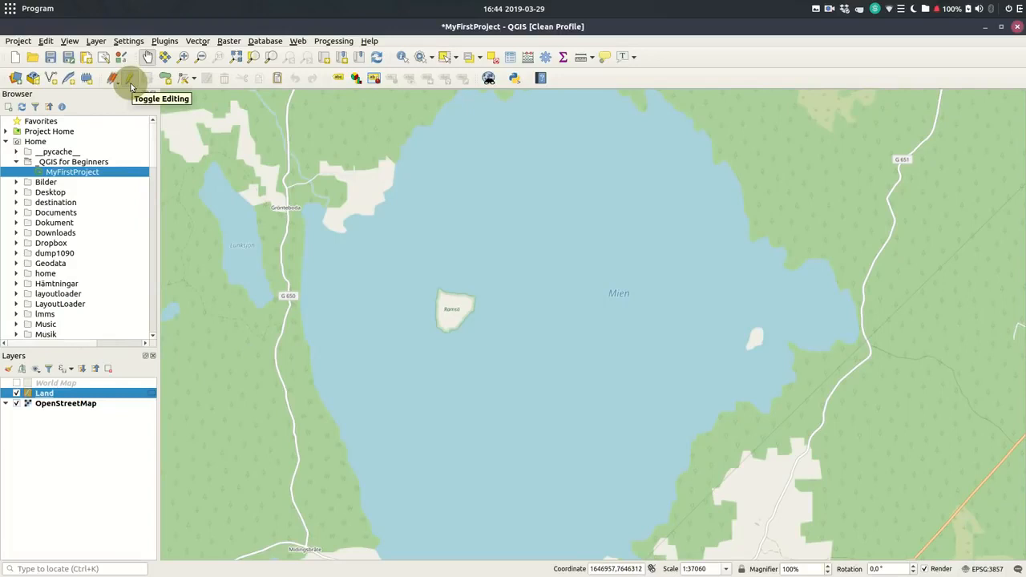
# Step: Toggle editing of the Land layer on and off, and leave it enabled
pyautogui.click(131, 85)
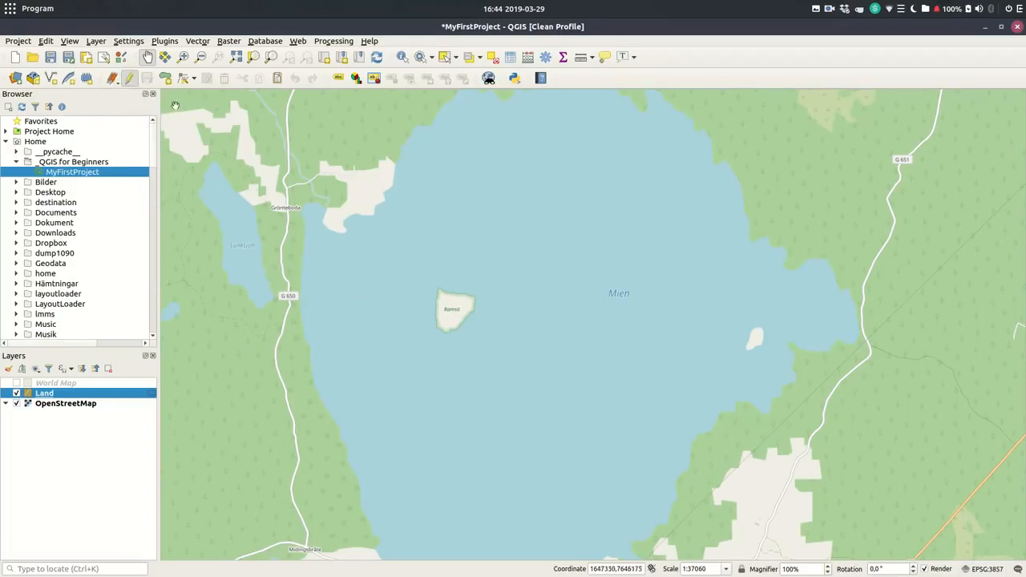
pyautogui.click(131, 83)
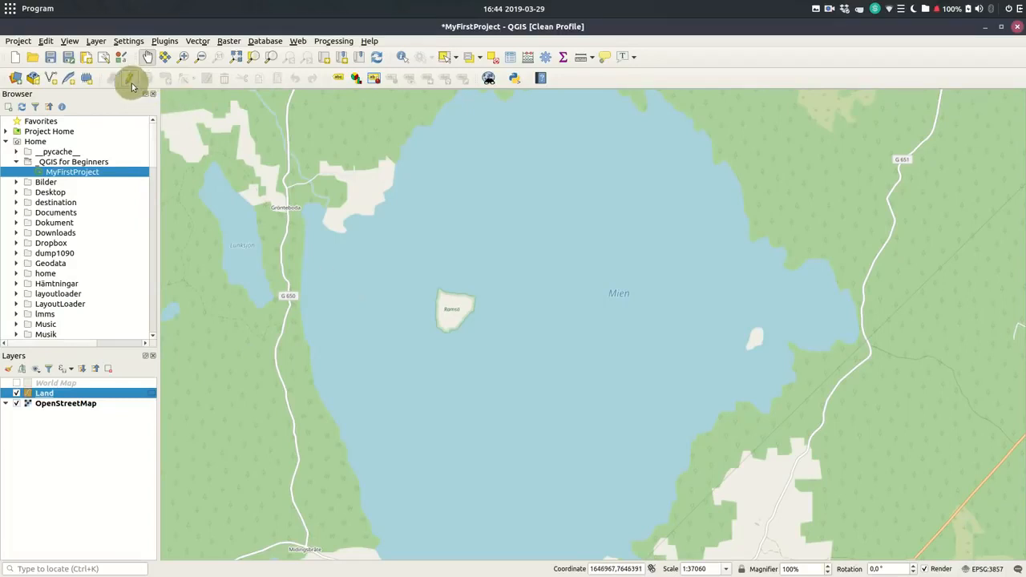
pyautogui.click(130, 84)
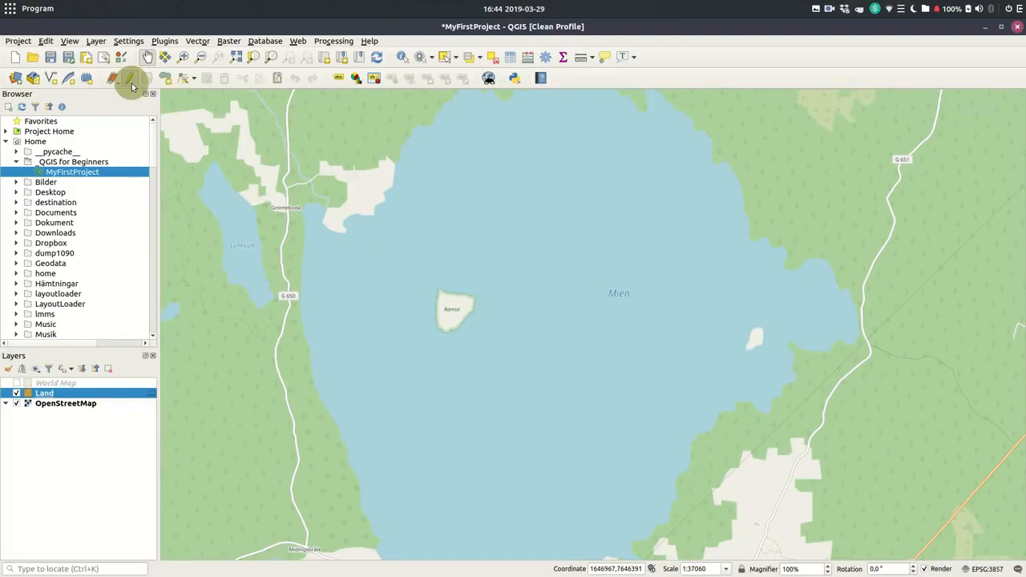
pyautogui.click(130, 83)
pyautogui.click(130, 84)
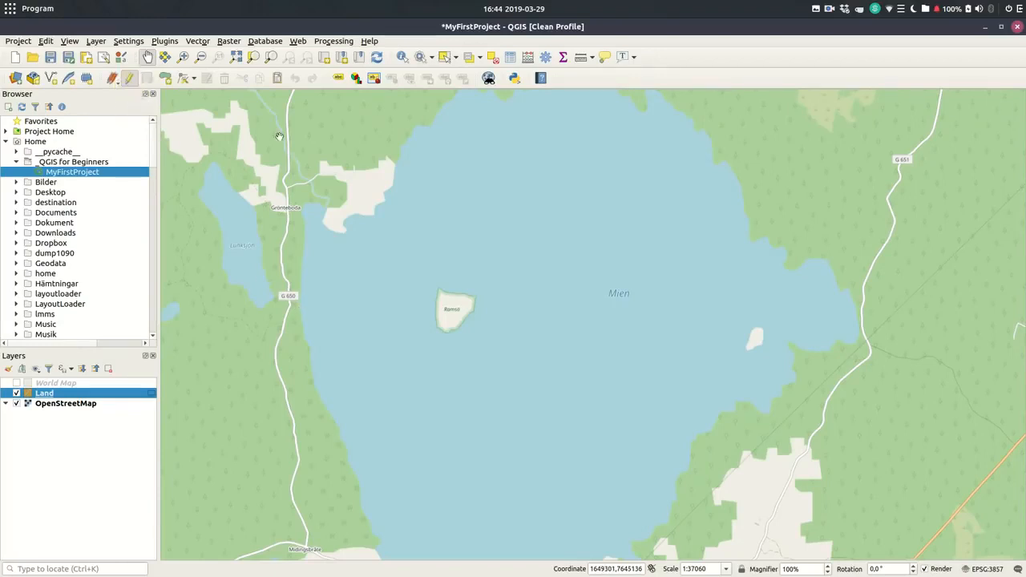
# Step: Draw a large, elongated polygon with a narrowed waist on the Land layer, in the middle of lake Mien east of the island Ramsö
pyautogui.click(166, 78)
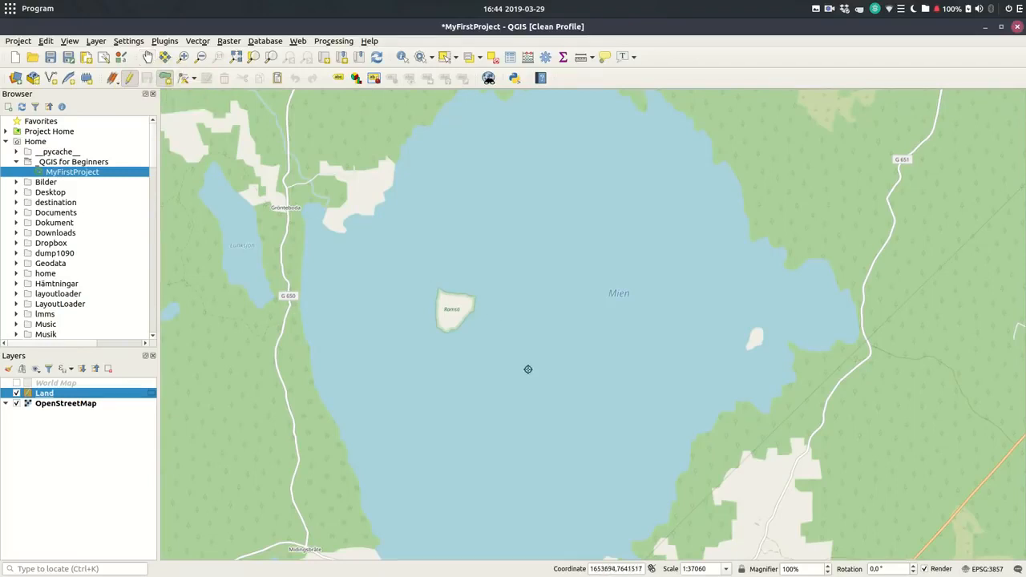
pyautogui.click(515, 455)
pyautogui.click(523, 462)
pyautogui.click(567, 456)
pyautogui.click(576, 450)
pyautogui.click(581, 438)
pyautogui.click(581, 425)
pyautogui.click(579, 407)
pyautogui.click(587, 384)
pyautogui.click(603, 372)
pyautogui.click(632, 359)
pyautogui.click(658, 345)
pyautogui.click(661, 327)
pyautogui.click(661, 311)
pyautogui.click(653, 286)
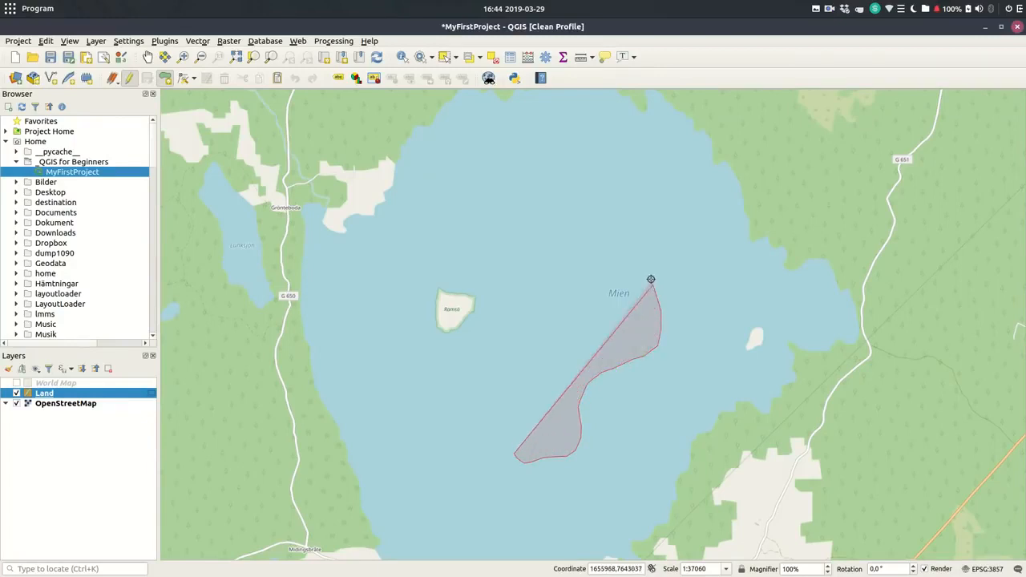
pyautogui.click(647, 272)
pyautogui.click(635, 250)
pyautogui.click(622, 242)
pyautogui.click(603, 238)
pyautogui.click(581, 238)
pyautogui.click(561, 241)
pyautogui.click(551, 249)
pyautogui.click(545, 270)
pyautogui.click(542, 295)
pyautogui.click(543, 309)
pyautogui.click(538, 339)
pyautogui.click(522, 357)
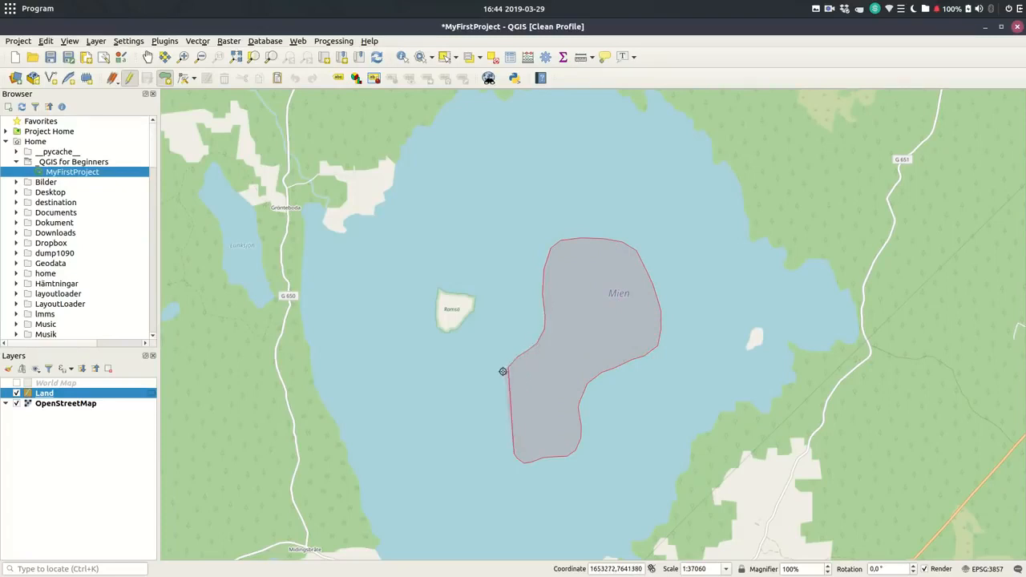
pyautogui.click(505, 373)
pyautogui.click(488, 402)
pyautogui.click(489, 426)
pyautogui.click(497, 440)
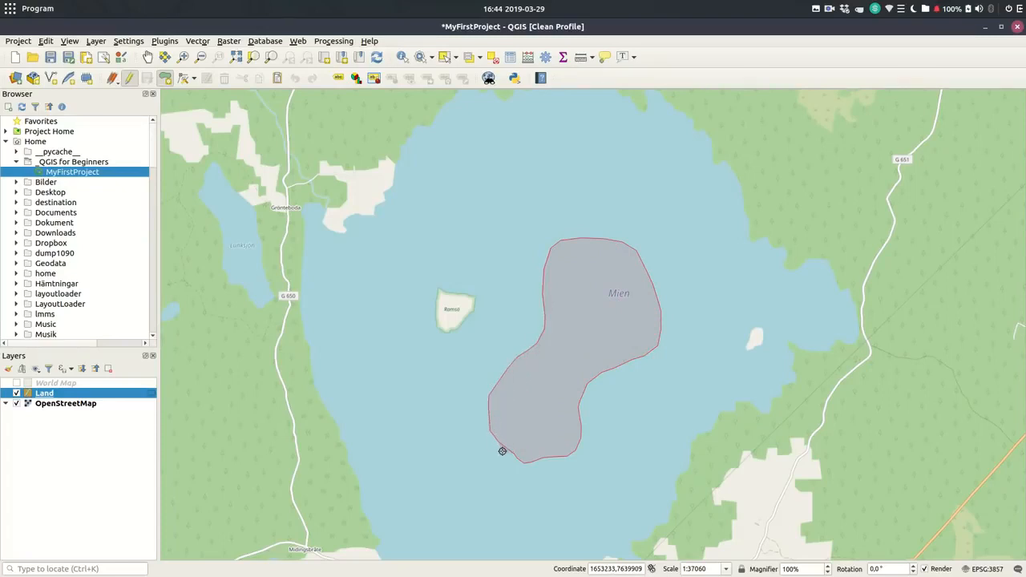
pyautogui.rightClick(502, 451)
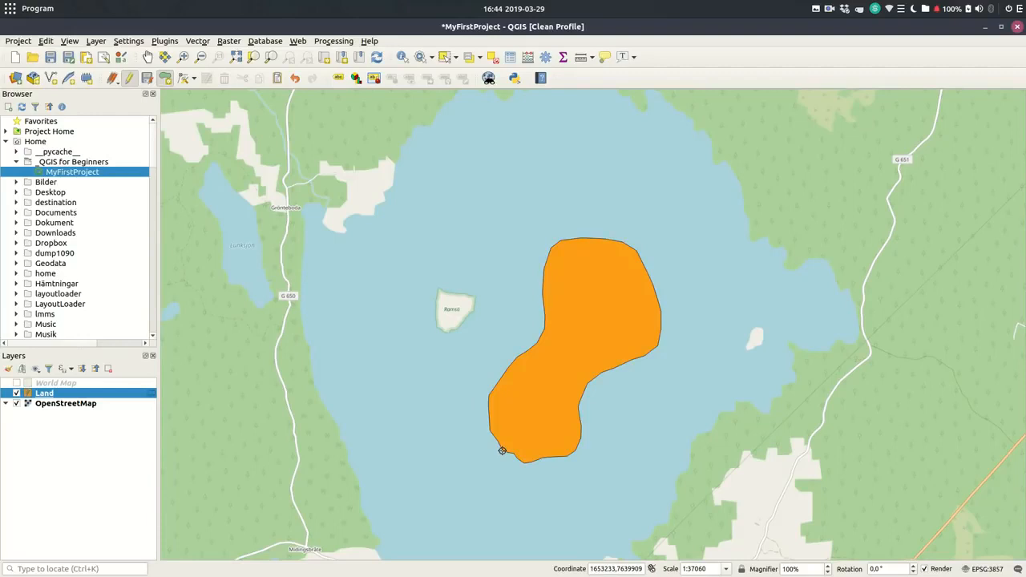
# Step: Draw a small, narrow curved polygon on the Land layer between the island Ramsö and the large polygon
pyautogui.click(511, 280)
pyautogui.click(501, 280)
pyautogui.click(487, 297)
pyautogui.click(485, 309)
pyautogui.click(489, 317)
pyautogui.click(491, 329)
pyautogui.click(502, 326)
pyautogui.click(504, 315)
pyautogui.rightClick(515, 286)
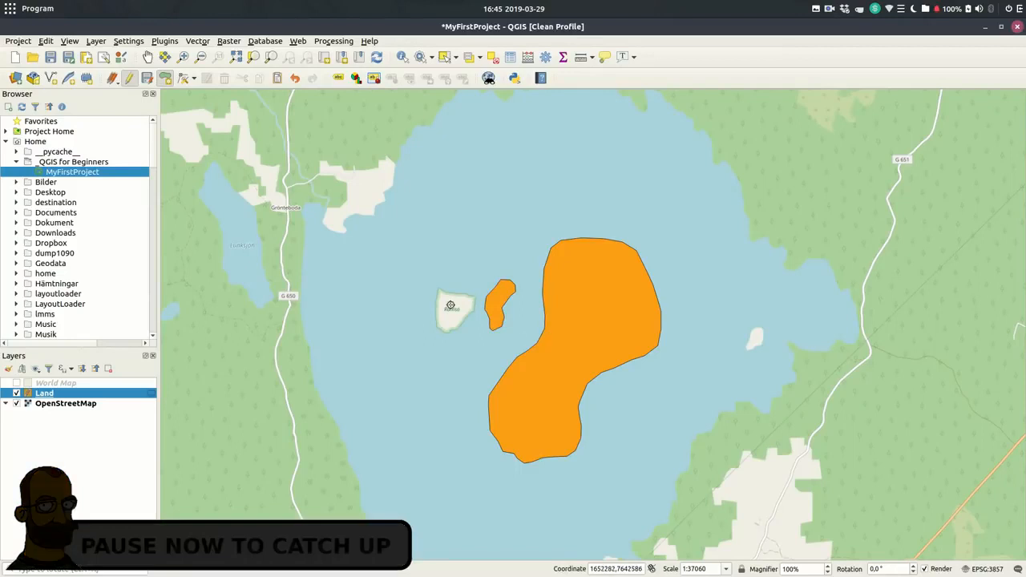
# Step: With the Vertex tool, try pulling a new vertex out of the large polygon's west edge toward the small polygon, and undo it
pyautogui.click(183, 79)
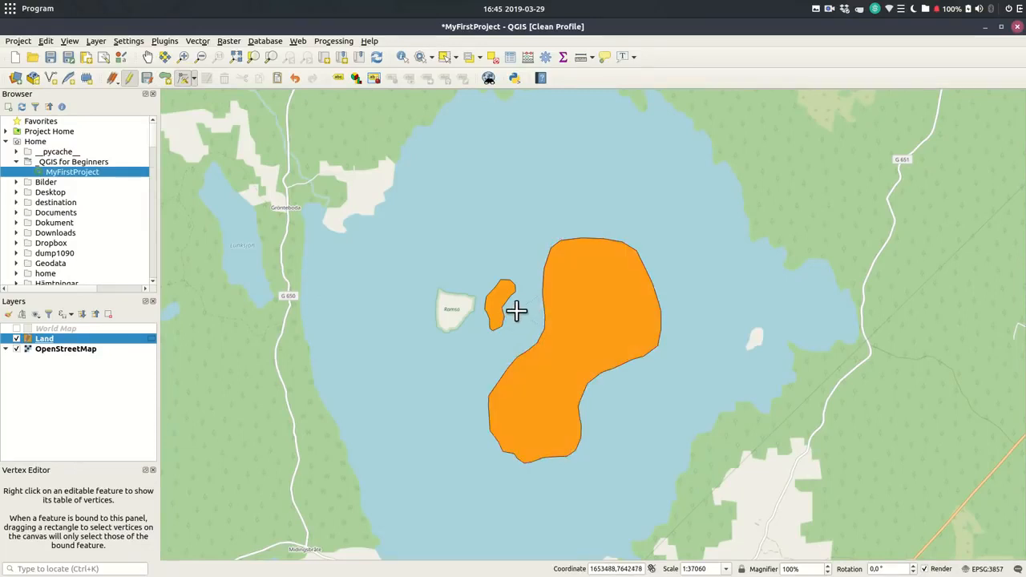
pyautogui.click(515, 311)
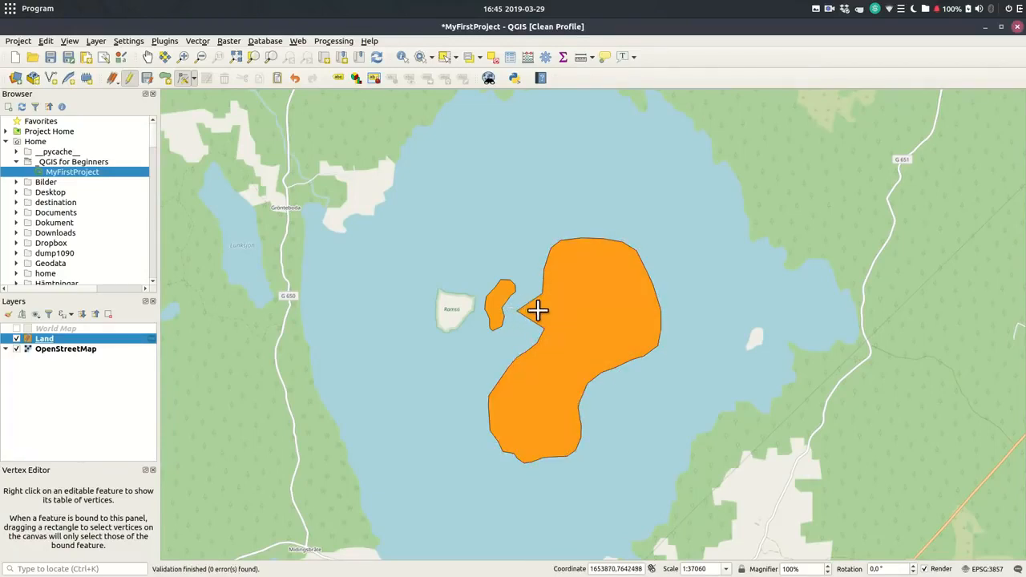
pyautogui.hotkey('ctrl', 'z')
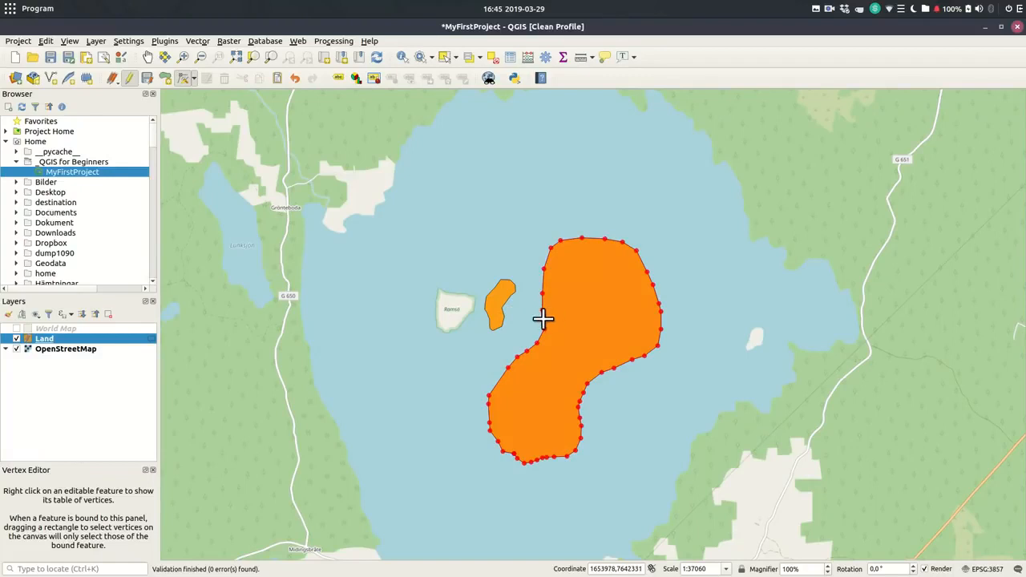
# Step: Move the short edge segment on the large polygon's west side, just above its waist, outward toward the small polygon
pyautogui.scroll(2, 542, 318)
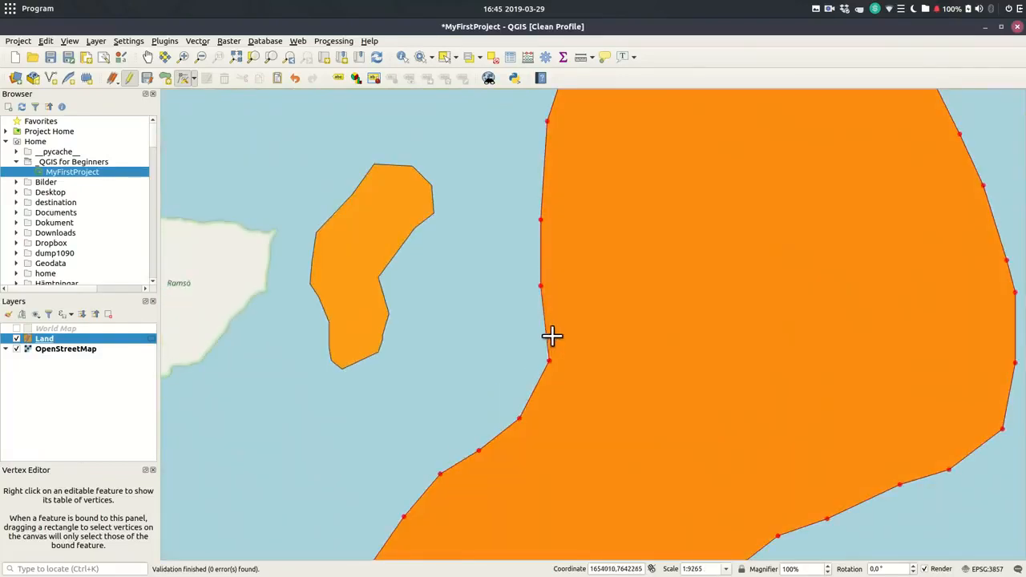
pyautogui.click(544, 335)
pyautogui.click(504, 337)
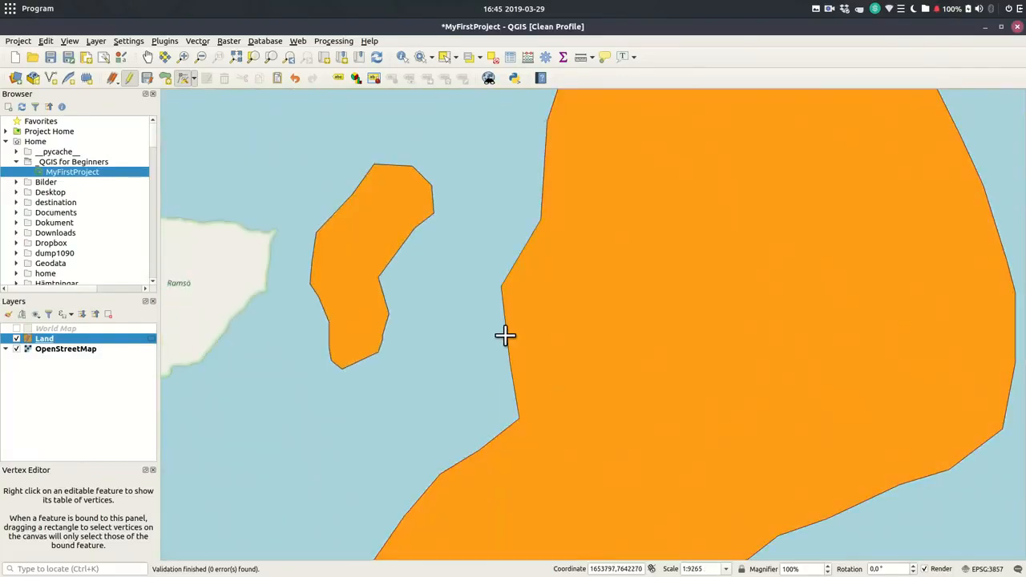
# Step: Move the bulging edge segment on the large polygon's west side back inward, and add a vertex at its middle, pulled slightly outward
pyautogui.click(507, 335)
pyautogui.click(540, 332)
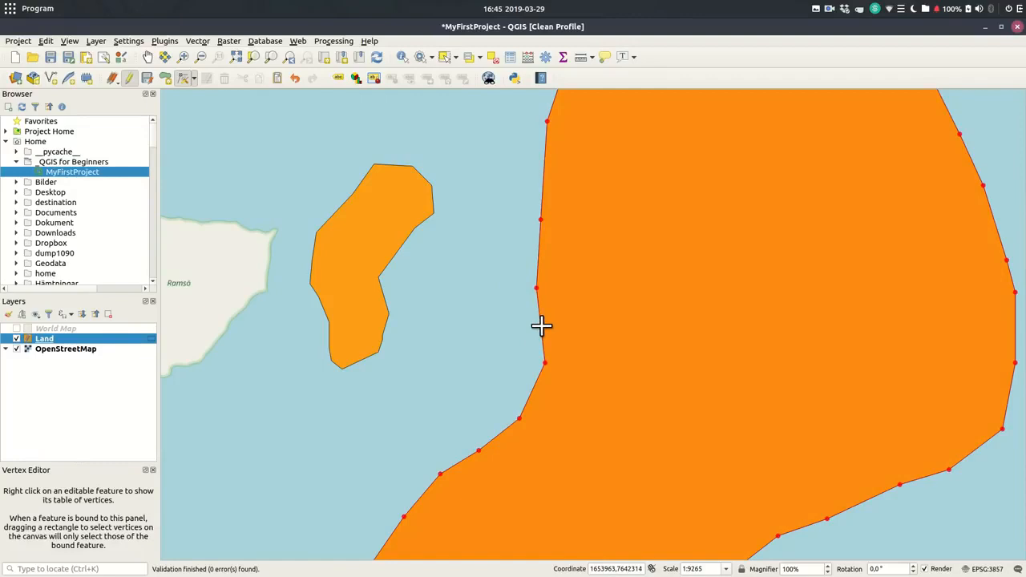
pyautogui.click(541, 325)
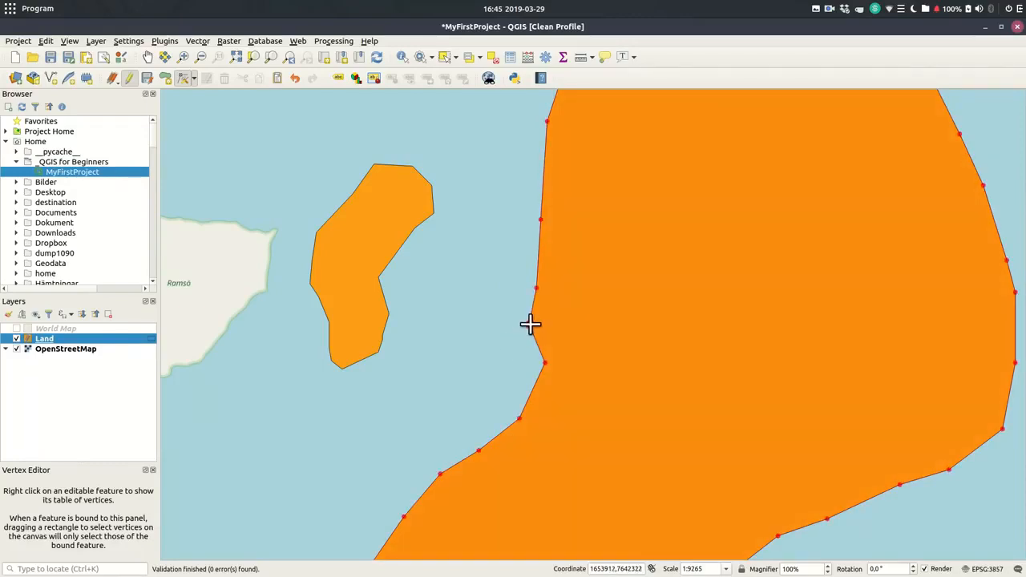
pyautogui.click(530, 324)
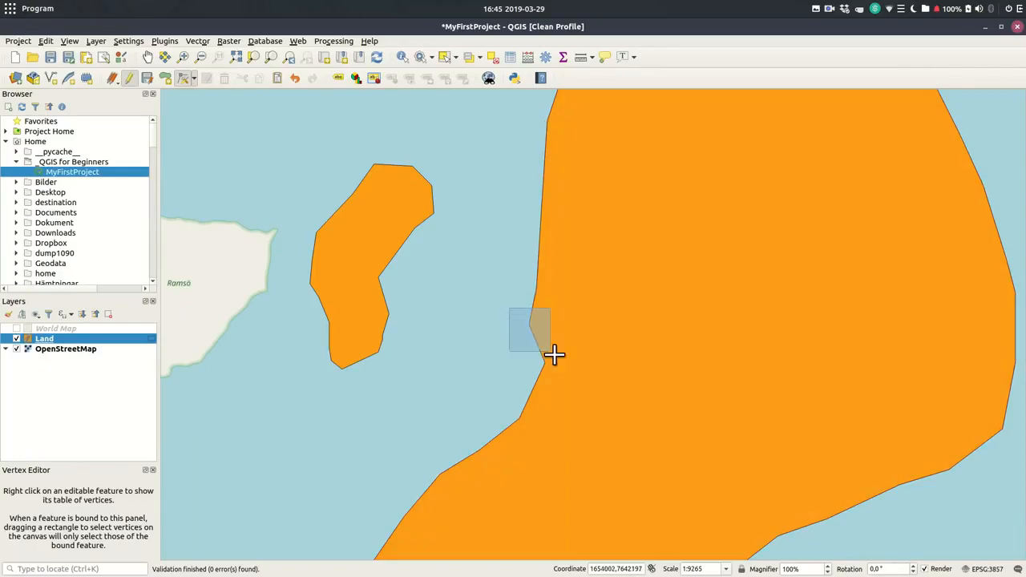
# Step: Try shifting the new west-side vertex and the one below it outward together, undo that, and delete the new vertex
pyautogui.moveTo(555, 355); pyautogui.dragTo(561, 374)
pyautogui.click(541, 363)
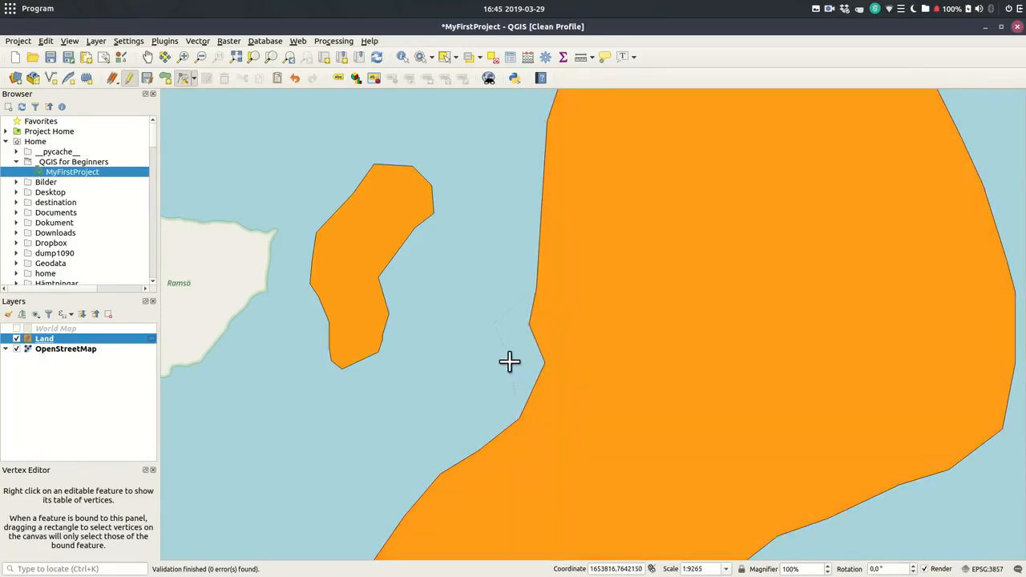
pyautogui.click(510, 361)
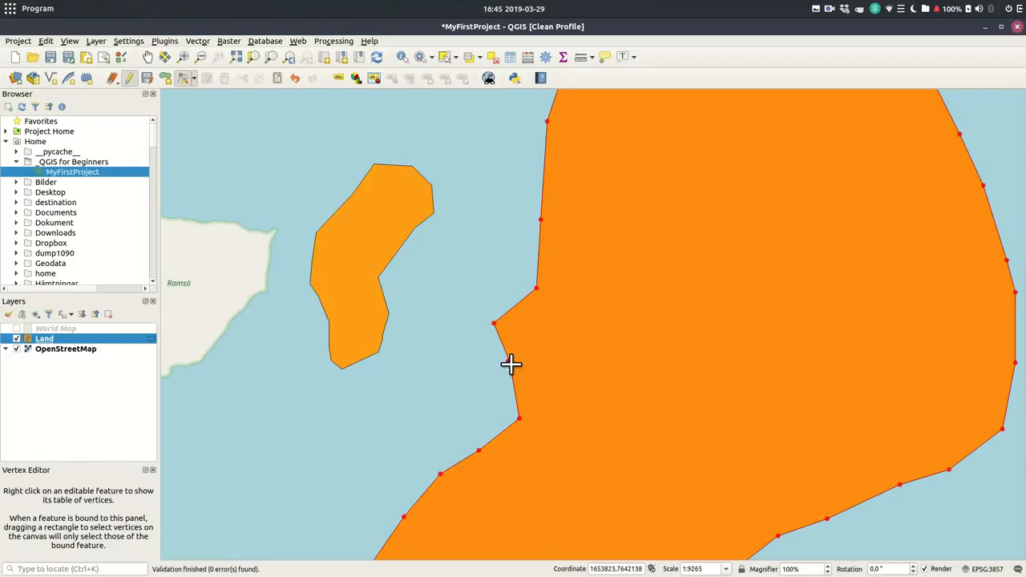
pyautogui.hotkey('ctrl', 'z')
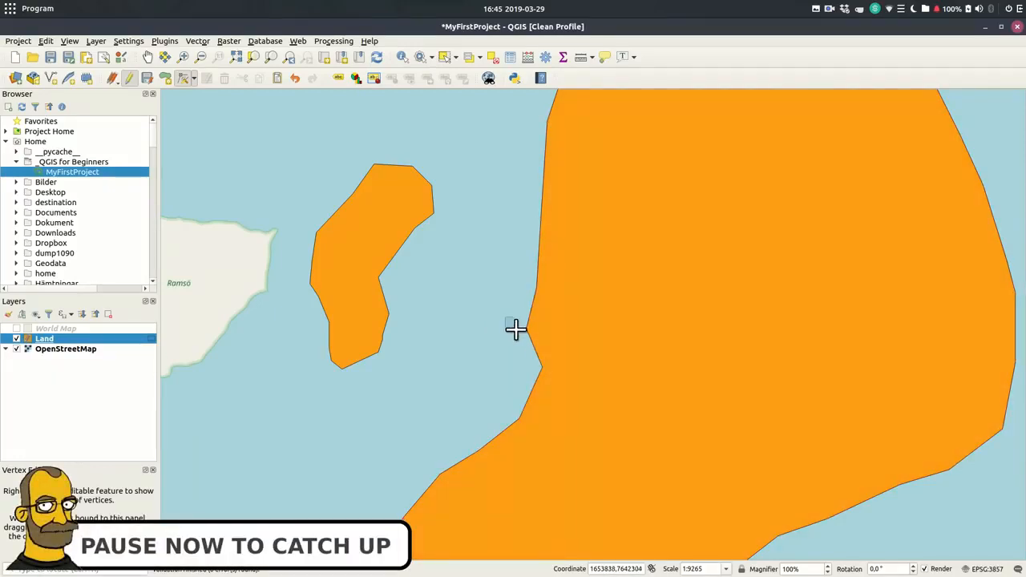
pyautogui.press('Delete')
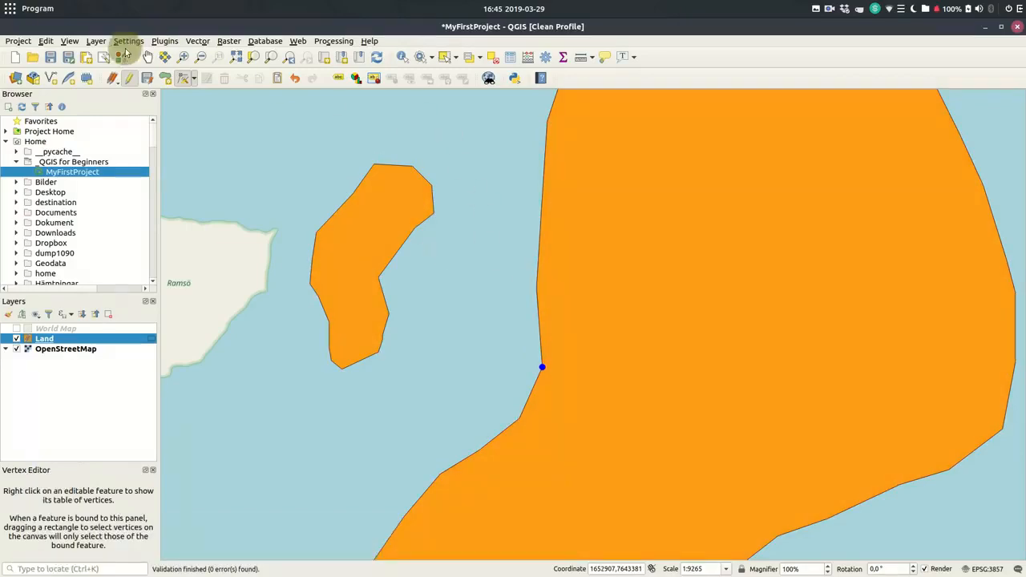
# Step: Save the edits to the Land layer and switch off its editing mode
pyautogui.click(150, 82)
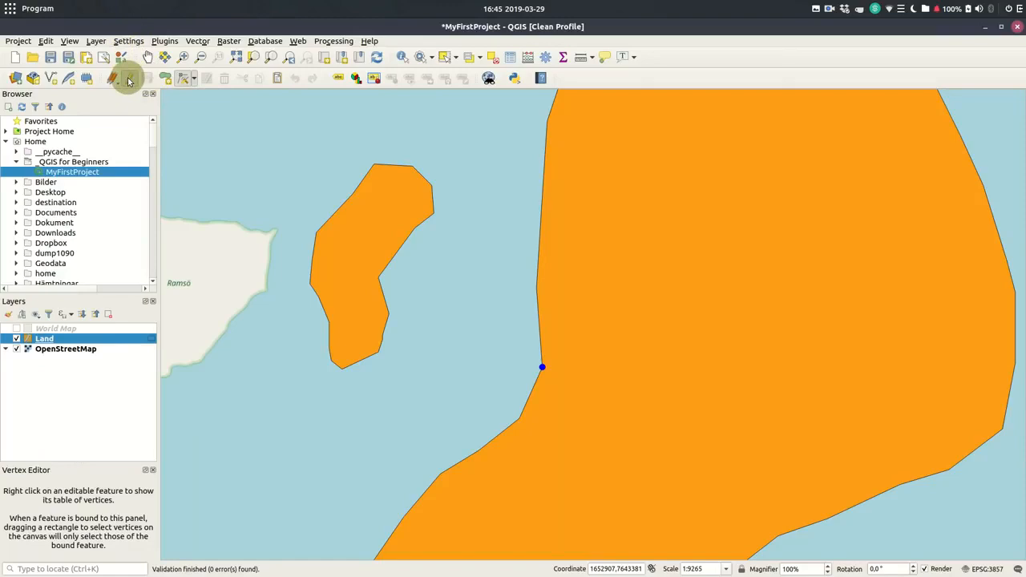
pyautogui.click(129, 79)
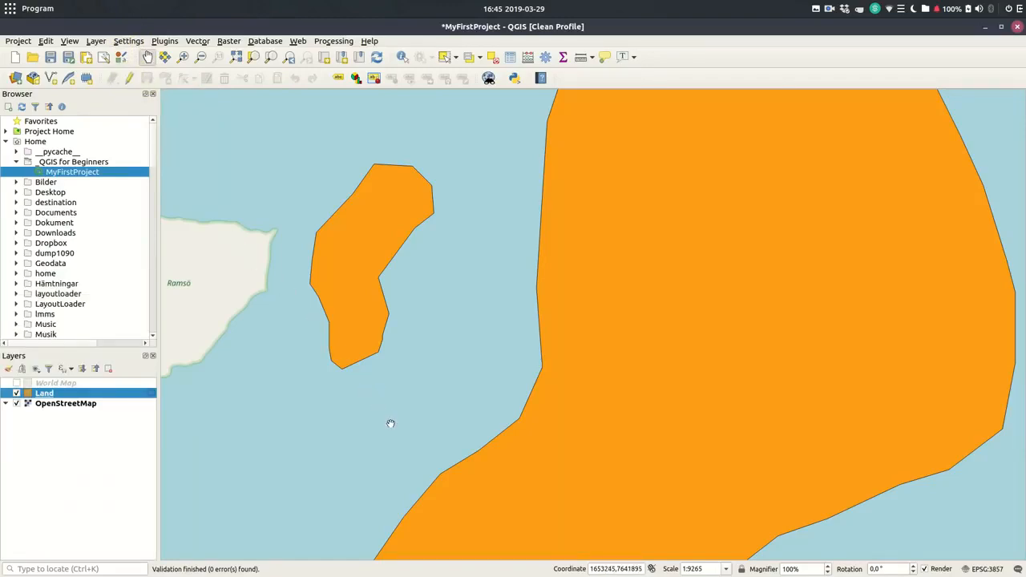
# Step: Check what the Land layer's indicator says about its storage and look over the actions available for the layer
pyautogui.click(95, 405)
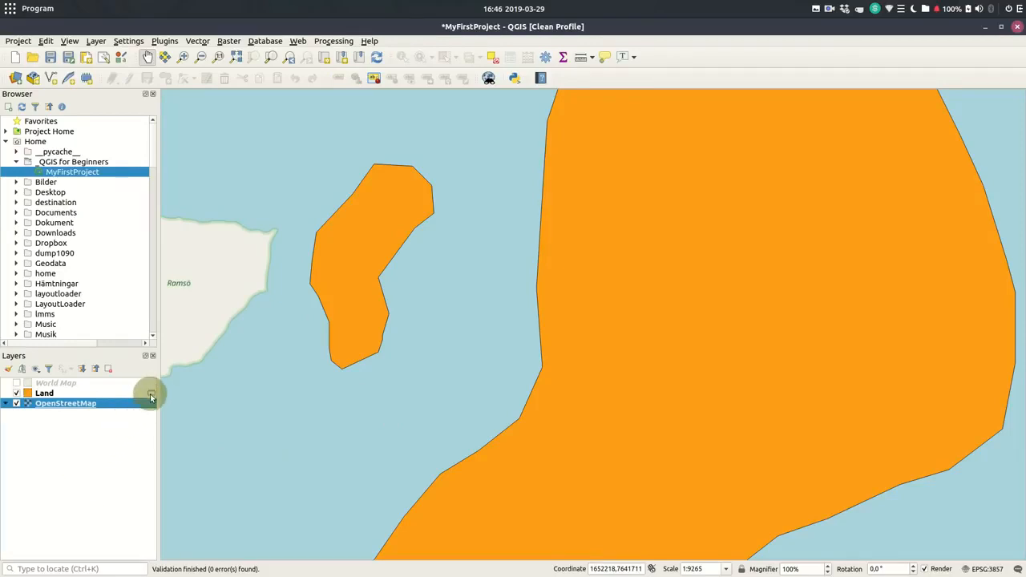
pyautogui.moveTo(151, 397)
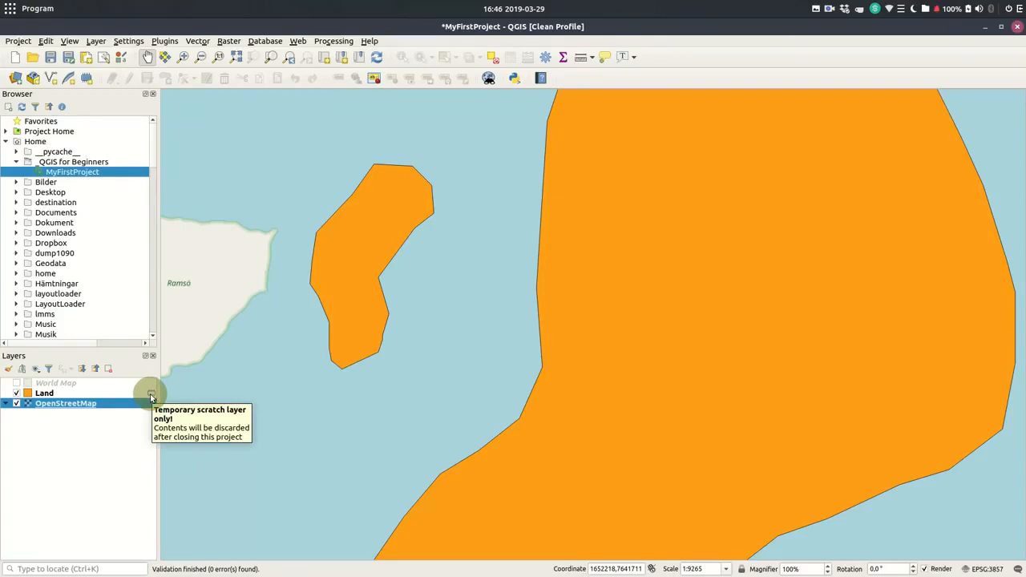
pyautogui.rightClick(72, 395)
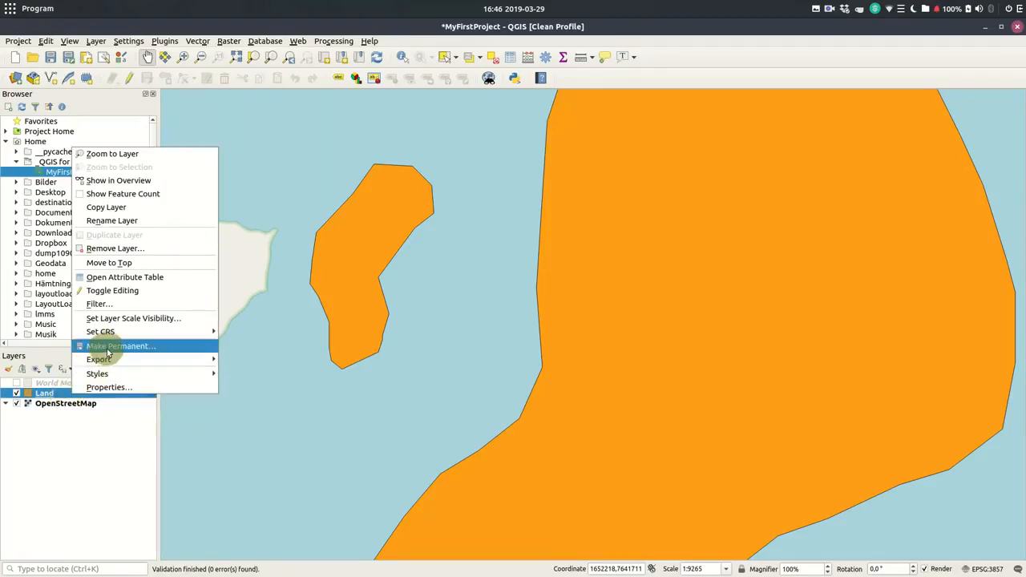
pyautogui.click(94, 447)
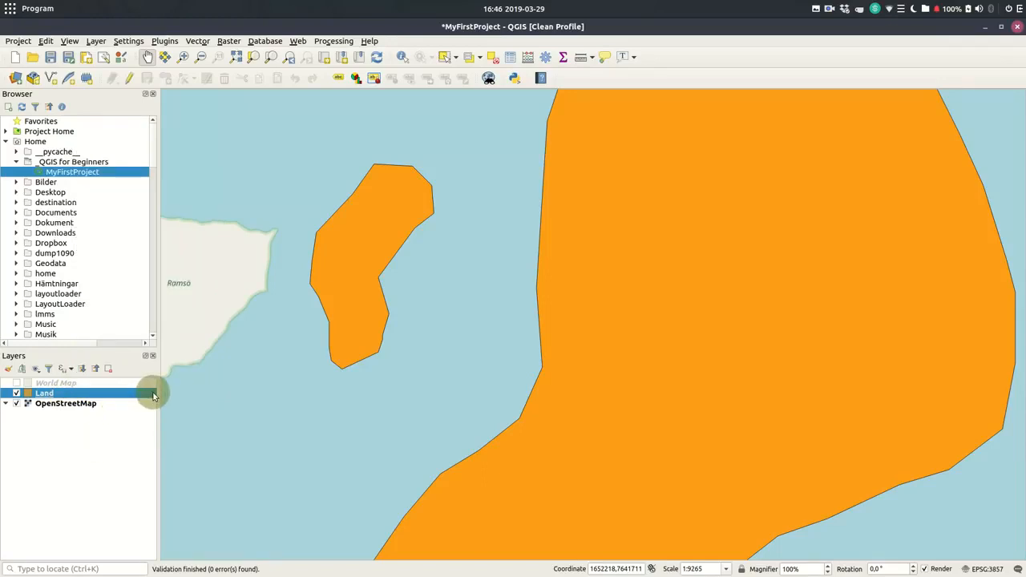
# Step: Start making the temporary Land layer permanent in GeoPackage format, with MyFirstData in the _QGIS for Beginners folder as the file
pyautogui.click(154, 394)
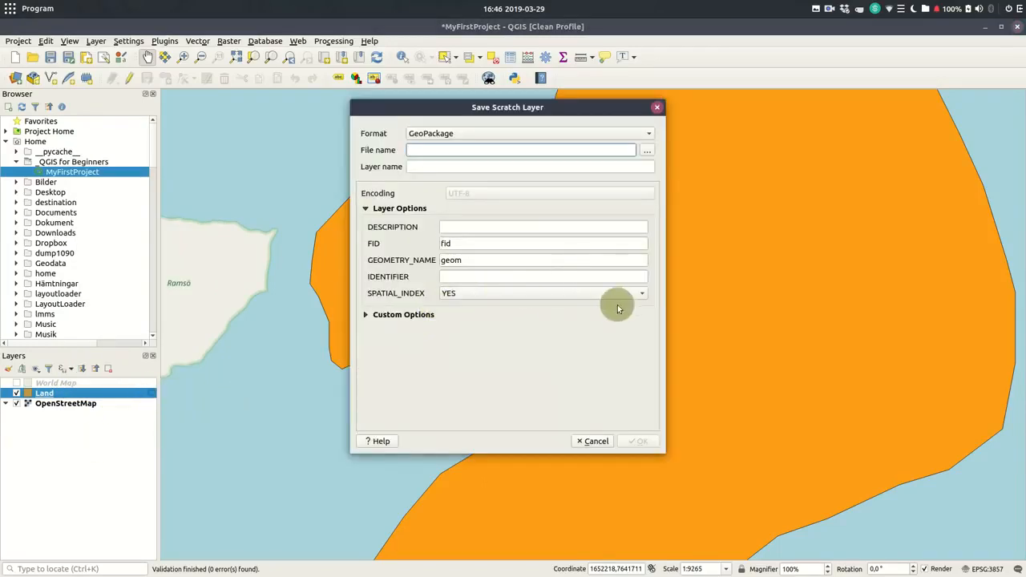
pyautogui.click(651, 133)
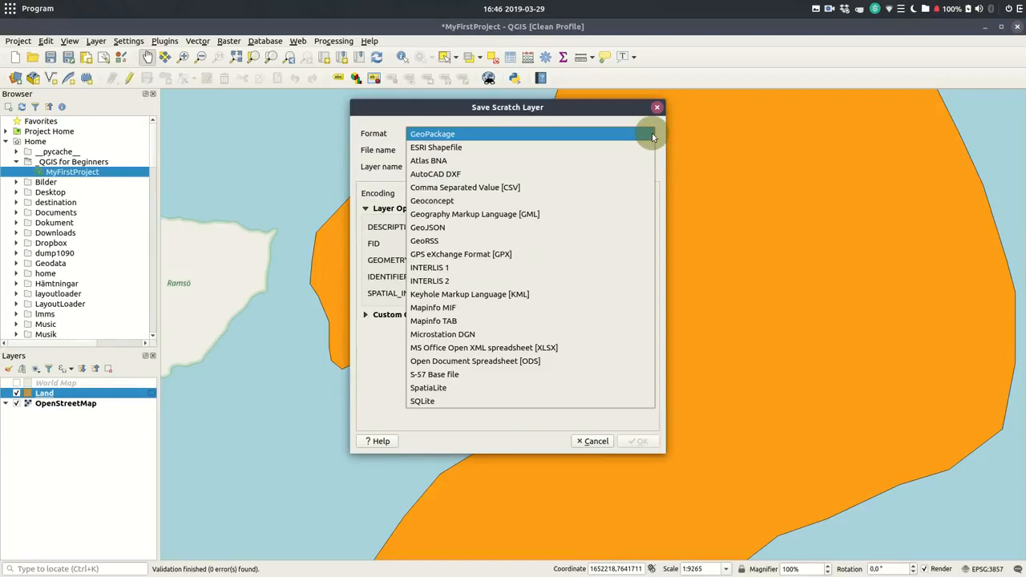
pyautogui.click(367, 382)
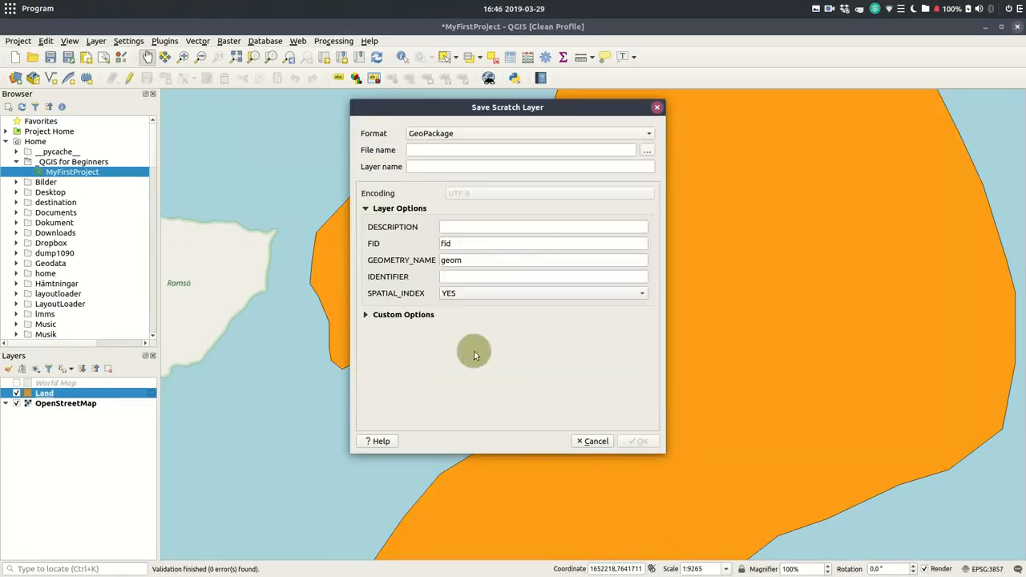
pyautogui.click(646, 151)
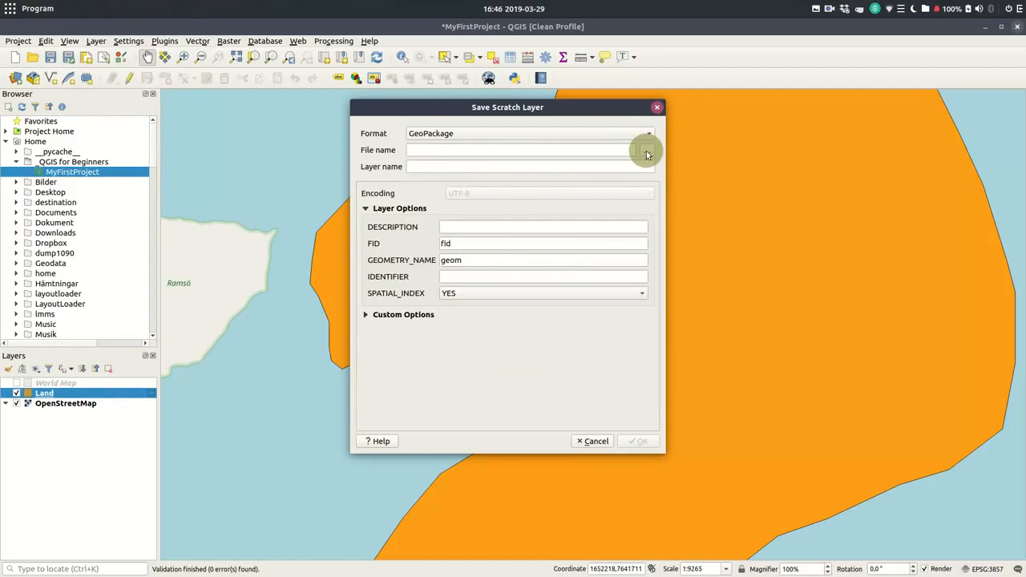
pyautogui.doubleClick(390, 196)
pyautogui.click(389, 135)
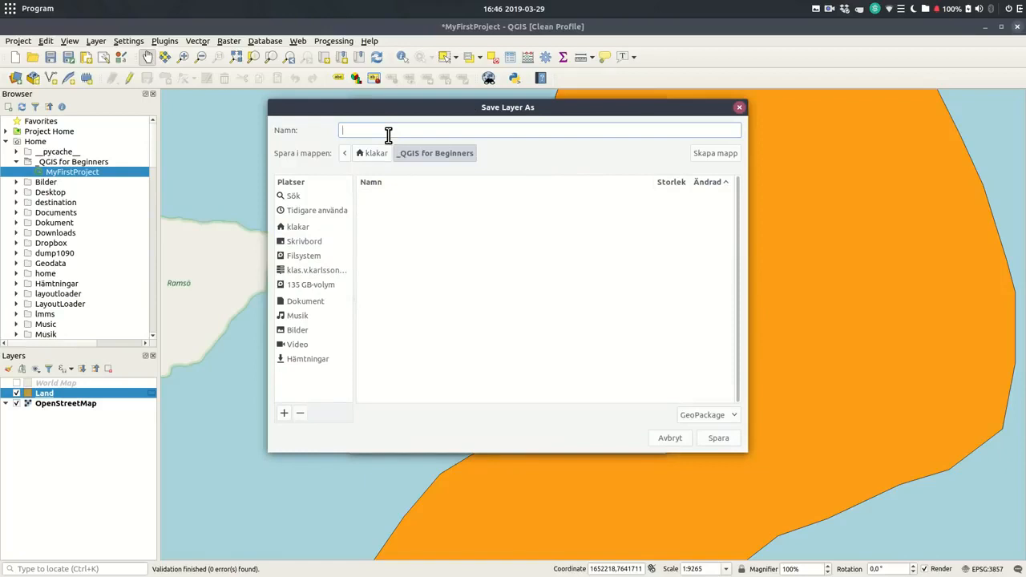
pyautogui.write('My')
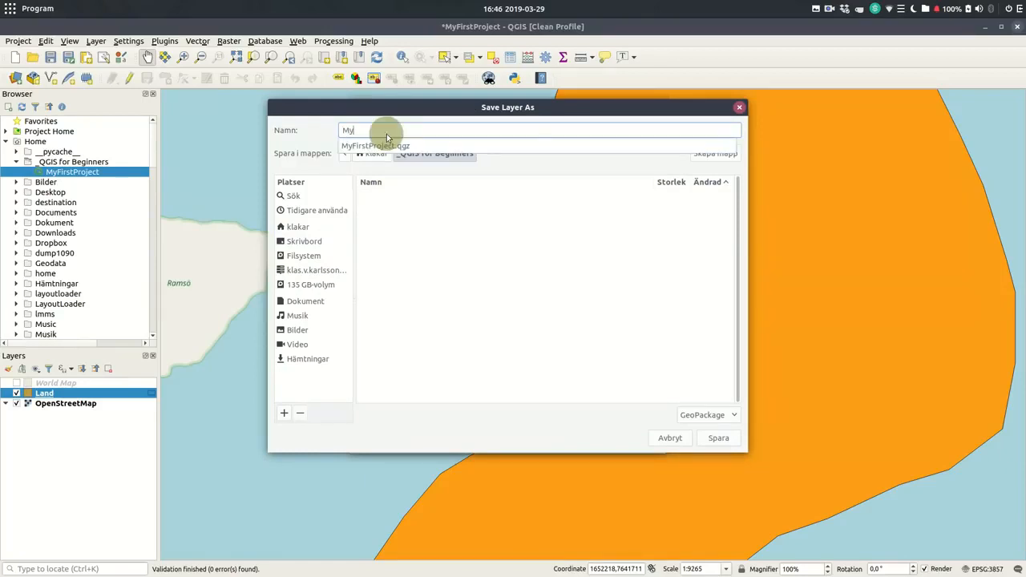
pyautogui.write('FirstData')
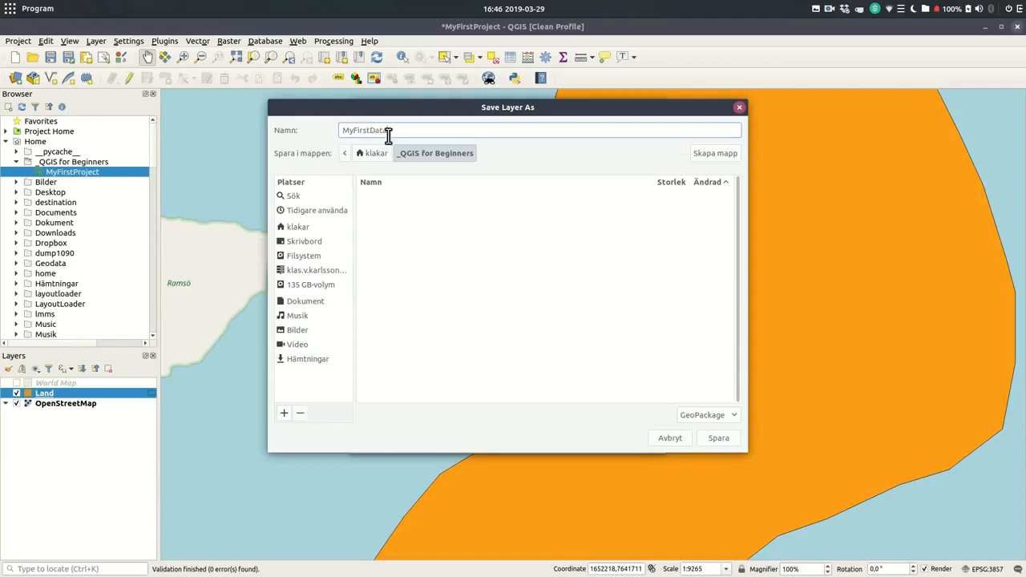
pyautogui.click(718, 438)
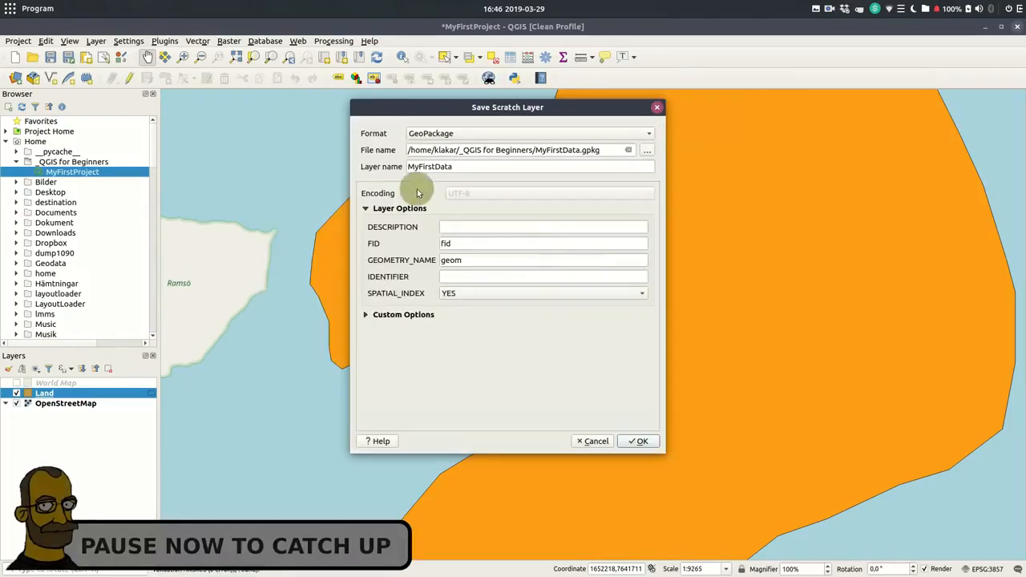
# Step: Set the layer name inside the GeoPackage to Land and save the scratch layer
pyautogui.moveTo(458, 169); pyautogui.dragTo(394, 166)
pyautogui.write('Land')
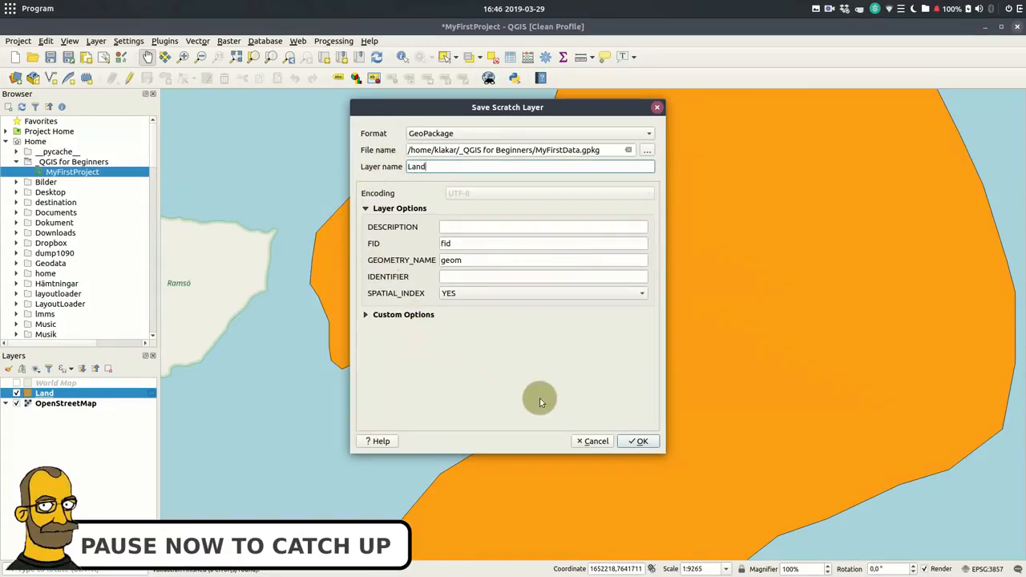
pyautogui.click(639, 441)
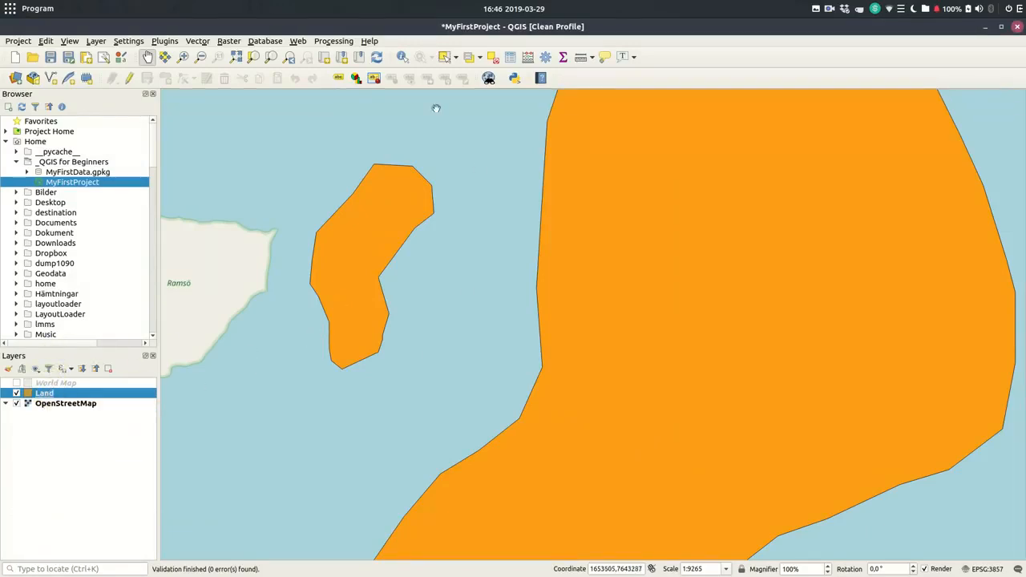
# Step: Show the styling settings for the Land layer, wide enough to see all options, with both drawn polygons in view
pyautogui.click(8, 369)
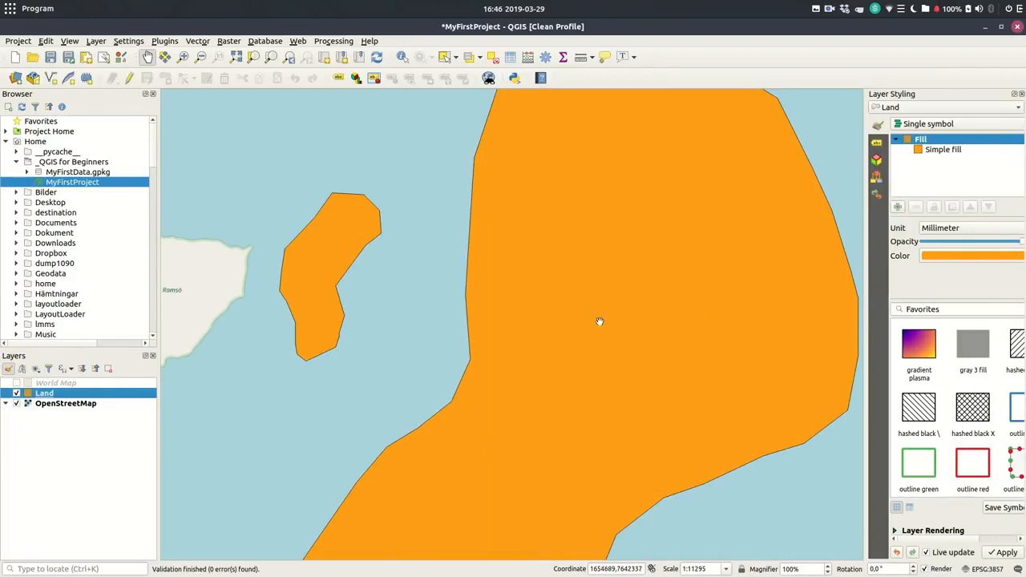
pyautogui.scroll(1, 600, 321)
pyautogui.scroll(-2, 600, 321)
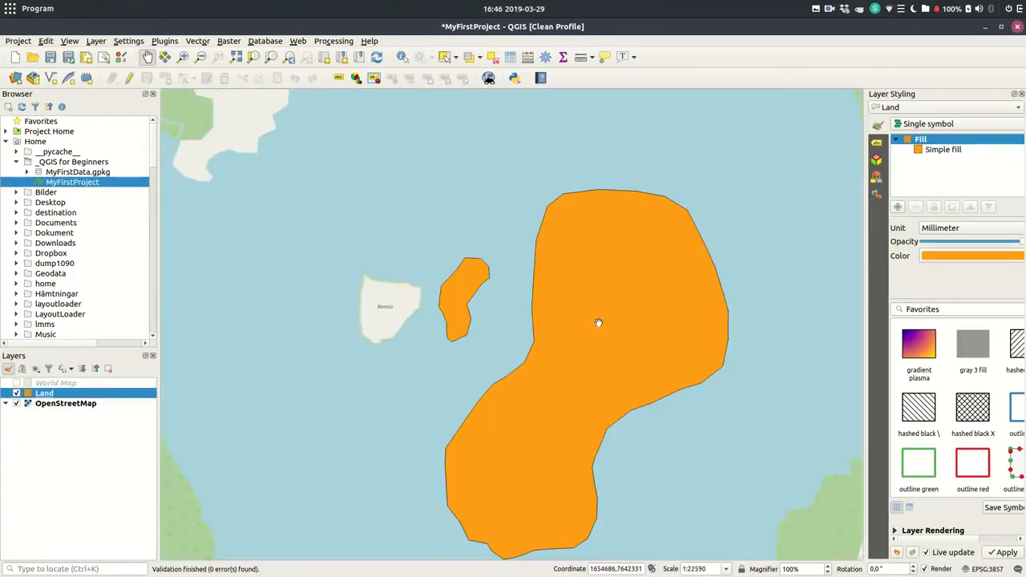
pyautogui.moveTo(577, 377); pyautogui.dragTo(543, 326)
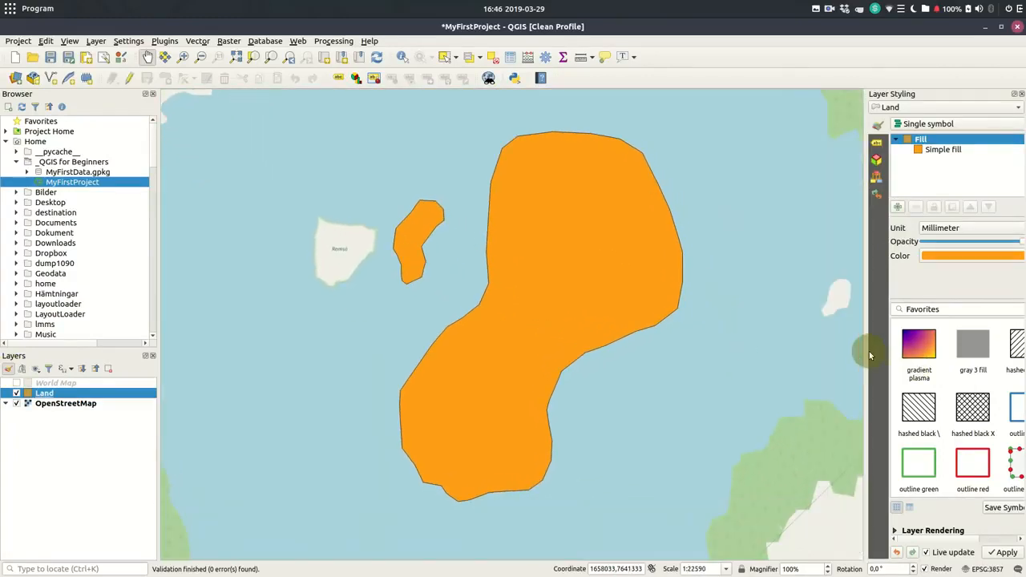
pyautogui.moveTo(863, 350); pyautogui.dragTo(751, 357)
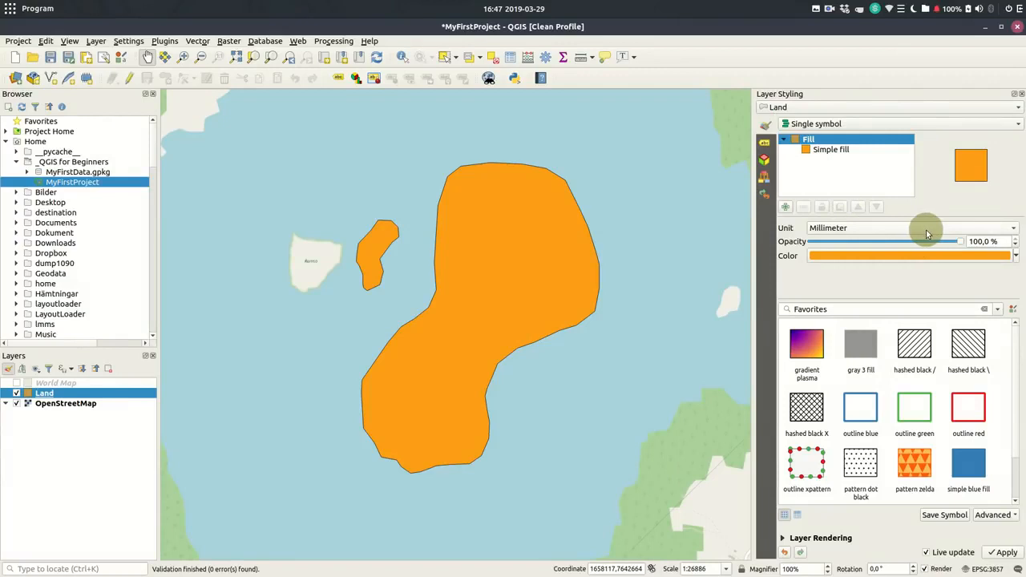
# Step: Examine the opacity and color options of the Land layer's fill
pyautogui.moveTo(963, 246); pyautogui.dragTo(992, 251)
pyautogui.click(1015, 257)
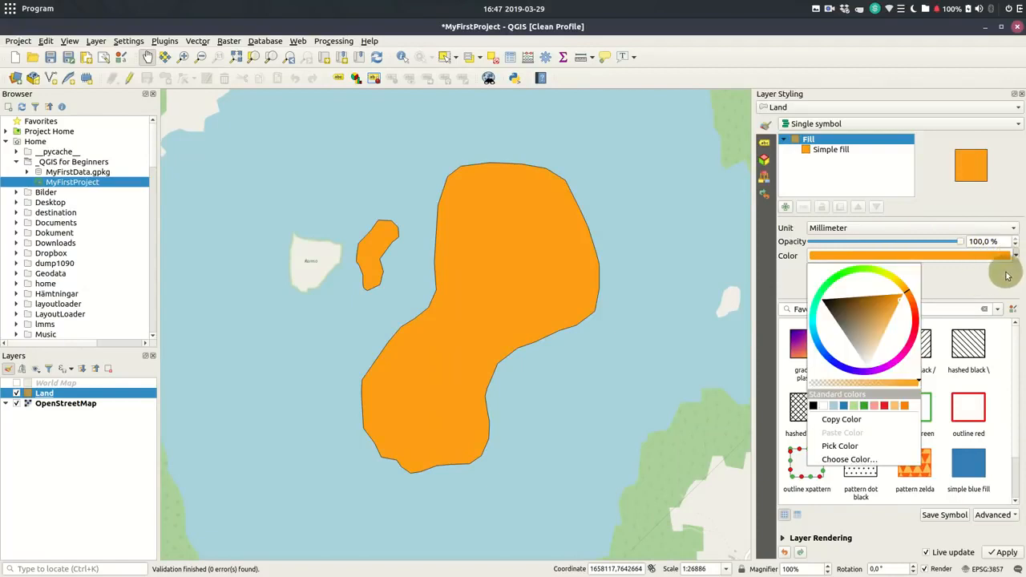
pyautogui.click(998, 271)
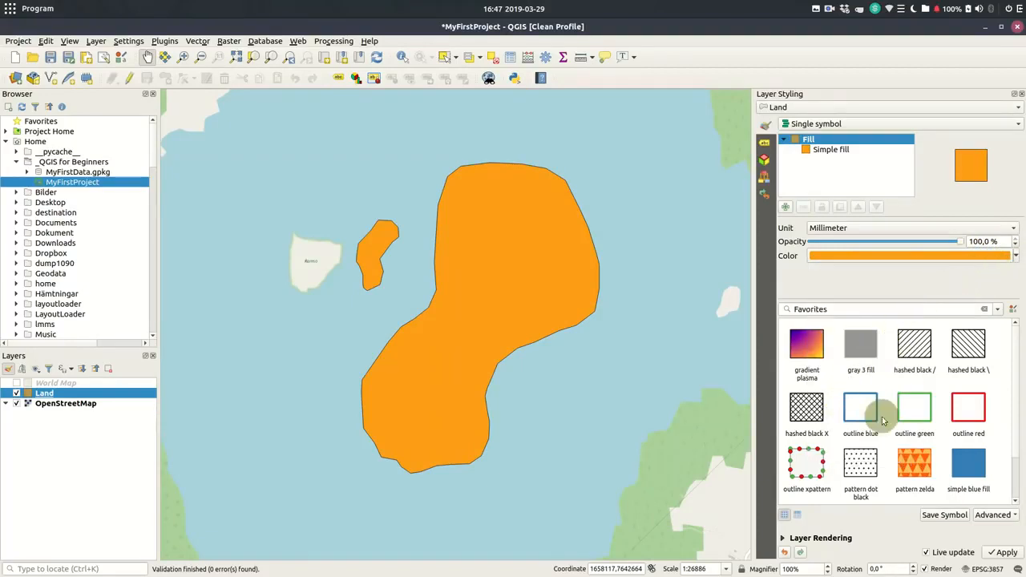
# Step: Try out favorite fill symbols on the Land layer, including pattern zelda, outline xpattern, gradient plasma, outline blue and outline green, ending on hashed black /
pyautogui.click(966, 464)
pyautogui.click(900, 469)
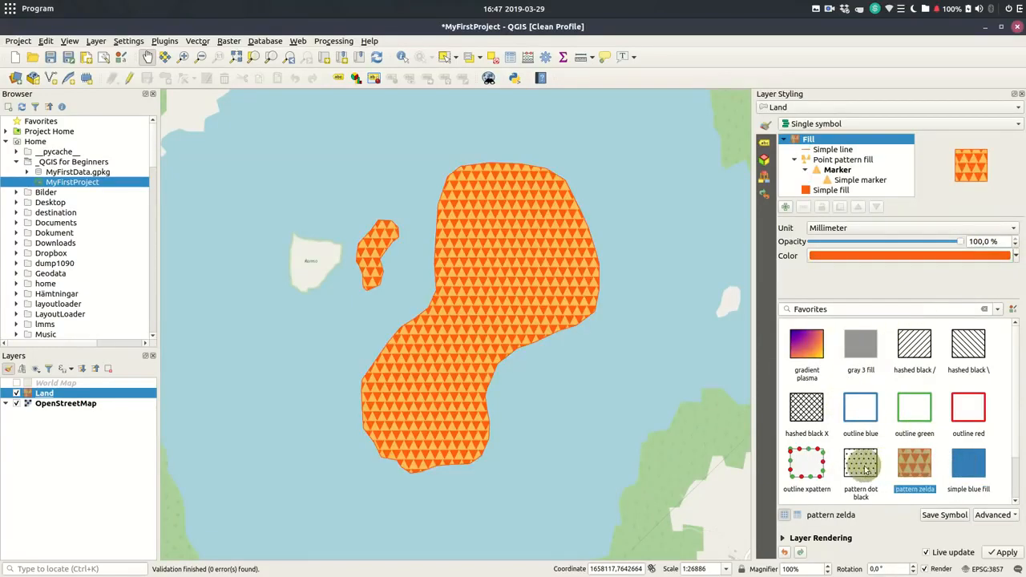
pyautogui.click(862, 466)
pyautogui.click(818, 472)
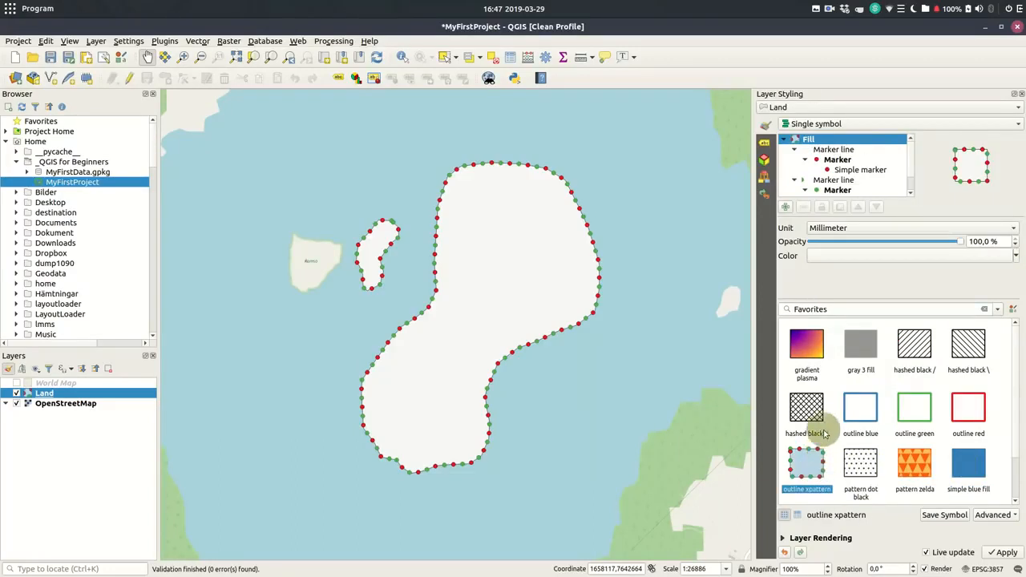
pyautogui.click(806, 409)
pyautogui.click(810, 357)
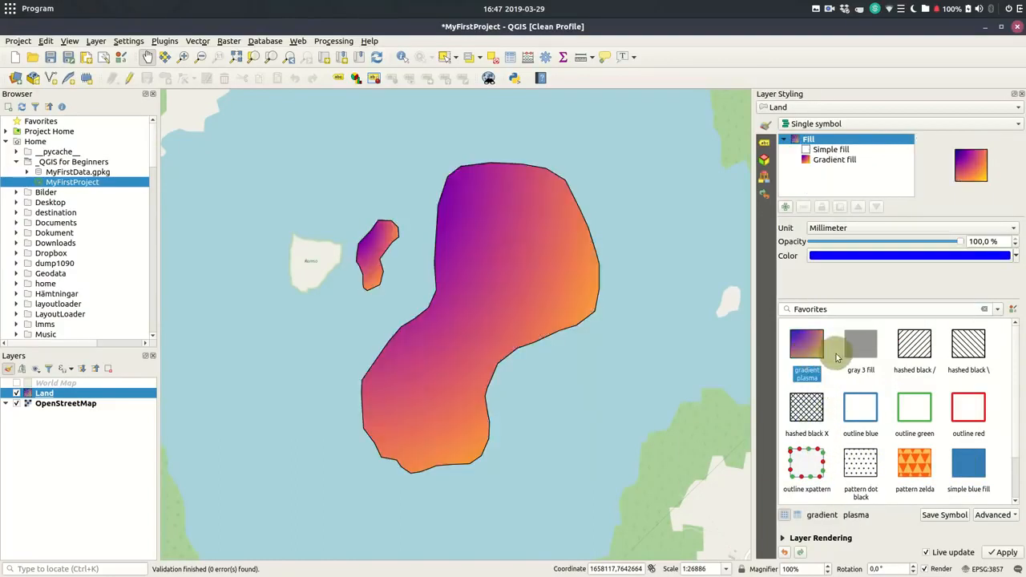
pyautogui.click(861, 346)
pyautogui.click(864, 410)
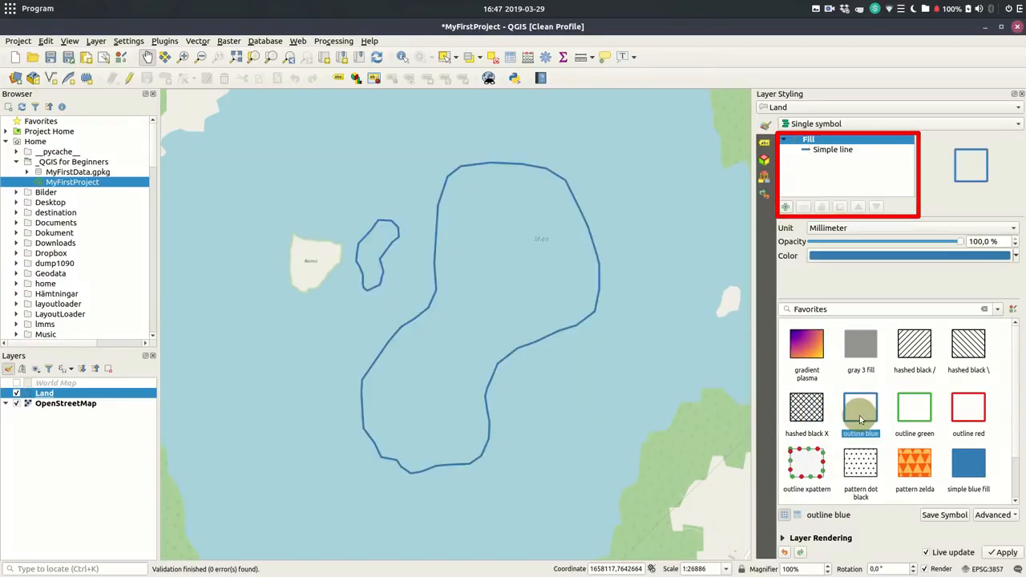
pyautogui.click(917, 396)
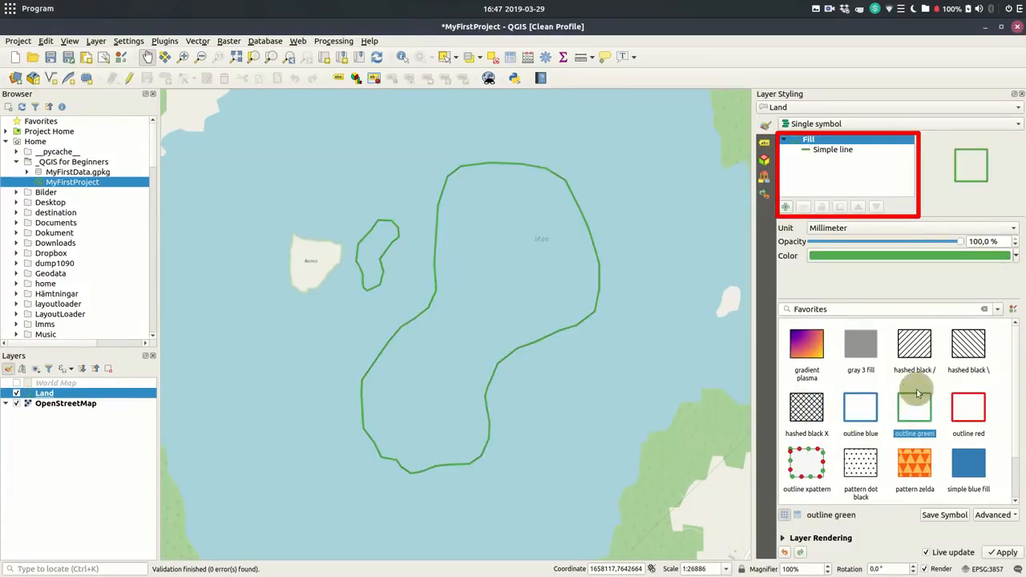
pyautogui.click(915, 345)
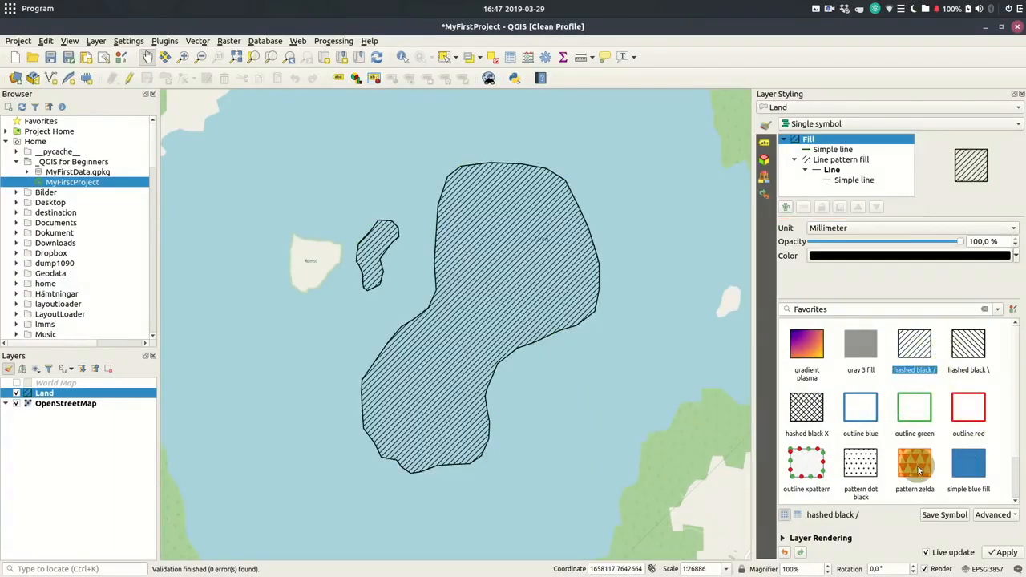
# Step: Apply the gray 3 fill favorite to the Land layer and set its simple fill color to light green #b4d97b
pyautogui.click(867, 353)
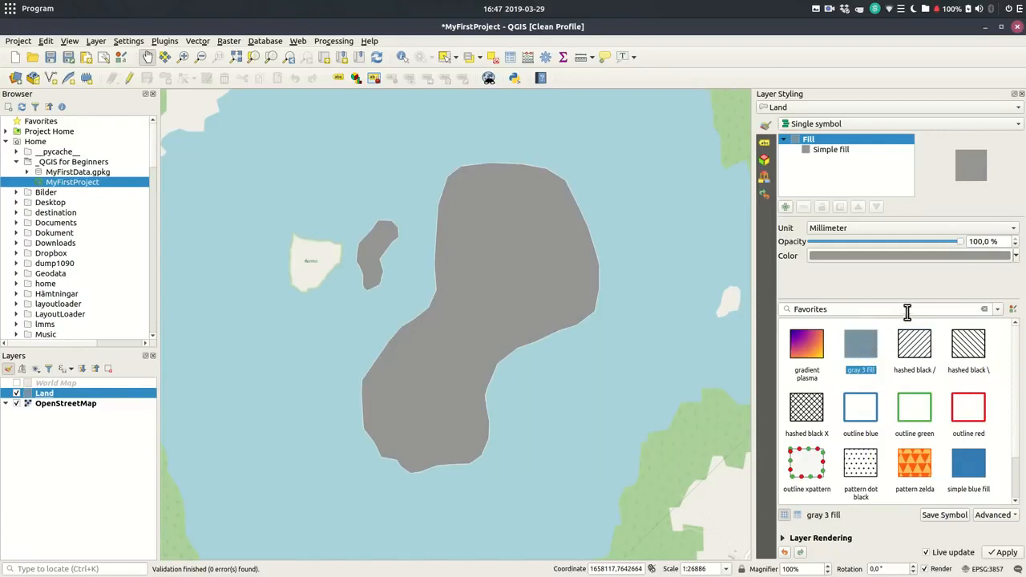
pyautogui.click(834, 150)
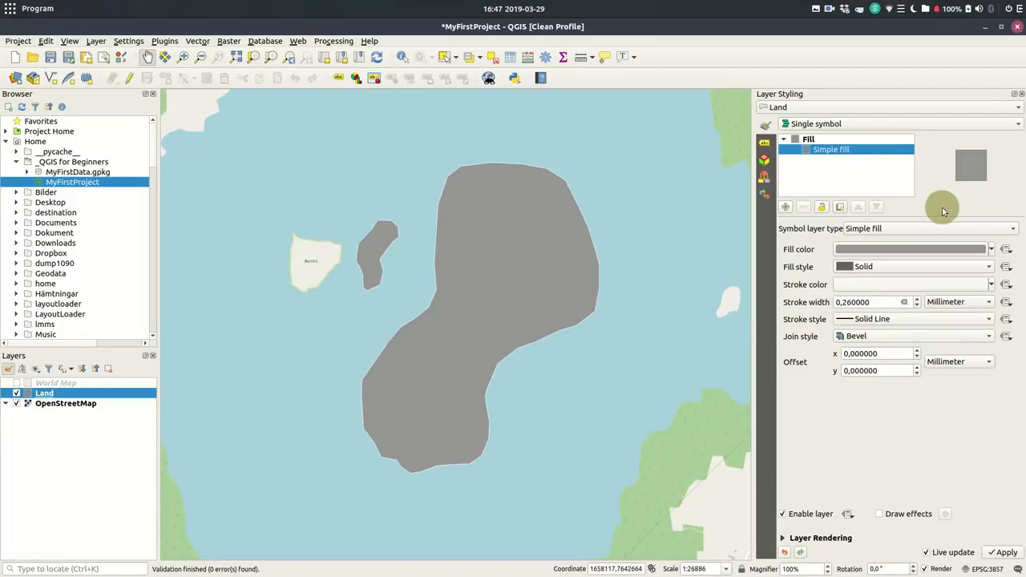
pyautogui.click(991, 249)
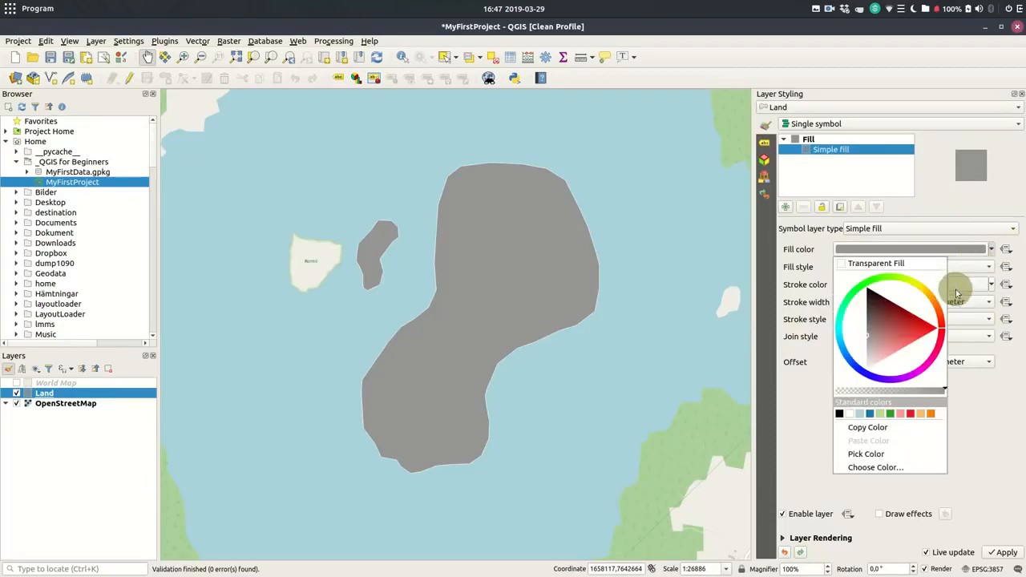
pyautogui.moveTo(912, 279)
pyautogui.mouseDown()
pyautogui.moveTo(895, 279)
pyautogui.moveTo(904, 326)
pyautogui.mouseUp()
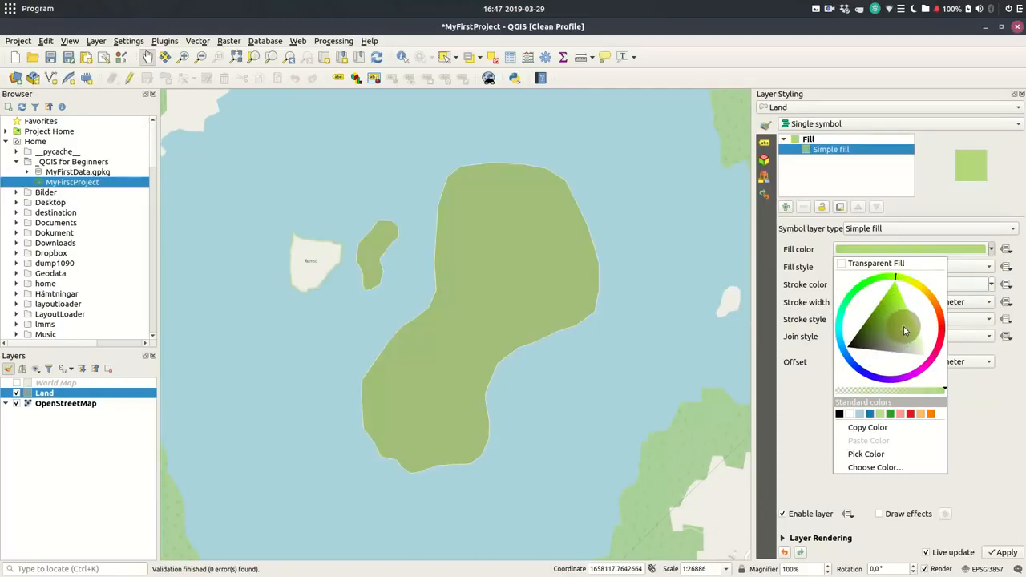
pyautogui.click(934, 207)
pyautogui.click(935, 247)
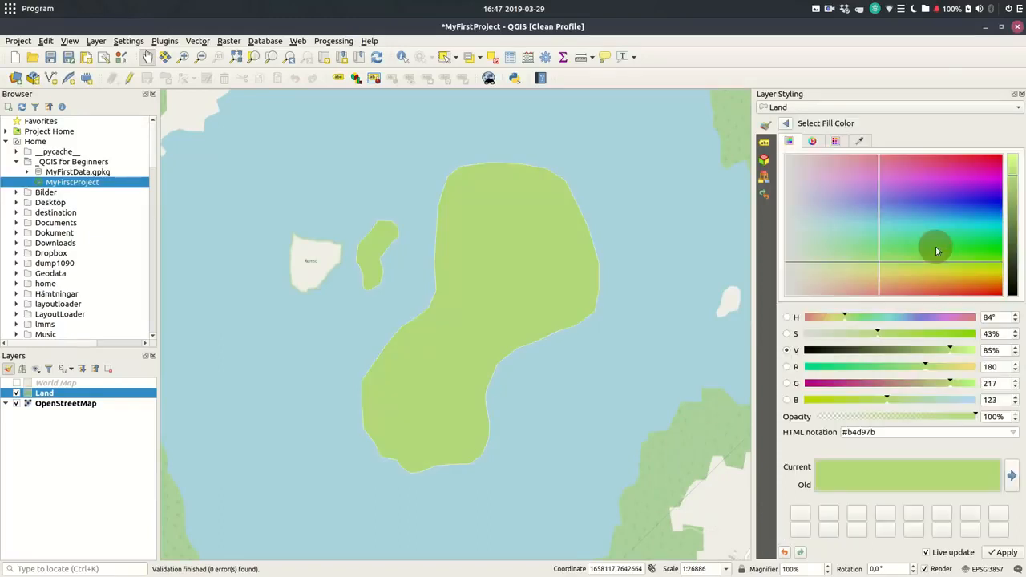
pyautogui.click(786, 125)
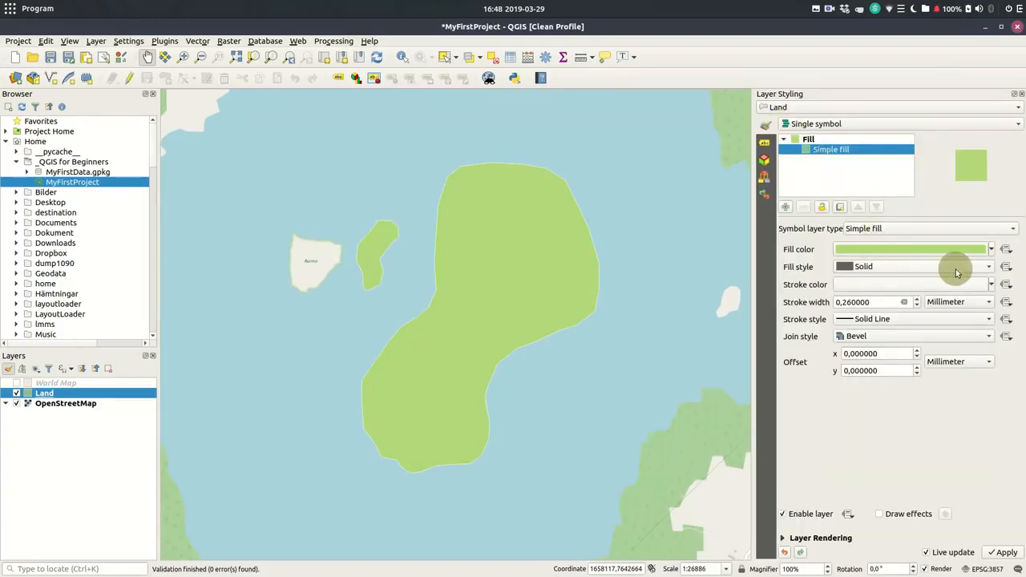
# Step: Sample the forest green from the map as the simple fill's stroke color and reuse it as the fill color
pyautogui.click(990, 268)
pyautogui.click(991, 270)
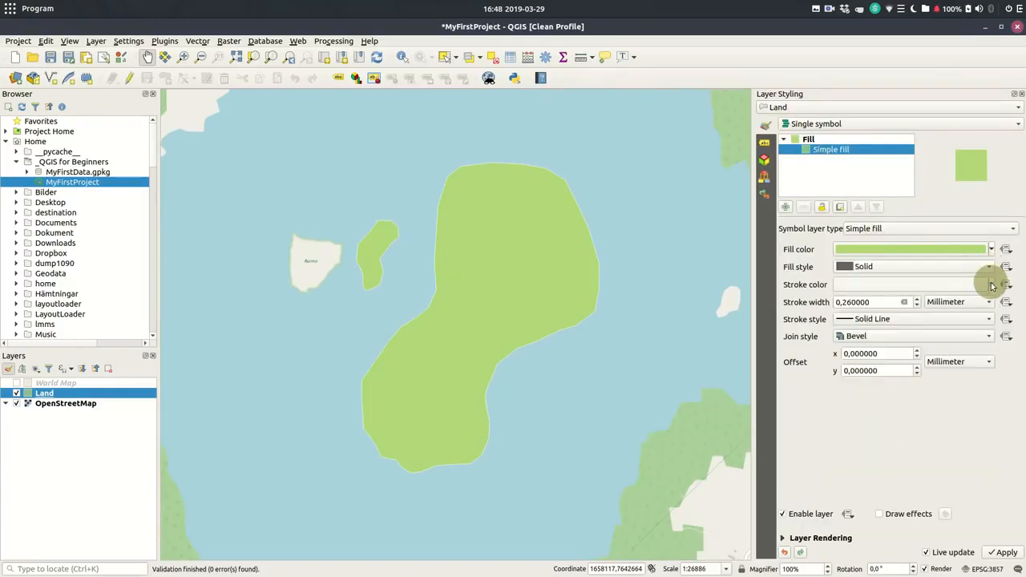
pyautogui.click(991, 284)
pyautogui.click(874, 351)
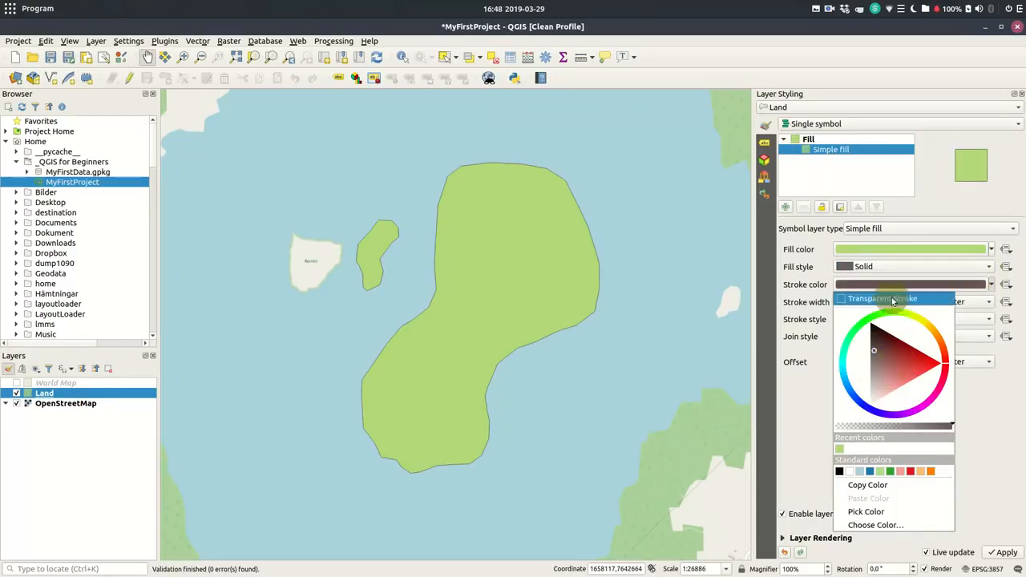
pyautogui.click(868, 511)
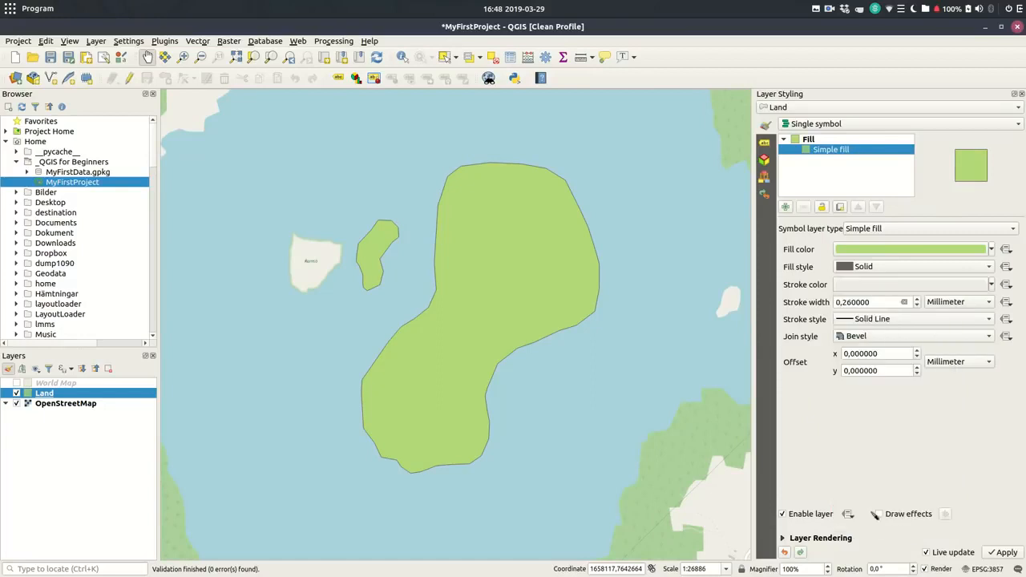
pyautogui.click(714, 420)
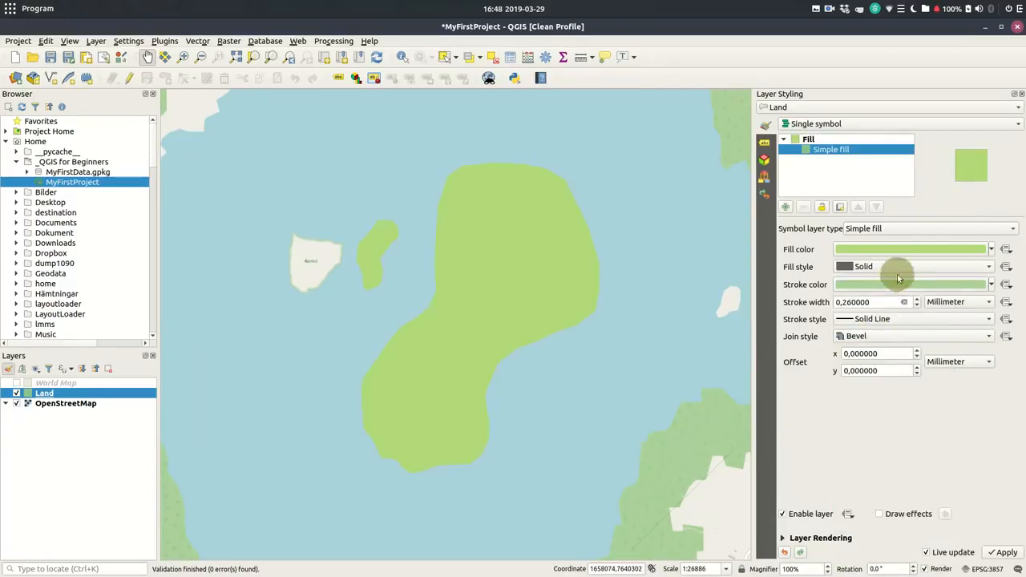
pyautogui.click(992, 249)
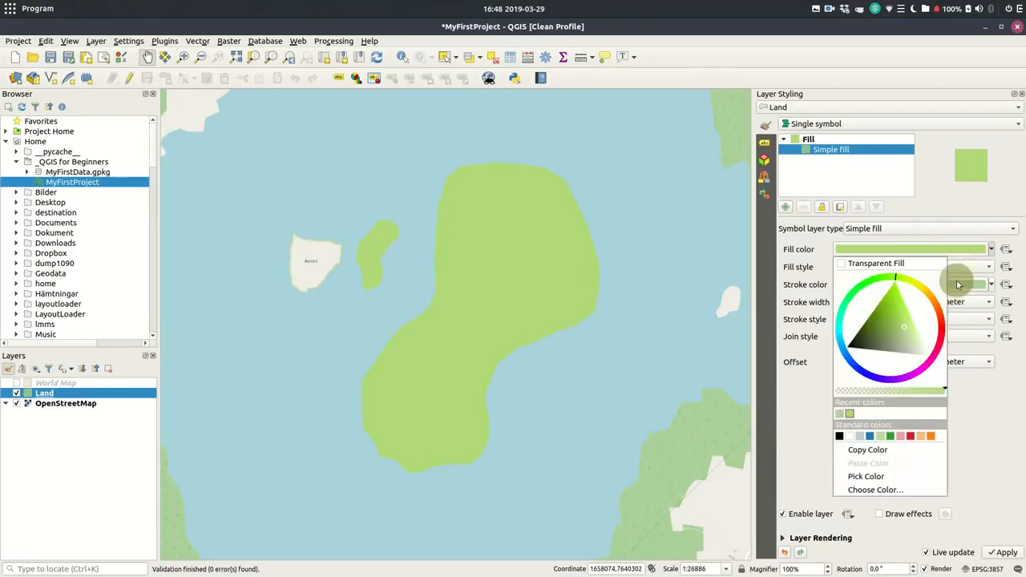
pyautogui.click(838, 417)
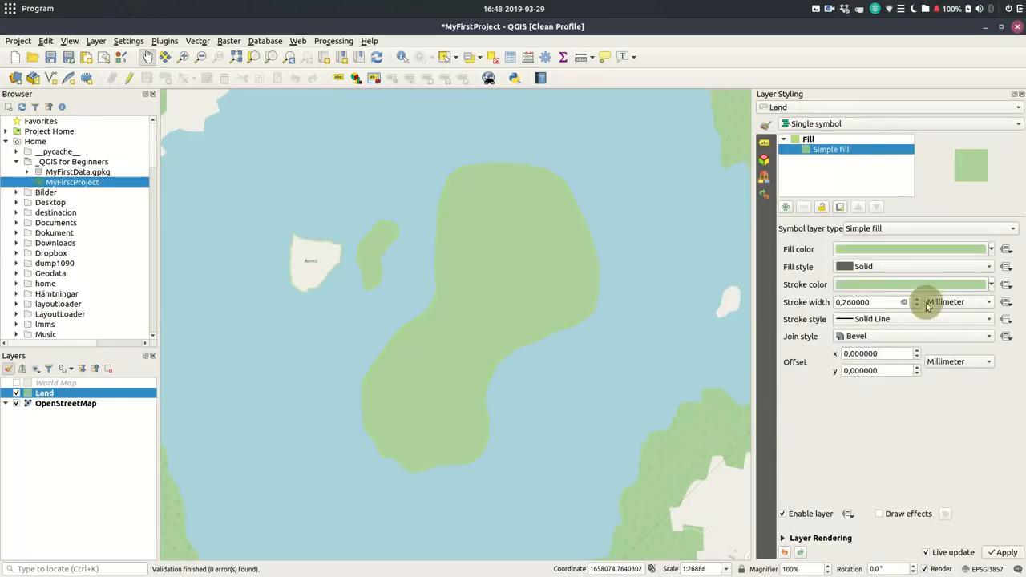
# Step: Darken the Land layer's stroke color to #7d9772 and set the stroke width to 0.6 mm
pyautogui.click(978, 284)
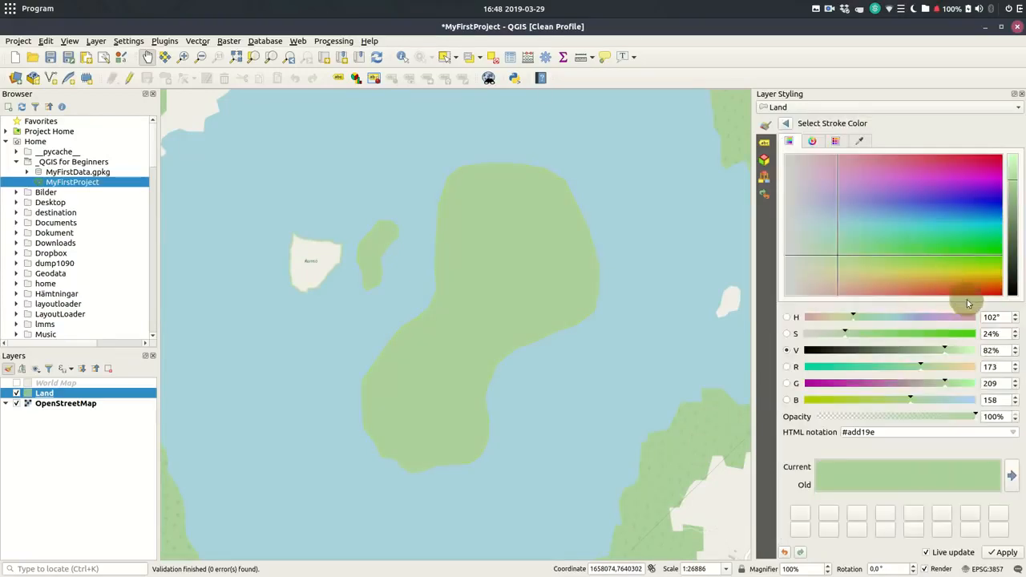
pyautogui.moveTo(1013, 193); pyautogui.dragTo(1013, 213)
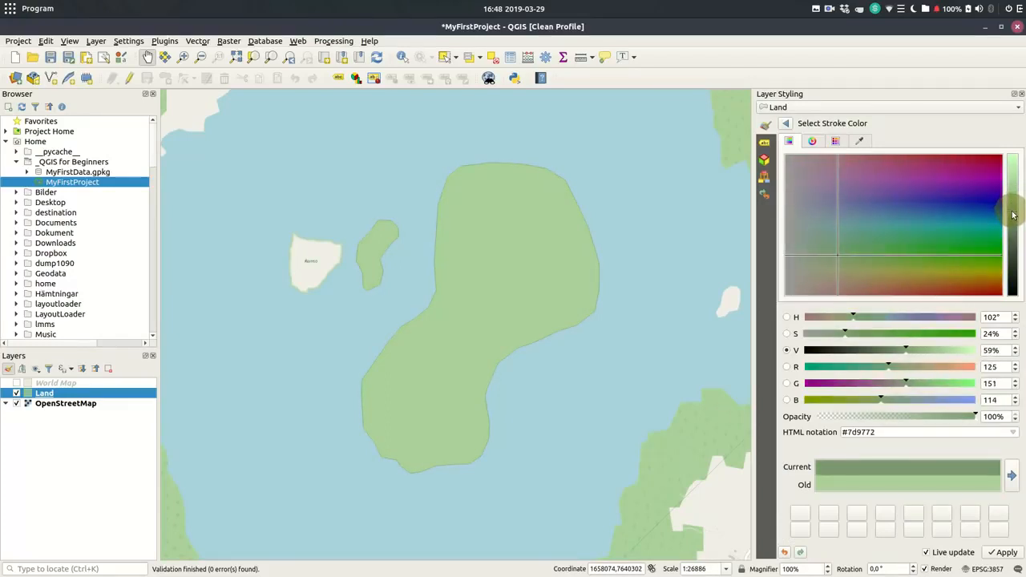
pyautogui.click(787, 124)
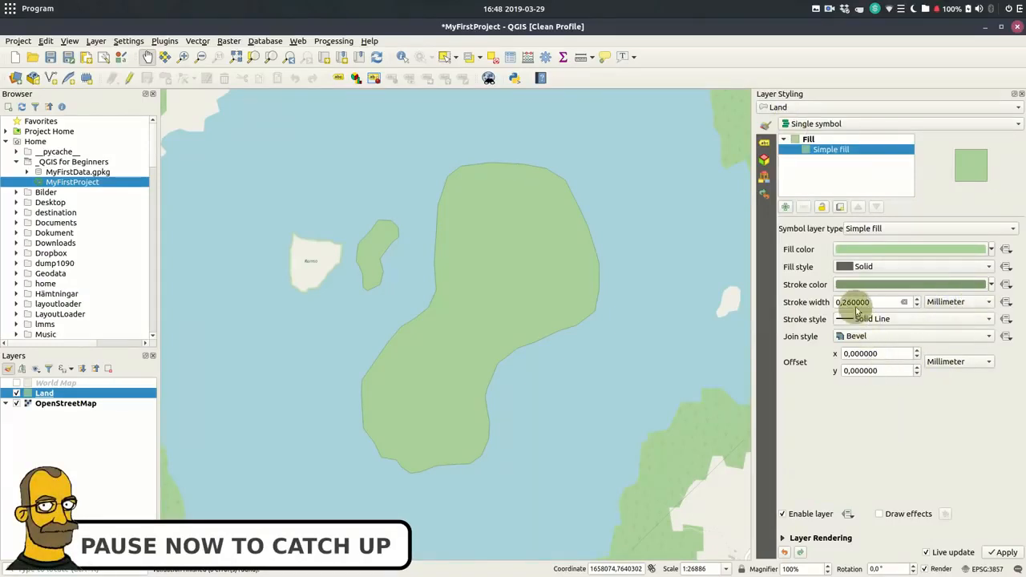
pyautogui.scroll(-1, 867, 302)
pyautogui.scroll(7, 867, 302)
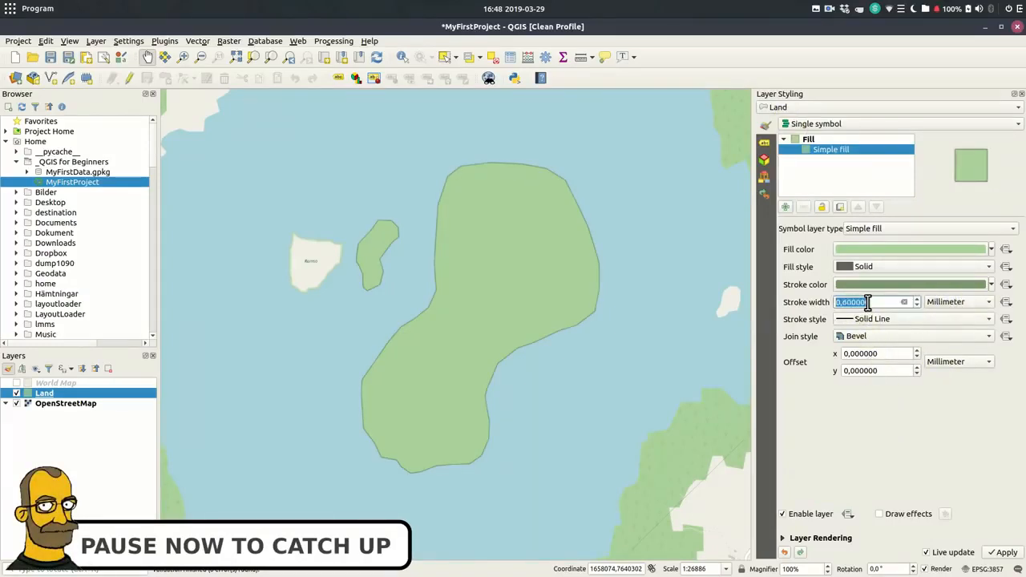
pyautogui.scroll(-3, 868, 303)
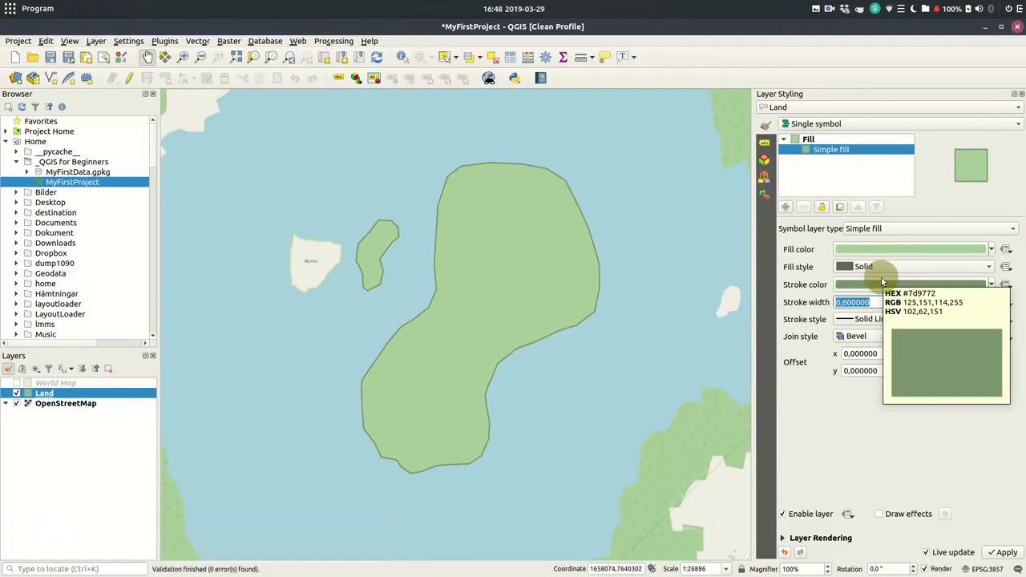
# Step: Turn on single labels for the Land layer, showing the fixed text 'Island' on each polygon
pyautogui.click(764, 142)
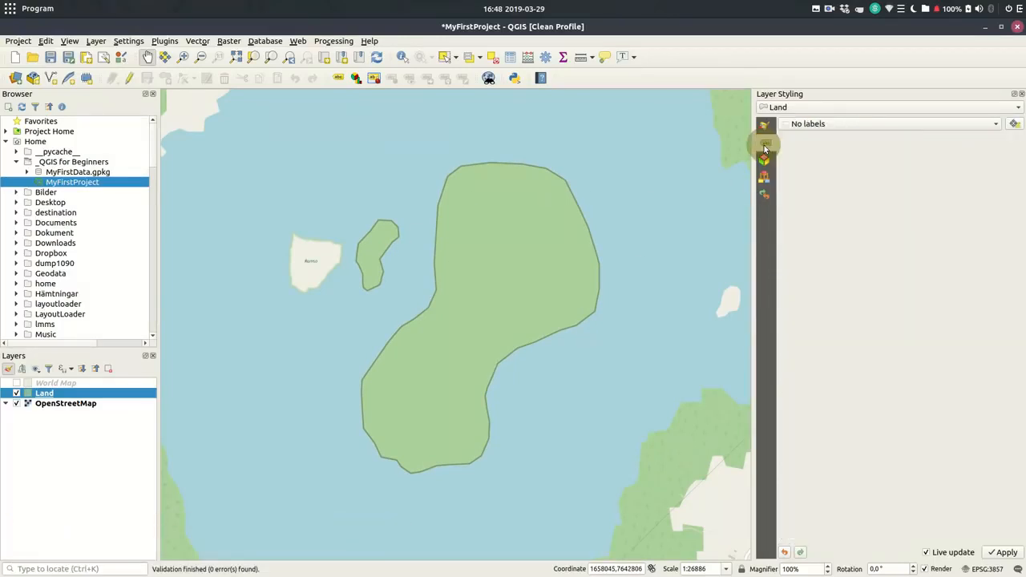
pyautogui.click(994, 124)
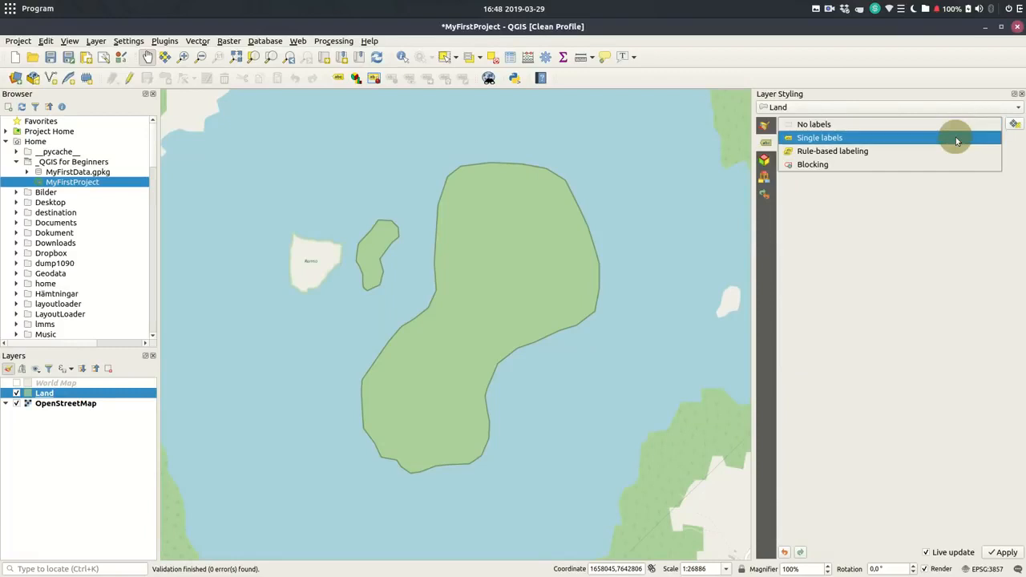
pyautogui.click(956, 139)
pyautogui.click(984, 142)
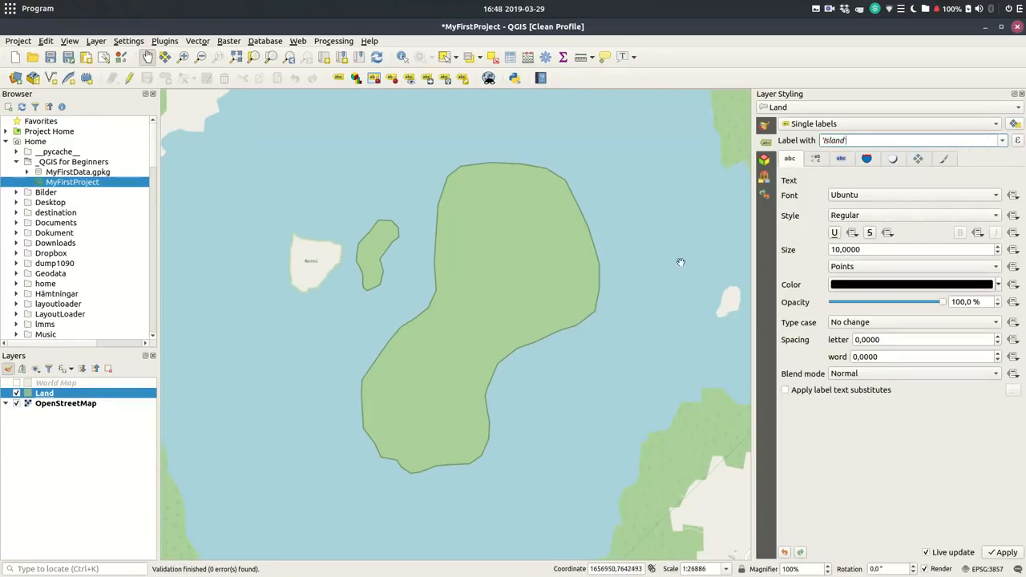
pyautogui.click(875, 180)
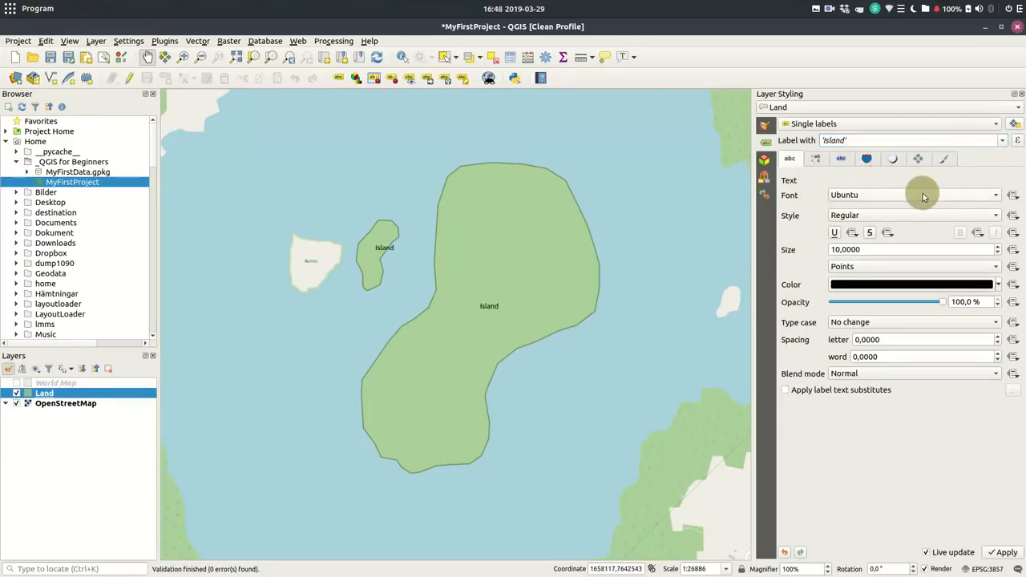
# Step: Set the label font to Noto Sans CJK JP Bold and its size to 18 points
pyautogui.click(998, 201)
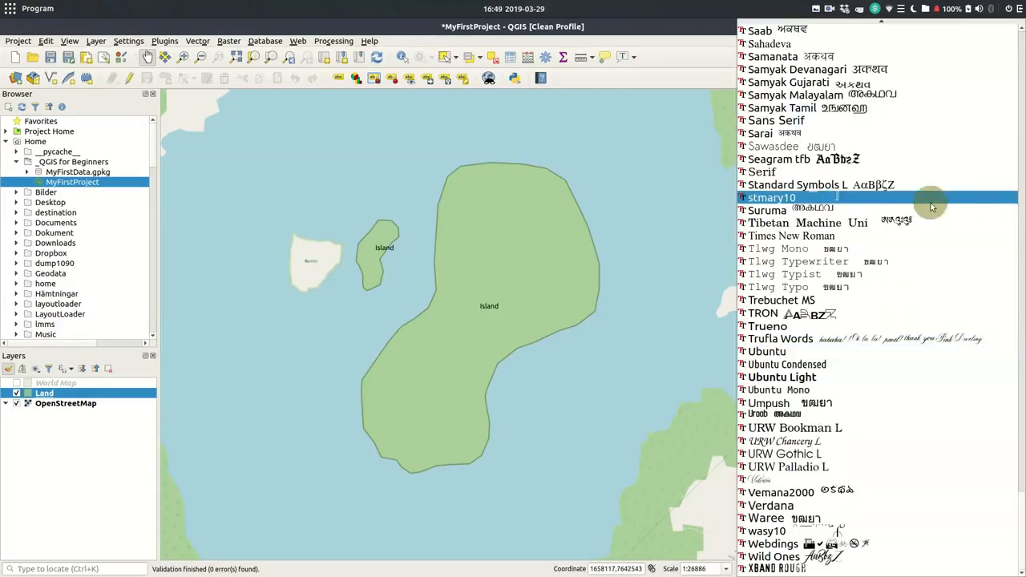
pyautogui.scroll(10, 1024, 273)
pyautogui.click(818, 442)
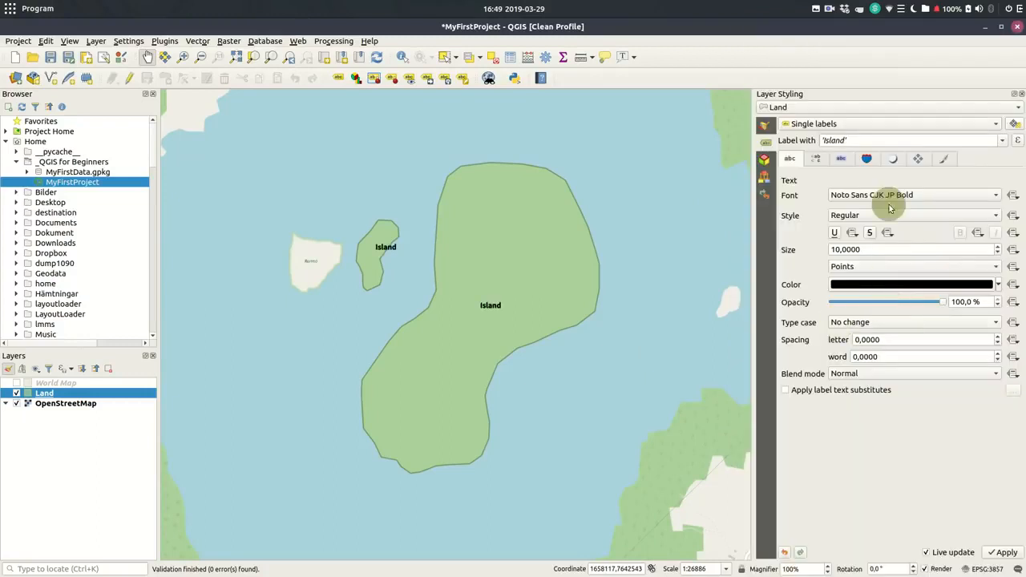
pyautogui.scroll(8, 937, 248)
# Step: Set the label text color to medium green and the letter spacing to 5.5
pyautogui.click(998, 285)
pyautogui.click(871, 363)
pyautogui.click(880, 314)
pyautogui.moveTo(871, 363)
pyautogui.mouseDown()
pyautogui.moveTo(869, 327)
pyautogui.moveTo(881, 370)
pyautogui.mouseUp()
pyautogui.click(812, 351)
pyautogui.click(906, 342)
pyautogui.scroll(-2, 907, 342)
pyautogui.scroll(5, 907, 340)
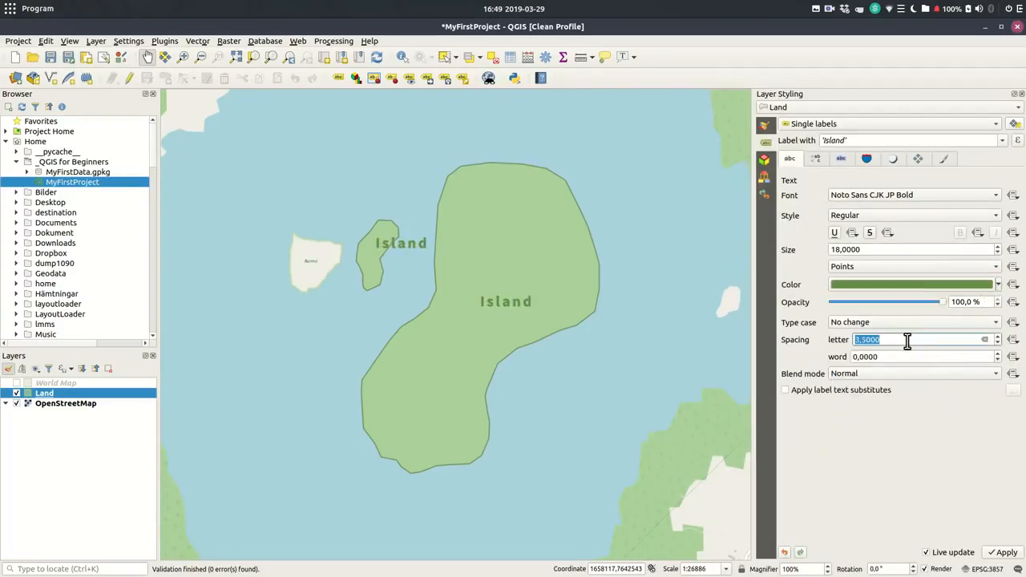
# Step: Set the label font to Noto Sans with Regular style and the size to 23 points
pyautogui.click(994, 197)
pyautogui.click(851, 108)
pyautogui.click(996, 217)
pyautogui.click(908, 461)
pyautogui.scroll(3, 882, 249)
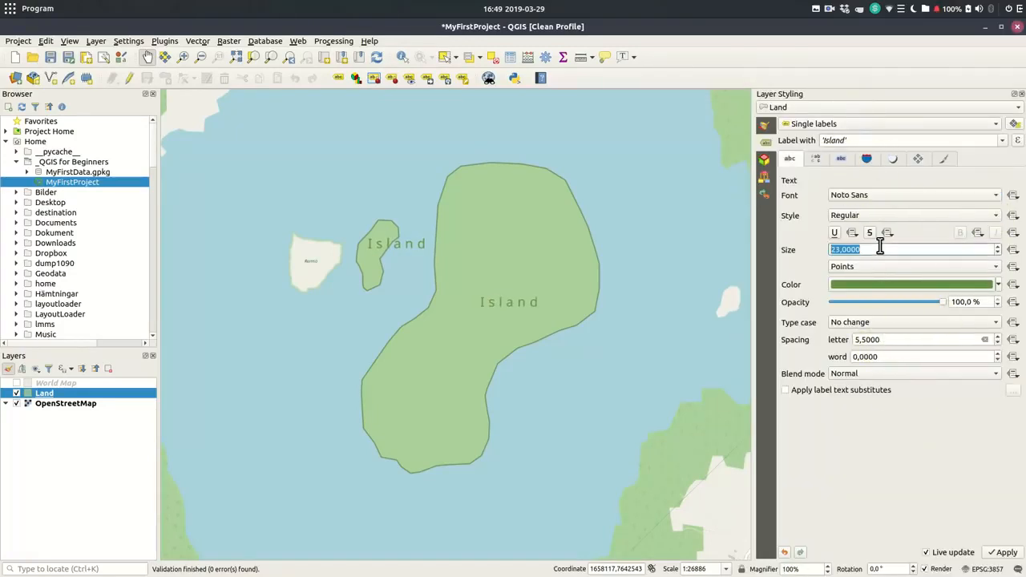
# Step: Add a smaller, partly transparent text buffer to the labels and a drop shadow with 54.5% opacity
pyautogui.click(841, 158)
pyautogui.click(822, 195)
pyautogui.scroll(-3, 912, 211)
pyautogui.moveTo(942, 279); pyautogui.dragTo(917, 280)
pyautogui.click(892, 158)
pyautogui.click(821, 195)
pyautogui.moveTo(914, 349); pyautogui.dragTo(896, 351)
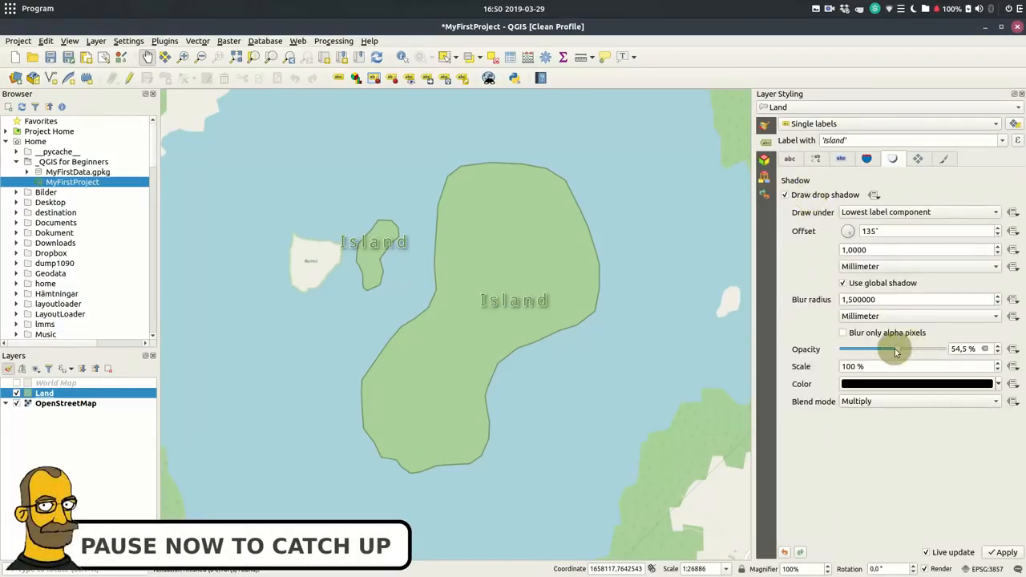
# Step: Try the Using perimeter and Free (slow) label placements, ending on Around centroid
pyautogui.click(918, 157)
pyautogui.click(851, 232)
pyautogui.click(902, 216)
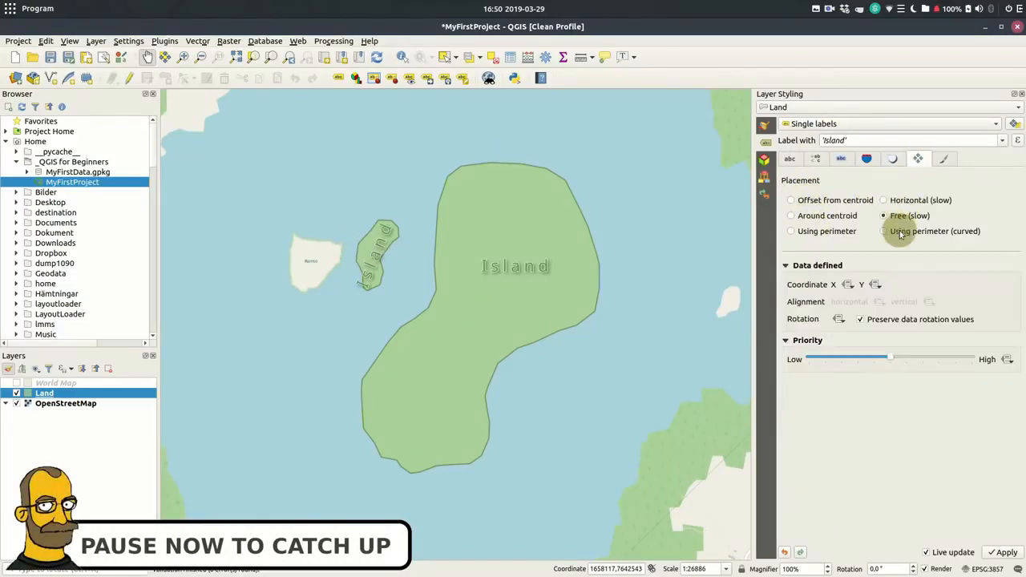
pyautogui.click(826, 216)
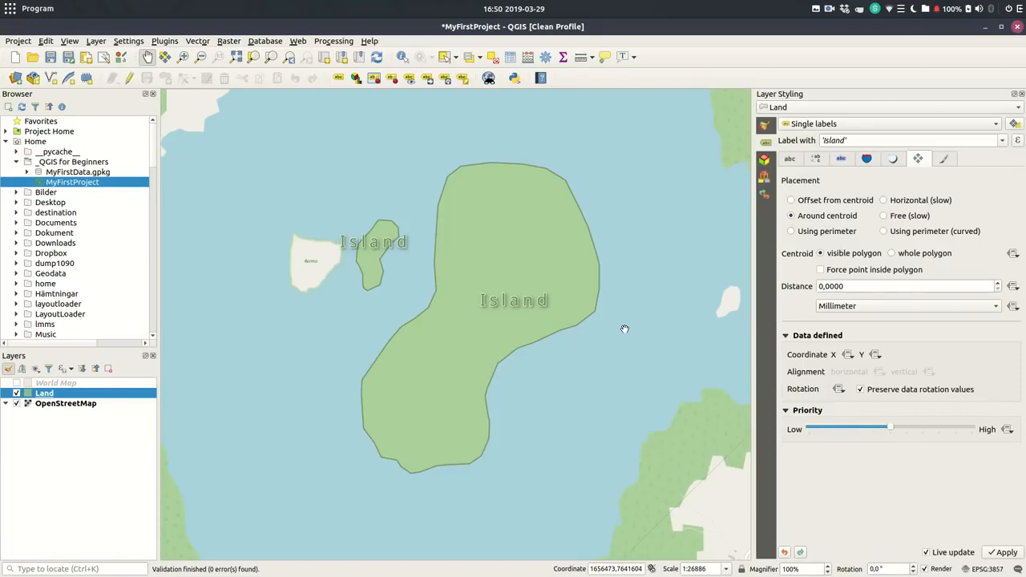
# Step: Open the Land layer's attribute table and switch the layer to editing mode
pyautogui.rightClick(50, 395)
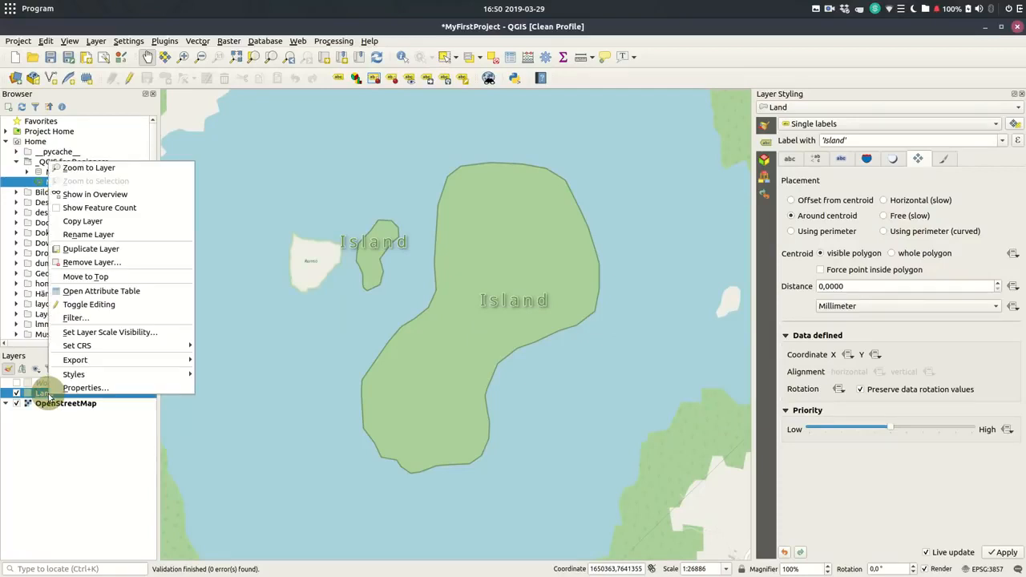
pyautogui.click(118, 292)
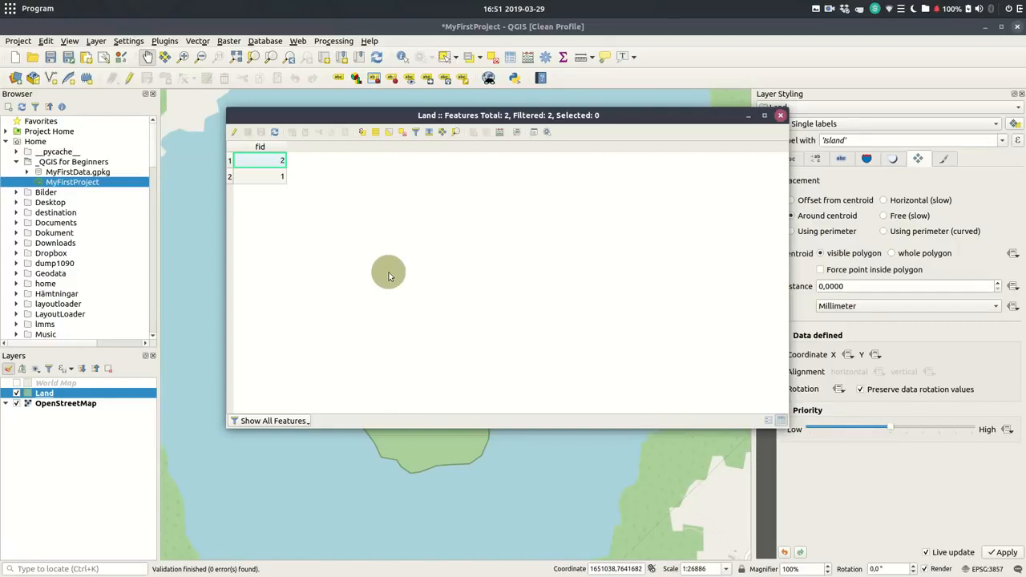
pyautogui.click(235, 134)
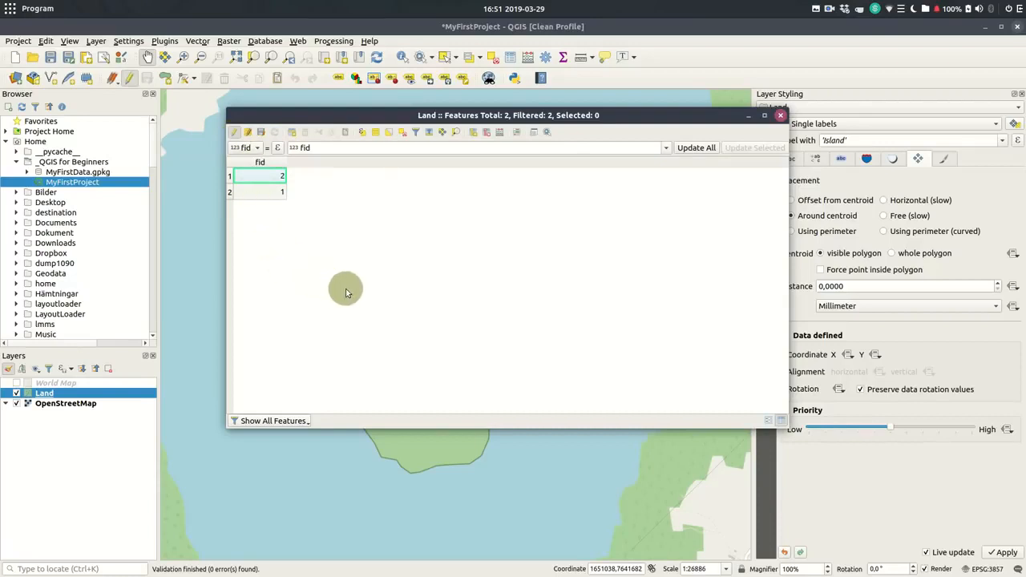
# Step: Add a field called Name of type Text (string) to the Land attribute table
pyautogui.click(475, 136)
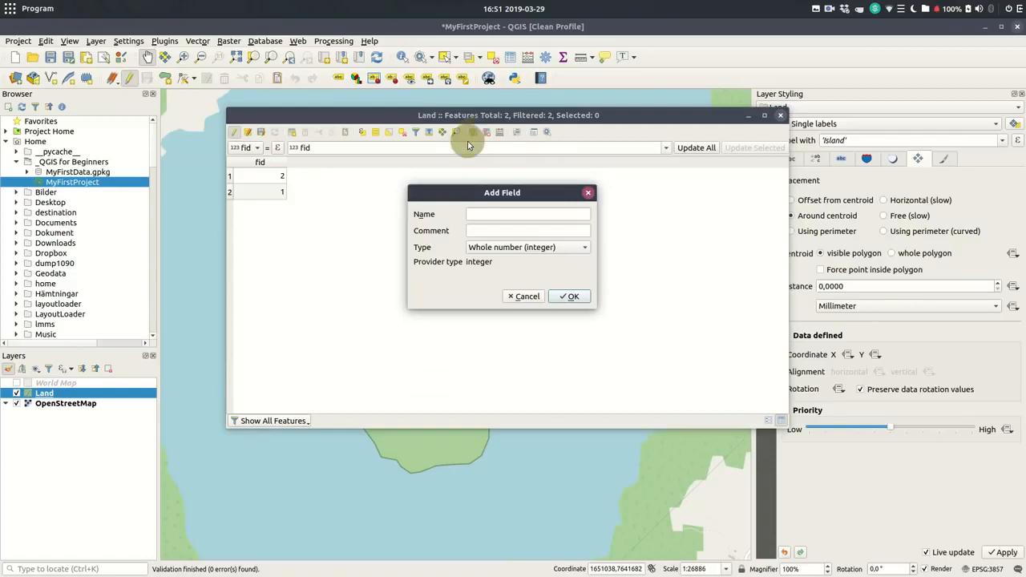
pyautogui.write('Name')
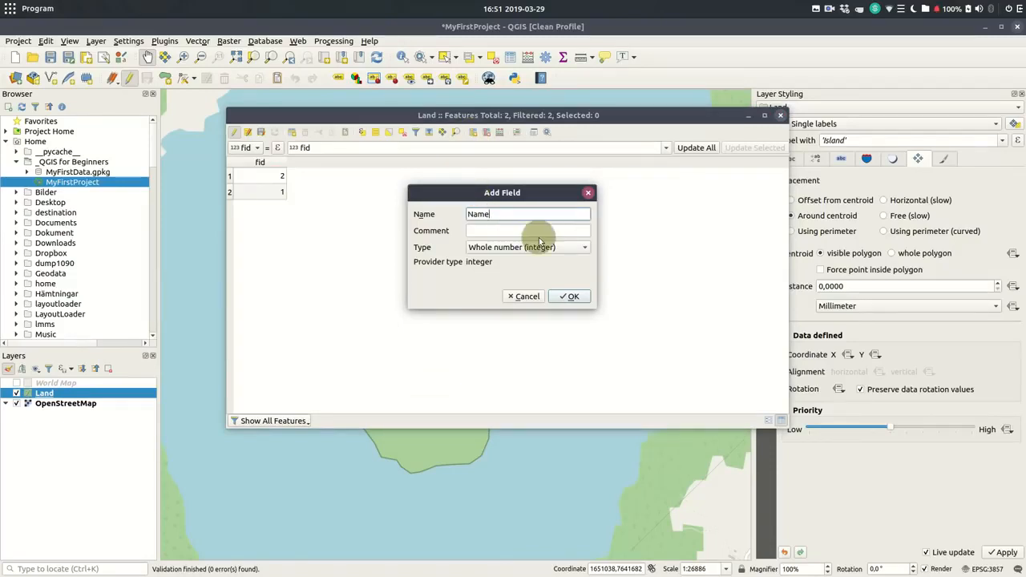
pyautogui.click(566, 247)
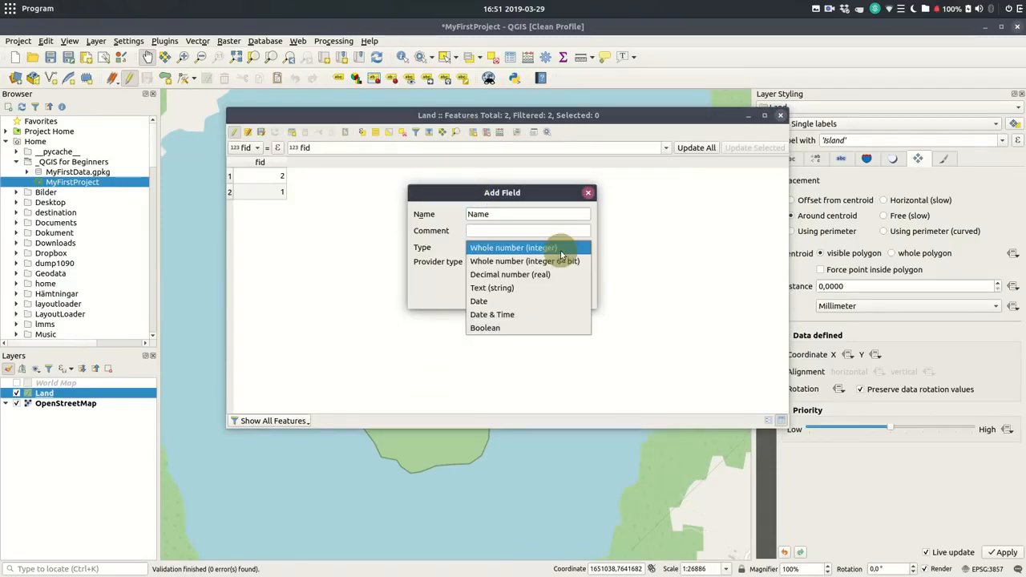
pyautogui.click(520, 289)
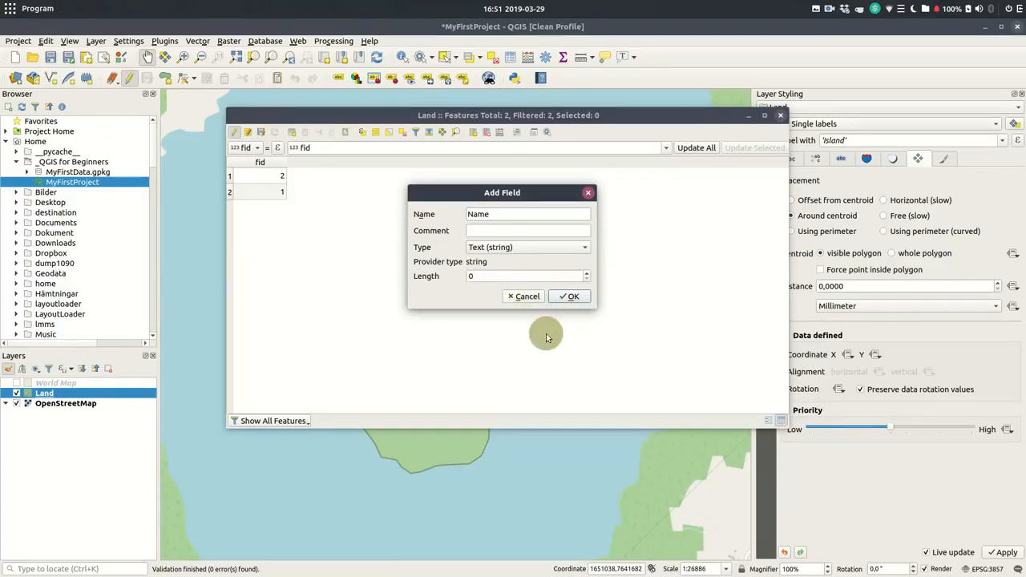
pyautogui.click(520, 276)
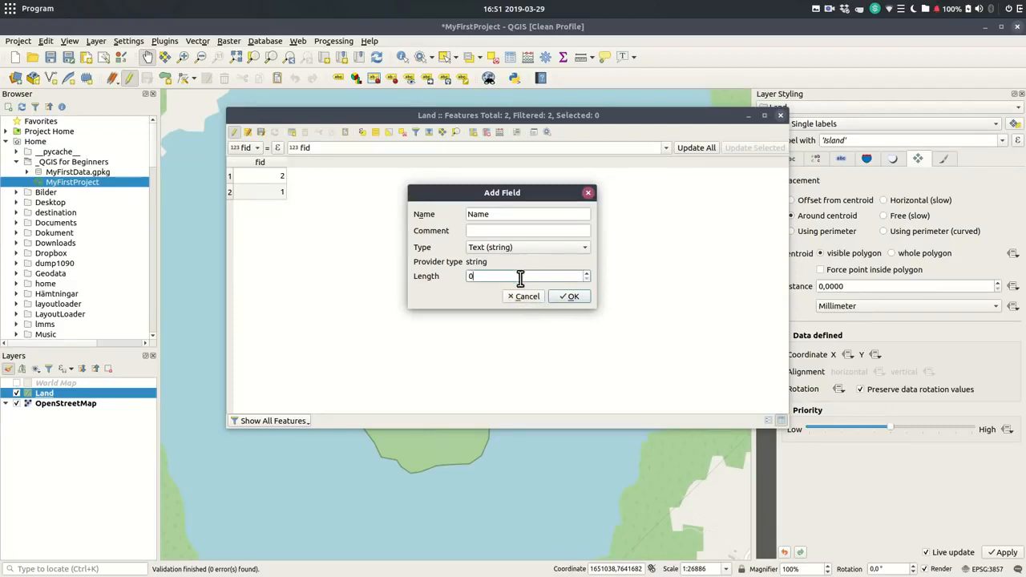
pyautogui.click(572, 297)
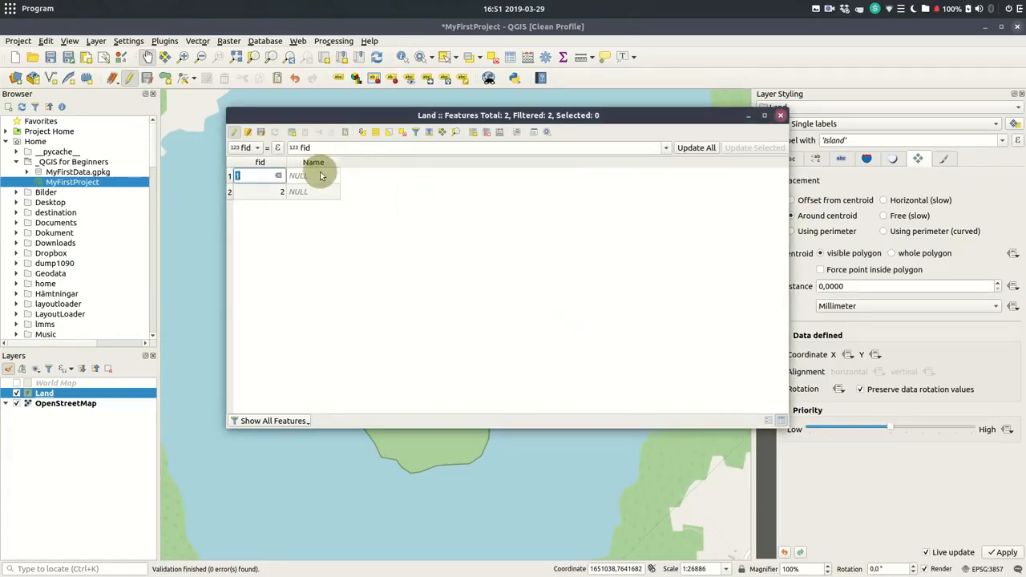
# Step: Identify each polygon on the map and enter the Name Main Island for feature 1 and Tiny for feature 2
pyautogui.moveTo(361, 120); pyautogui.dragTo(713, 165)
pyautogui.click(585, 224)
pyautogui.click(585, 223)
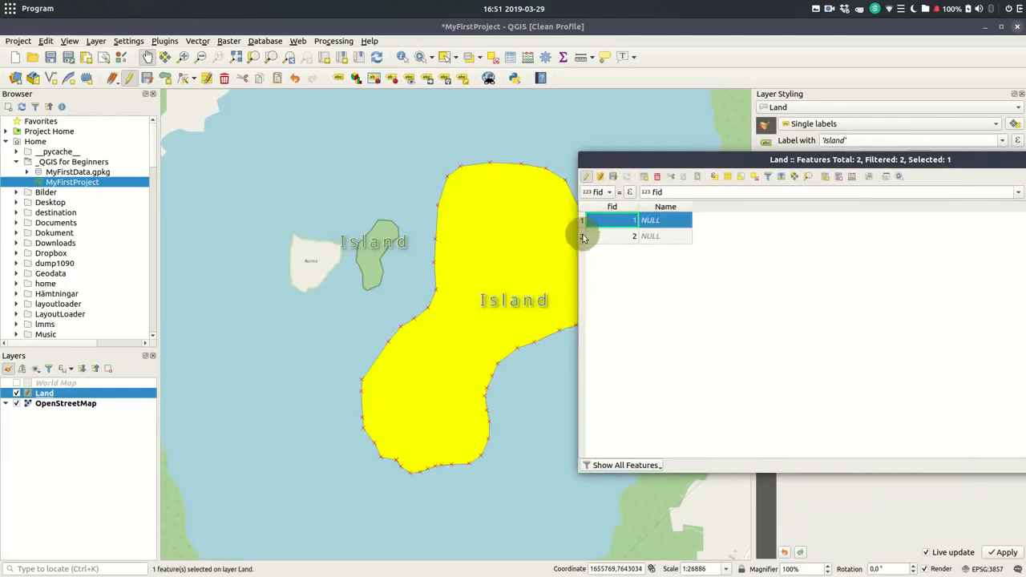
pyautogui.click(583, 235)
pyautogui.click(583, 220)
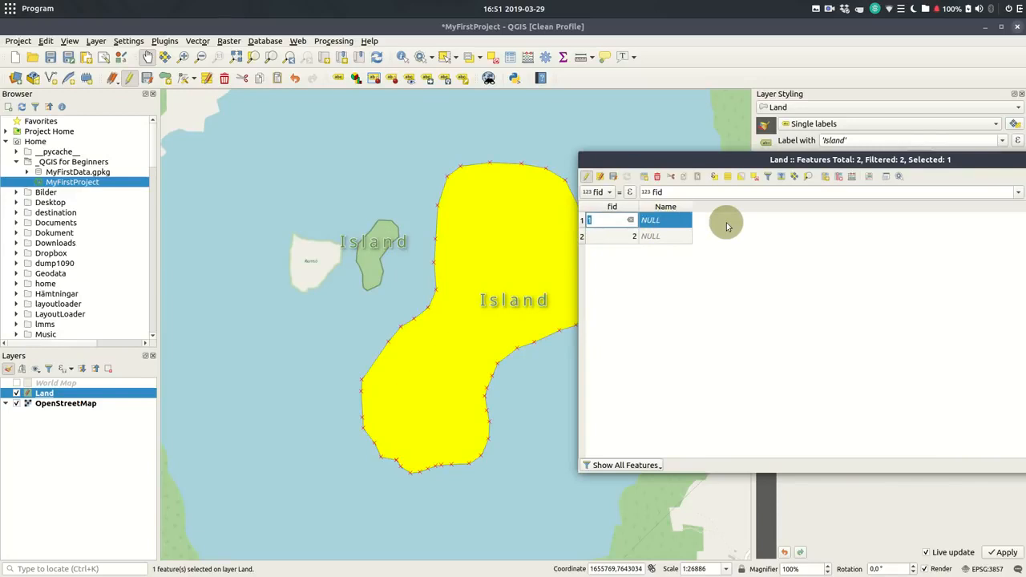
pyautogui.click(677, 222)
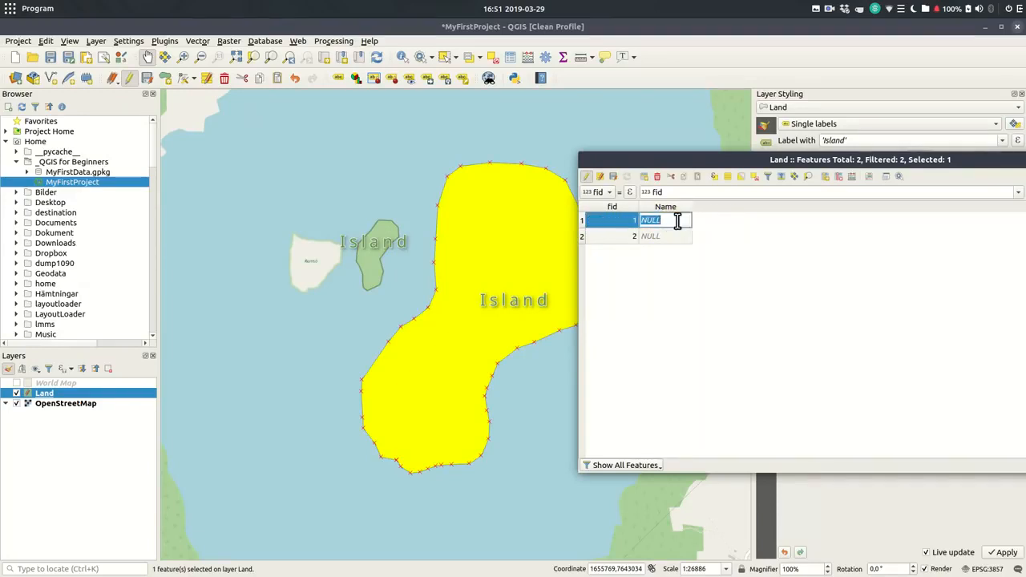
pyautogui.write('Main Island')
pyautogui.click(680, 236)
pyautogui.write('Iiny')
# Step: Save the attribute edits, end editing of the Land layer and close its attribute table
pyautogui.click(614, 178)
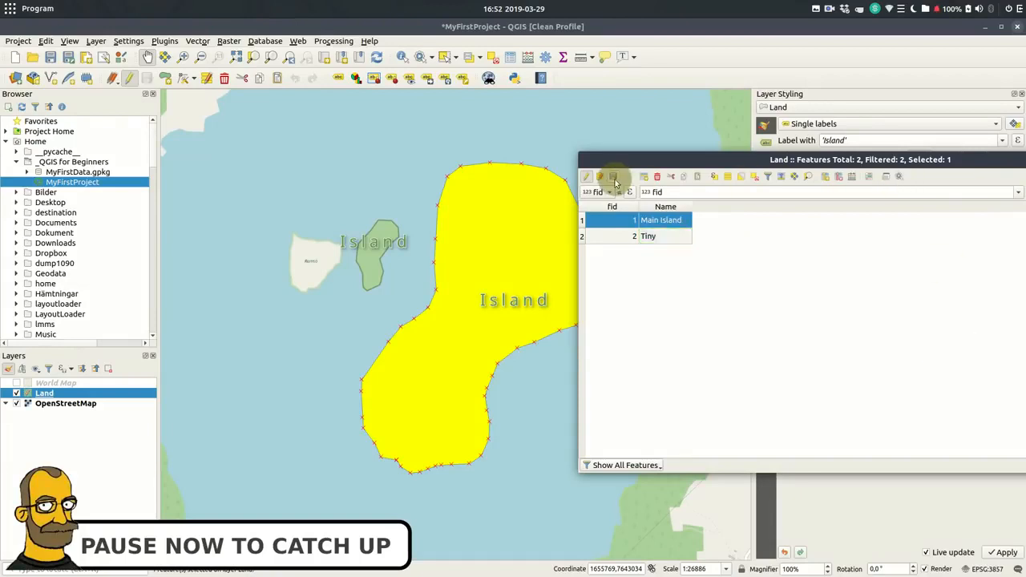
pyautogui.click(586, 176)
pyautogui.moveTo(706, 164); pyautogui.dragTo(340, 178)
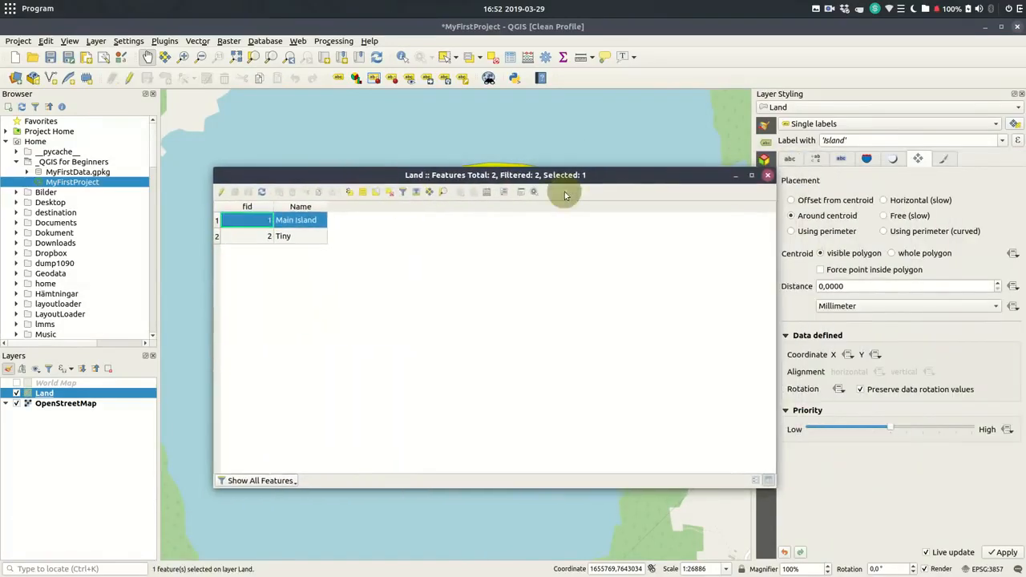
pyautogui.click(767, 176)
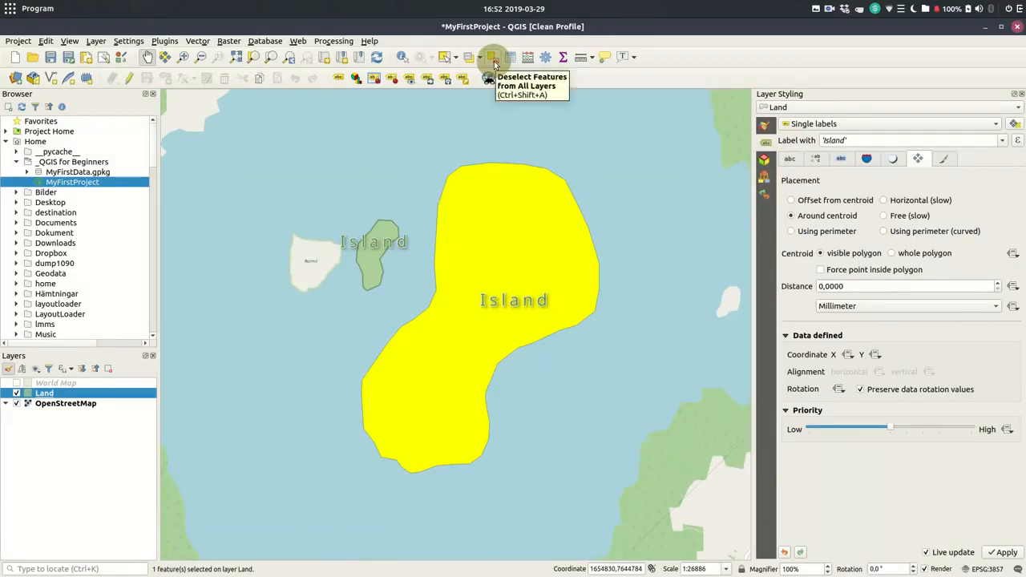
# Step: Clear the feature selection and label the Land layer with the Name field
pyautogui.click(492, 60)
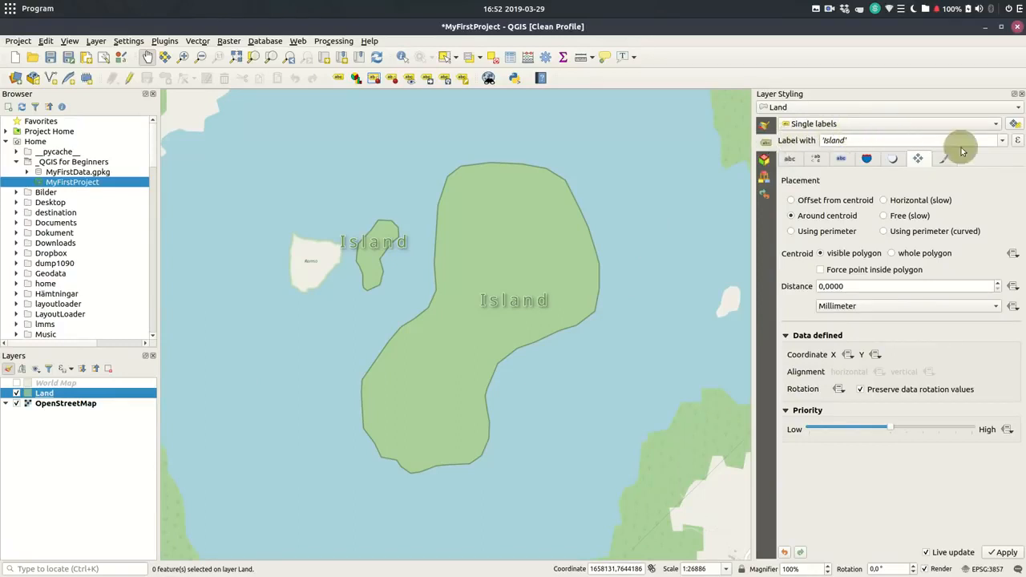
pyautogui.click(1002, 141)
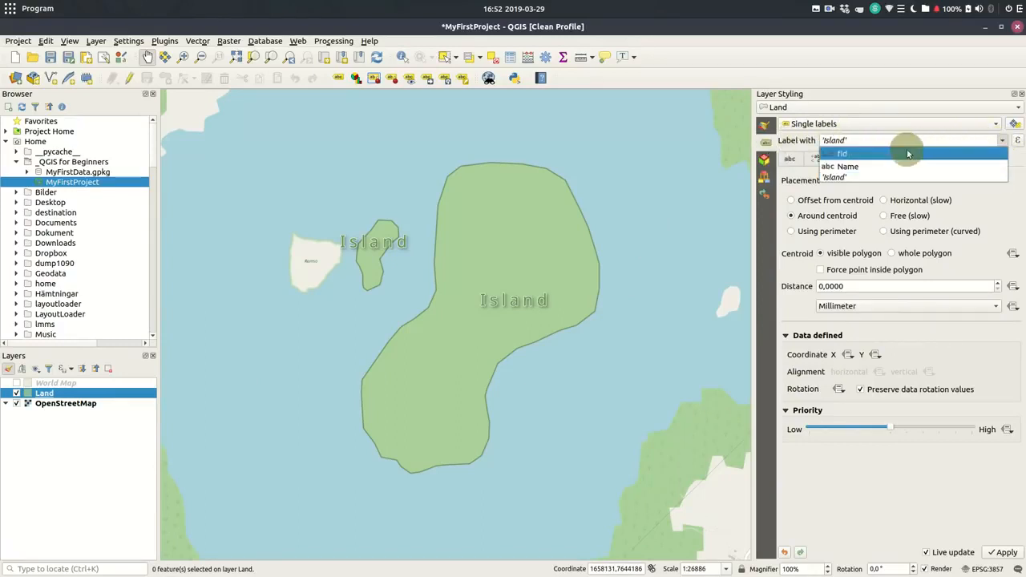
pyautogui.click(874, 168)
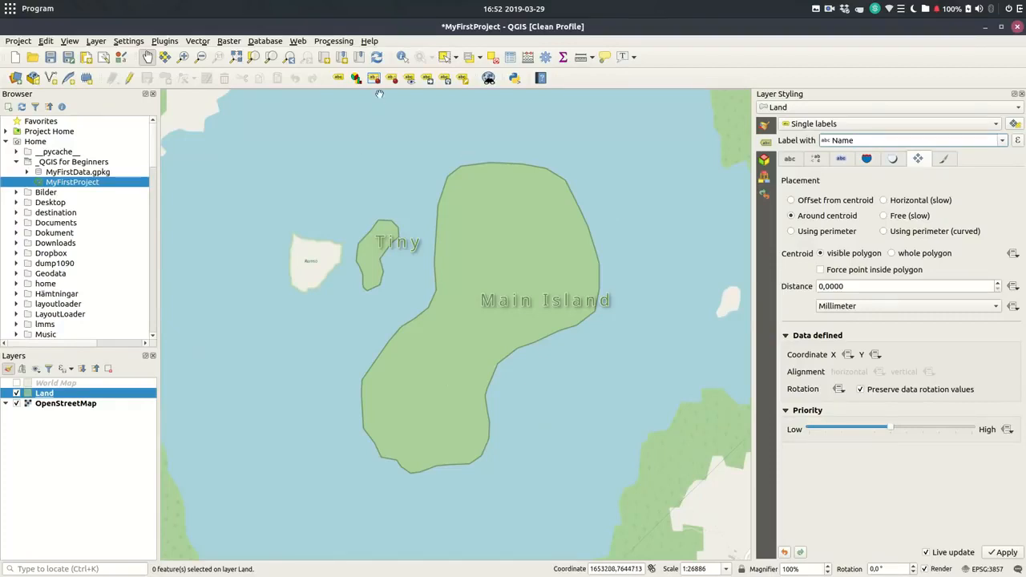
# Step: Switch the Land layer to editing and digitize a very small island polygon just northwest of the Tiny island
pyautogui.click(129, 79)
pyautogui.click(164, 78)
pyautogui.click(344, 189)
pyautogui.click(321, 192)
pyautogui.click(333, 210)
pyautogui.click(339, 206)
pyautogui.click(341, 199)
pyautogui.click(350, 199)
pyautogui.click(353, 194)
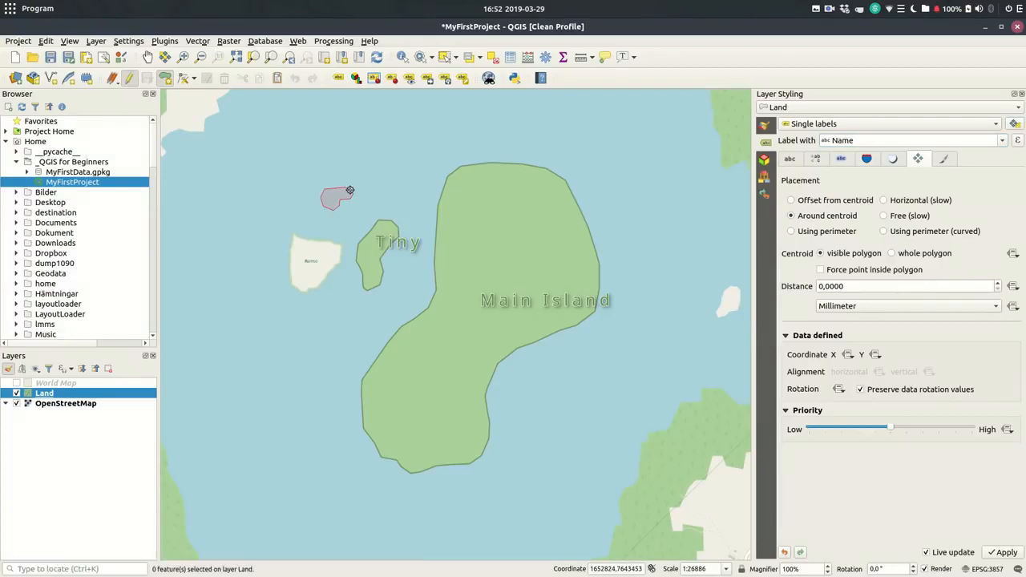
pyautogui.rightClick(350, 190)
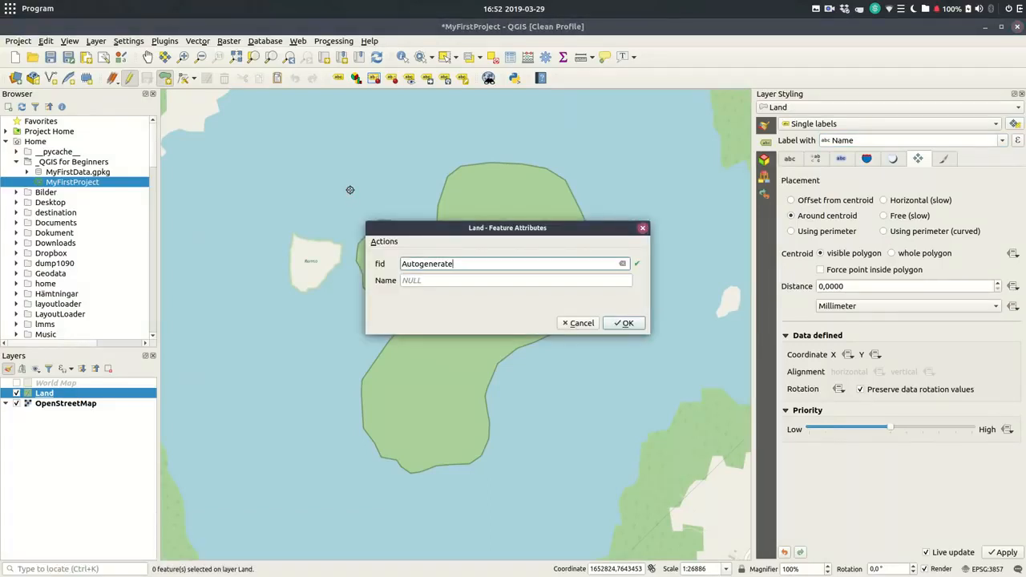
# Step: Set the new polygon's Name to Micro, keeping the autogenerated fid
pyautogui.click(432, 280)
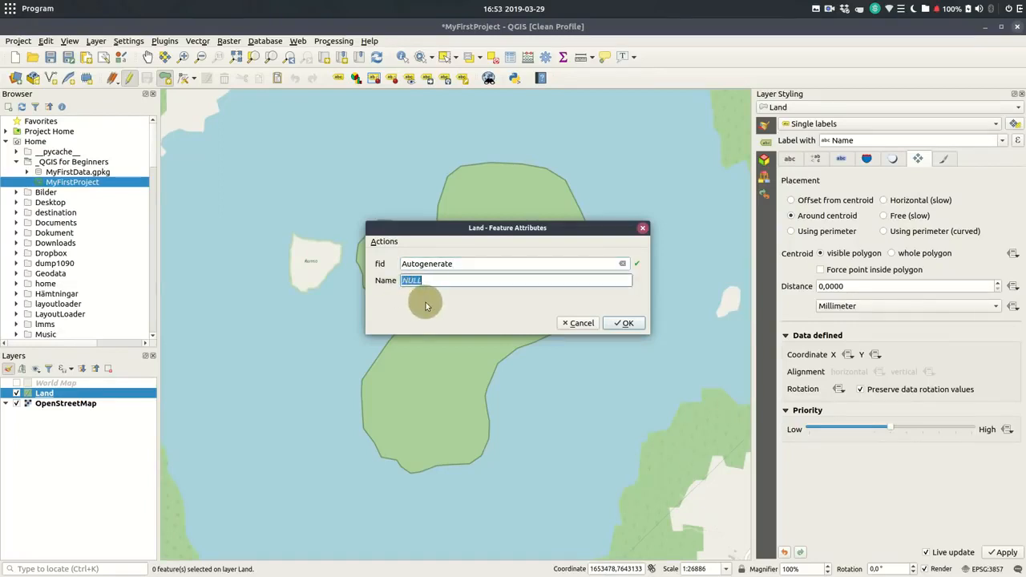
pyautogui.write('Micro')
pyautogui.click(626, 324)
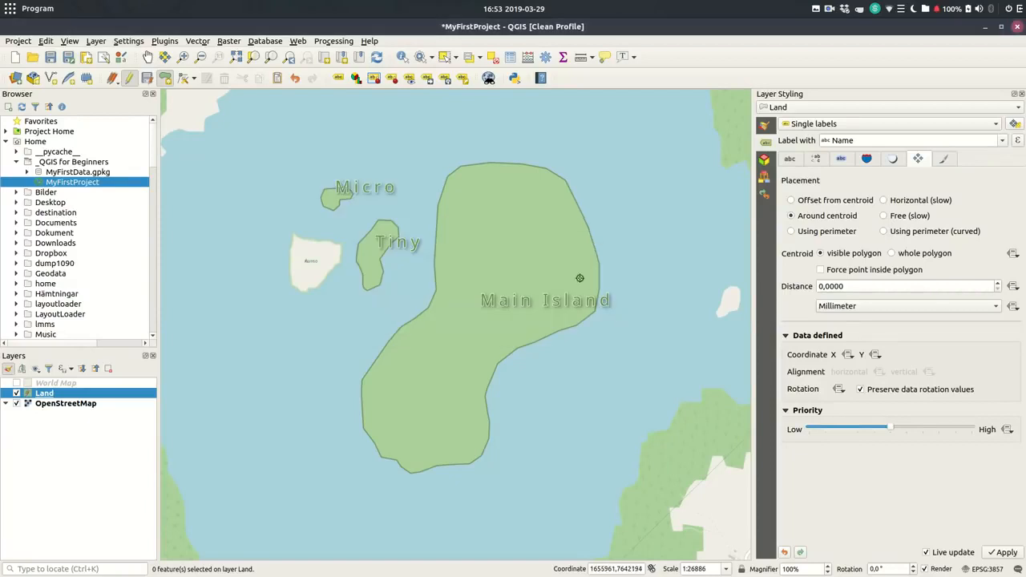
# Step: Save the Land layer edits, end editing and save the project
pyautogui.click(148, 80)
pyautogui.click(131, 79)
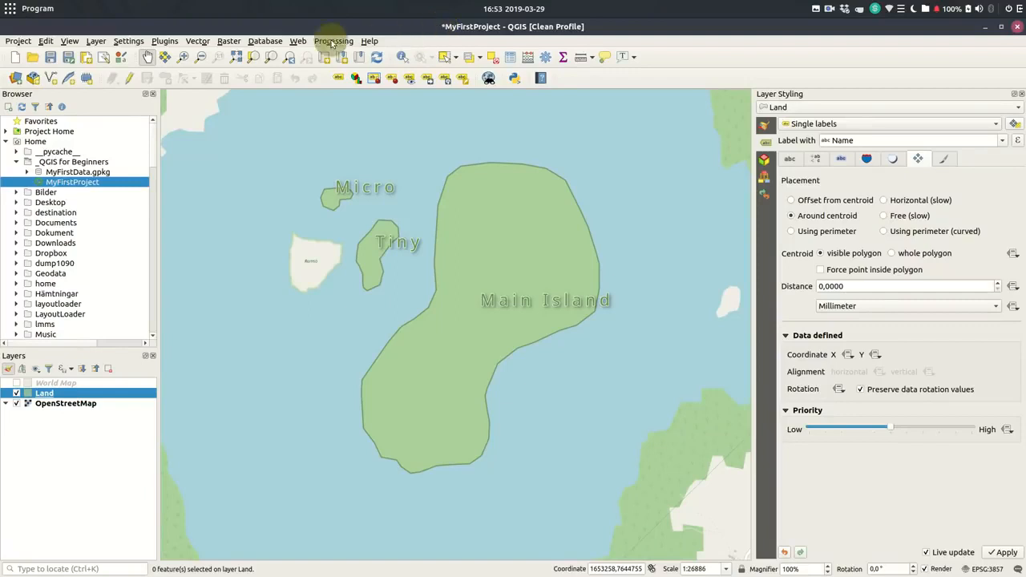
pyautogui.click(51, 57)
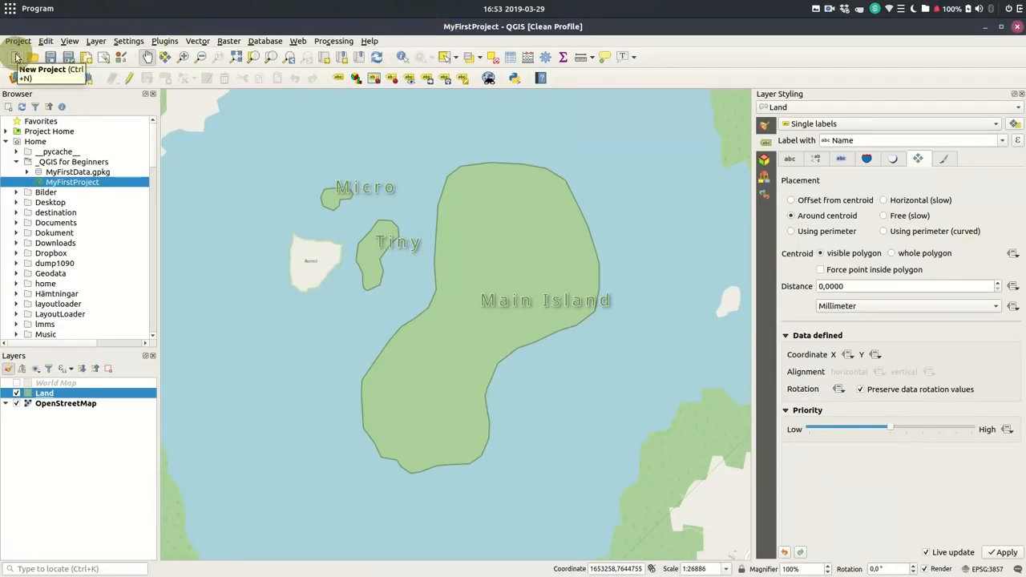
# Step: Load the Land layer from MyFirstData.gpkg into a new project, and reopen MyFirstProject without saving the new one
pyautogui.click(16, 57)
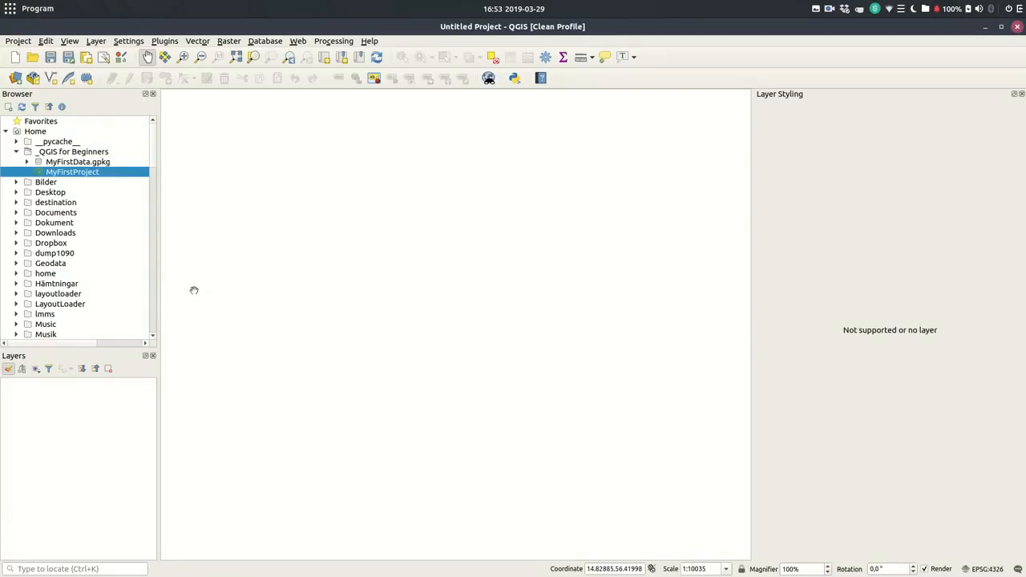
pyautogui.click(27, 164)
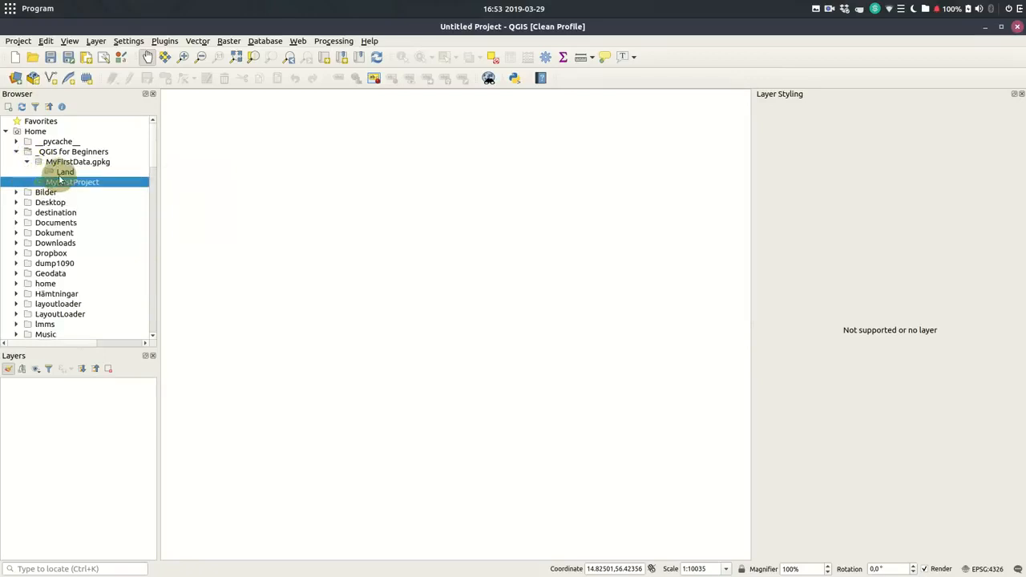
pyautogui.moveTo(54, 175); pyautogui.dragTo(229, 195)
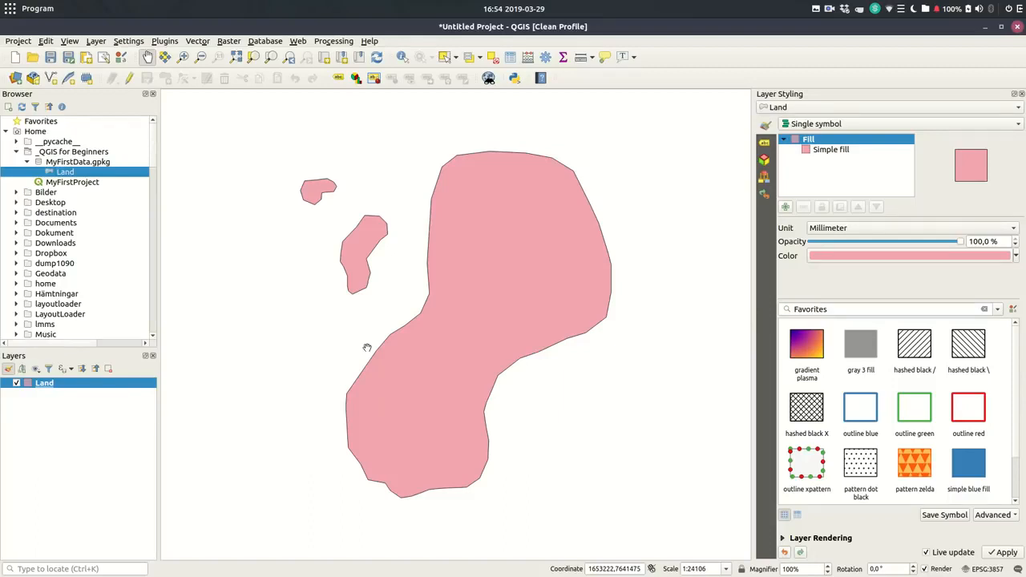
pyautogui.moveTo(81, 182); pyautogui.dragTo(233, 217)
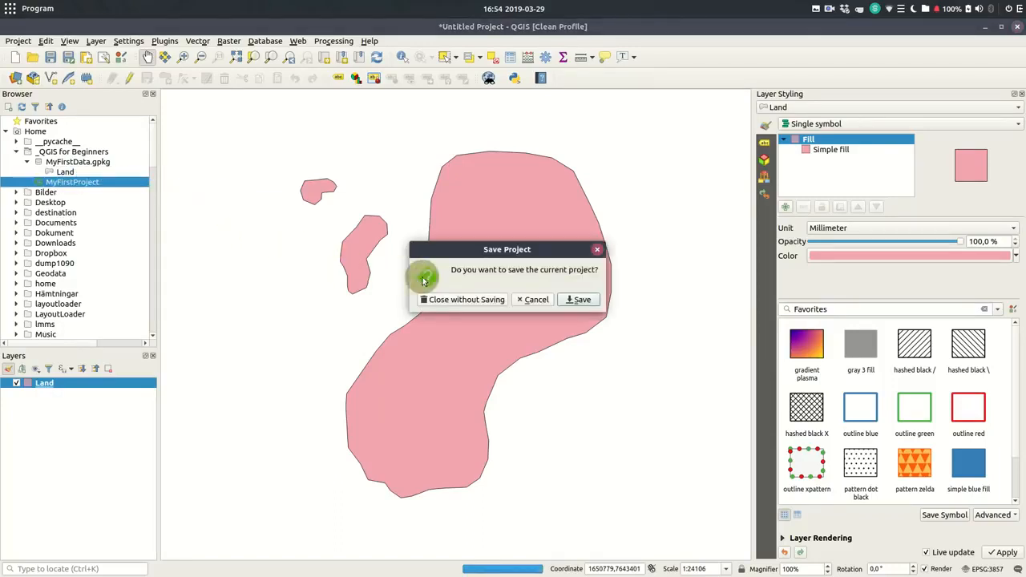
pyautogui.click(494, 300)
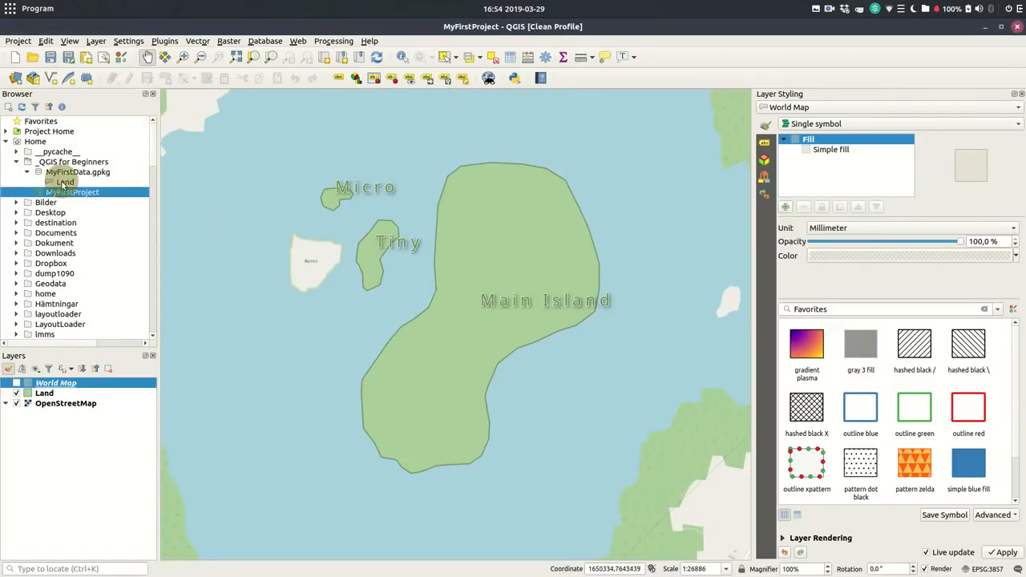
# Step: Save the Land layer's current style as its default style in the datasource database
pyautogui.click(45, 393)
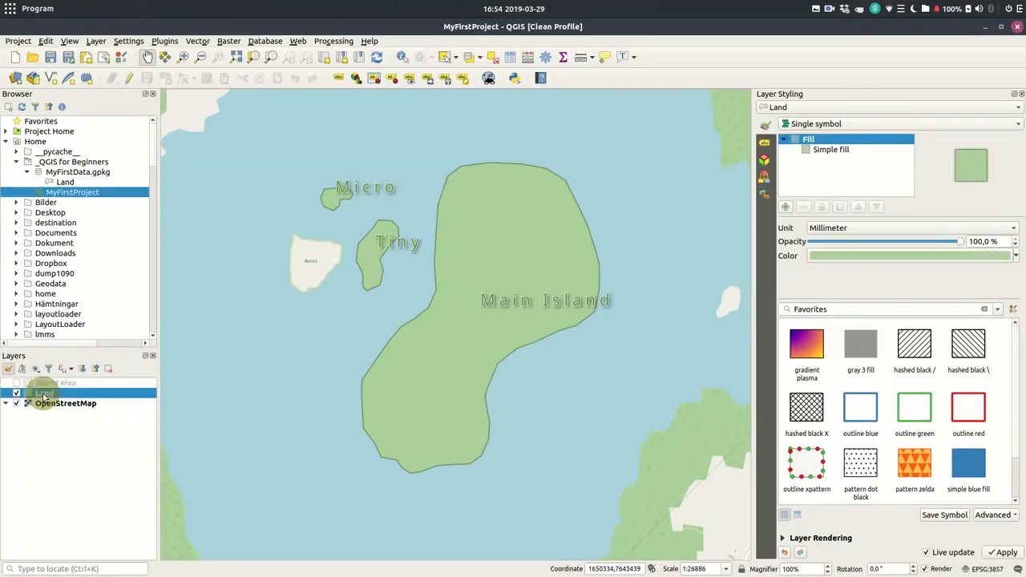
pyautogui.rightClick(44, 392)
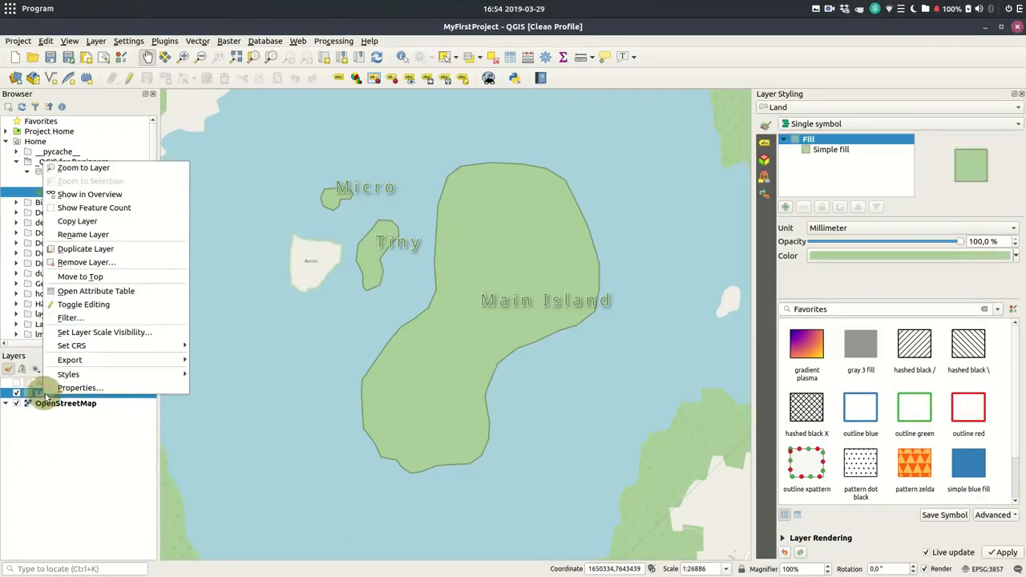
pyautogui.click(70, 437)
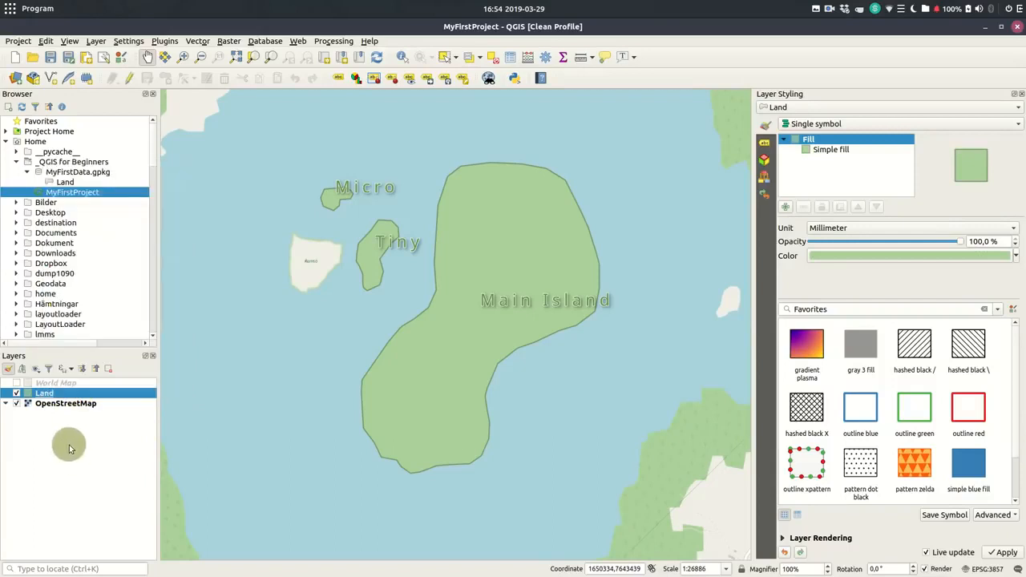
pyautogui.doubleClick(44, 393)
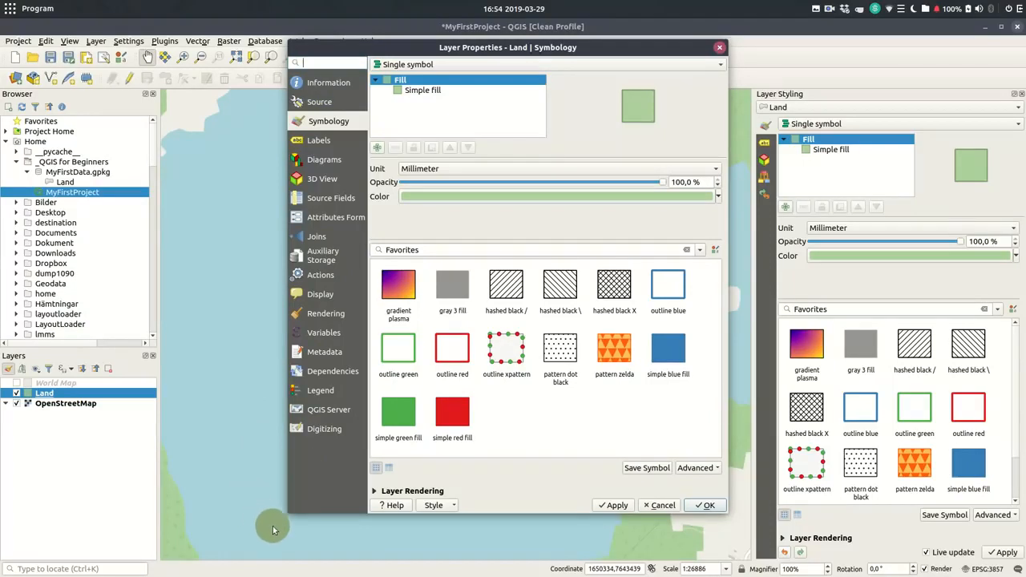
pyautogui.click(434, 507)
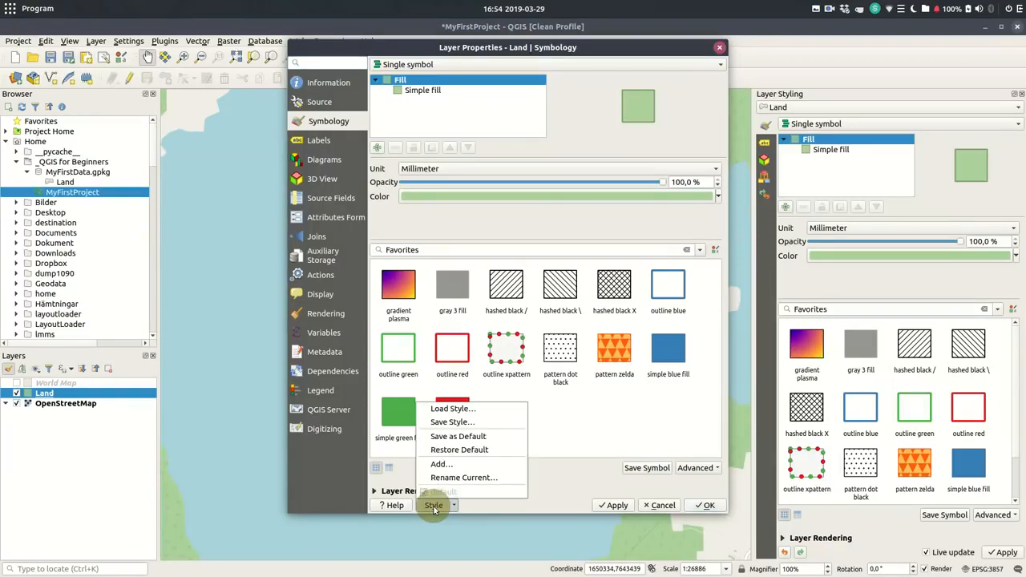
pyautogui.click(463, 438)
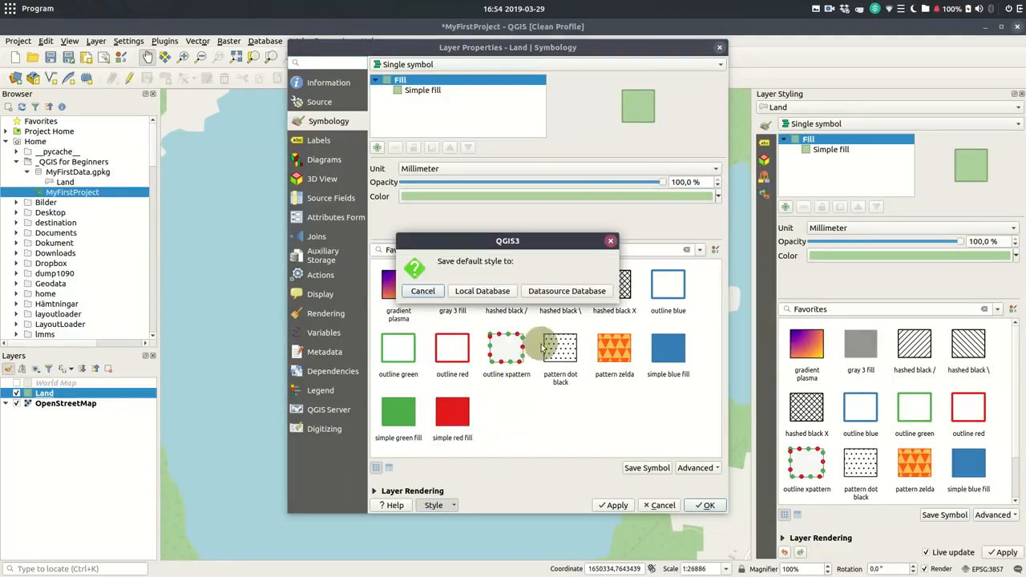
pyautogui.click(566, 291)
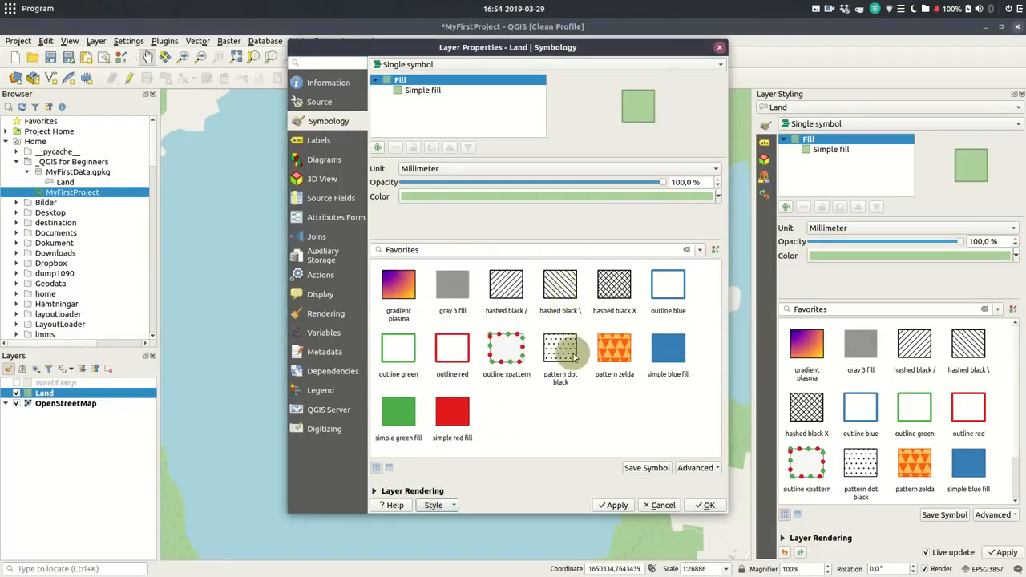
pyautogui.click(705, 506)
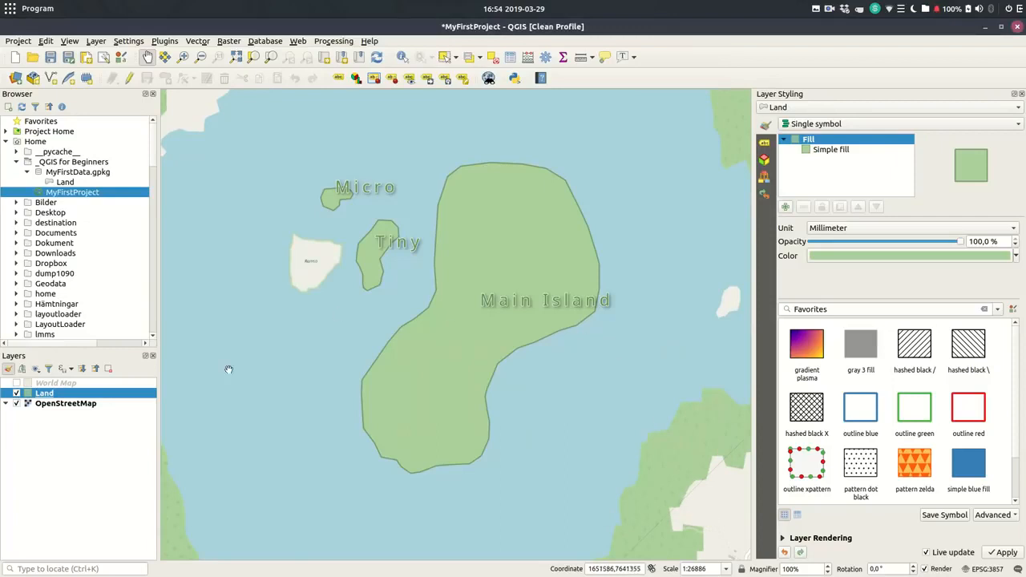
# Step: Start a new project without saving the current one and add the Land layer from MyFirstData.gpkg to the map
pyautogui.click(16, 59)
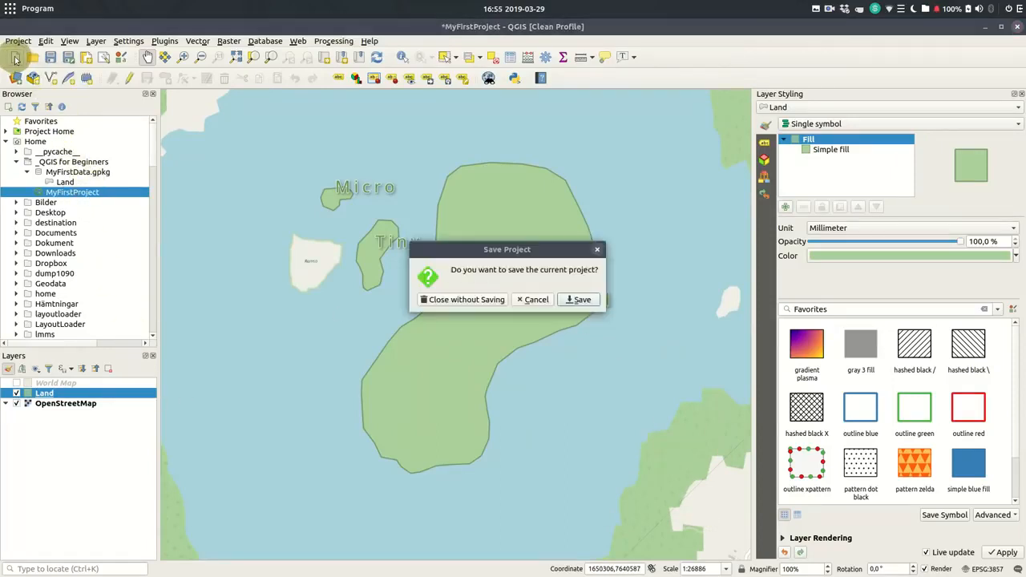
pyautogui.click(478, 301)
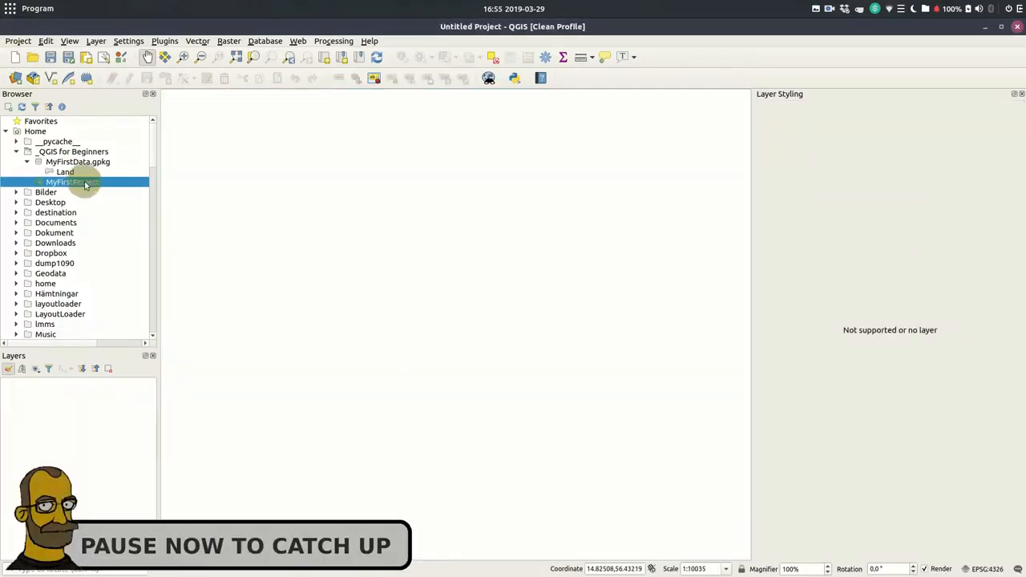
pyautogui.moveTo(63, 171)
pyautogui.mouseDown()
pyautogui.moveTo(375, 279)
pyautogui.moveTo(444, 277)
pyautogui.mouseUp()
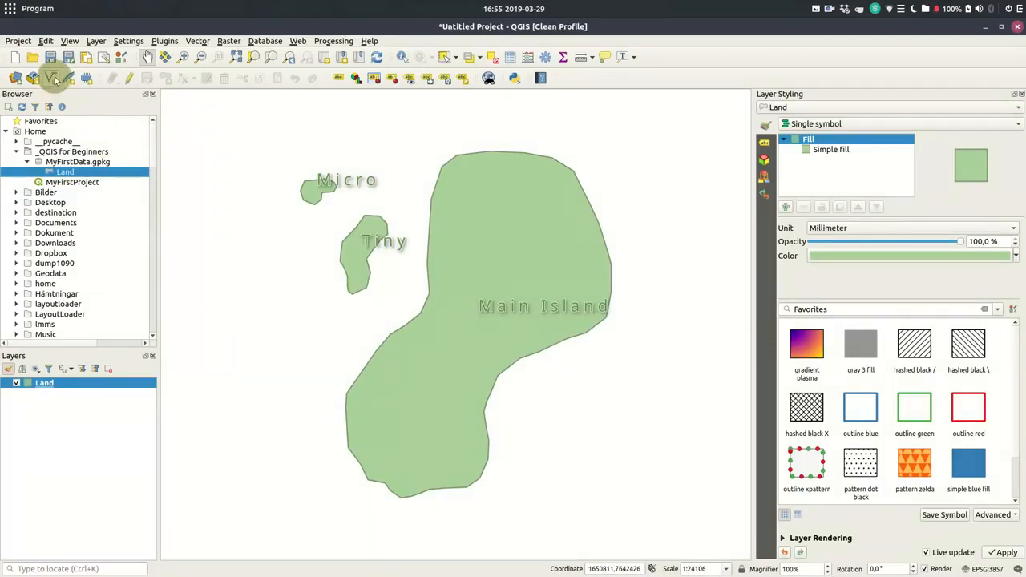
# Step: Save the project as Treasure Island in the _QGIS for Beginners folder
pyautogui.click(50, 57)
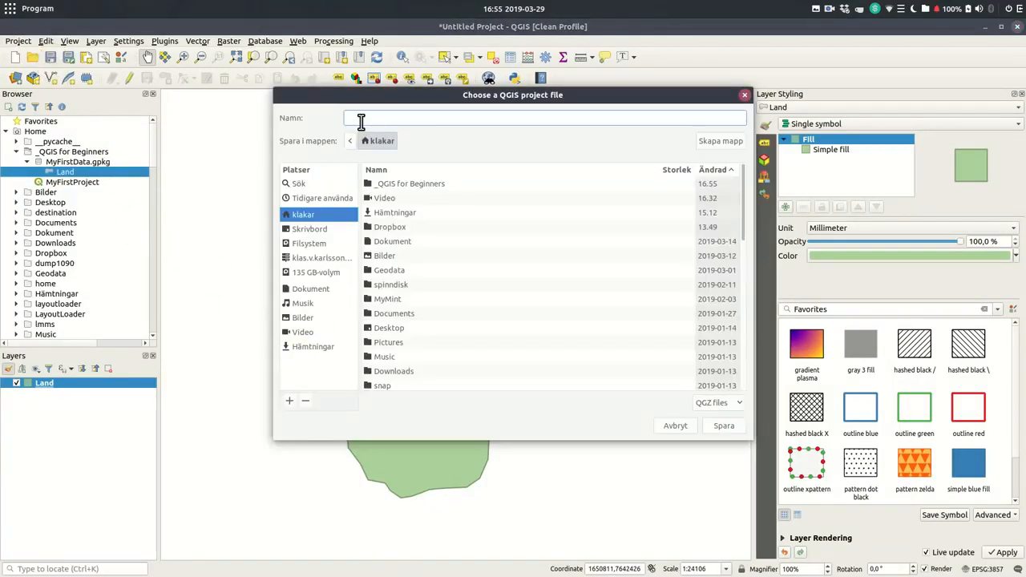
pyautogui.doubleClick(365, 187)
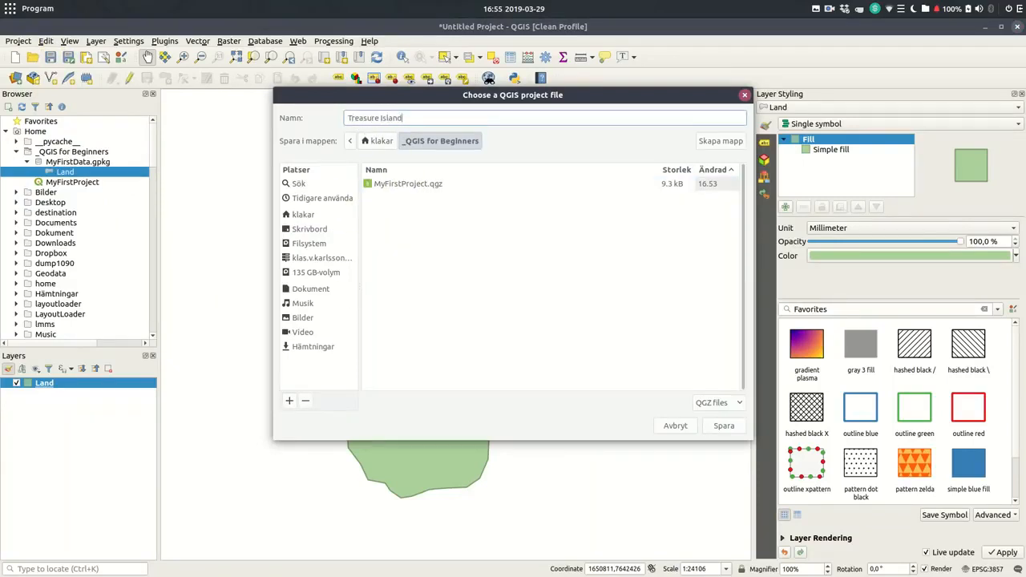
pyautogui.press('Return')
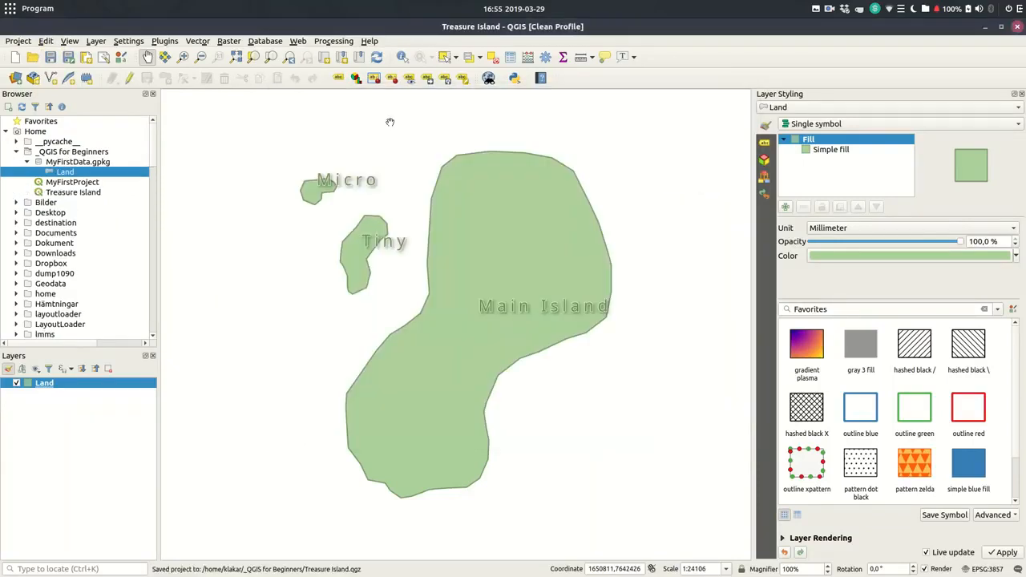
# Step: Duplicate the Land layer and rename the copy Ocean
pyautogui.rightClick(45, 386)
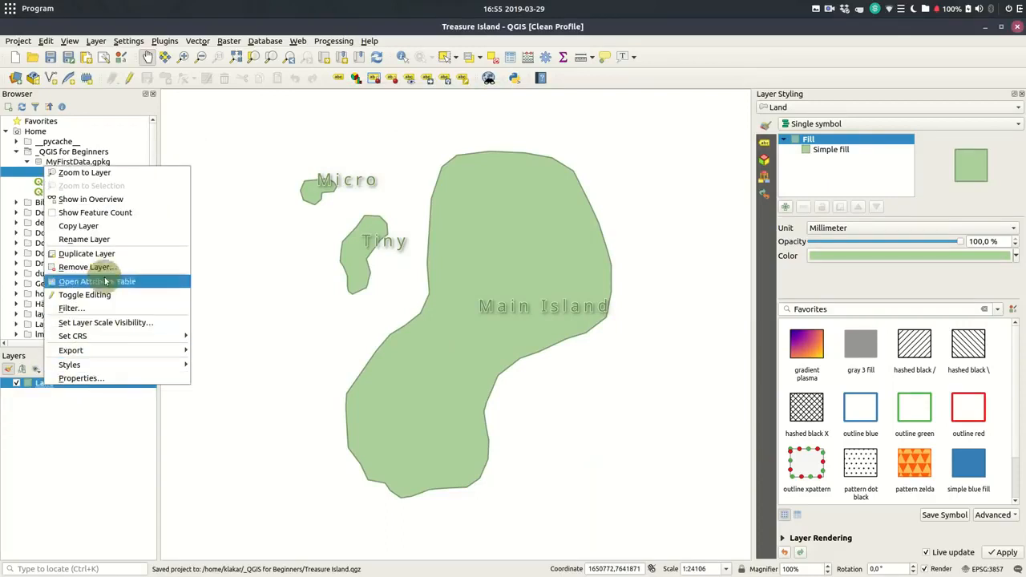
pyautogui.click(90, 253)
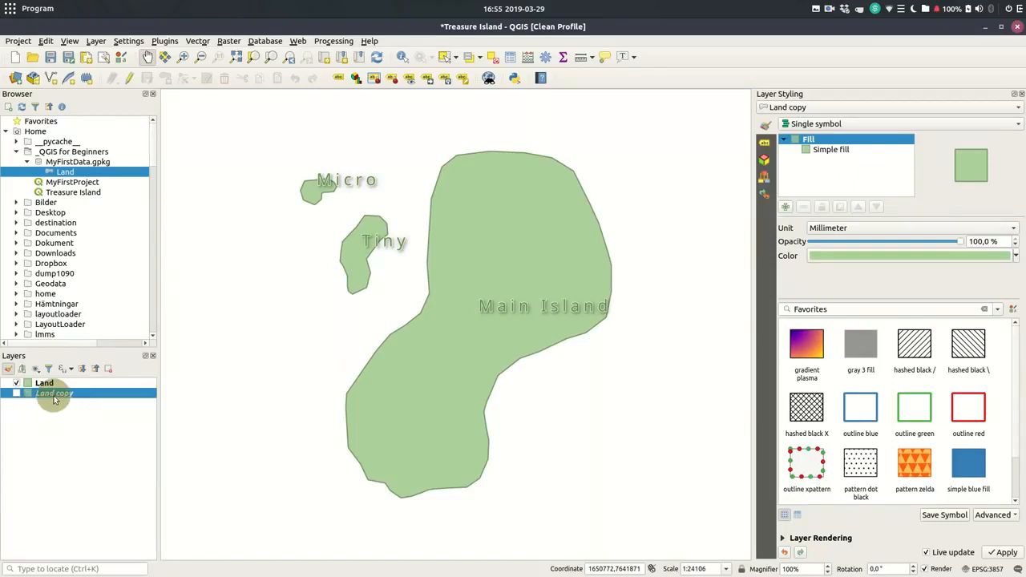
pyautogui.rightClick(55, 399)
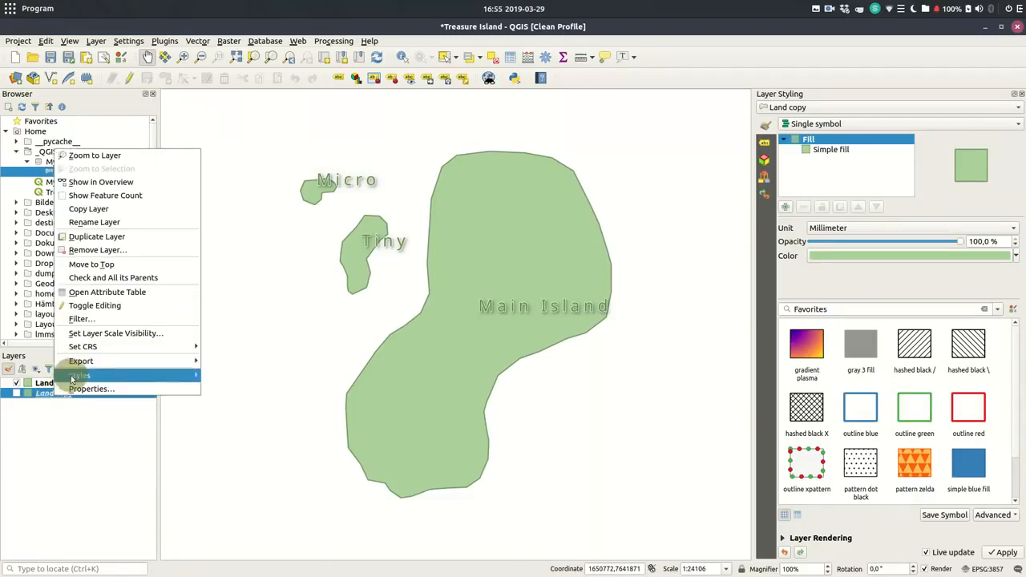
pyautogui.click(107, 224)
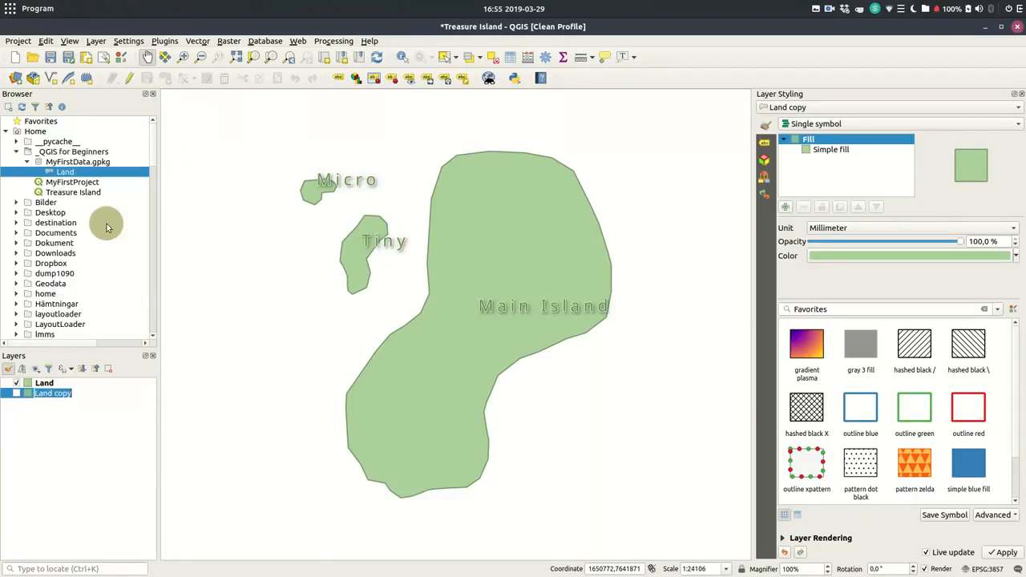
pyautogui.write('O')
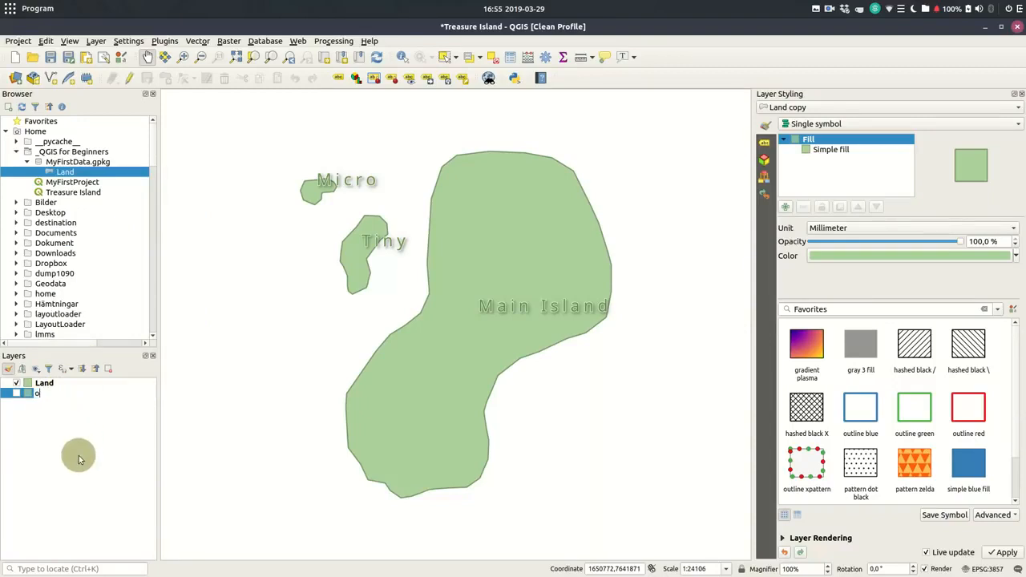
pyautogui.write('cean')
pyautogui.press('Return')
# Step: Make the Ocean layer visible and set its labeling to No labels
pyautogui.moveTo(12, 435)
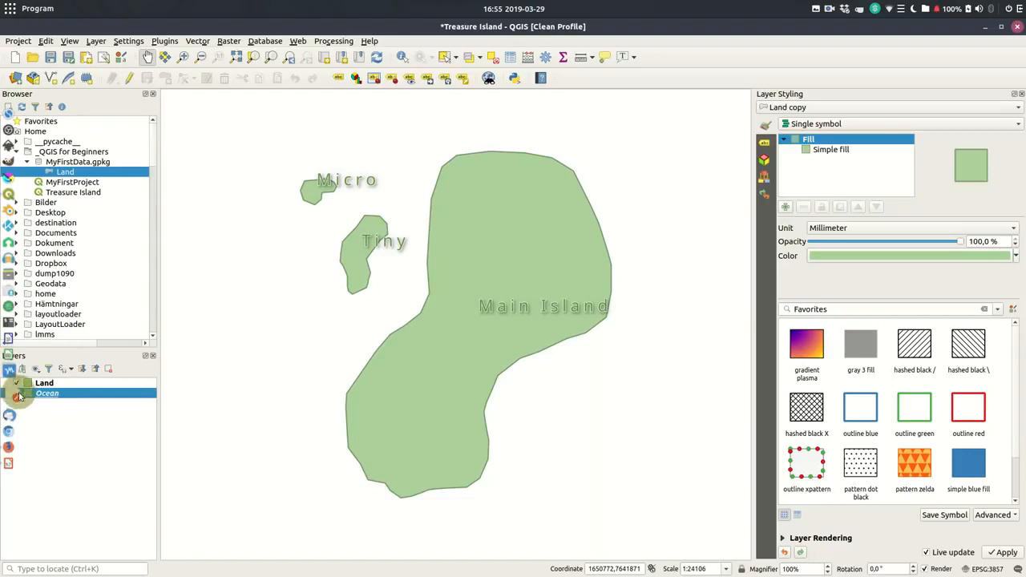
pyautogui.click(16, 393)
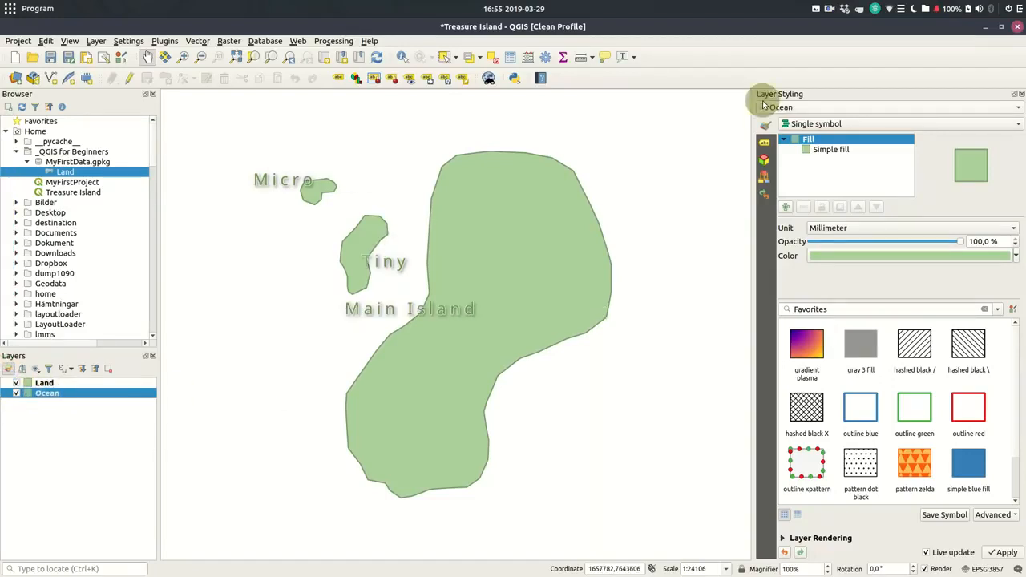
pyautogui.click(765, 142)
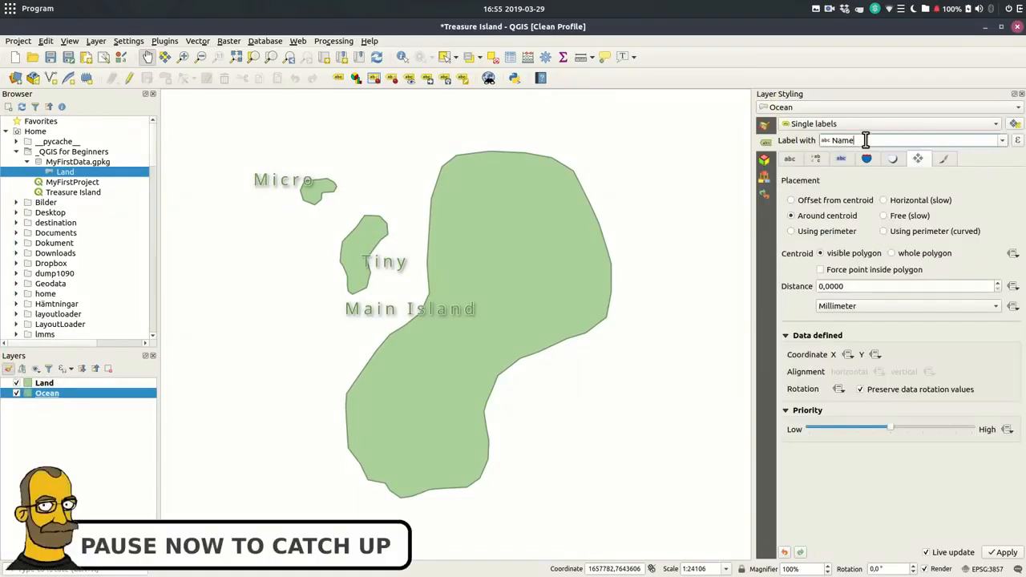
pyautogui.click(989, 124)
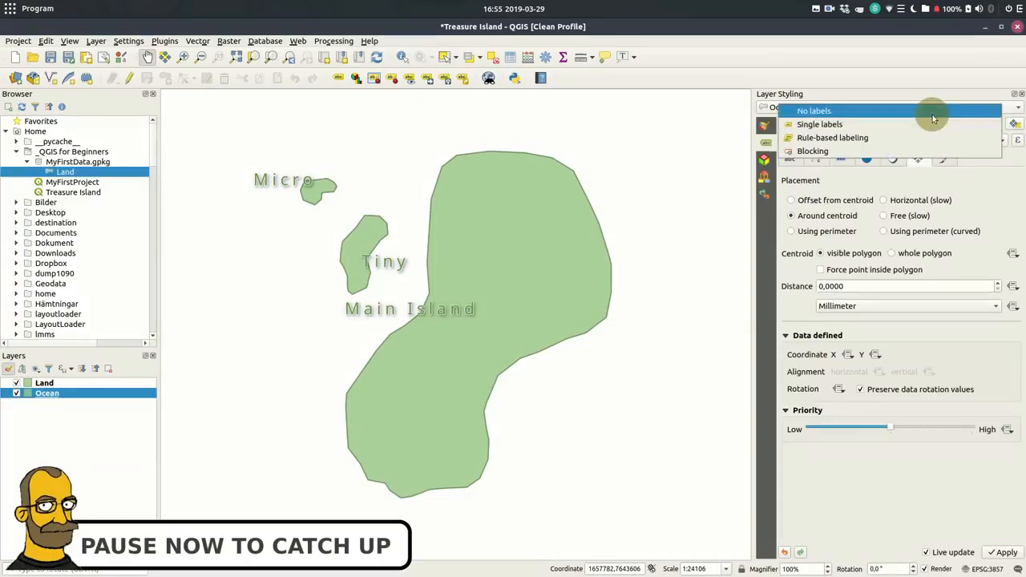
pyautogui.click(933, 112)
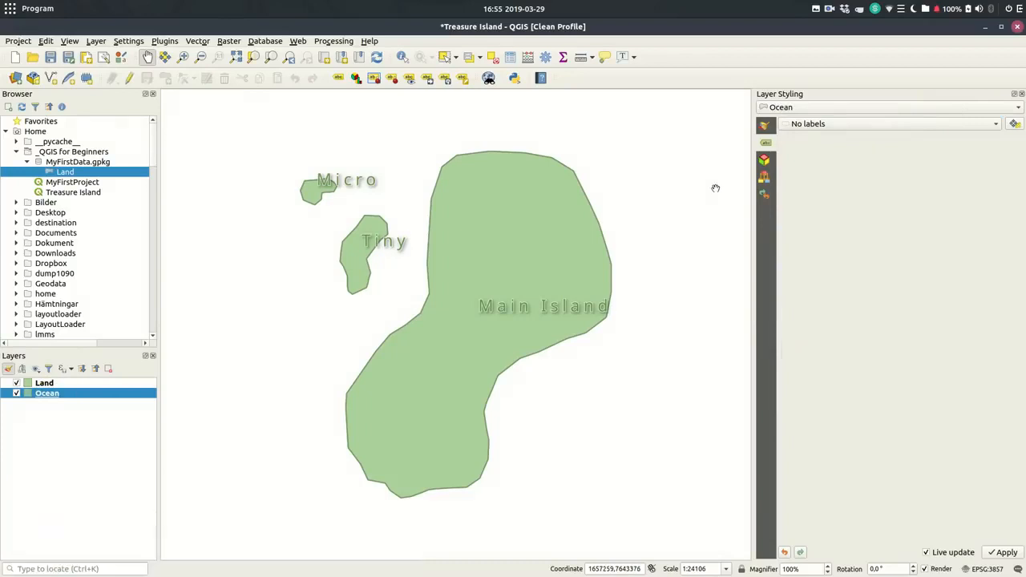
# Step: Switch the Ocean layer's symbology to the Inverted polygons renderer
pyautogui.click(764, 125)
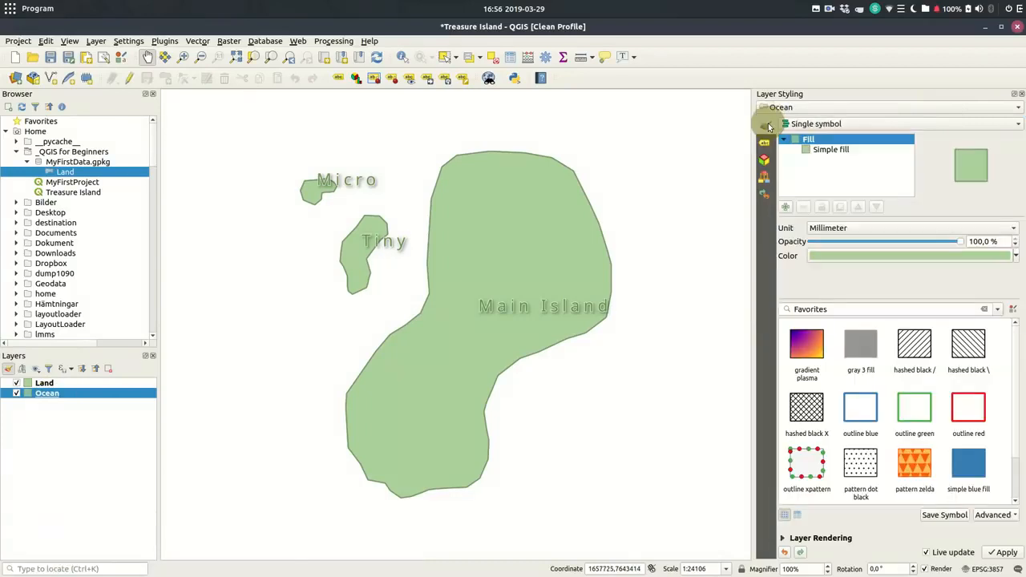
pyautogui.click(840, 120)
pyautogui.press('Escape')
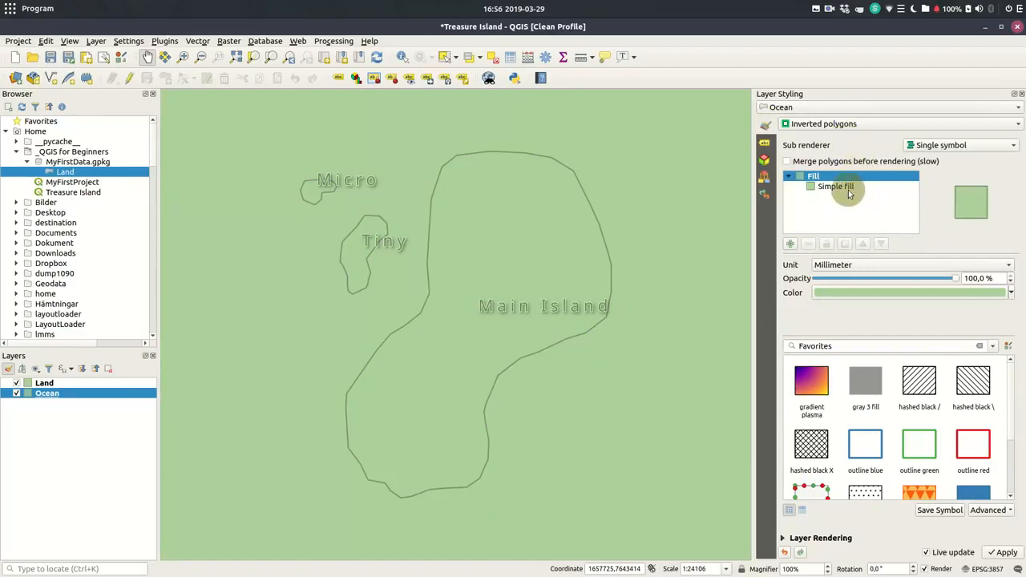
# Step: Give the Ocean layer's simple fill a light blue fill color and set its stroke style to No Pen
pyautogui.click(863, 192)
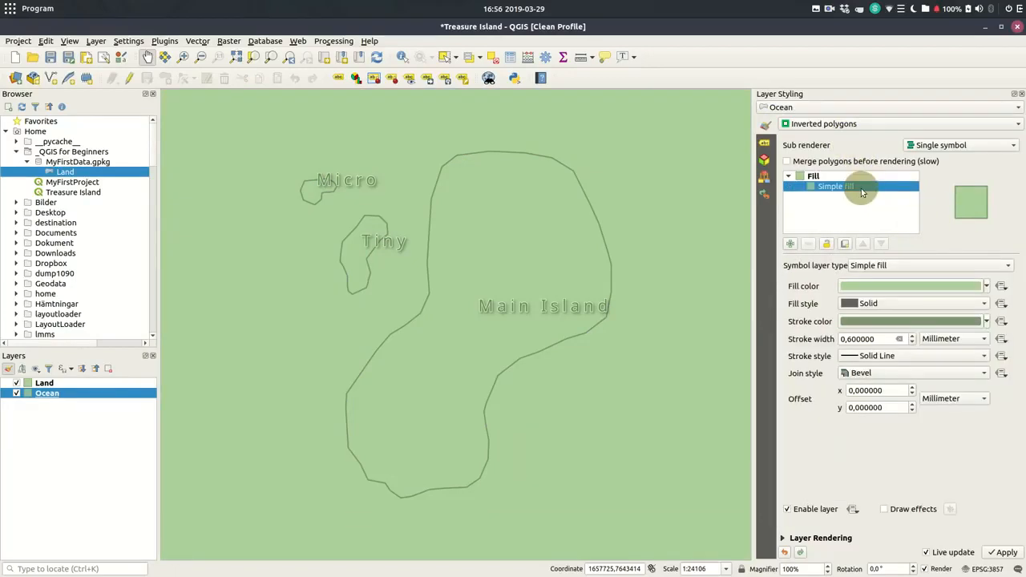
pyautogui.click(988, 287)
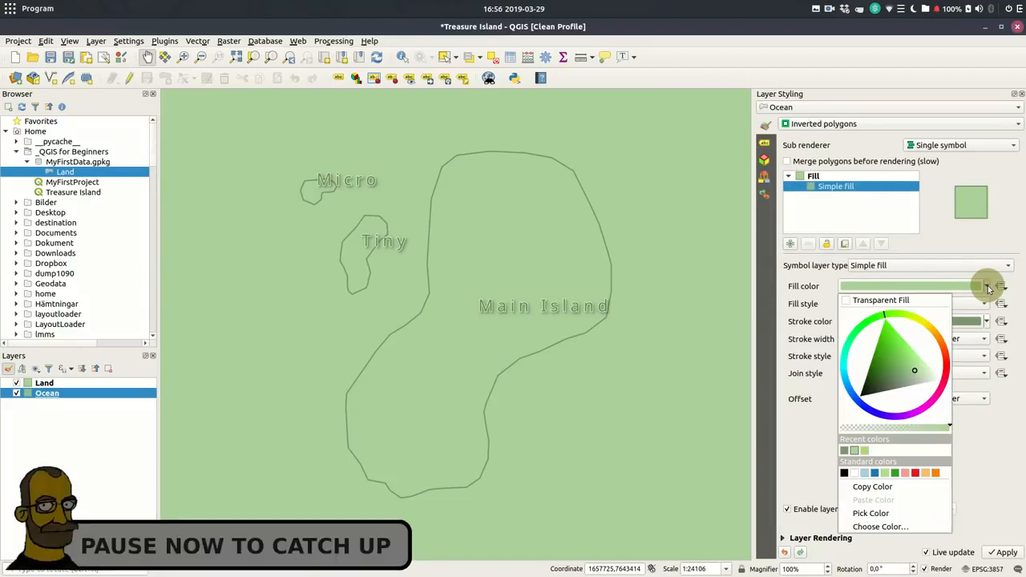
pyautogui.click(845, 373)
pyautogui.moveTo(898, 349); pyautogui.dragTo(903, 346)
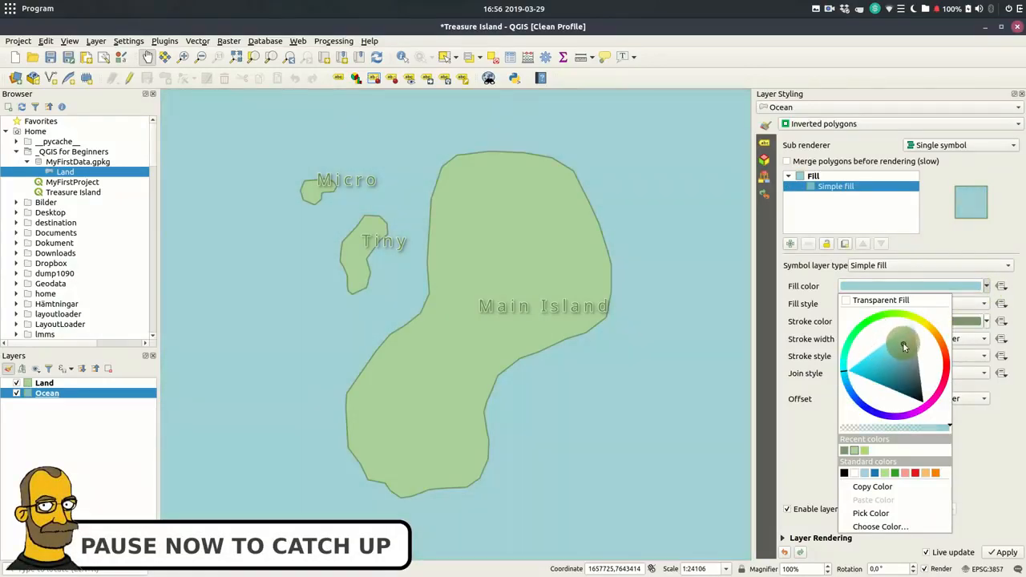
pyautogui.click(882, 356)
pyautogui.click(873, 348)
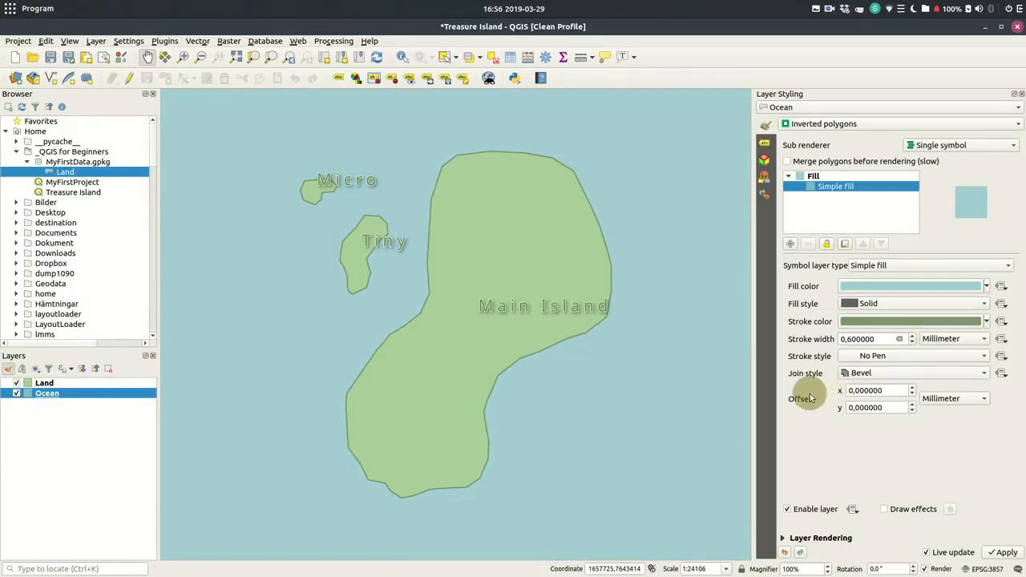
# Step: Add a second symbol layer above the Ocean layer's simple fill and set its type to Shapeburst fill
pyautogui.click(792, 244)
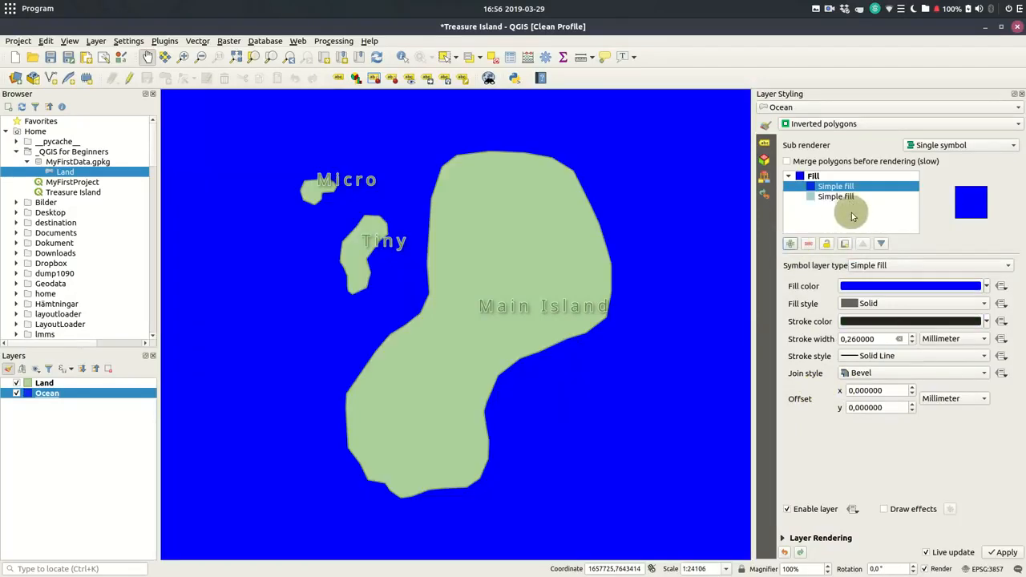
pyautogui.click(891, 264)
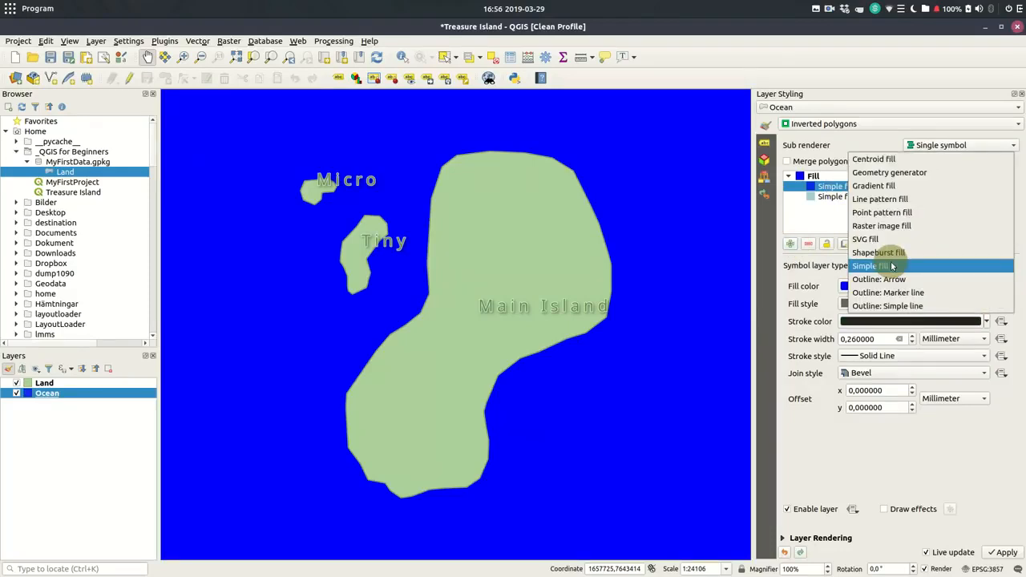
pyautogui.click(893, 251)
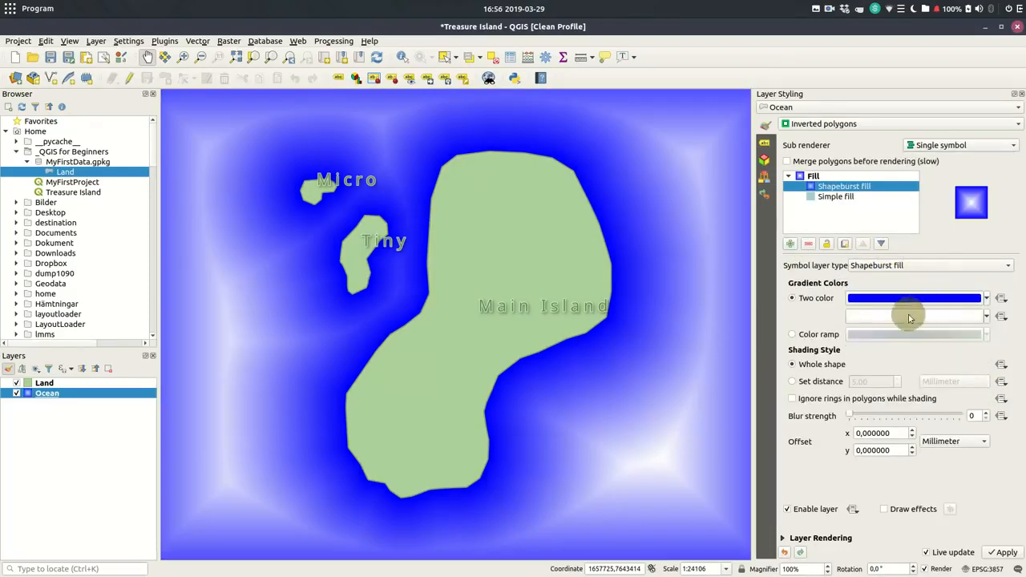
# Step: Set the shapeburst's two gradient colors to a mostly transparent black and a fully transparent second color
pyautogui.click(988, 299)
pyautogui.click(943, 383)
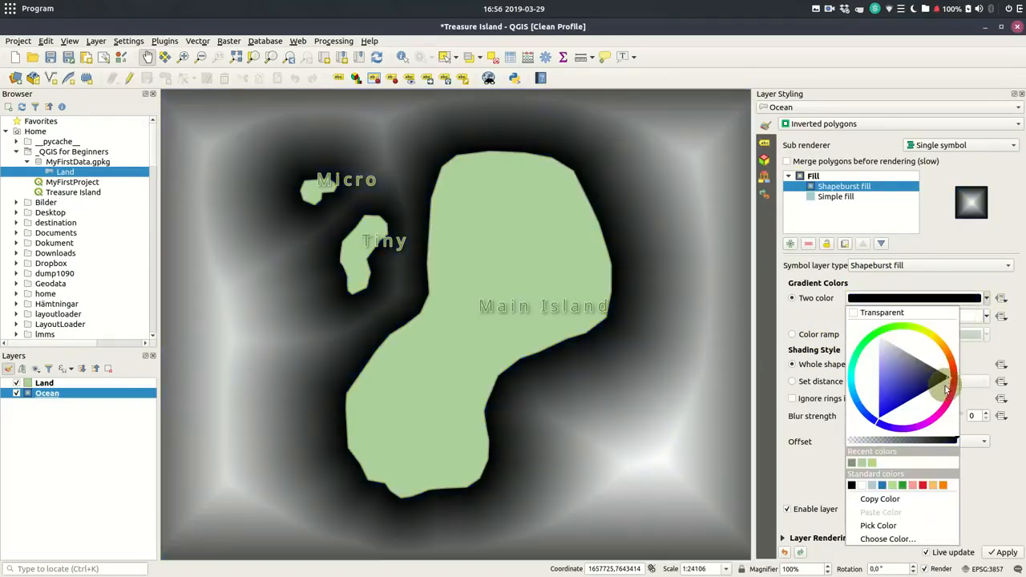
pyautogui.click(868, 441)
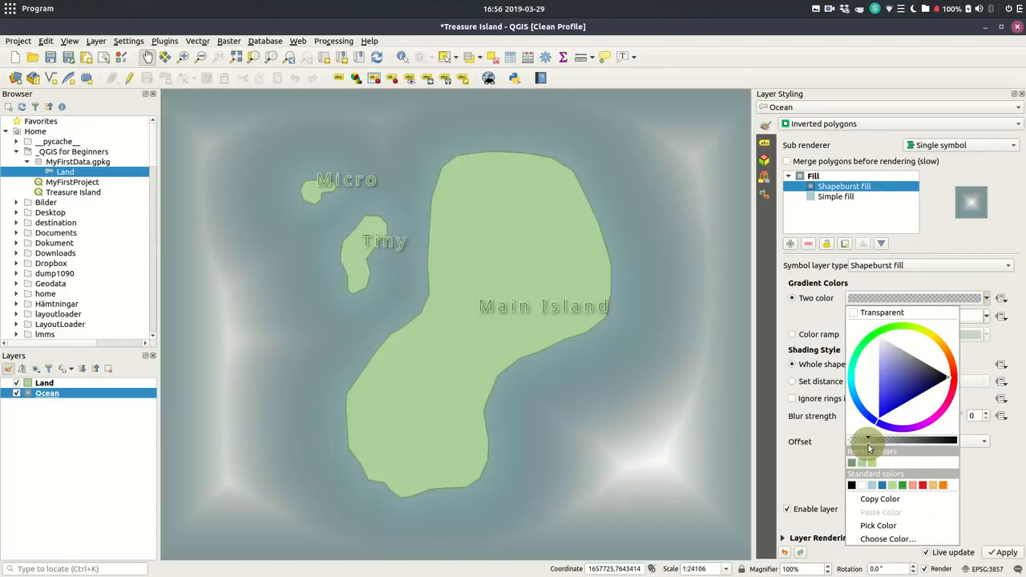
pyautogui.click(826, 284)
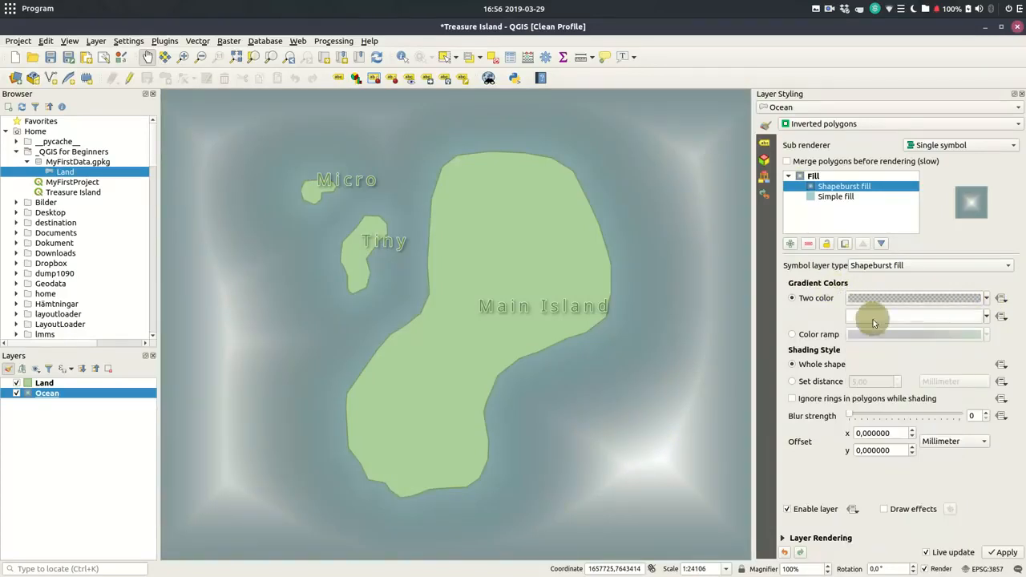
pyautogui.click(990, 319)
pyautogui.click(922, 330)
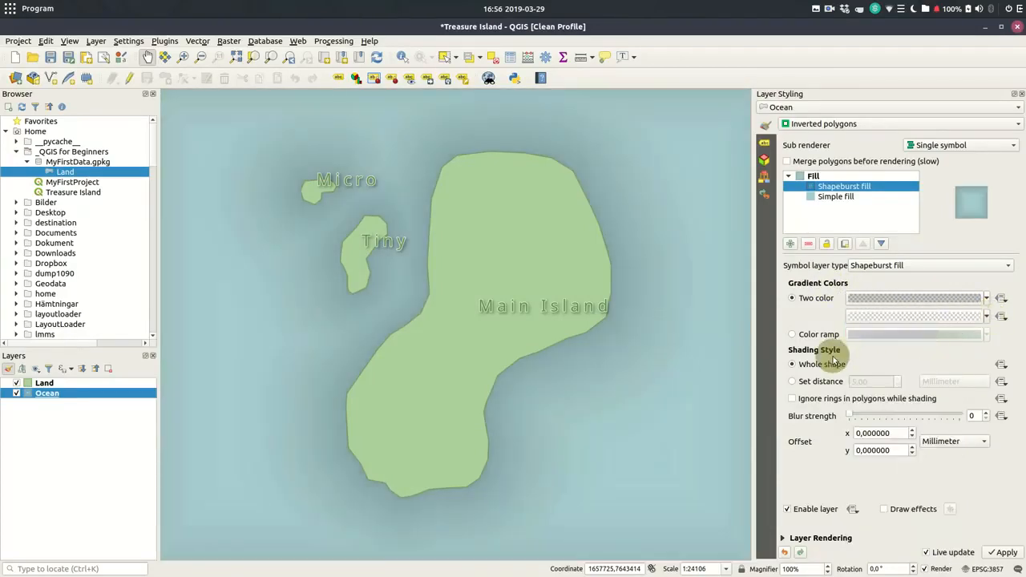
# Step: Limit the shapeburst shading to a set distance of 10 mm and set the blur strength to 17
pyautogui.click(792, 382)
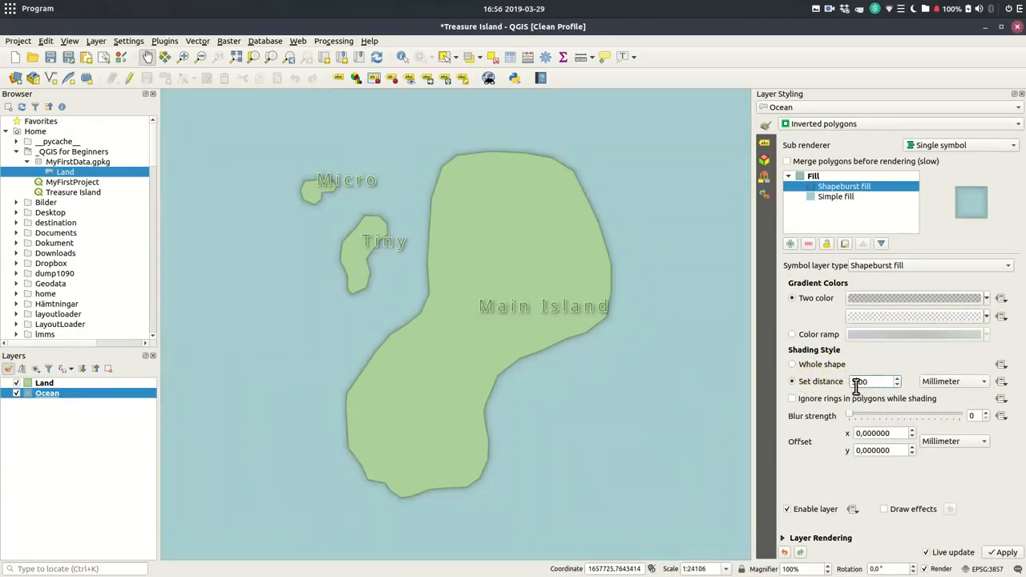
pyautogui.moveTo(857, 386); pyautogui.dragTo(847, 382)
pyautogui.write('10')
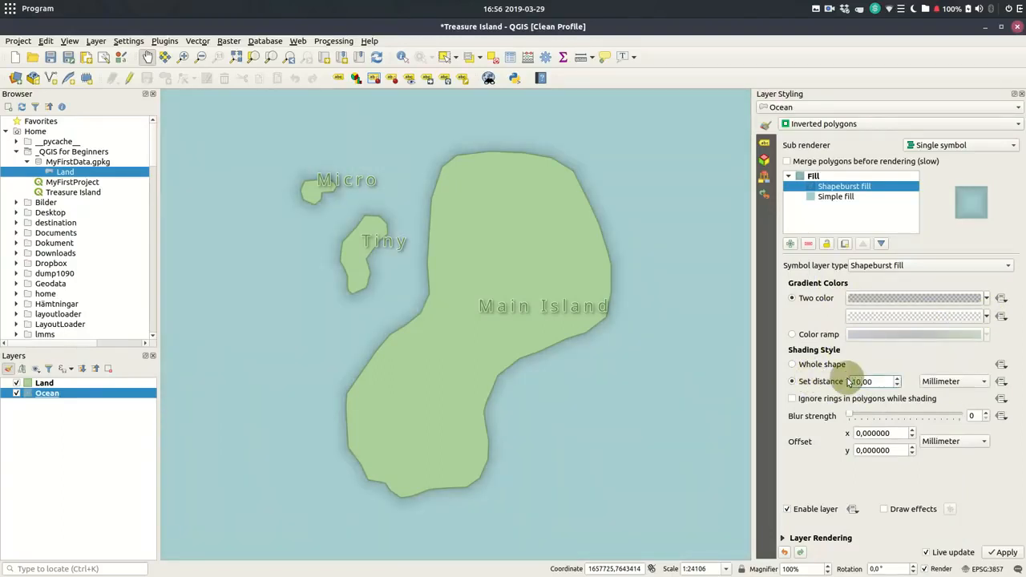
pyautogui.moveTo(847, 417); pyautogui.dragTo(955, 424)
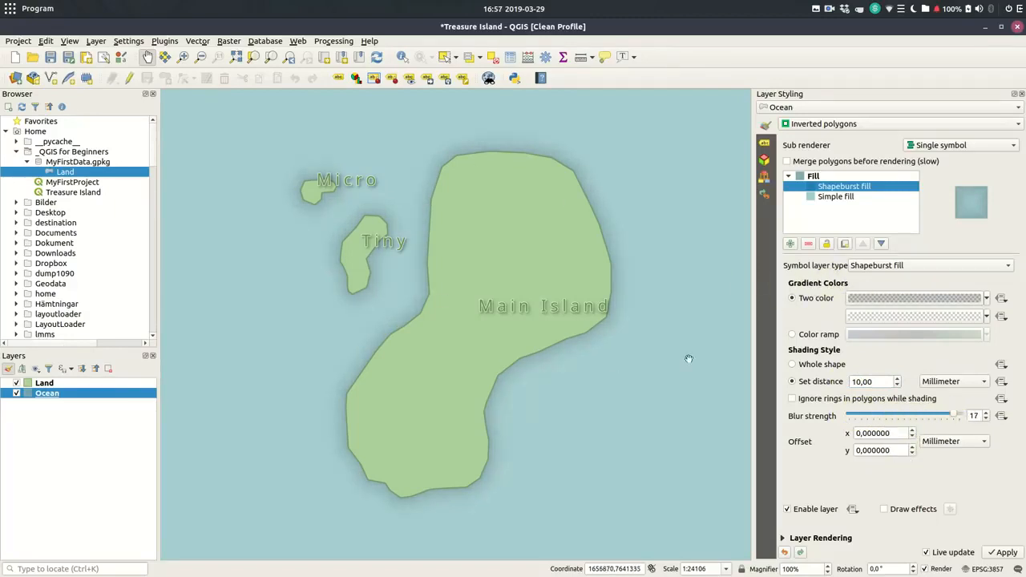
# Step: Fine-tune the opacity of the shapeburst's first gradient color, keeping the black shading faint
pyautogui.click(987, 298)
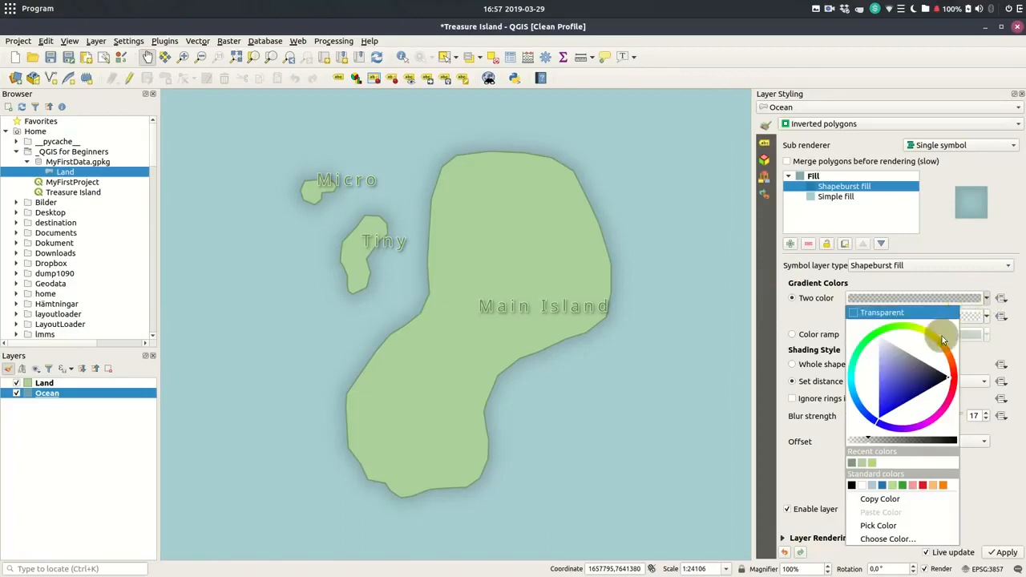
pyautogui.click(896, 440)
pyautogui.moveTo(896, 441); pyautogui.dragTo(870, 442)
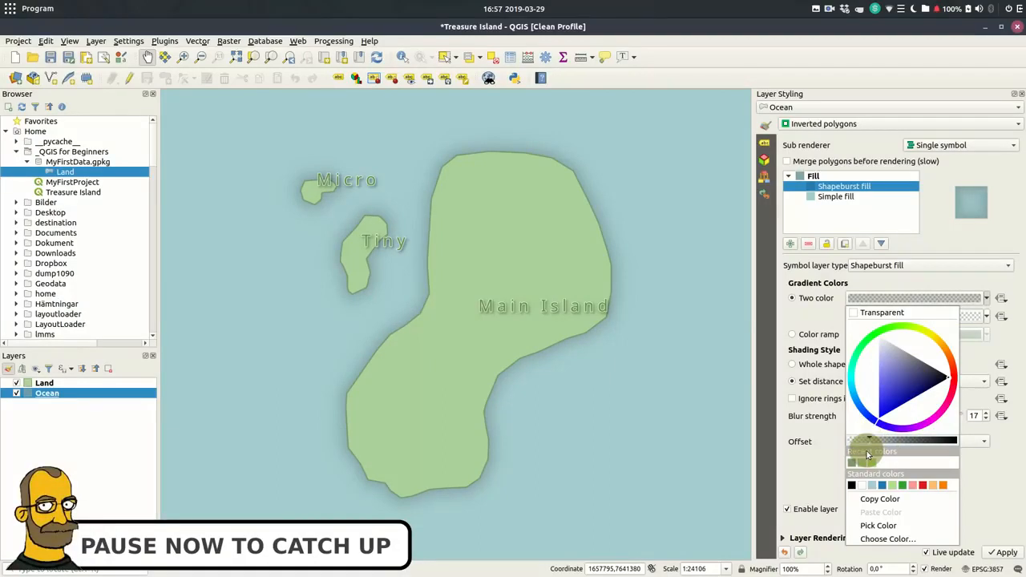
pyautogui.click(790, 445)
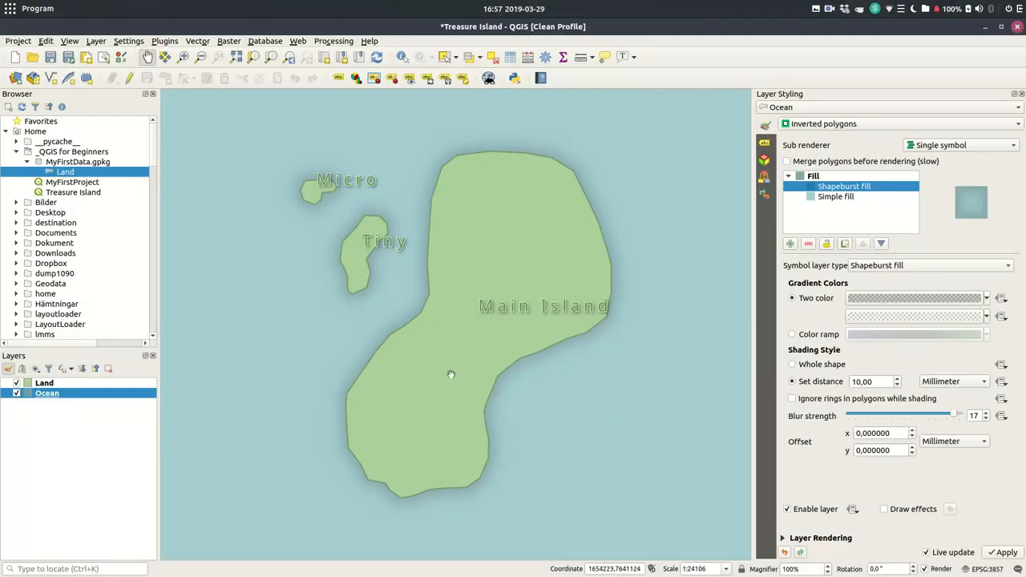
# Step: Set up a new GeoPackage layer in MyFirstData.gpkg with the table name Routes and Line geometry
pyautogui.scroll(3, 448, 300)
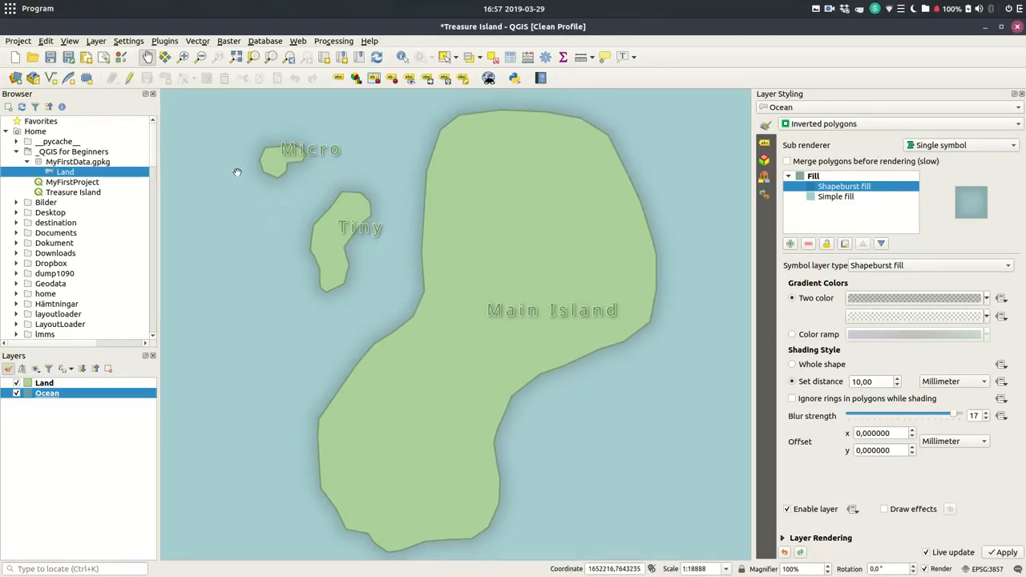
pyautogui.click(33, 79)
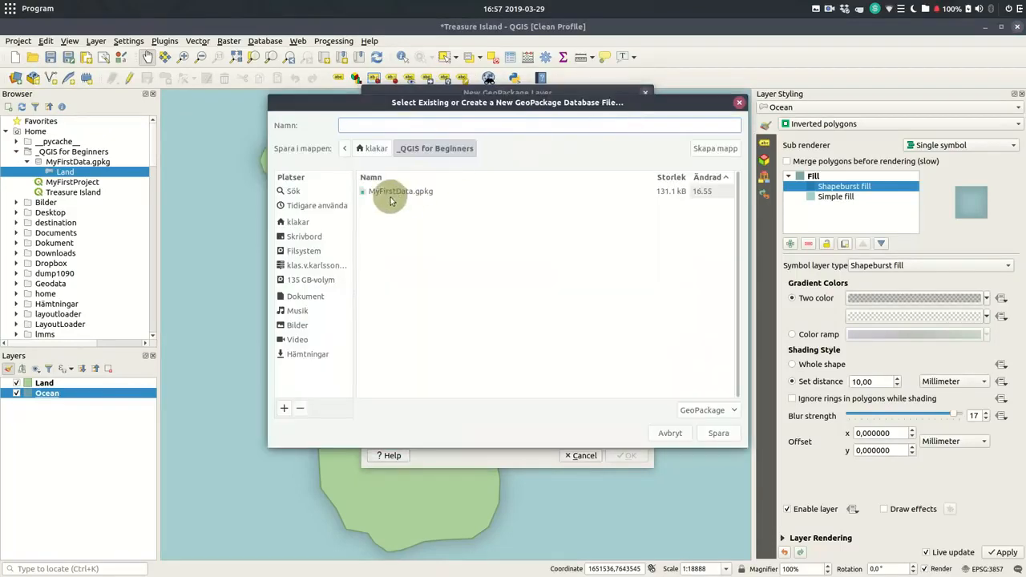
pyautogui.click(381, 192)
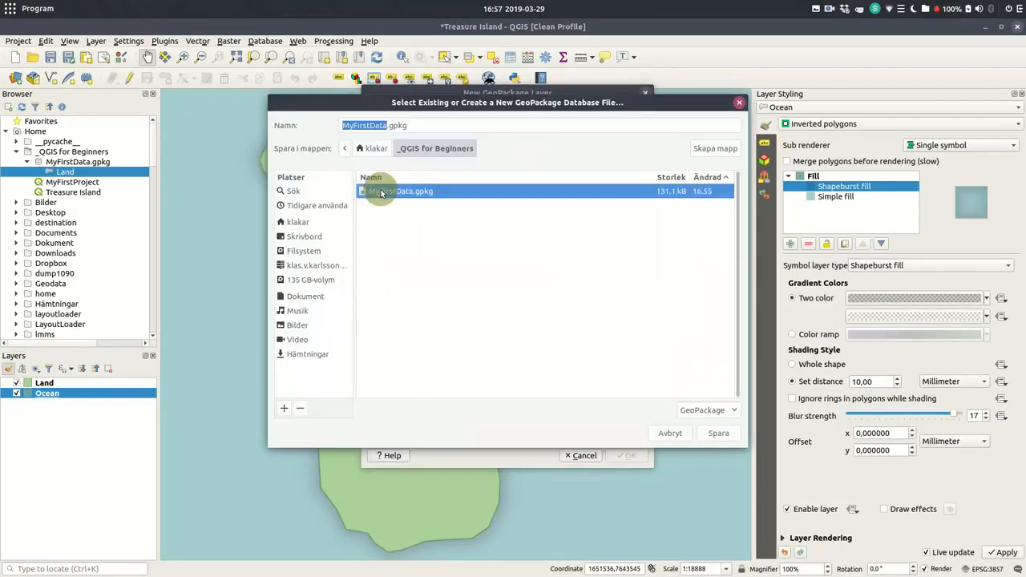
pyautogui.click(718, 433)
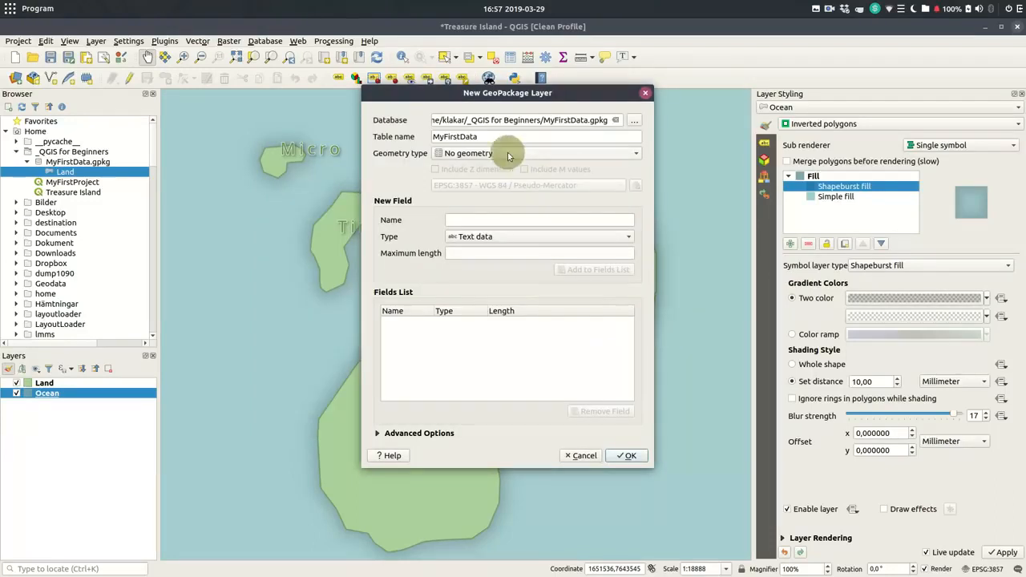
pyautogui.moveTo(500, 138); pyautogui.dragTo(401, 137)
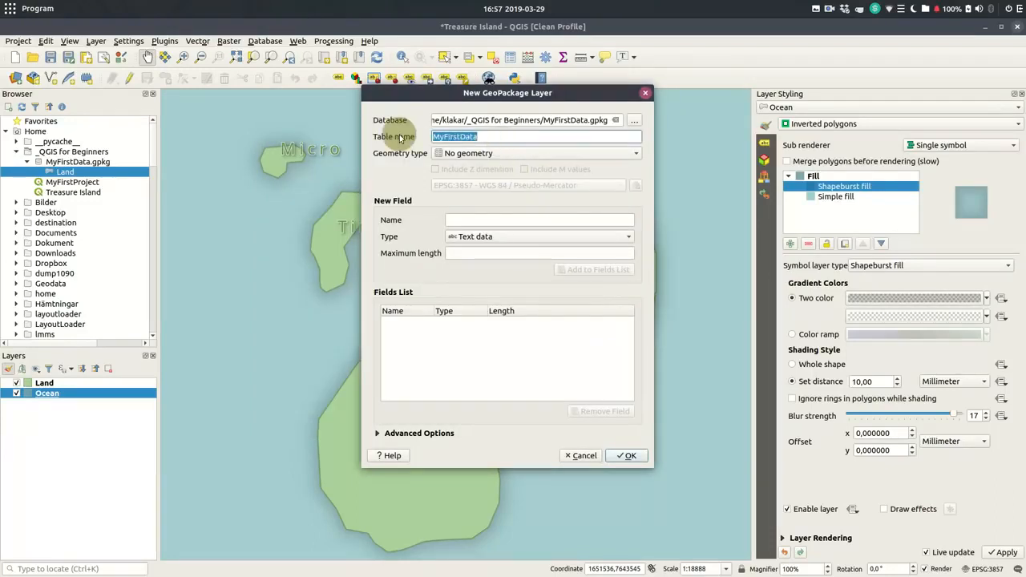
pyautogui.write('Routes')
pyautogui.click(544, 153)
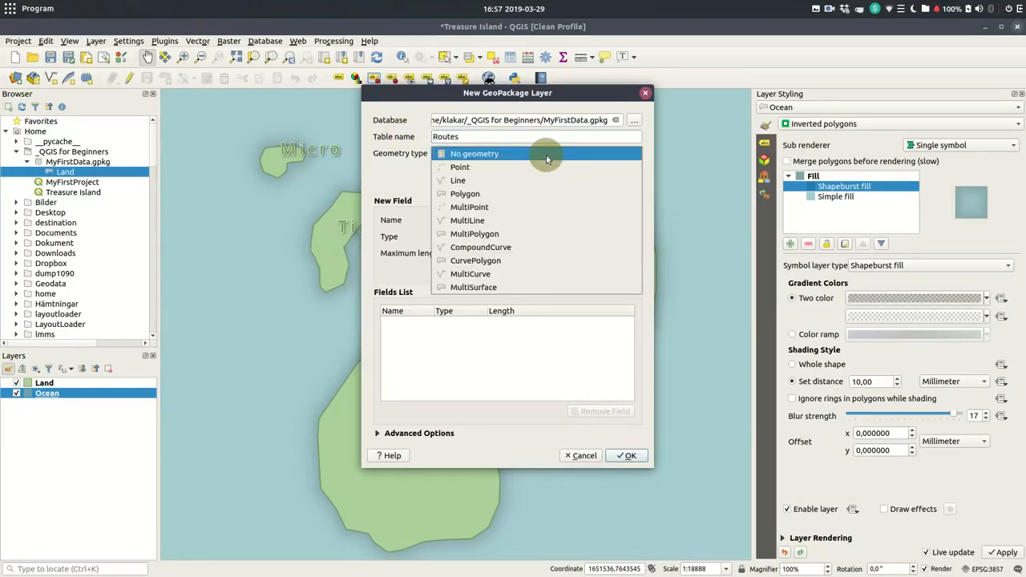
pyautogui.click(517, 182)
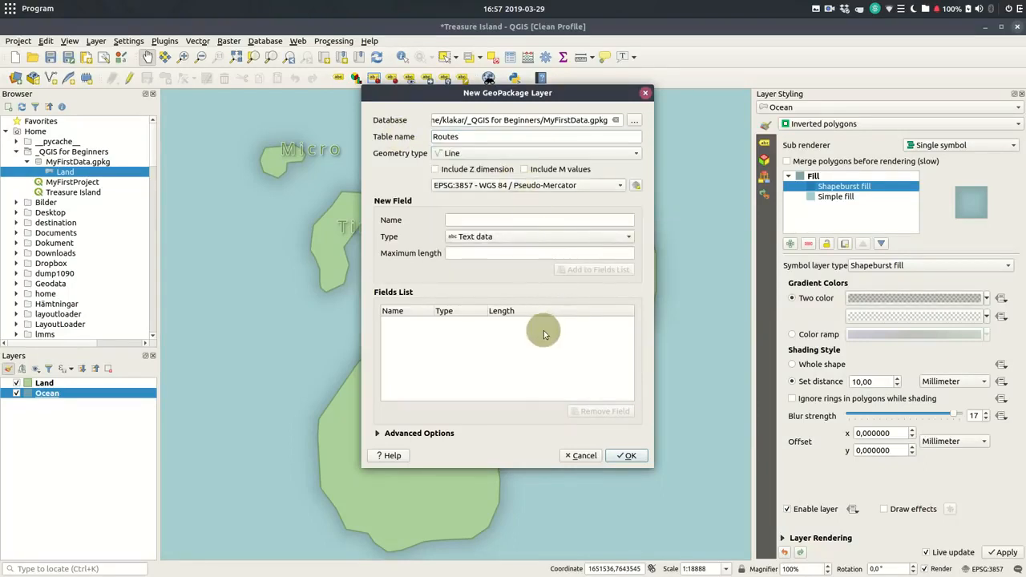
# Step: Add the text fields Type and Name, and create Routes as a new layer in the existing GeoPackage
pyautogui.click(544, 220)
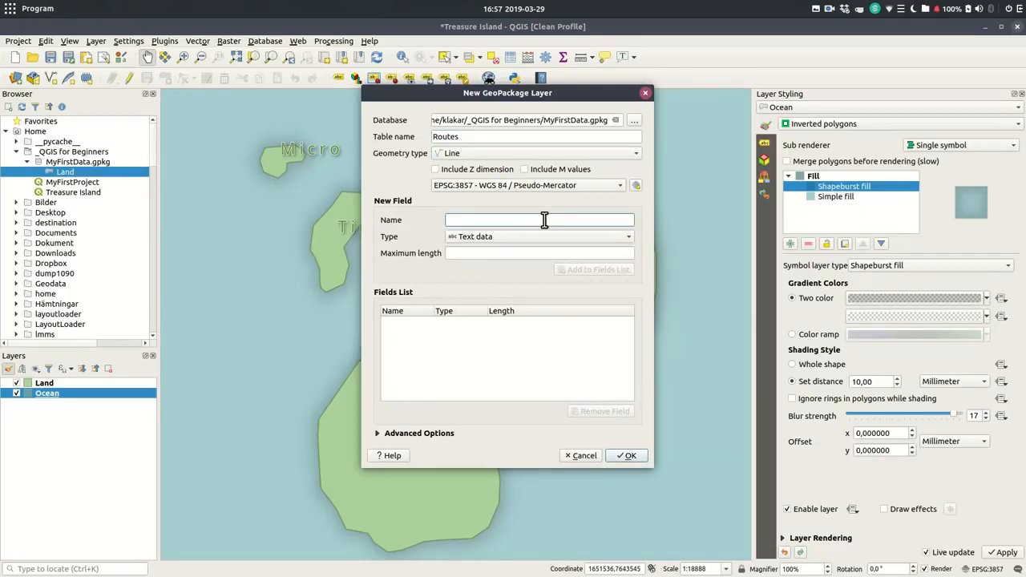
pyautogui.write('Type')
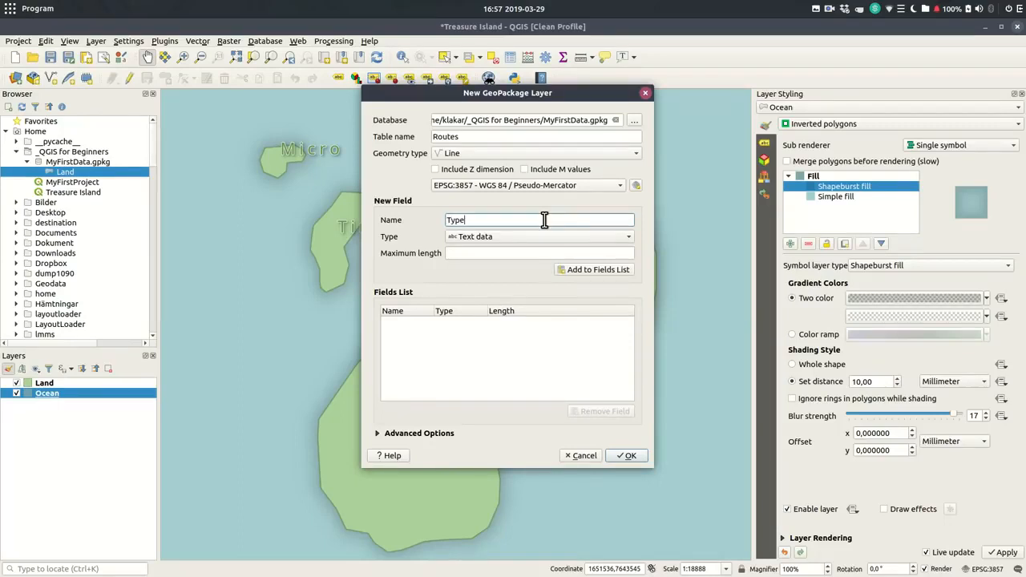
pyautogui.click(583, 270)
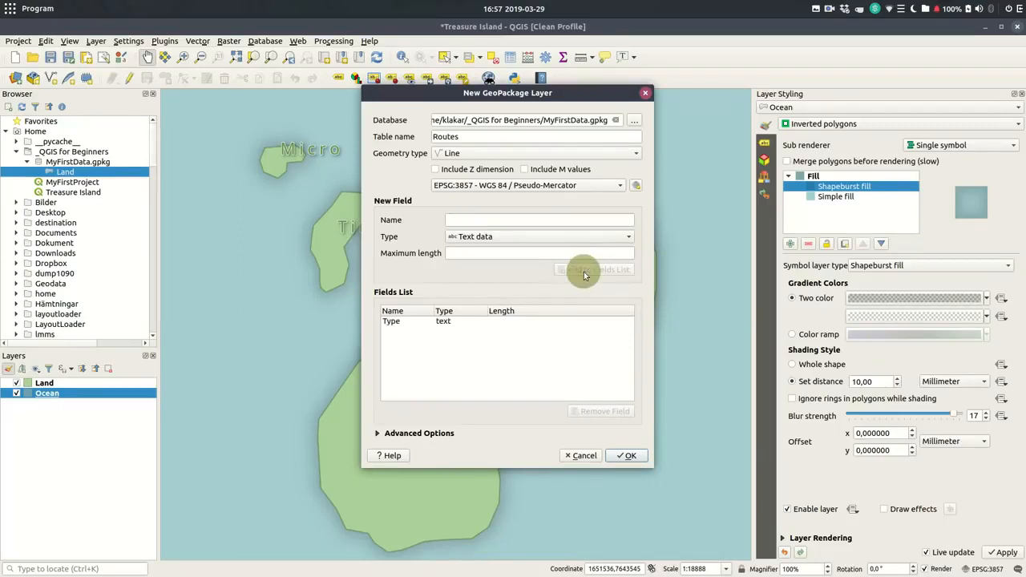
pyautogui.click(531, 220)
pyautogui.write('Name')
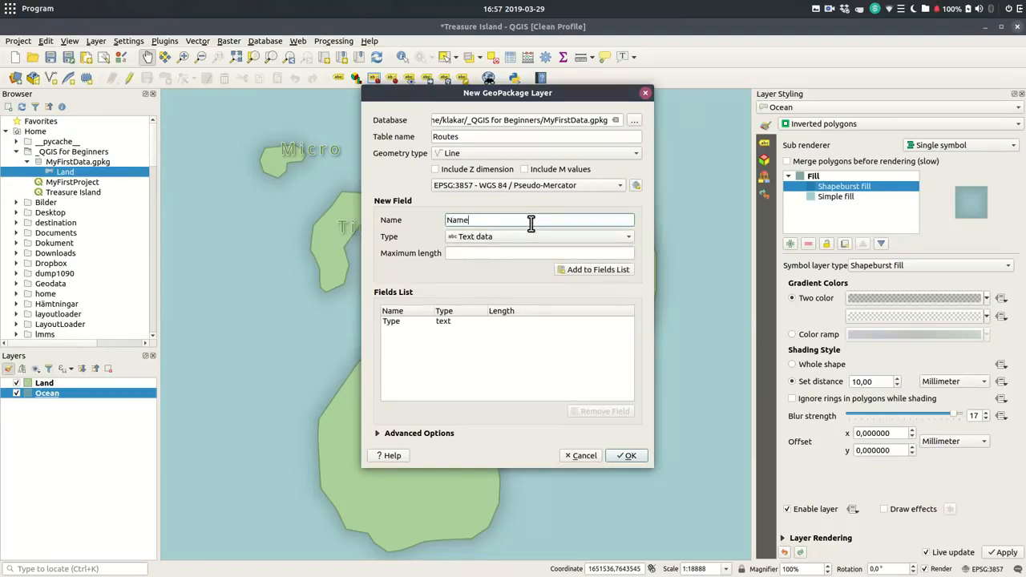
pyautogui.click(611, 270)
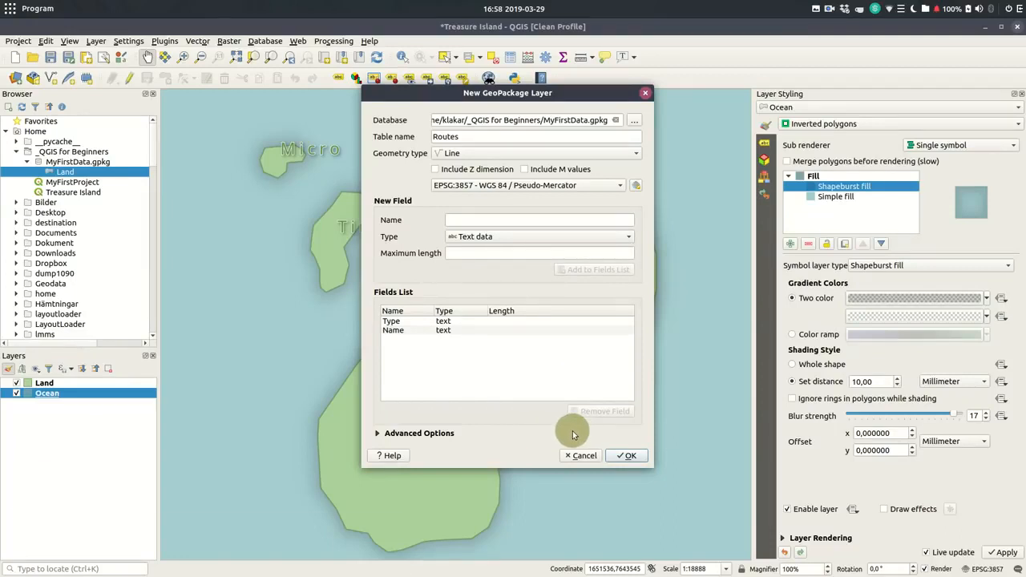
pyautogui.click(627, 455)
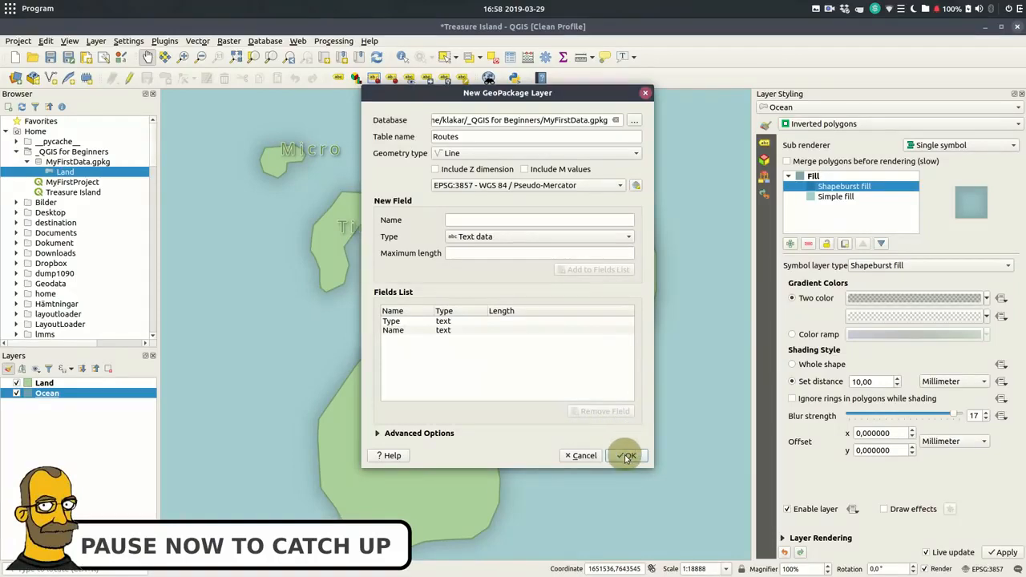
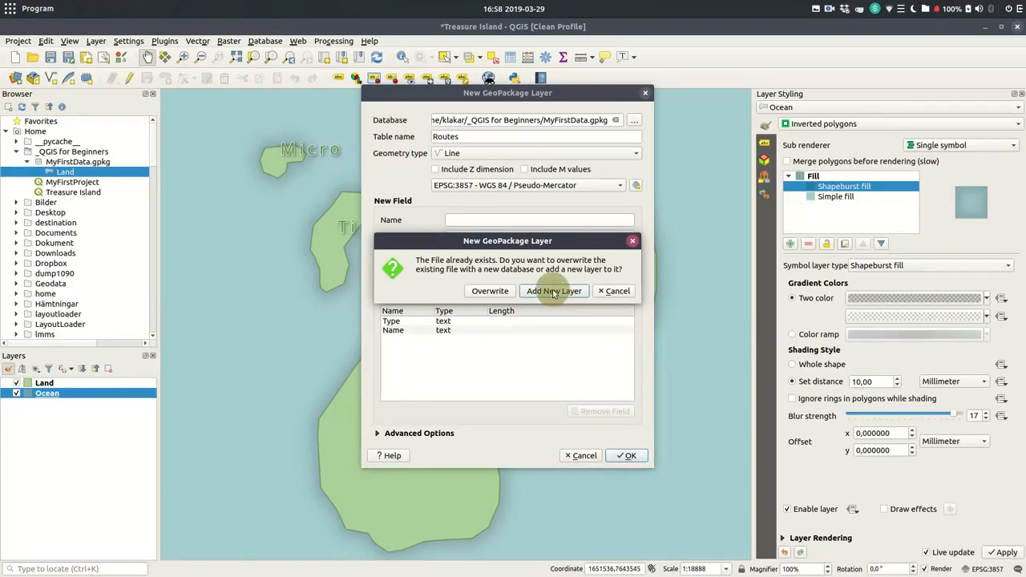
pyautogui.click(552, 292)
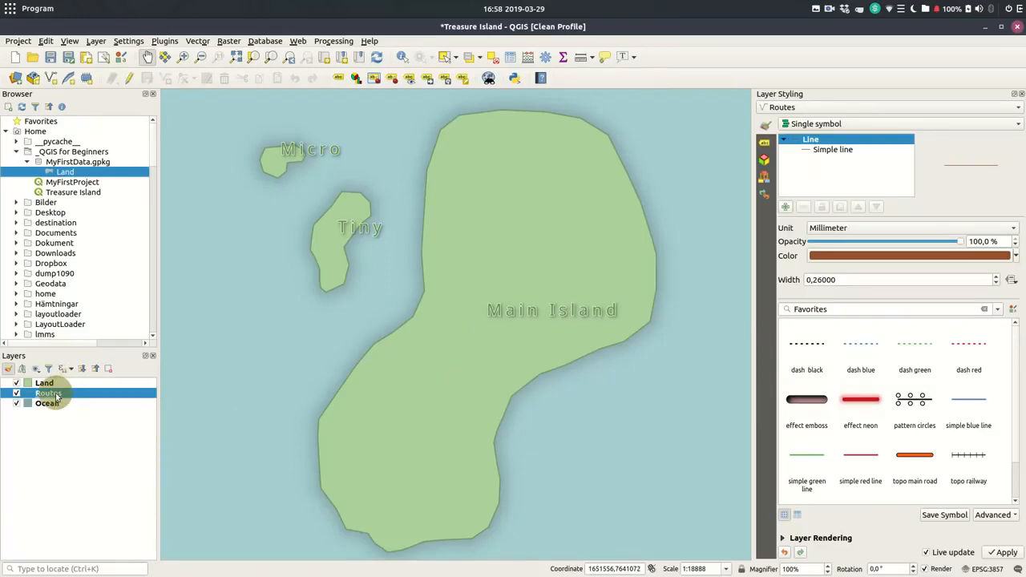
# Step: Move the Land layer beneath Routes and enable editing on the Routes layer
pyautogui.moveTo(64, 385); pyautogui.dragTo(69, 399)
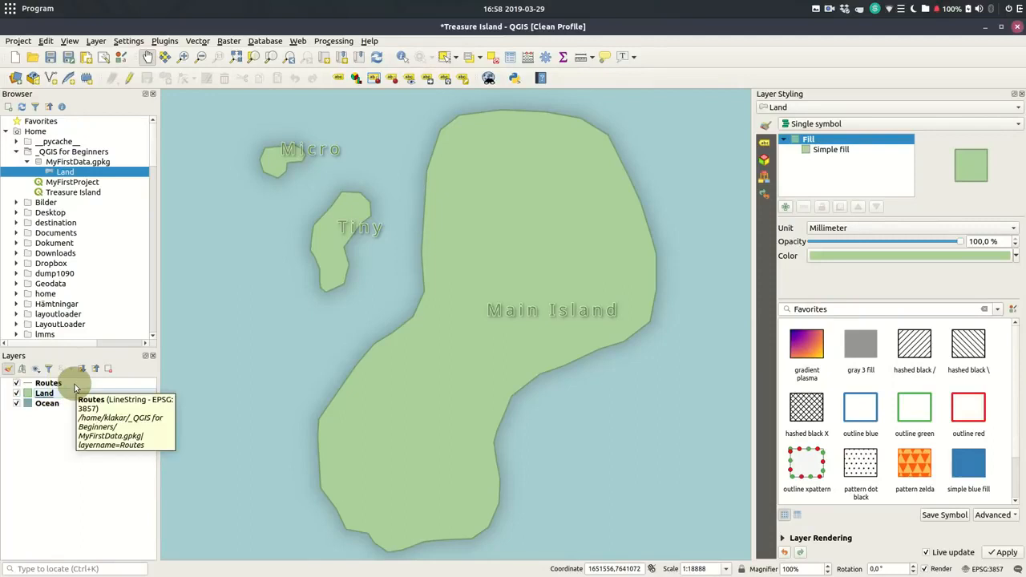
pyautogui.click(75, 384)
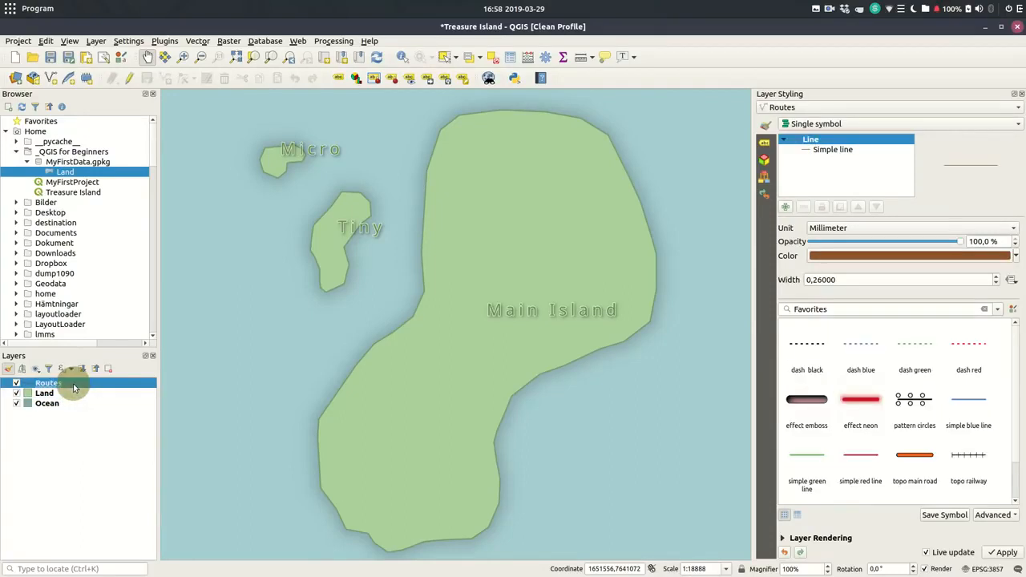
pyautogui.click(132, 77)
# Step: Digitize a line along the western side of Main Island, from its northern end down to the southern end
pyautogui.click(171, 77)
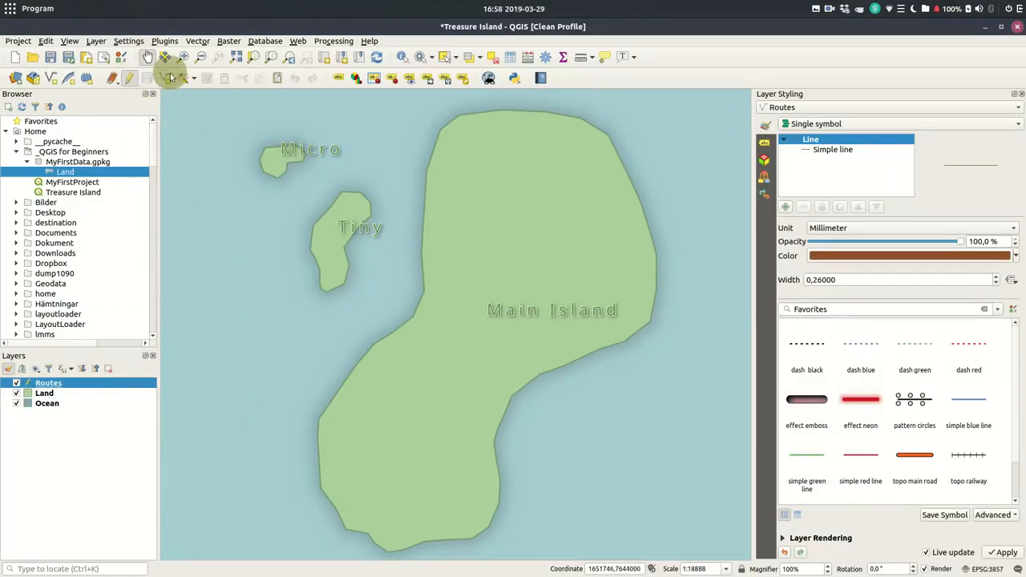
pyautogui.click(465, 136)
pyautogui.click(457, 166)
pyautogui.click(457, 190)
pyautogui.click(463, 219)
pyautogui.click(462, 254)
pyautogui.click(445, 293)
pyautogui.click(410, 347)
pyautogui.click(367, 392)
pyautogui.click(348, 421)
pyautogui.click(345, 476)
pyautogui.rightClick(428, 509)
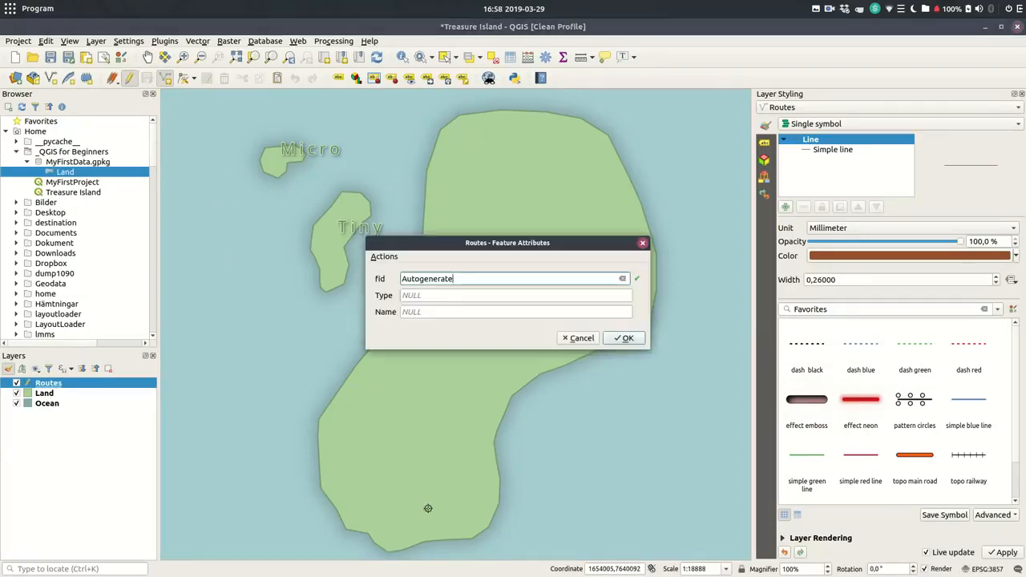
# Step: Set the new line's Type to Trail and its Name to Main Happy, and save the attributes
pyautogui.press('Tab')
pyautogui.write('Trail')
pyautogui.press('Tab')
pyautogui.write('Man')
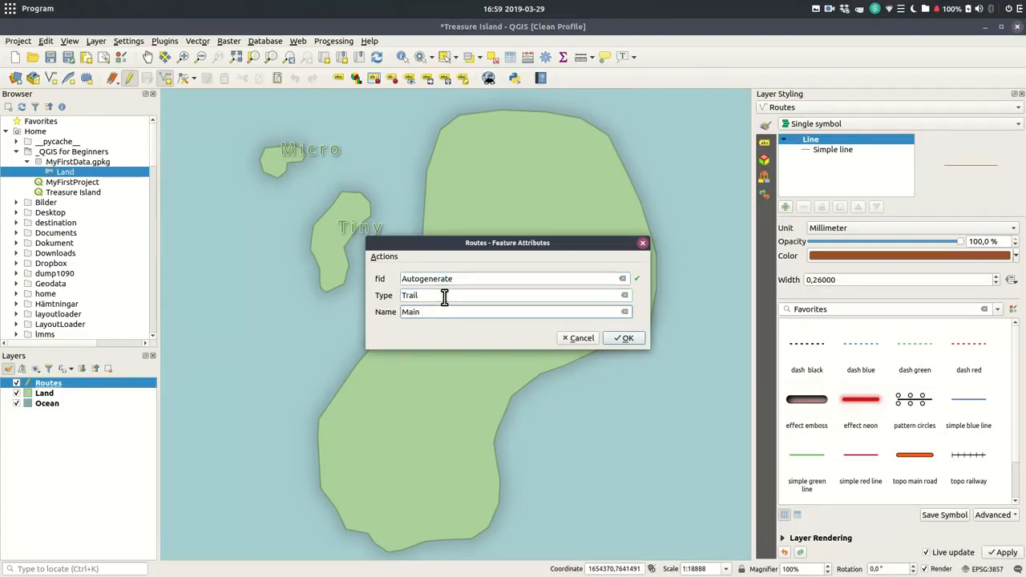
pyautogui.write(' Happy')
pyautogui.press('Return')
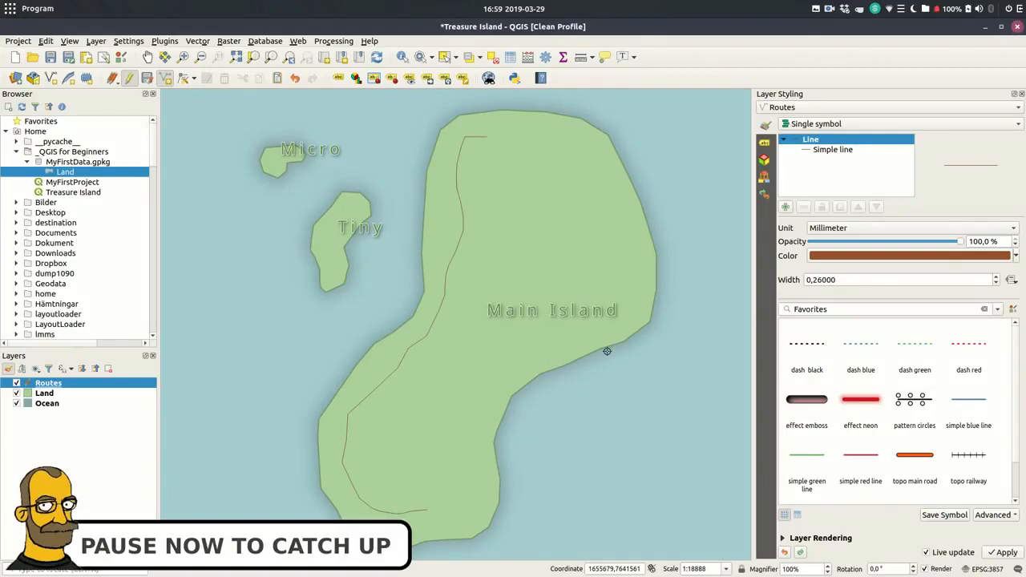
# Step: Set the Routes line width to 0.86 mm and enable snapping through the Snapping Toolbar
pyautogui.scroll(6, 856, 279)
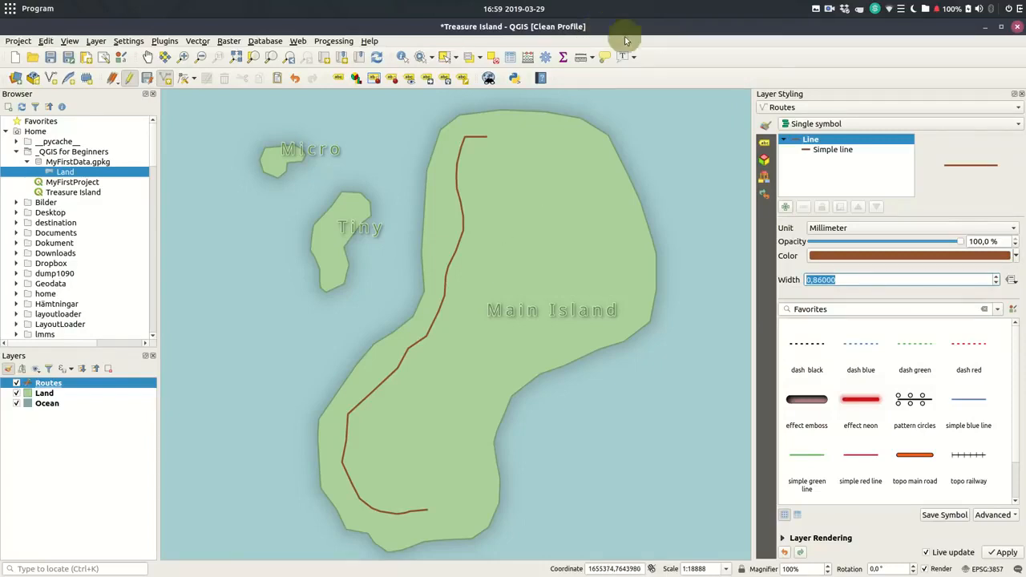
pyautogui.rightClick(675, 58)
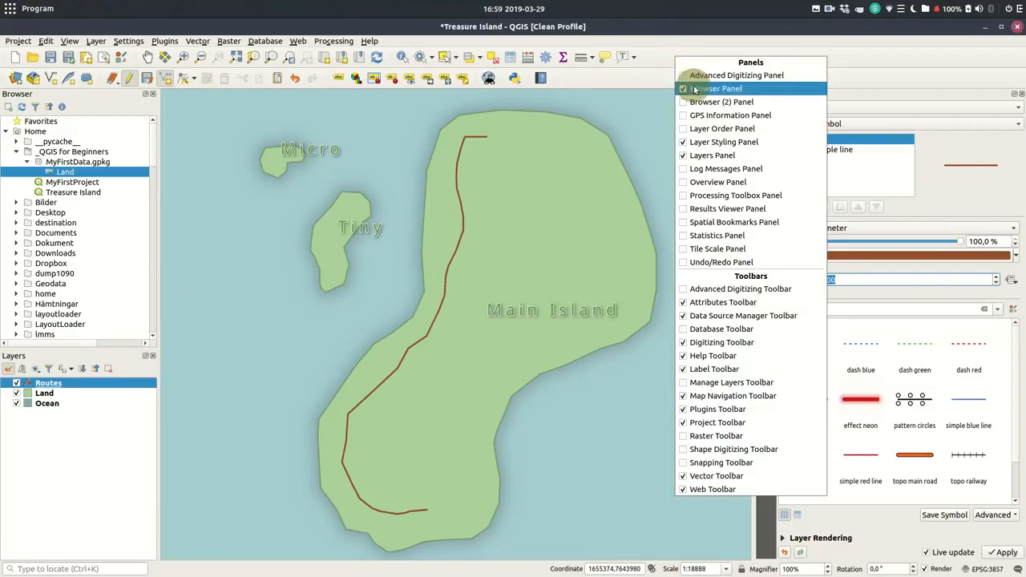
pyautogui.click(683, 464)
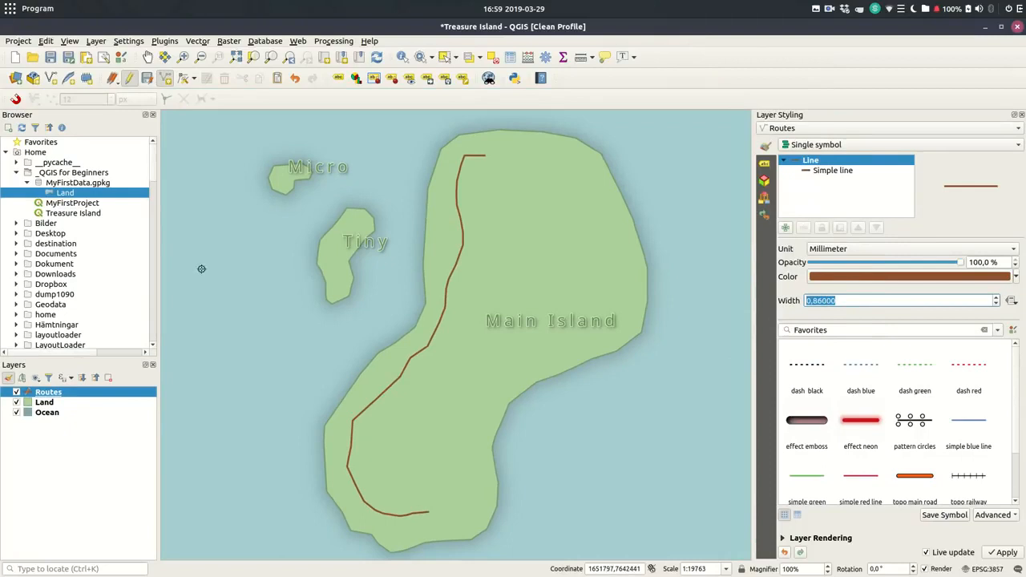
pyautogui.click(17, 100)
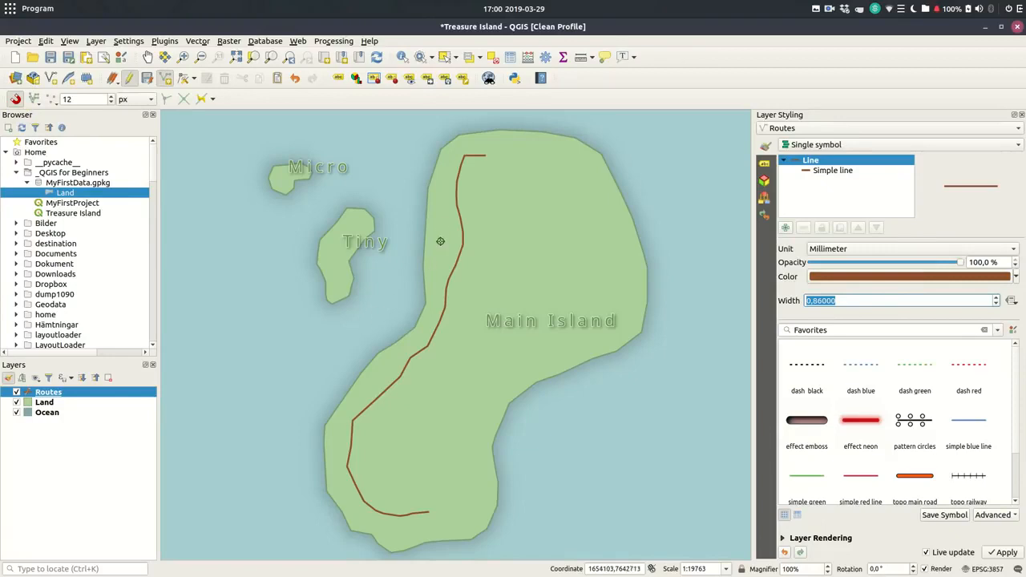
# Step: Digitize a route from the trail's northern end around the eastern side of Main Island, snapping back to the trail at the island's middle
pyautogui.click(485, 156)
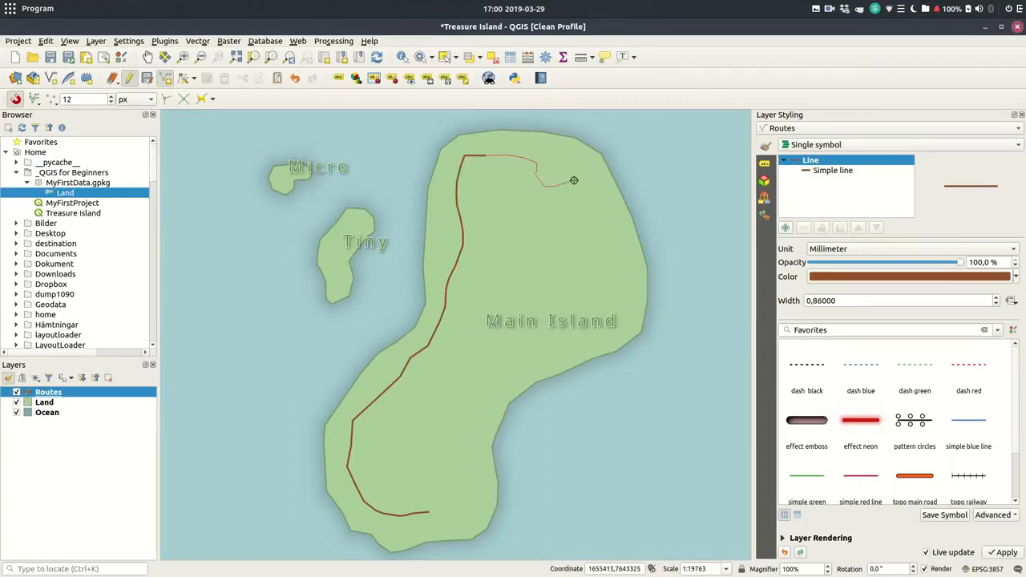
pyautogui.click(604, 252)
pyautogui.click(600, 269)
pyautogui.click(579, 284)
pyautogui.click(583, 311)
pyautogui.click(543, 342)
pyautogui.click(519, 345)
pyautogui.click(503, 348)
pyautogui.click(478, 346)
pyautogui.click(446, 307)
pyautogui.rightClick(448, 309)
# Step: Set the eastern route's Type to Path and save its attributes without a name
pyautogui.moveTo(454, 296); pyautogui.dragTo(394, 293)
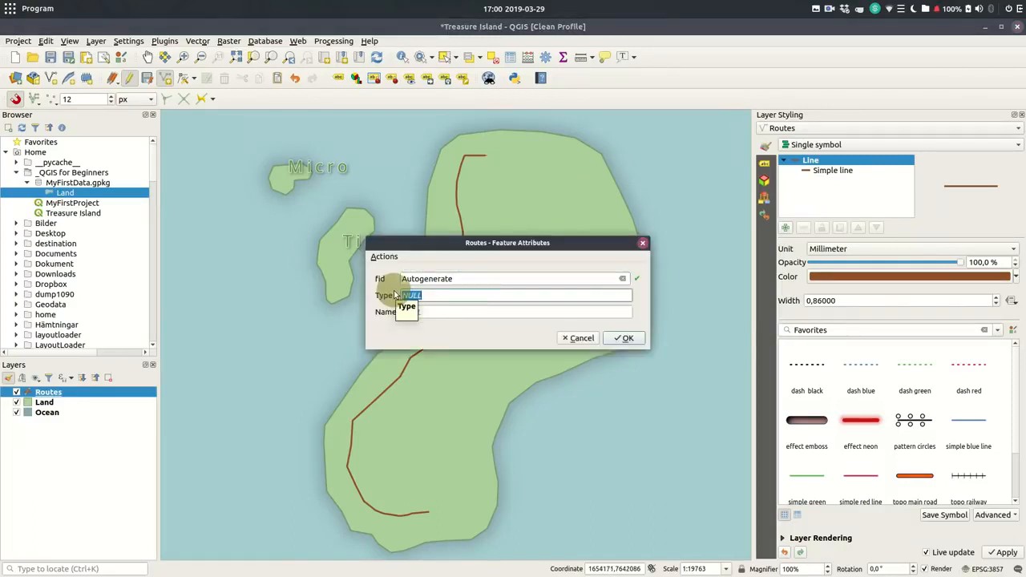
pyautogui.write('track')
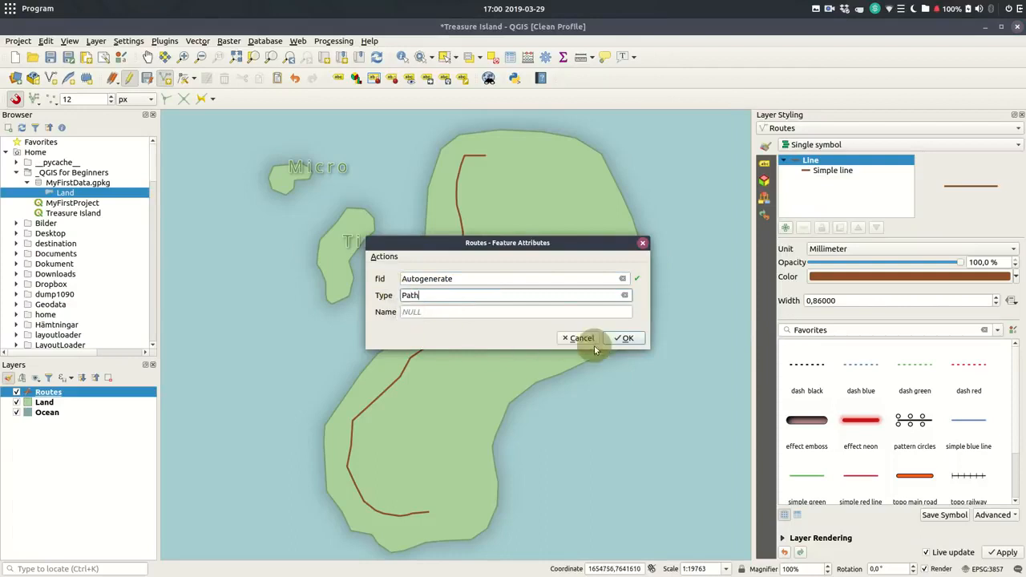
pyautogui.click(623, 337)
# Step: Digitize another route from the eastern path's southern bend down to the trail's southern end, snapped at both ends
pyautogui.click(479, 348)
pyautogui.click(468, 368)
pyautogui.click(462, 394)
pyautogui.click(470, 440)
pyautogui.click(464, 461)
pyautogui.click(433, 483)
pyautogui.click(429, 511)
pyautogui.rightClick(429, 510)
# Step: Set the southern route's Type to Path and finish editing the Routes layer, keeping the edits
pyautogui.press('Tab')
pyautogui.write('Path')
pyautogui.click(625, 338)
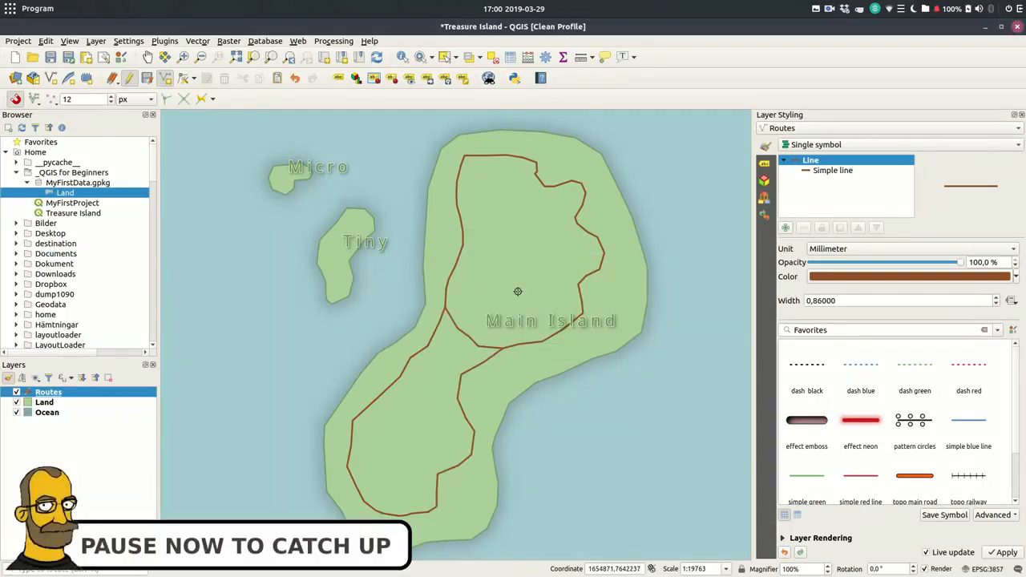
pyautogui.click(129, 80)
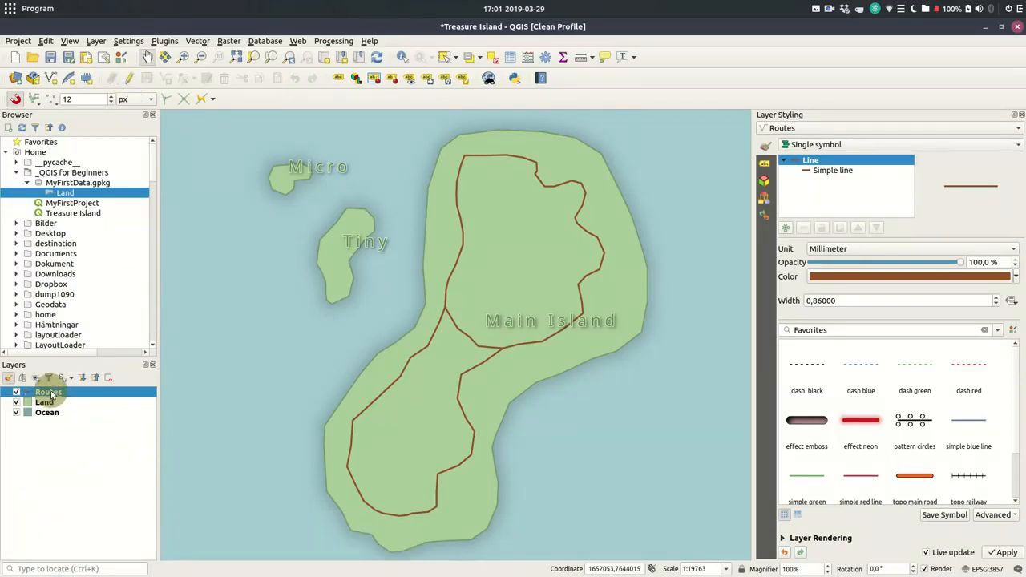
# Step: Switch the Routes layer to Categorized symbols based on the Type column and classify its values
pyautogui.click(848, 174)
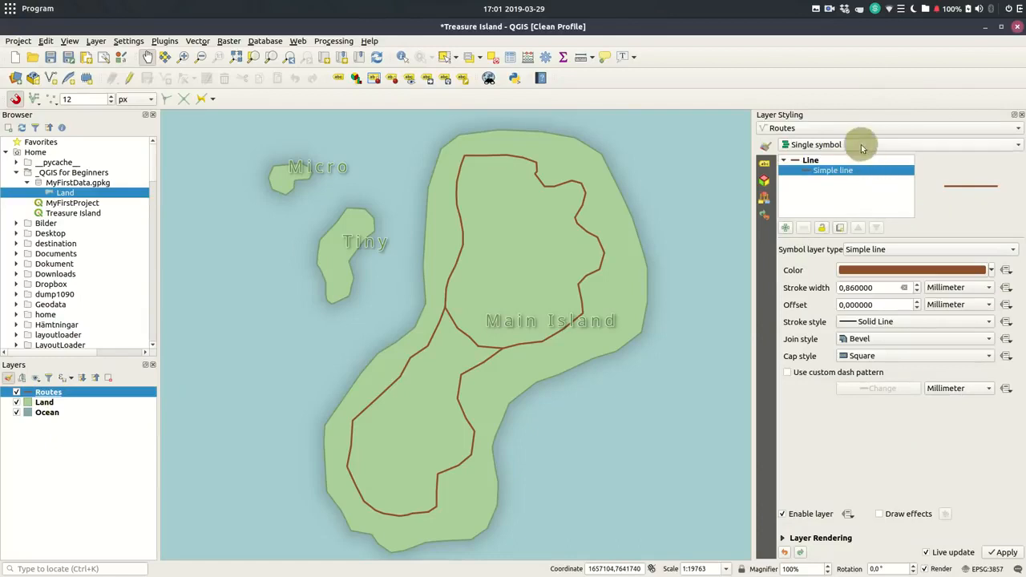
pyautogui.click(861, 144)
pyautogui.click(862, 161)
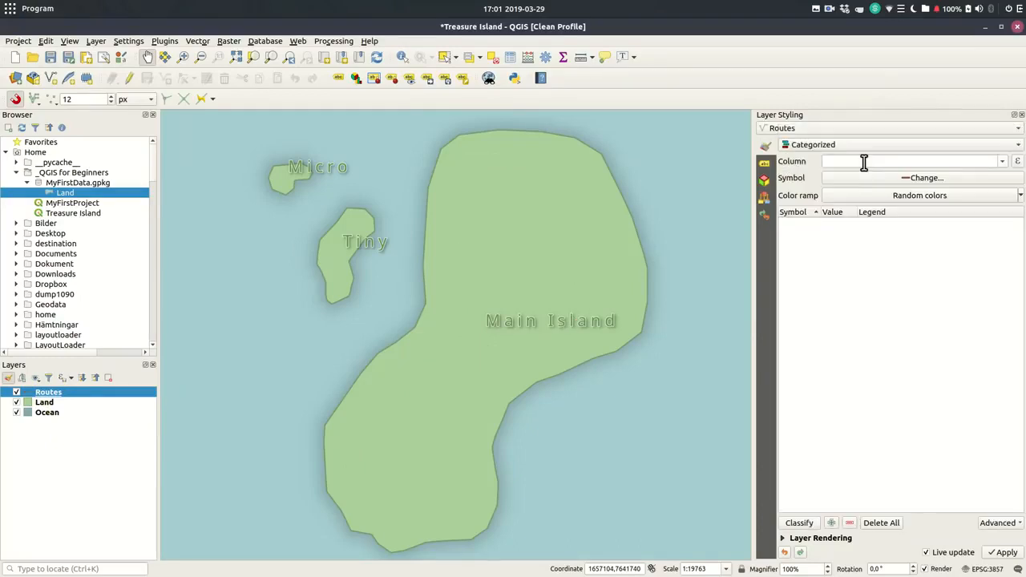
pyautogui.click(1002, 161)
pyautogui.click(930, 189)
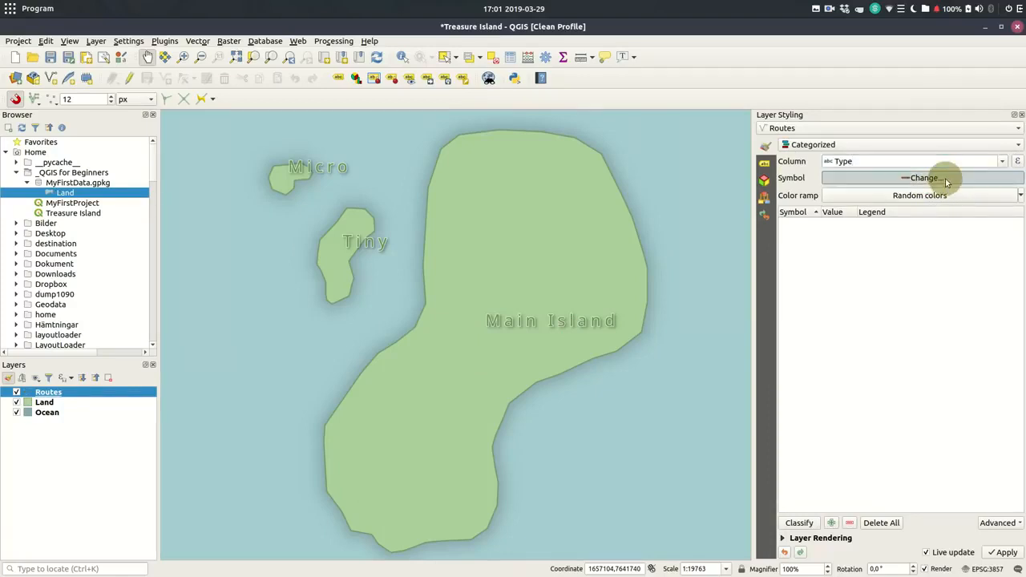
pyautogui.click(946, 178)
pyautogui.click(791, 139)
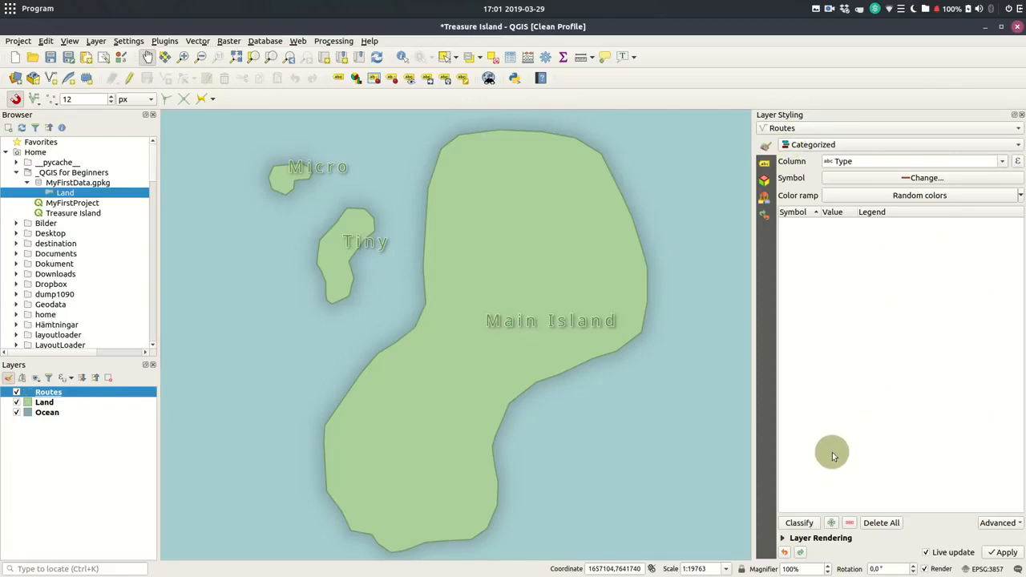
pyautogui.click(811, 523)
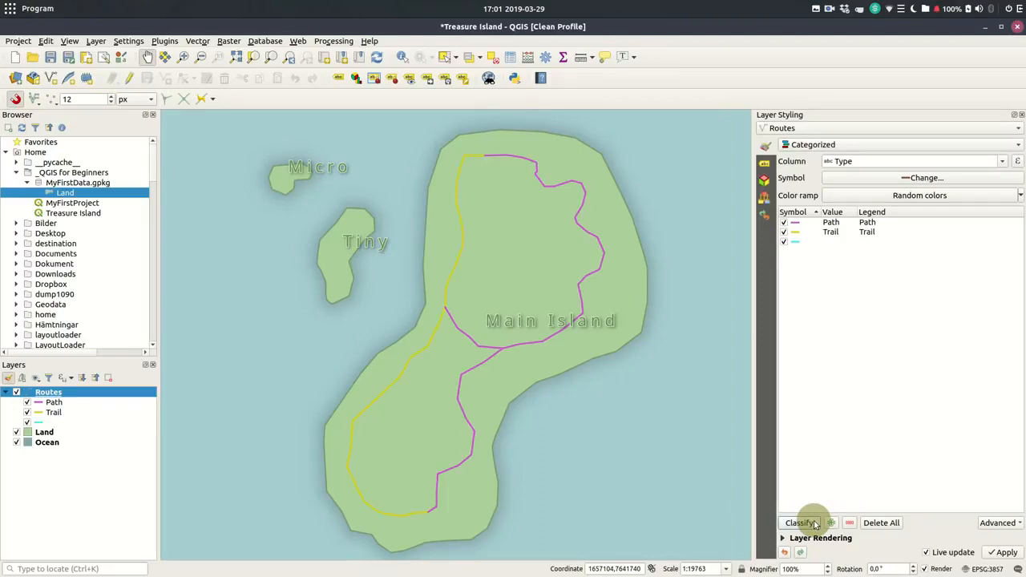
# Step: Style the Path category's simple line in black with a 0.46 mm stroke width and the Dot Line stroke style
pyautogui.doubleClick(796, 227)
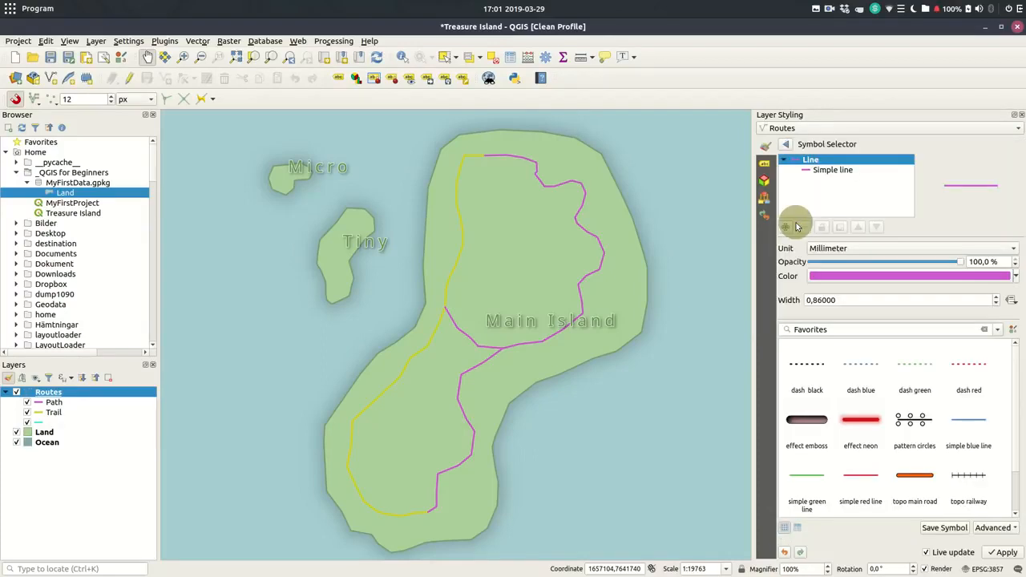
pyautogui.click(1015, 278)
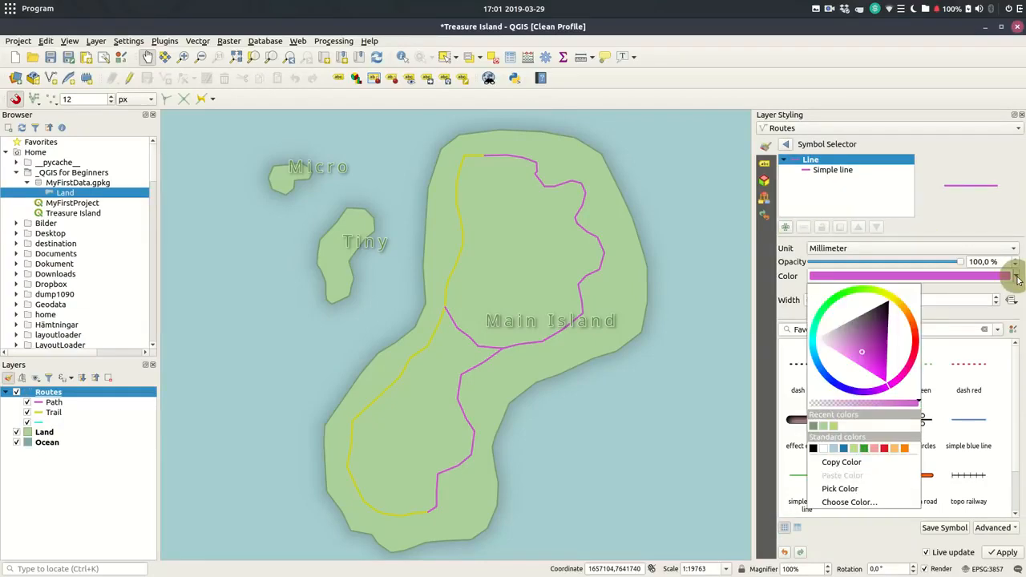
pyautogui.click(884, 301)
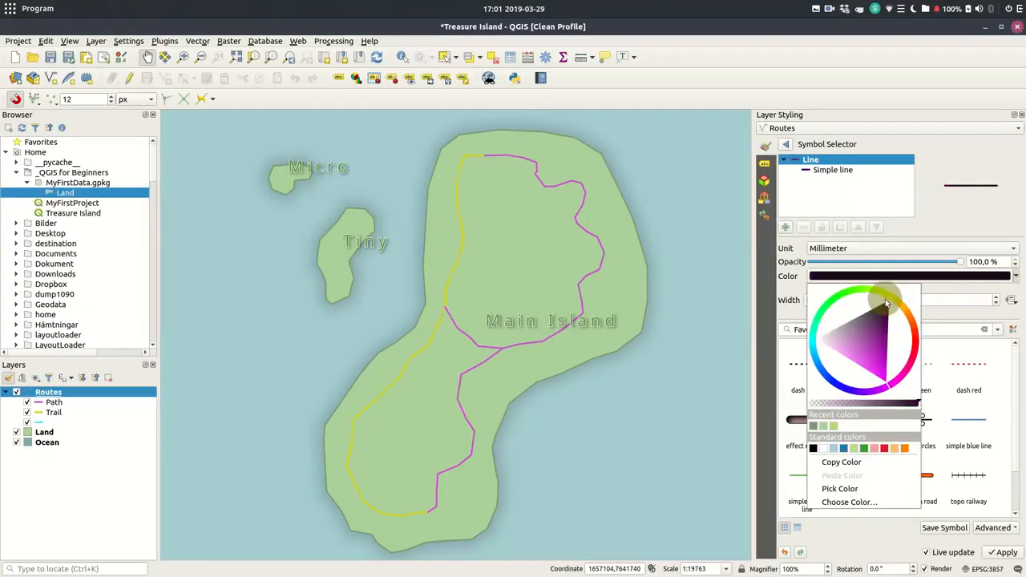
pyautogui.click(831, 190)
pyautogui.click(832, 171)
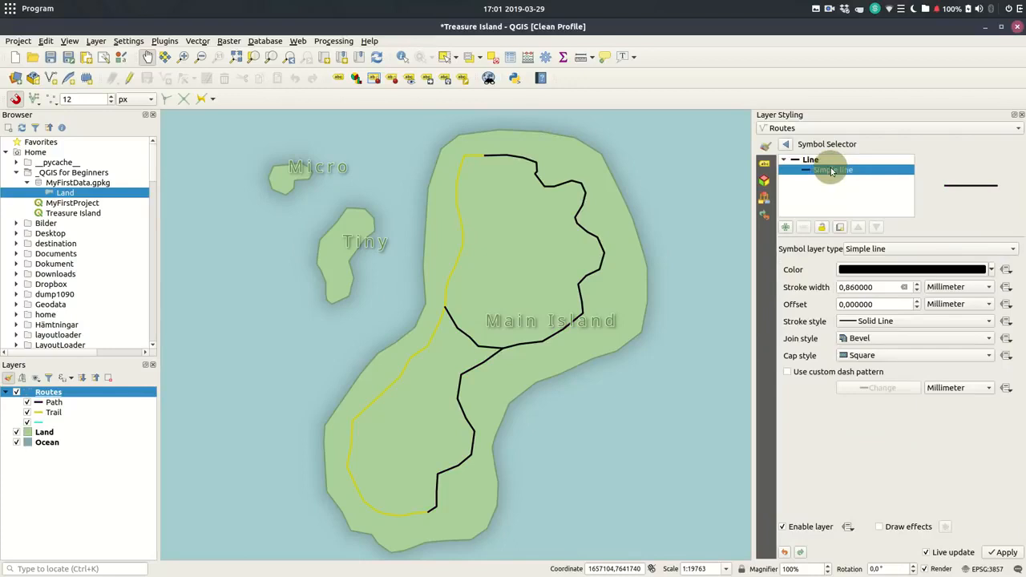
pyautogui.scroll(-2, 883, 288)
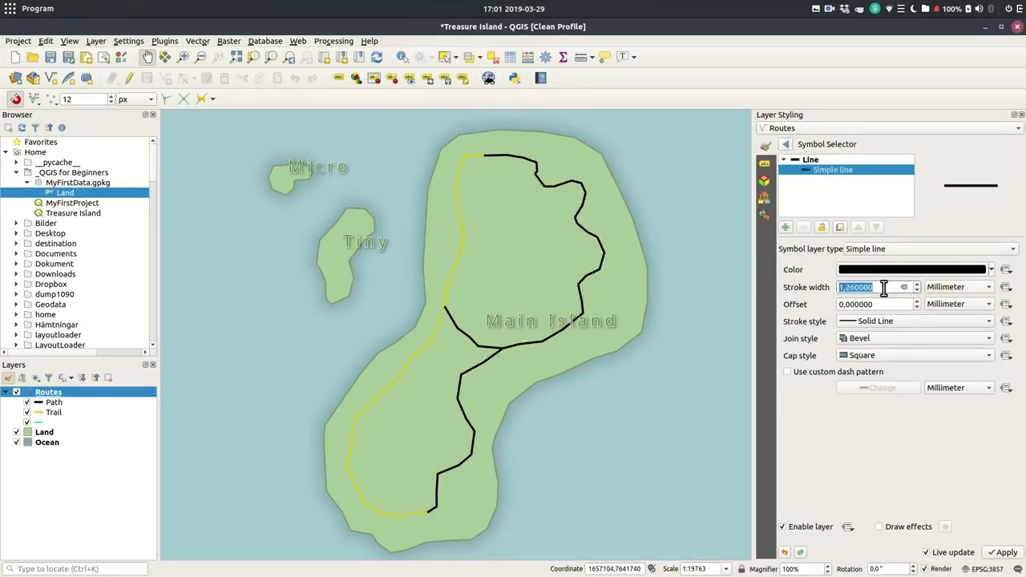
pyautogui.click(921, 323)
pyautogui.click(917, 361)
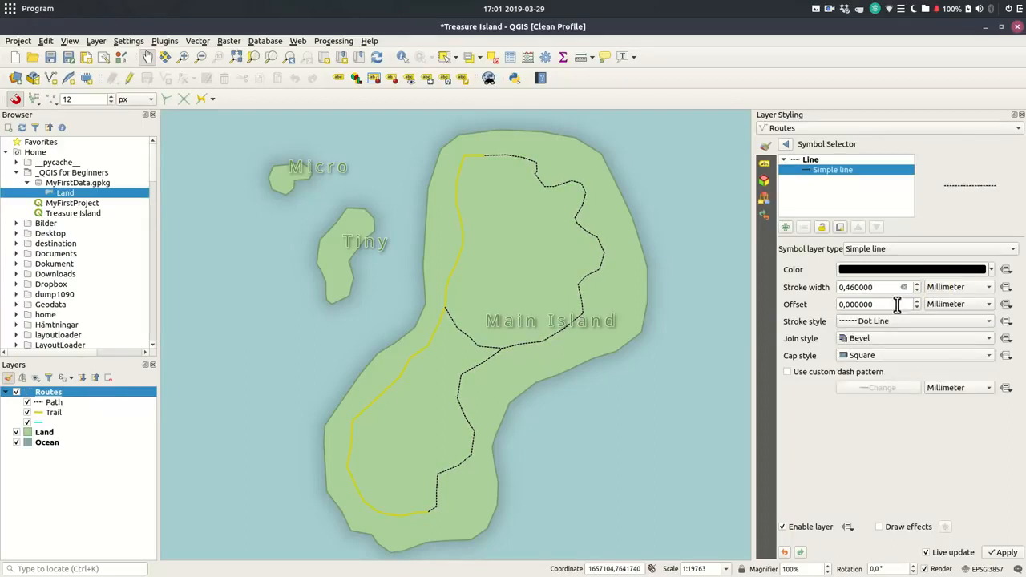
pyautogui.click(786, 145)
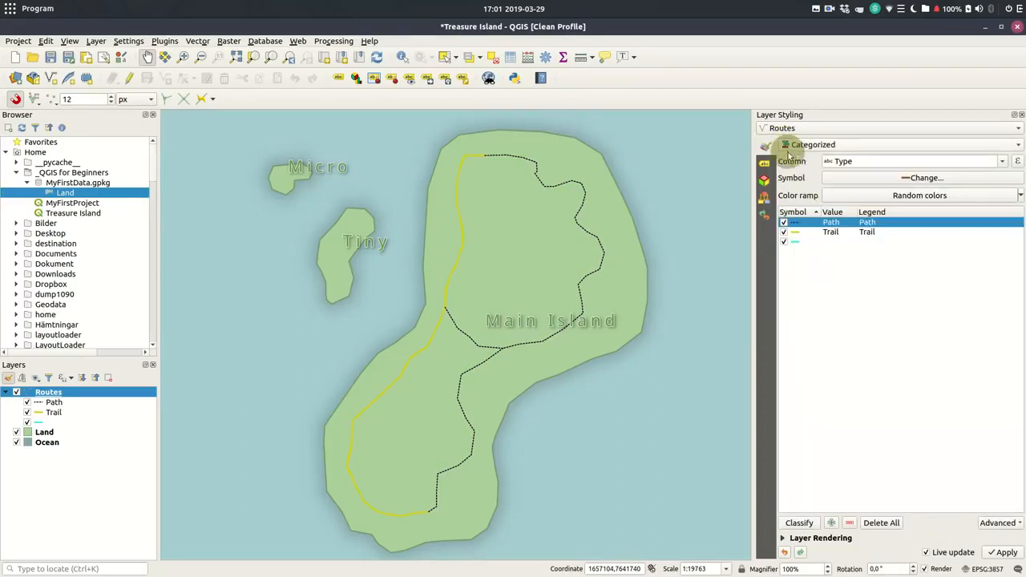
# Step: Style the Trail category's simple line in black with the Dash Line stroke style
pyautogui.click(797, 234)
pyautogui.doubleClick(796, 234)
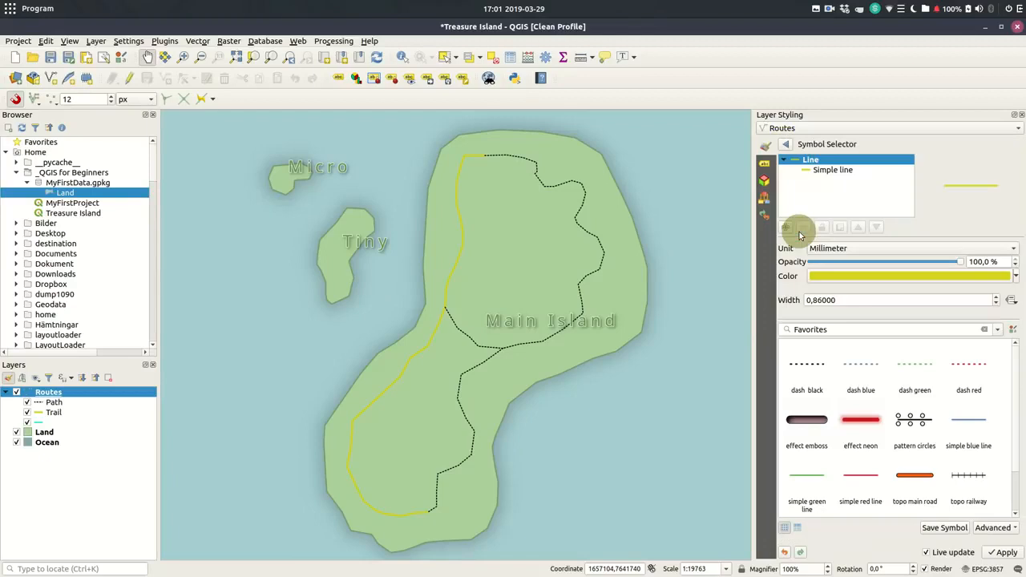
pyautogui.click(869, 180)
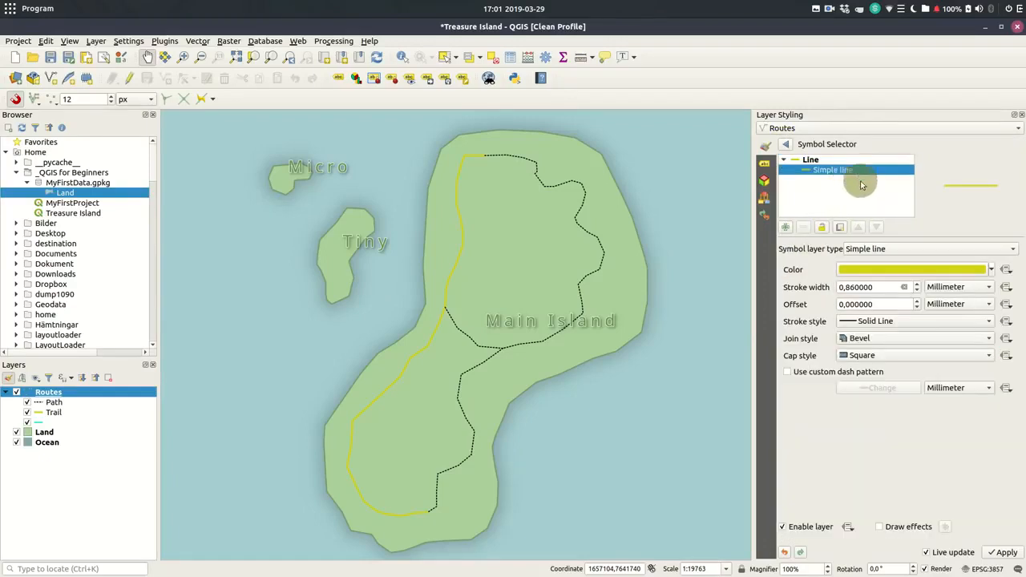
pyautogui.click(991, 270)
pyautogui.moveTo(920, 328); pyautogui.dragTo(831, 333)
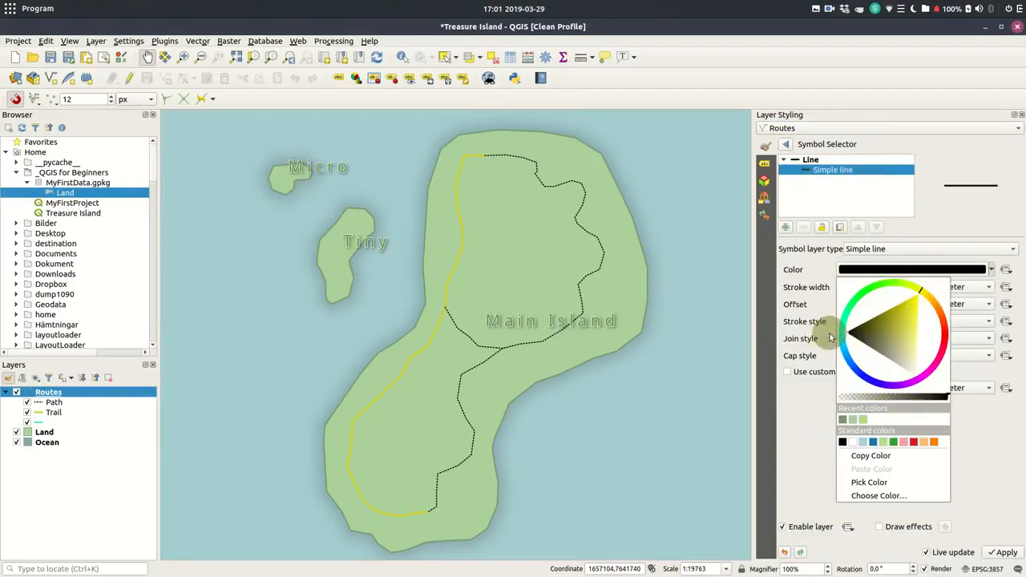
pyautogui.click(816, 263)
pyautogui.click(877, 319)
pyautogui.click(877, 336)
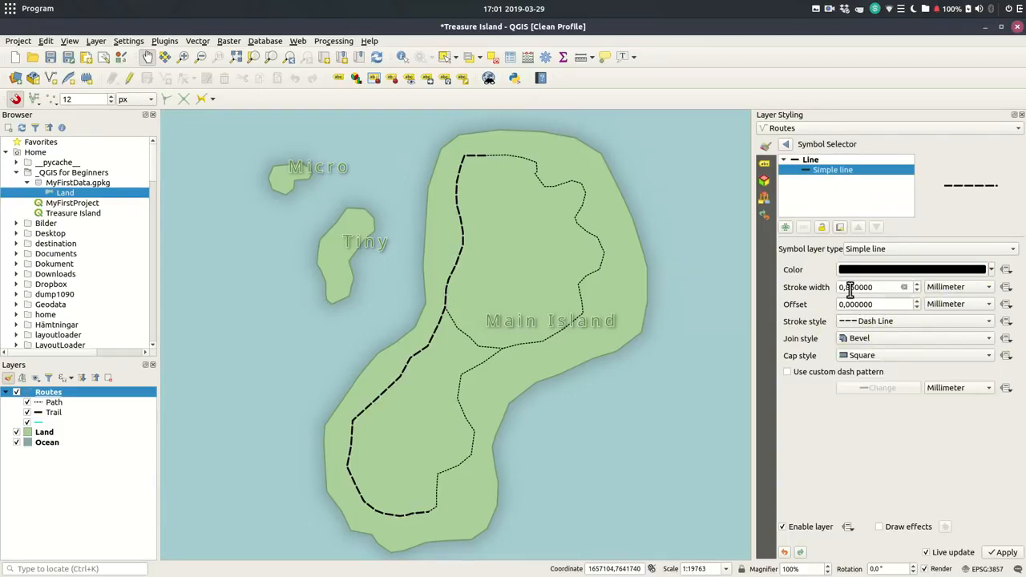
pyautogui.click(786, 150)
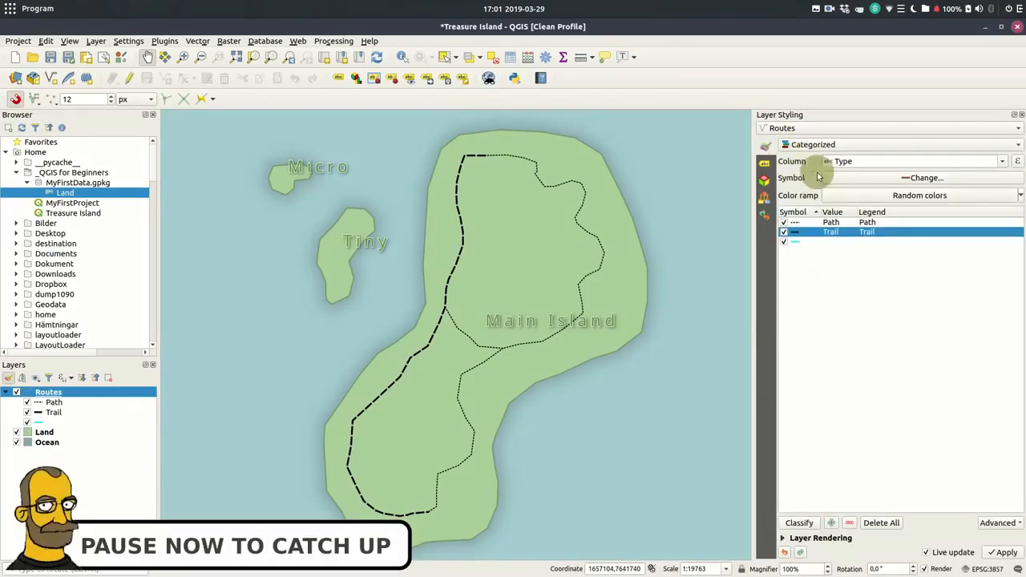
# Step: Turn on single labels for the Routes layer, labelled with the Name field
pyautogui.click(774, 165)
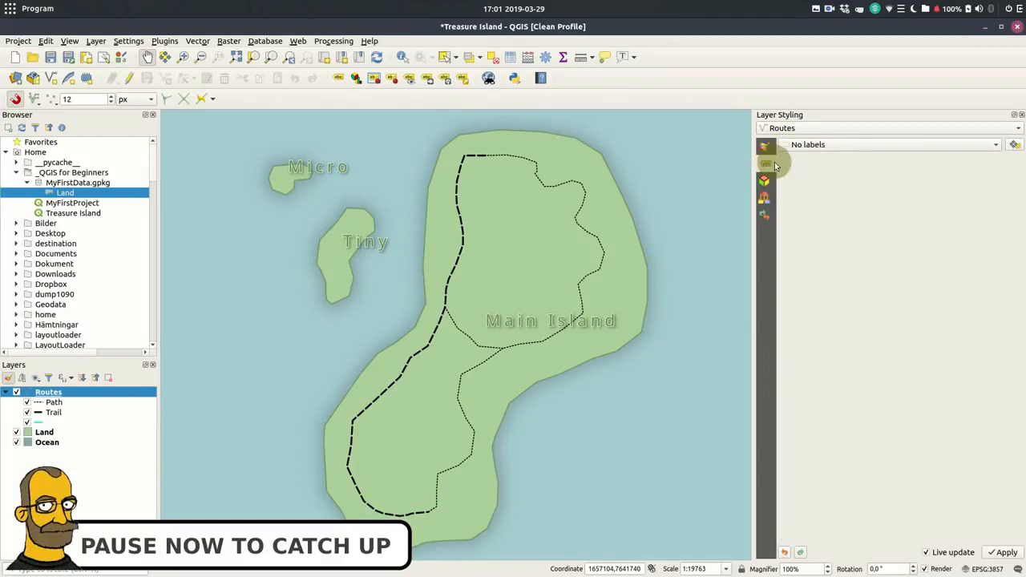
pyautogui.click(991, 144)
pyautogui.click(906, 163)
pyautogui.click(898, 163)
pyautogui.click(841, 199)
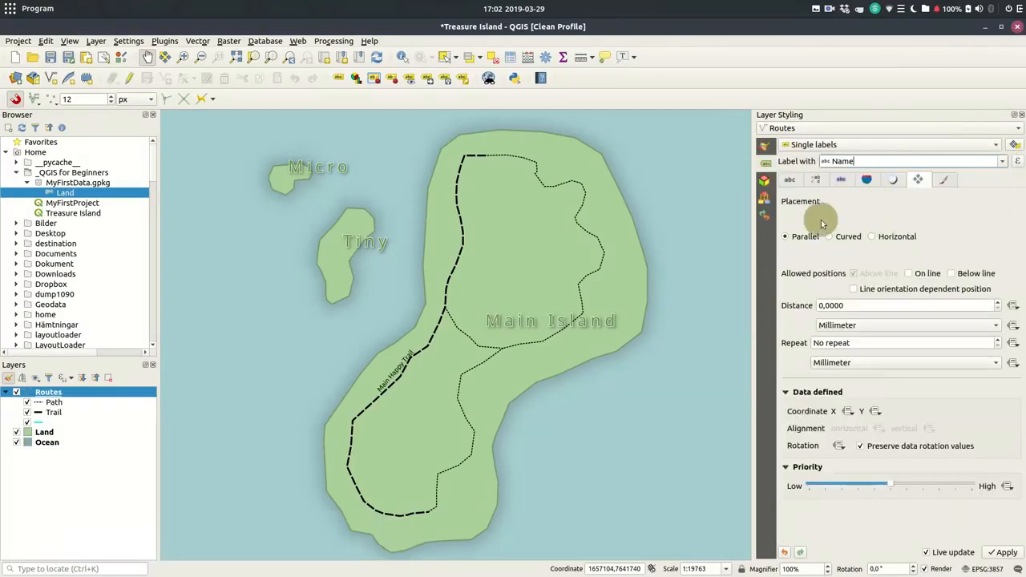
# Step: Format the Routes label text at 18 points with 1.5 letter spacing and a light italic style
pyautogui.click(790, 179)
pyautogui.doubleClick(876, 271)
pyautogui.scroll(1, 899, 361)
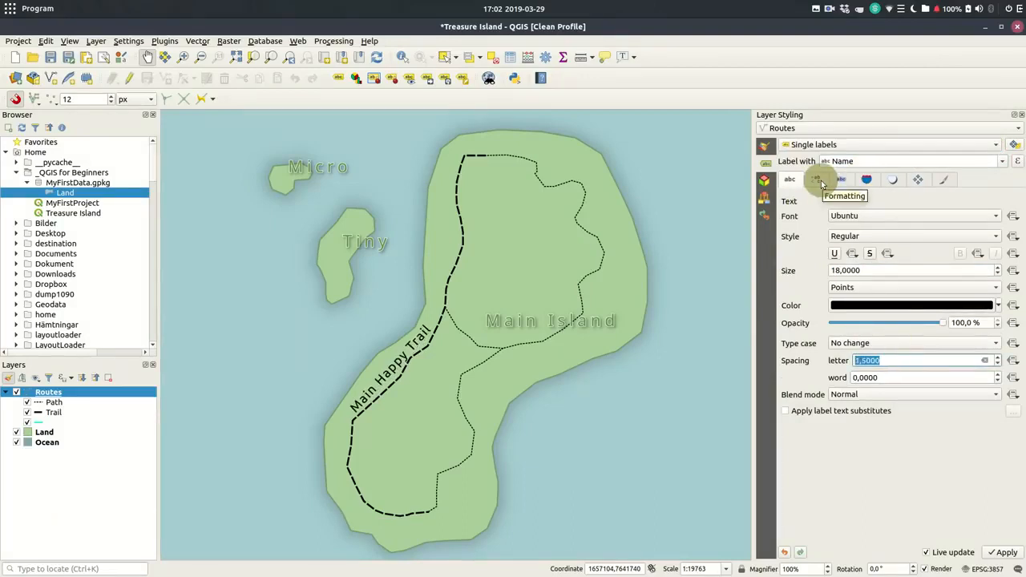
pyautogui.click(882, 235)
pyautogui.click(881, 210)
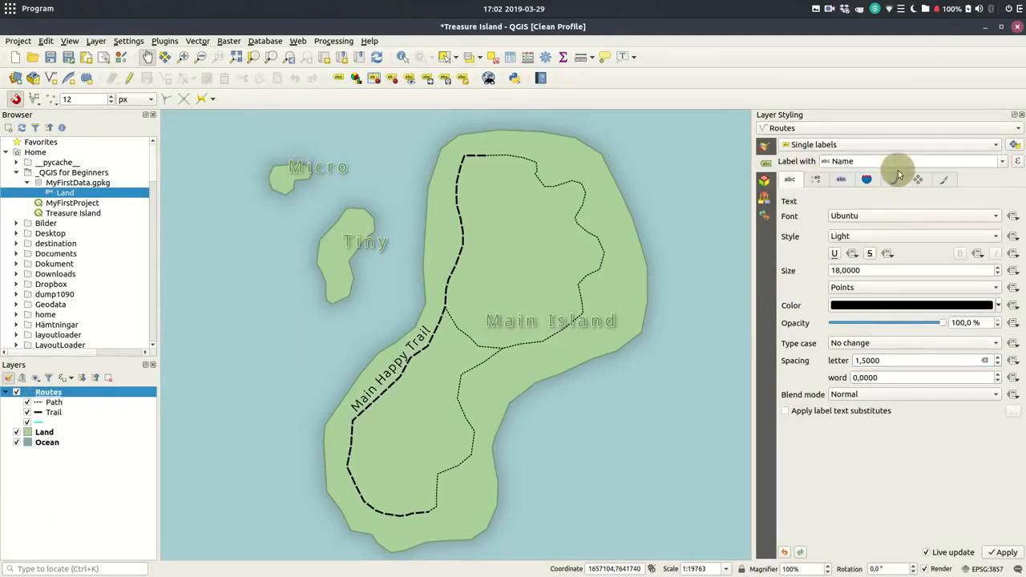
pyautogui.click(904, 236)
# Step: Set the Routes labels' placement to Curved so the text follows the lines
pyautogui.click(891, 183)
pyautogui.click(918, 181)
pyautogui.click(829, 236)
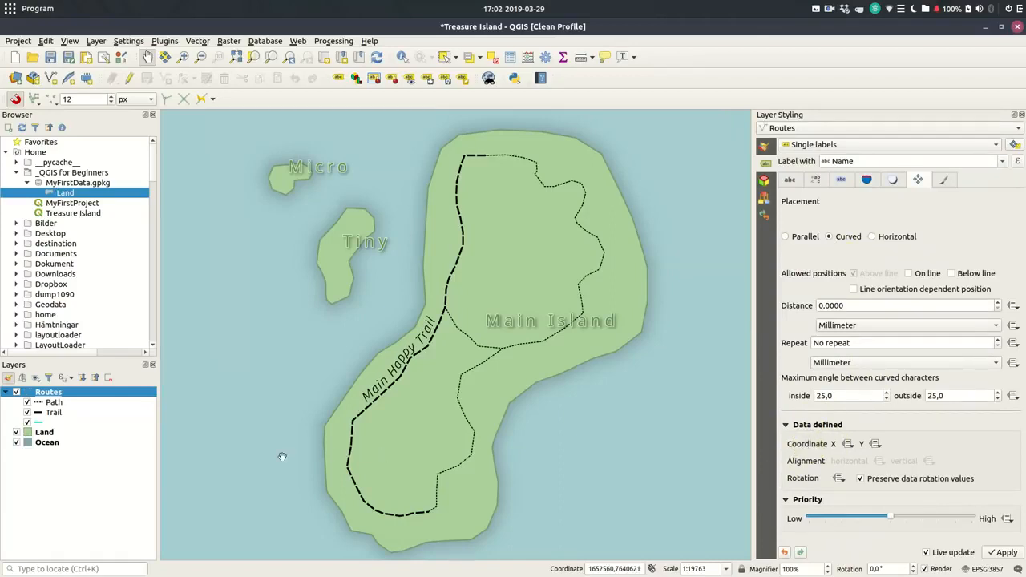
# Step: Save the Routes layer's current style through its layer properties and accept the dialog
pyautogui.doubleClick(50, 393)
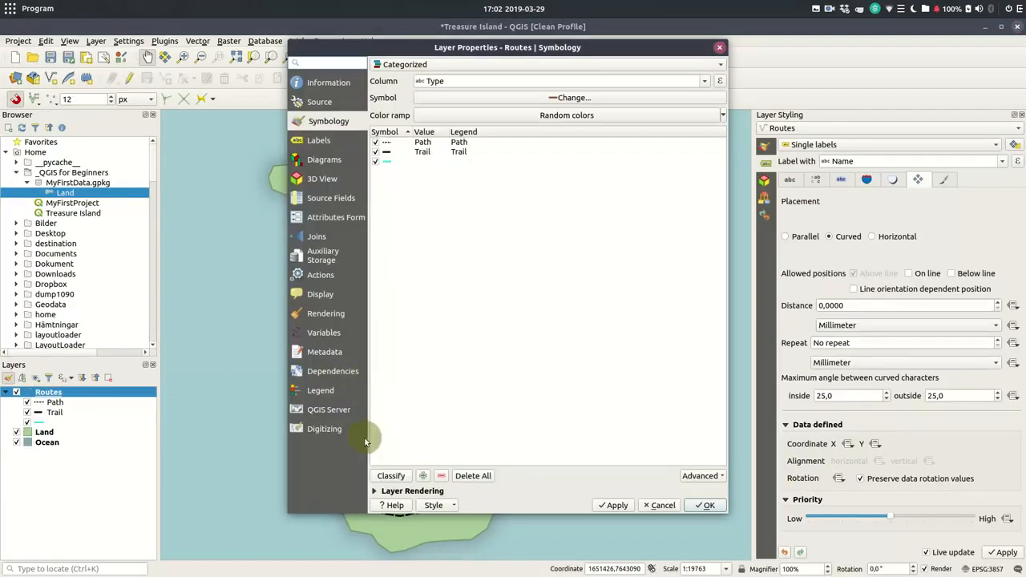
pyautogui.click(435, 503)
pyautogui.click(458, 437)
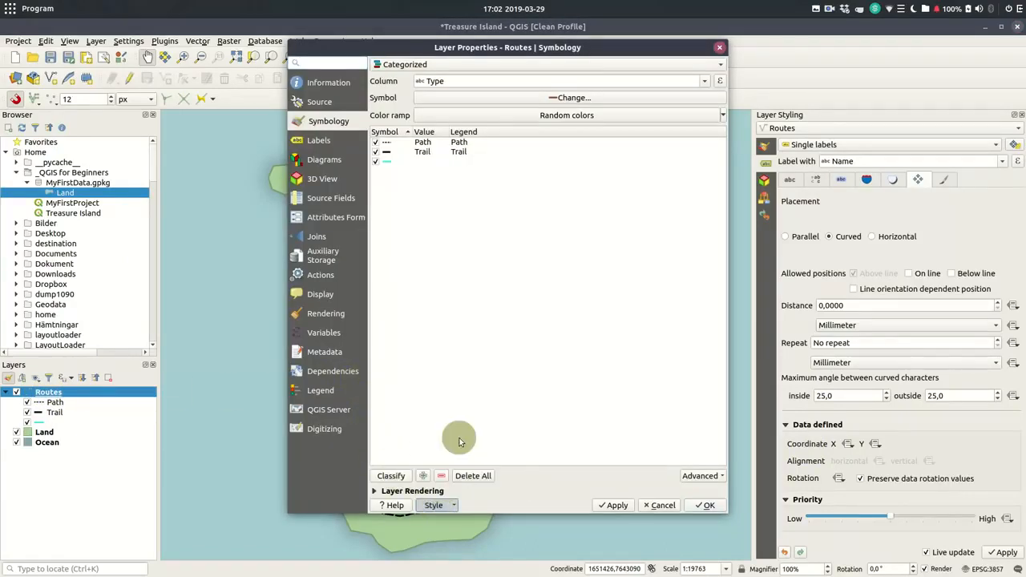
pyautogui.click(550, 291)
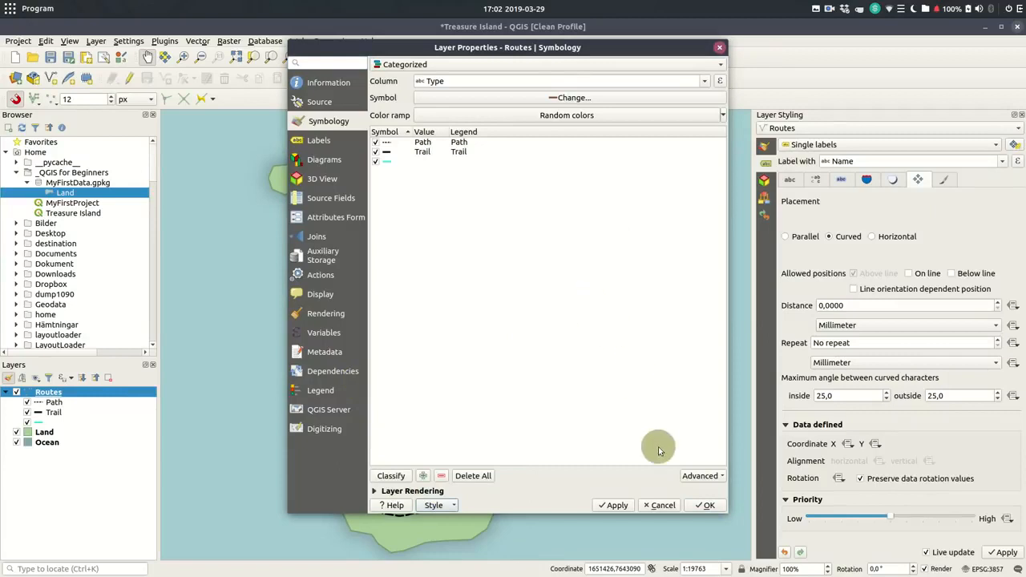
pyautogui.click(704, 505)
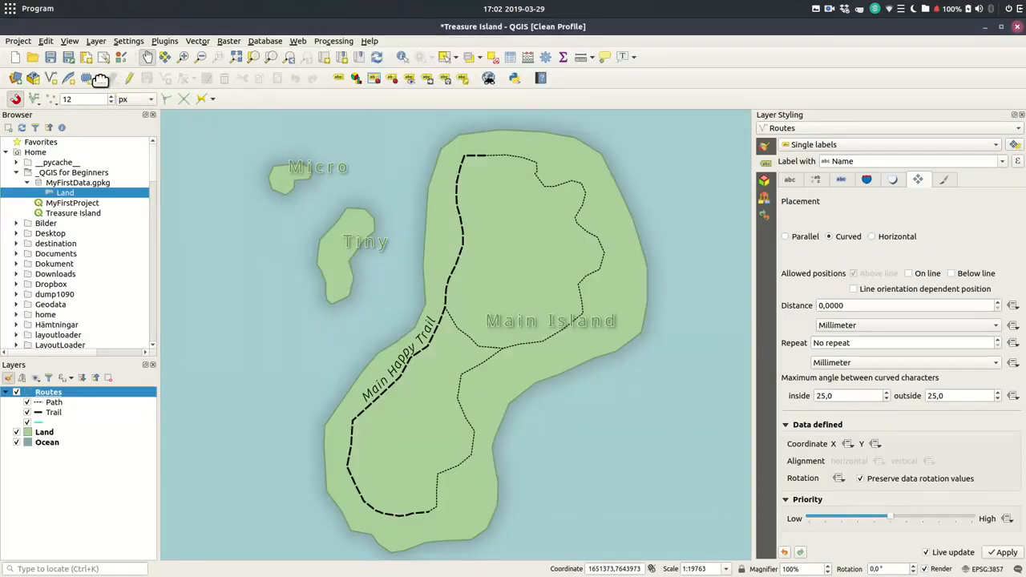
# Step: Set up a new GeoPackage layer in MyFirstData.gpkg with the table name Points and Point geometry
pyautogui.click(33, 80)
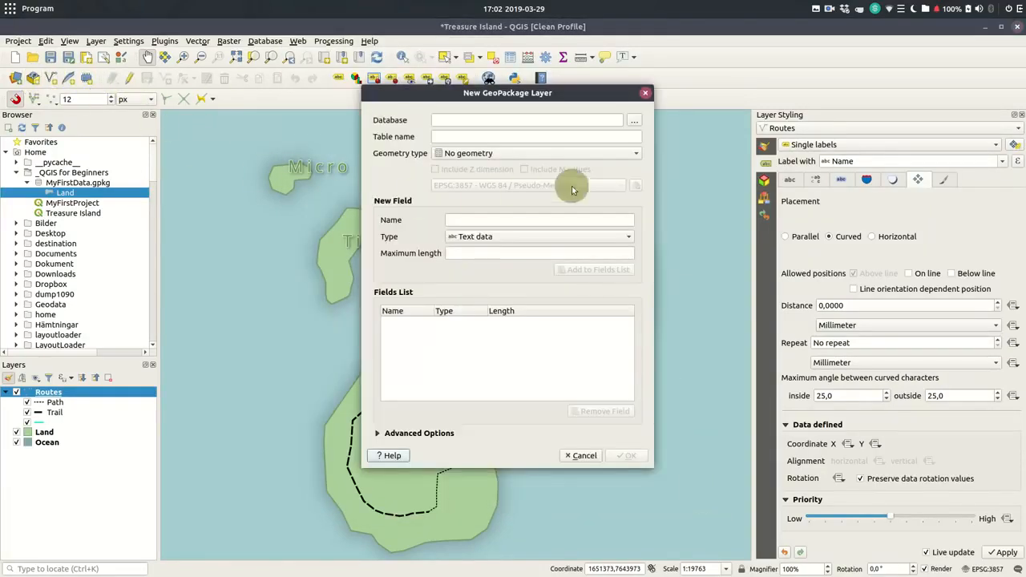
pyautogui.click(639, 124)
pyautogui.doubleClick(394, 193)
pyautogui.moveTo(513, 137); pyautogui.dragTo(361, 136)
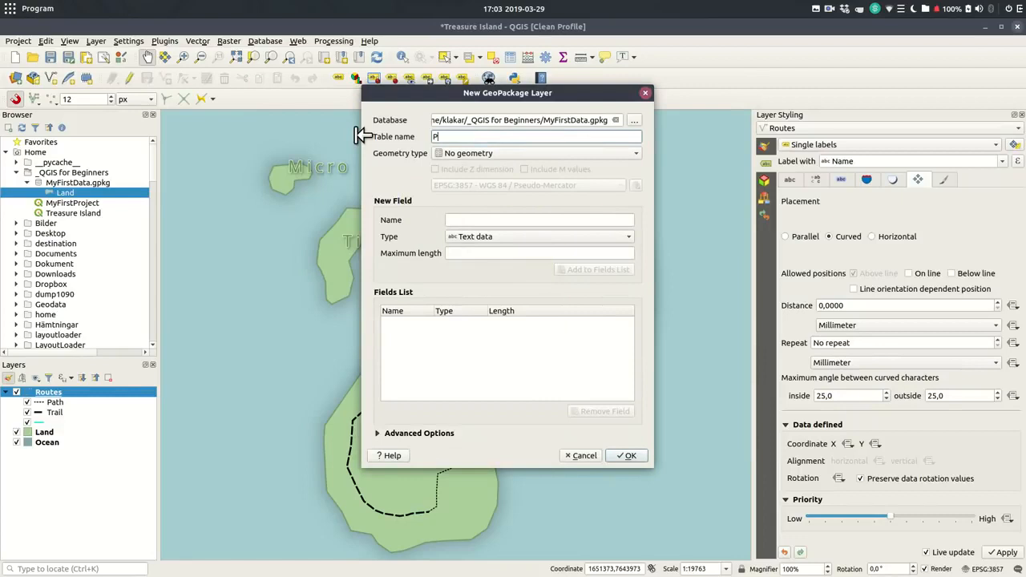
pyautogui.write('Points')
pyautogui.click(453, 153)
pyautogui.click(471, 168)
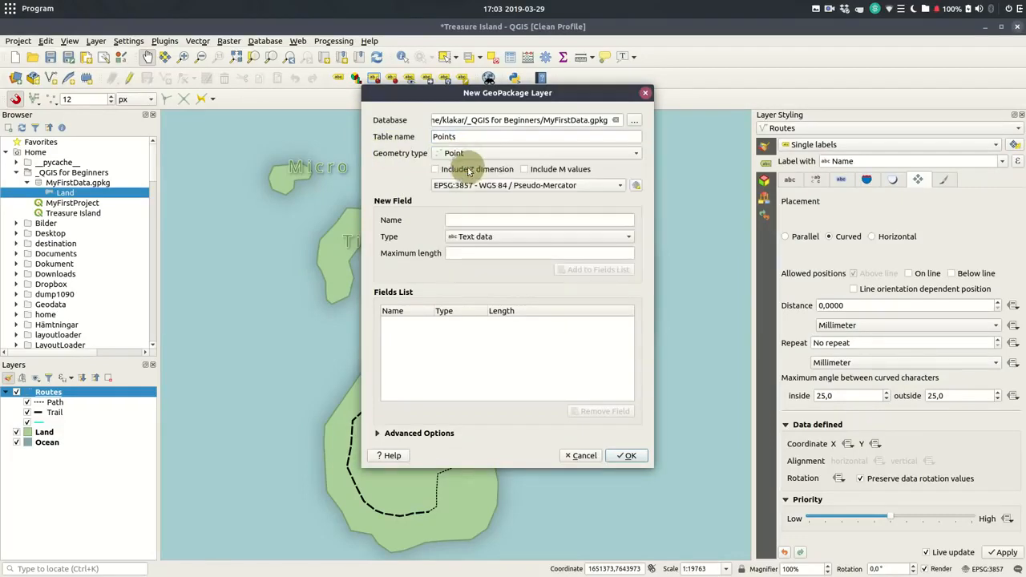
# Step: Add the text fields Type and Name, and create the Points layer as a new layer in the existing GeoPackage
pyautogui.click(570, 221)
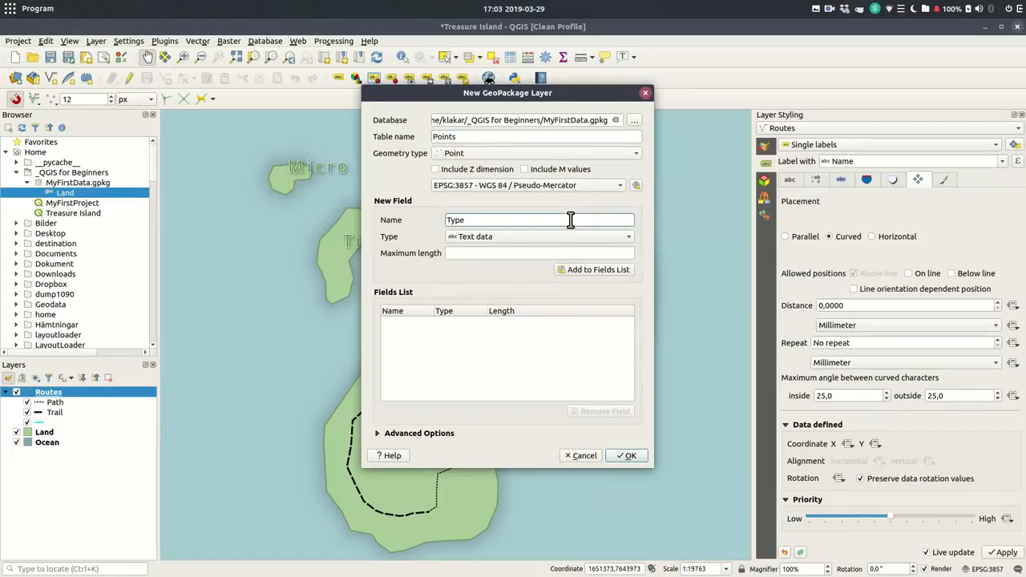
pyautogui.click(578, 270)
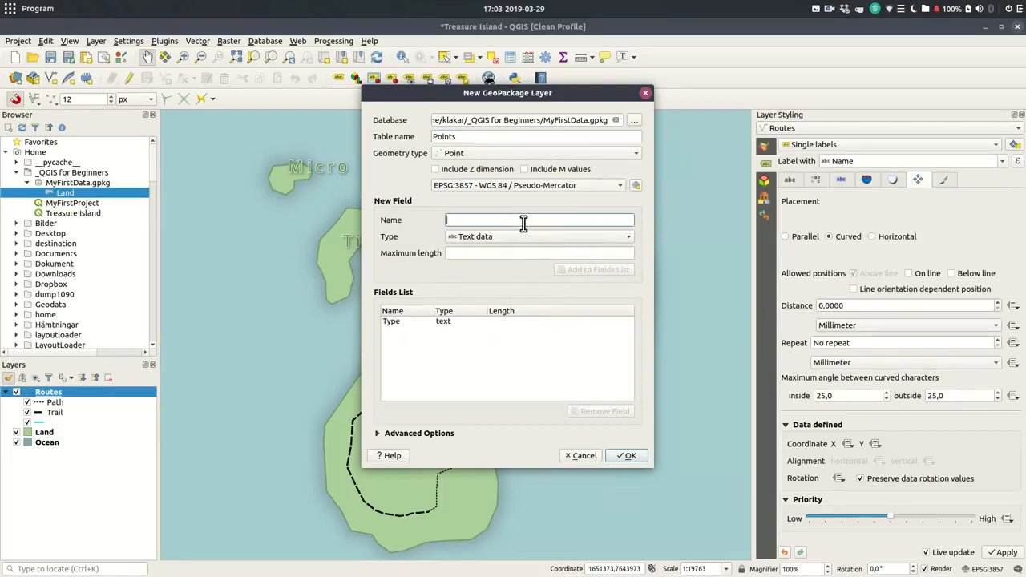
pyautogui.click(524, 225)
pyautogui.write('Name')
pyautogui.click(609, 270)
pyautogui.click(627, 456)
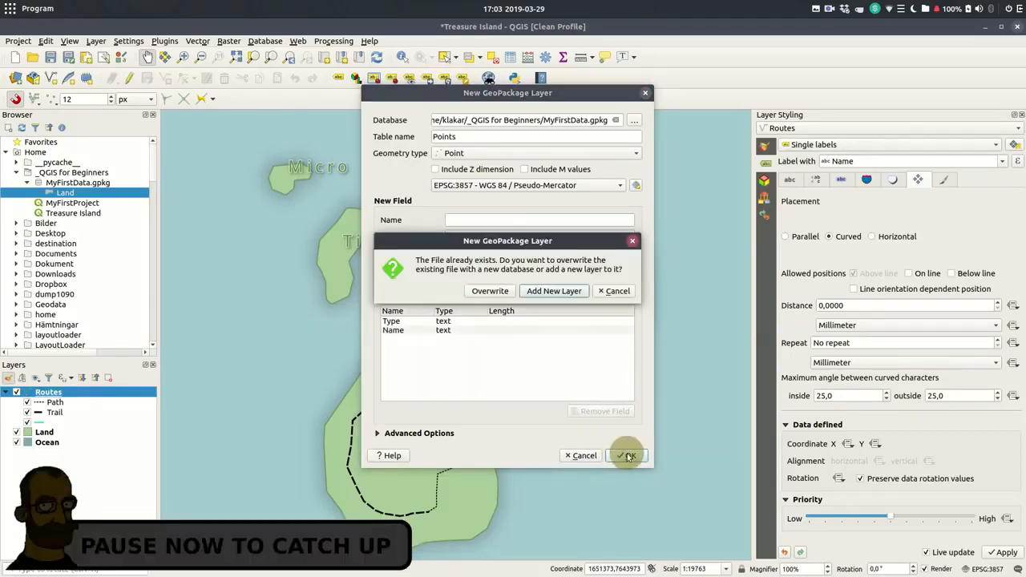
pyautogui.click(556, 295)
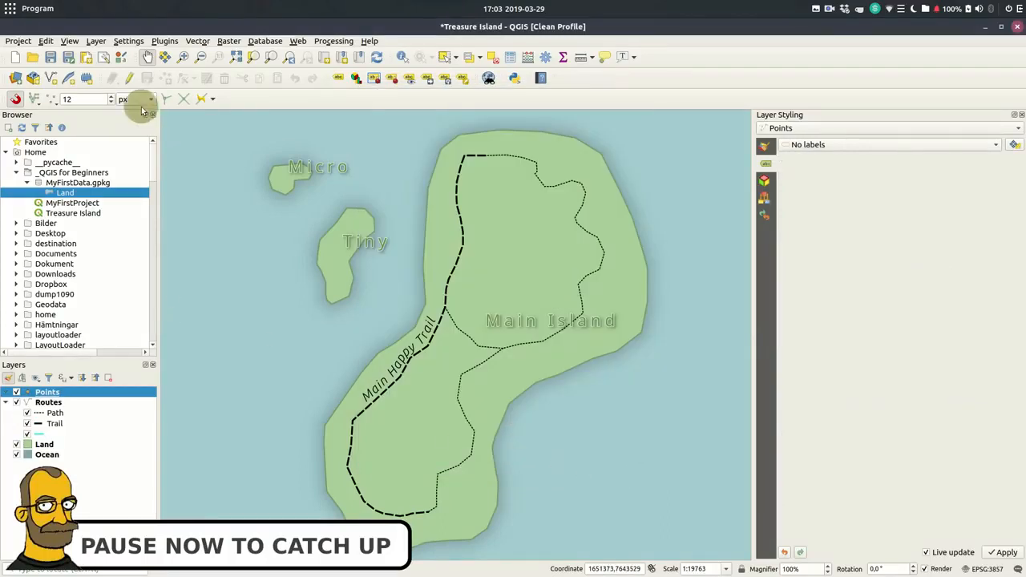
# Step: Start editing the Points layer and add a point near Main Island's northeastern coast with the Type Light
pyautogui.click(129, 79)
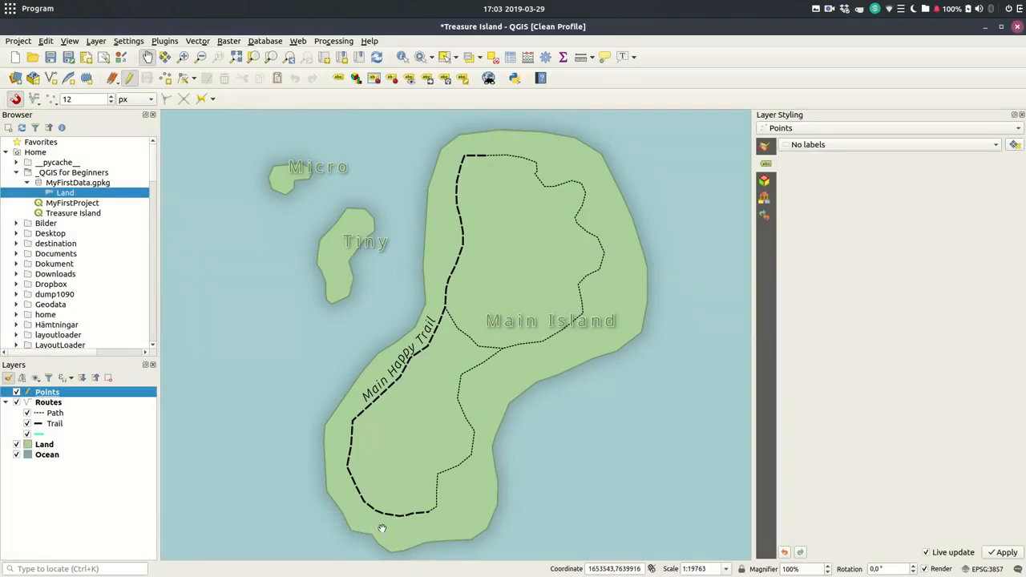
pyautogui.click(165, 77)
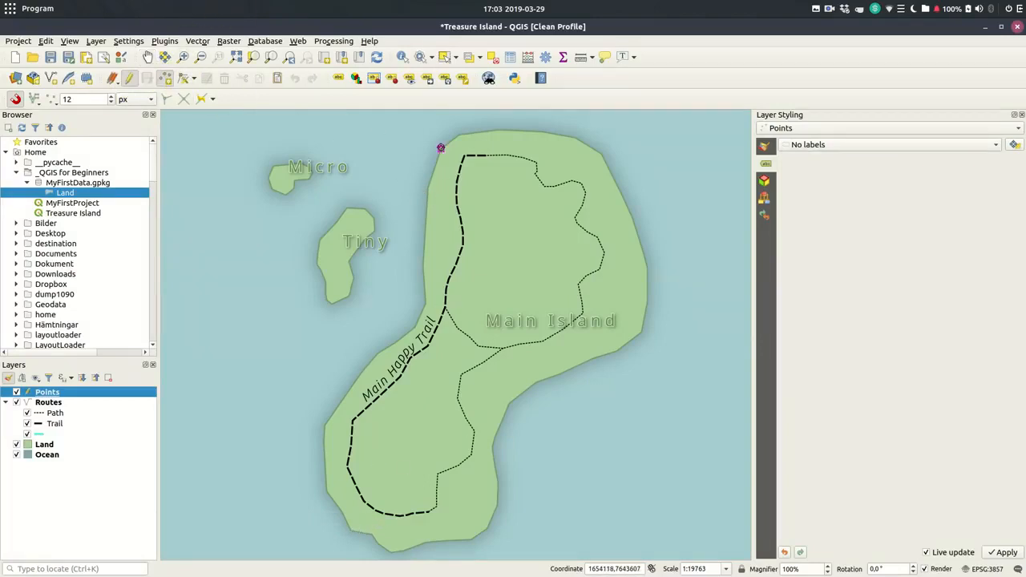
pyautogui.click(574, 153)
pyautogui.press('Tab')
pyautogui.write('Light')
pyautogui.press('Return')
# Step: Add a point between the northwestern coast and the trail with the Type House, and enter its name
pyautogui.click(438, 211)
pyautogui.press('Tab')
pyautogui.write('House')
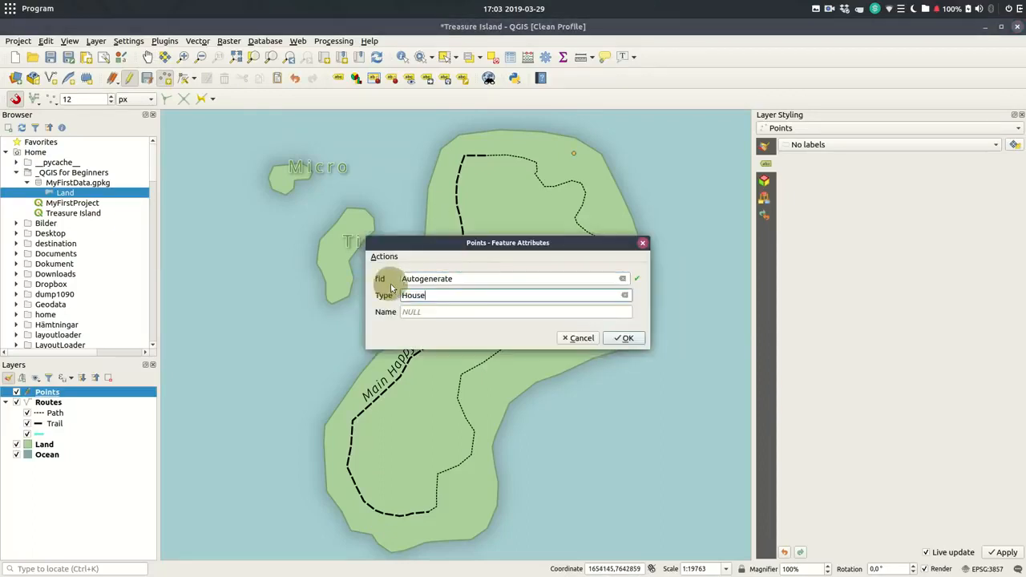
pyautogui.press('Tab')
pyautogui.write('Jim')
pyautogui.press('Return')
# Step: Add four unnamed points of Type House along the southwestern coast beside the Main Happy Trail
pyautogui.click(388, 360)
pyautogui.press('Tab')
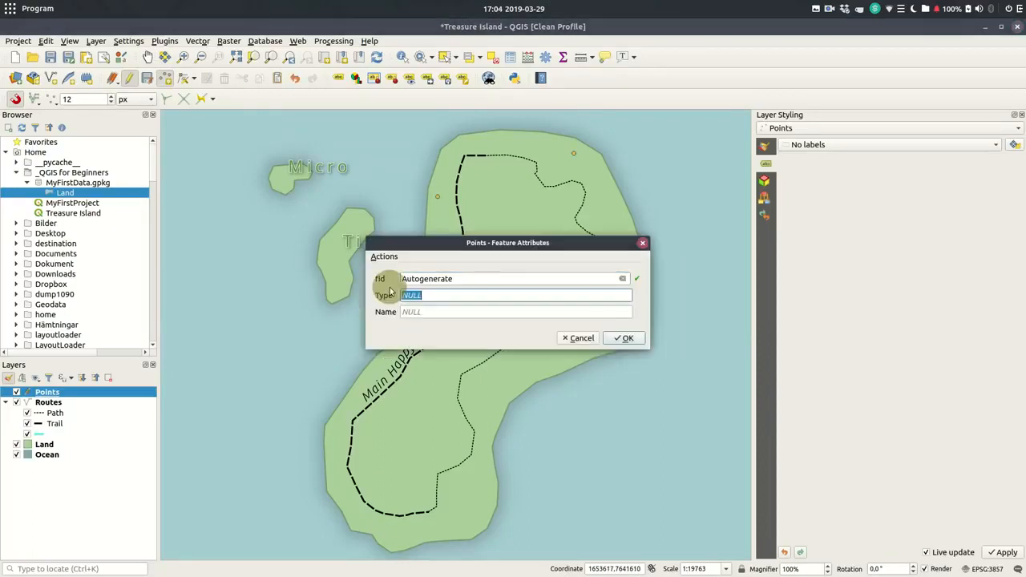
pyautogui.write('House')
pyautogui.press('Return')
pyautogui.click(355, 401)
pyautogui.press('Tab')
pyautogui.write('House')
pyautogui.press('Return')
pyautogui.click(344, 420)
pyautogui.press('Tab')
# Step: Add a Treasure point just above the Main Island label, then save the Points layer's edits and finish editing
pyautogui.click(331, 290)
pyautogui.press('Tab')
pyautogui.write('Trewsure')
pyautogui.press('Return')
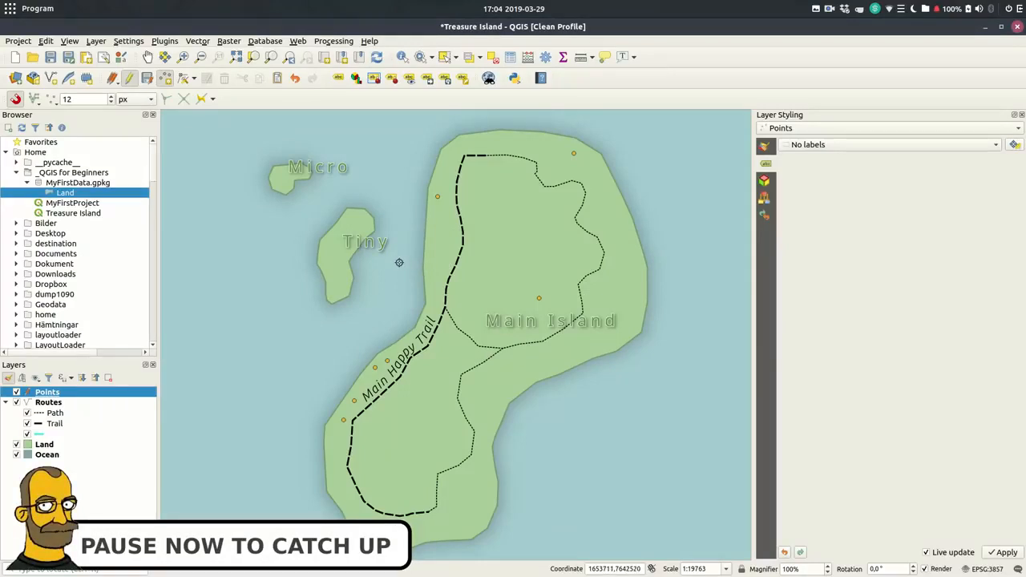
pyautogui.click(146, 82)
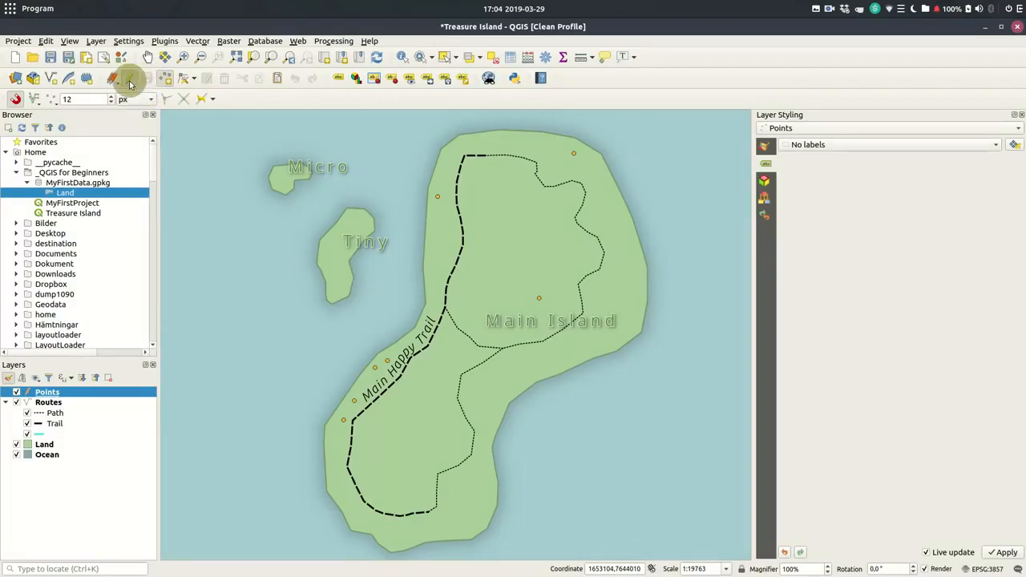
pyautogui.click(129, 81)
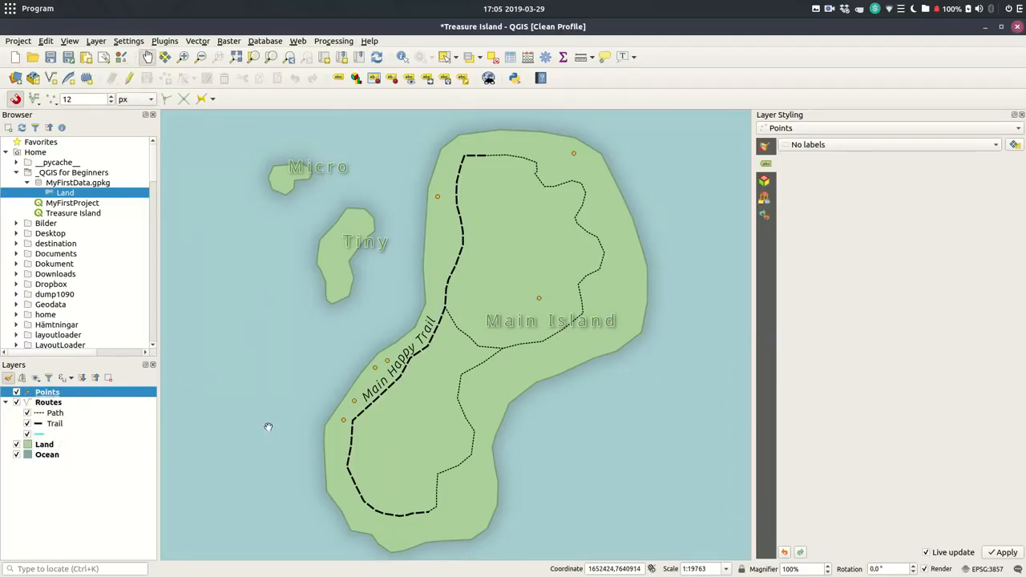
# Step: Hide the empty category of Routes, then categorize the Points layer by Type and hide its empty category
pyautogui.click(27, 434)
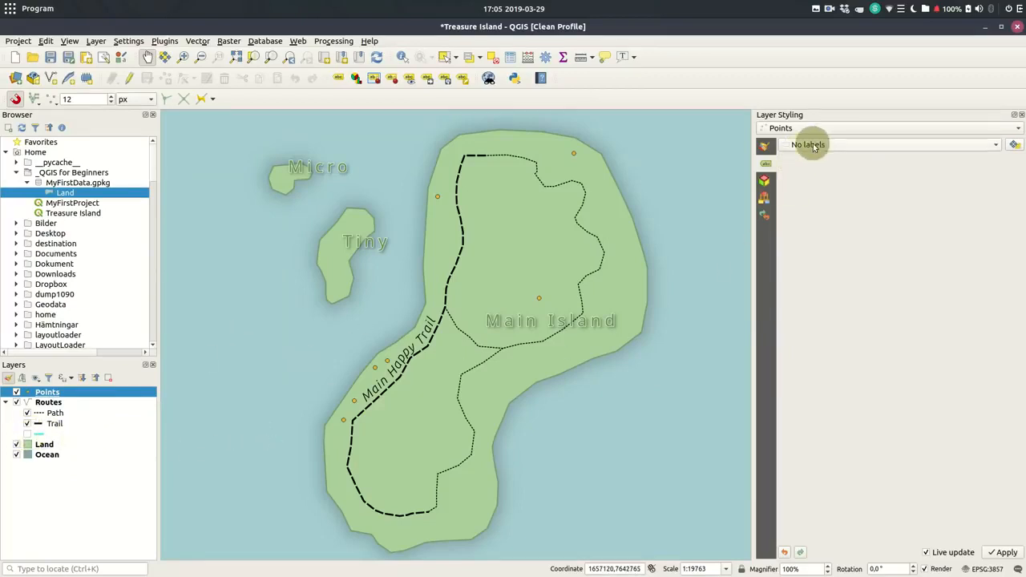
pyautogui.click(766, 145)
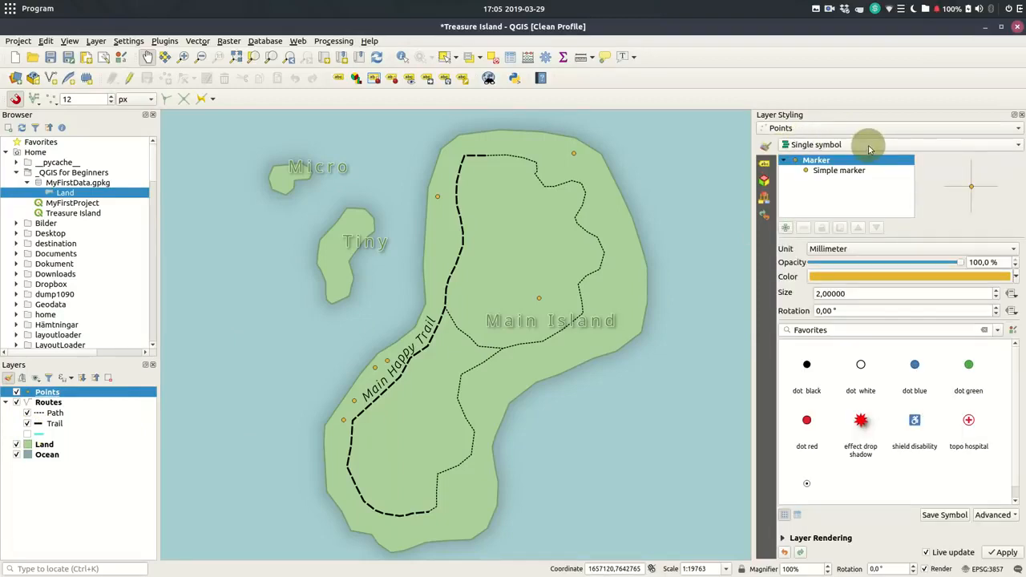
pyautogui.click(864, 142)
pyautogui.click(857, 165)
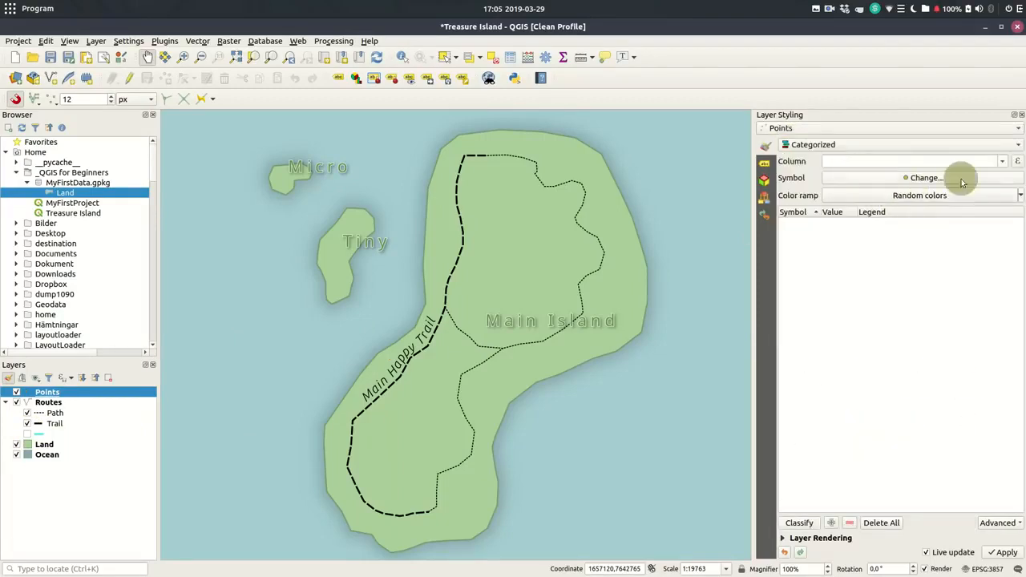
pyautogui.click(1002, 162)
pyautogui.click(914, 192)
pyautogui.click(803, 523)
pyautogui.click(789, 252)
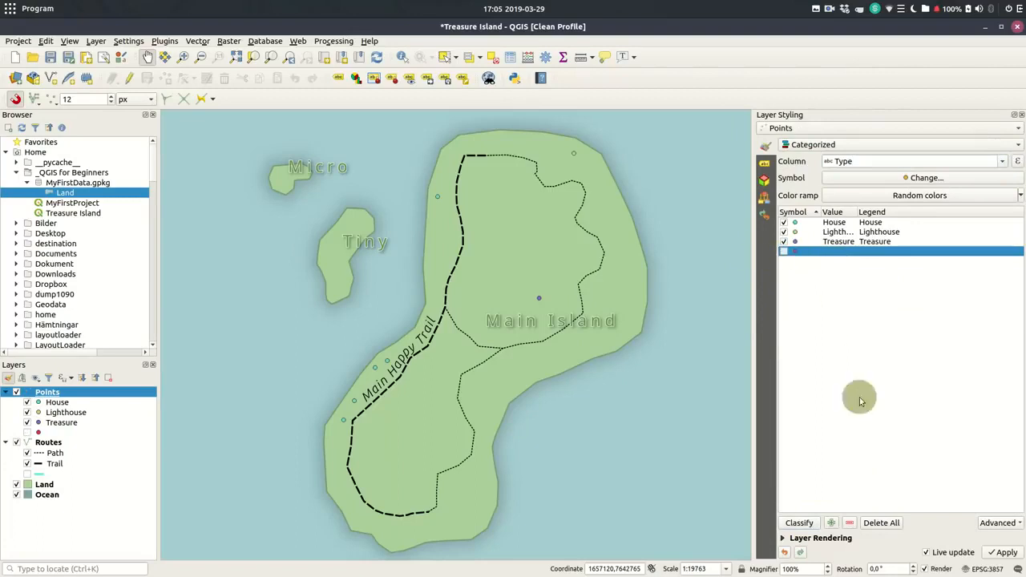
# Step: Style the House category as a black square simple marker and adjust its stroke style
pyautogui.doubleClick(802, 223)
pyautogui.click(839, 170)
pyautogui.click(986, 287)
pyautogui.moveTo(896, 377); pyautogui.dragTo(925, 410)
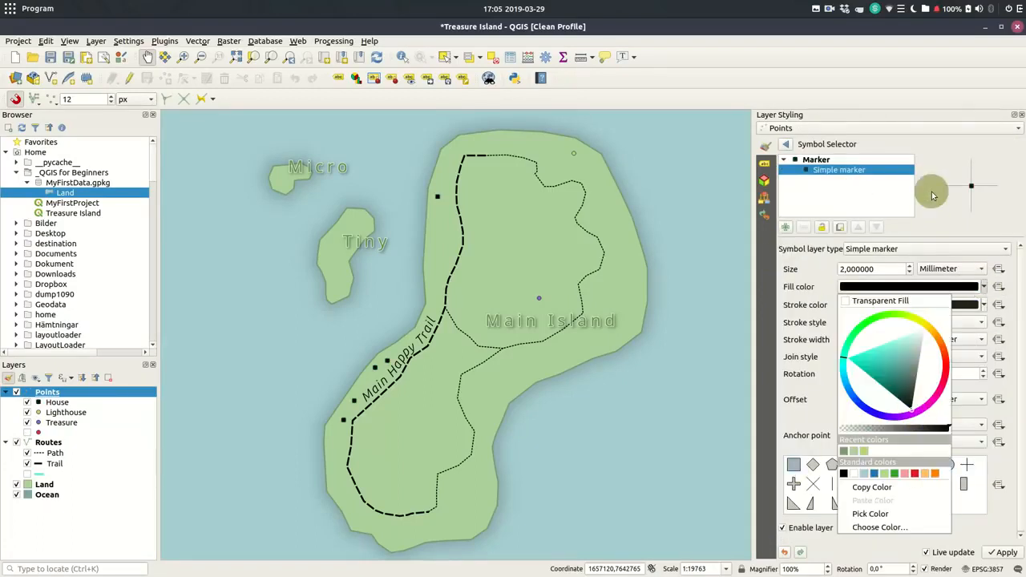
pyautogui.click(890, 230)
pyautogui.click(897, 323)
pyautogui.click(889, 338)
pyautogui.click(785, 144)
# Step: Change the Lighthouse category's symbol layer to an SVG marker and choose the lighthouse image
pyautogui.doubleClick(794, 230)
pyautogui.click(838, 170)
pyautogui.click(925, 249)
pyautogui.click(930, 263)
pyautogui.scroll(-5, 937, 360)
pyautogui.scroll(-10, 950, 449)
pyautogui.click(919, 439)
pyautogui.scroll(-5, 882, 304)
pyautogui.scroll(5, 882, 304)
# Step: Anchor the lighthouse marker at its base, enlarge it and fill it with black
pyautogui.click(883, 340)
pyautogui.click(882, 356)
pyautogui.scroll(3, 831, 314)
pyautogui.scroll(2, 880, 273)
pyautogui.scroll(20, 881, 274)
pyautogui.click(1001, 304)
pyautogui.moveTo(882, 371); pyautogui.dragTo(842, 369)
pyautogui.click(809, 262)
pyautogui.scroll(5, 891, 374)
pyautogui.click(785, 145)
# Step: Give the Treasure category a filled cross marker with a red fill
pyautogui.click(796, 243)
pyautogui.doubleClick(796, 243)
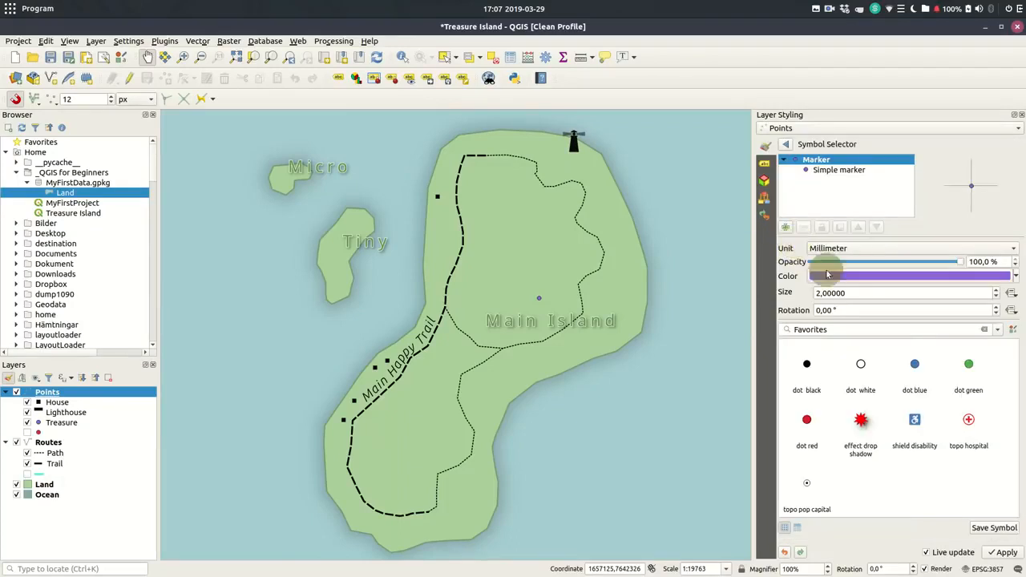
pyautogui.click(837, 172)
pyautogui.click(794, 484)
pyautogui.click(985, 288)
pyautogui.click(946, 362)
pyautogui.moveTo(913, 365); pyautogui.dragTo(940, 363)
pyautogui.click(812, 340)
# Step: Set the Treasure marker's size to 10.2 mm, stroke width to 0.6 mm and rotation to 45 degrees
pyautogui.scroll(20, 868, 273)
pyautogui.scroll(3, 882, 340)
pyautogui.doubleClick(842, 375)
pyautogui.write('45')
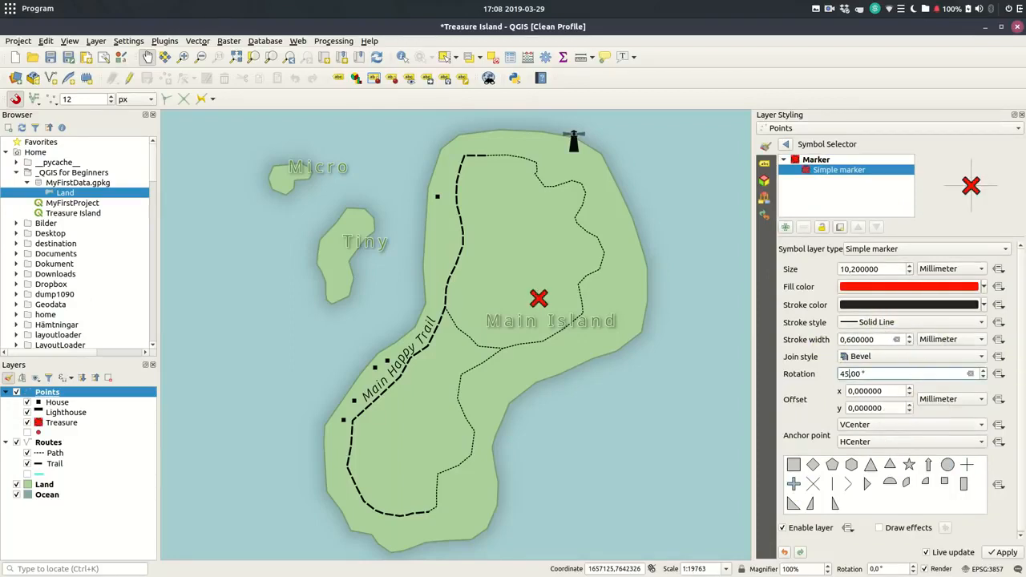
# Step: Enable draw effects on the Treasure marker and add a drop shadow with 47.9% opacity
pyautogui.click(880, 528)
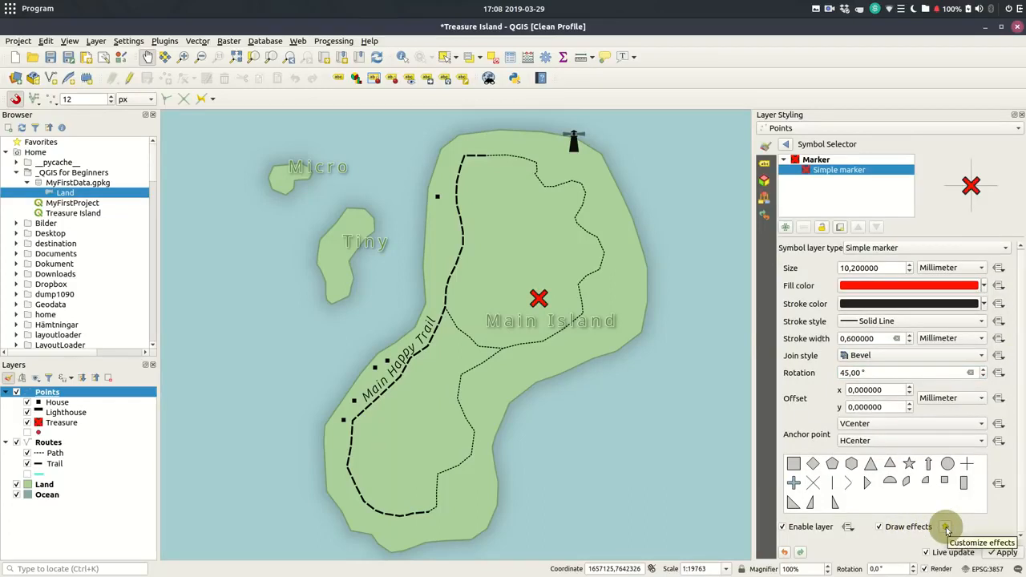
pyautogui.click(945, 526)
pyautogui.click(789, 200)
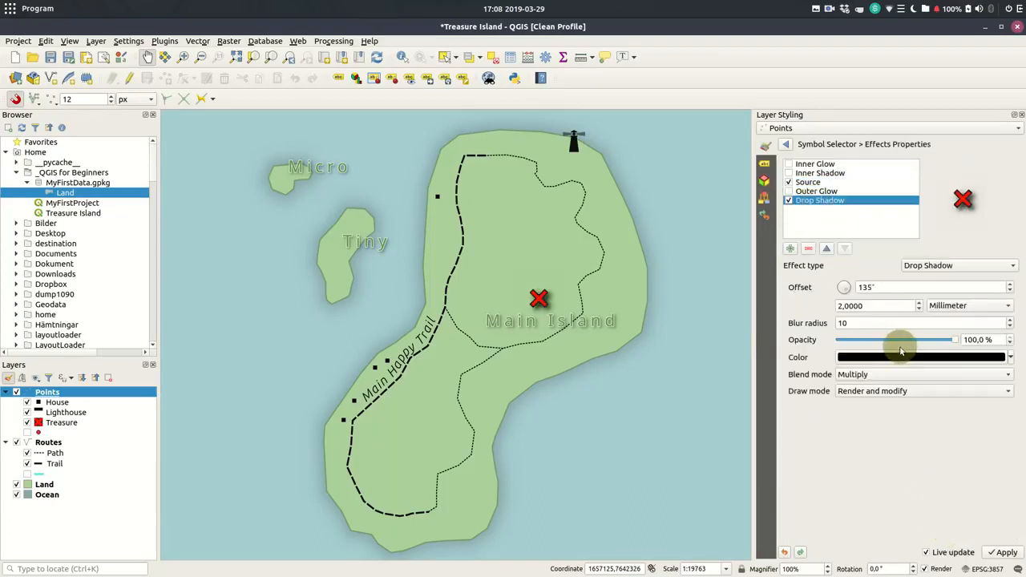
pyautogui.moveTo(953, 340); pyautogui.dragTo(894, 343)
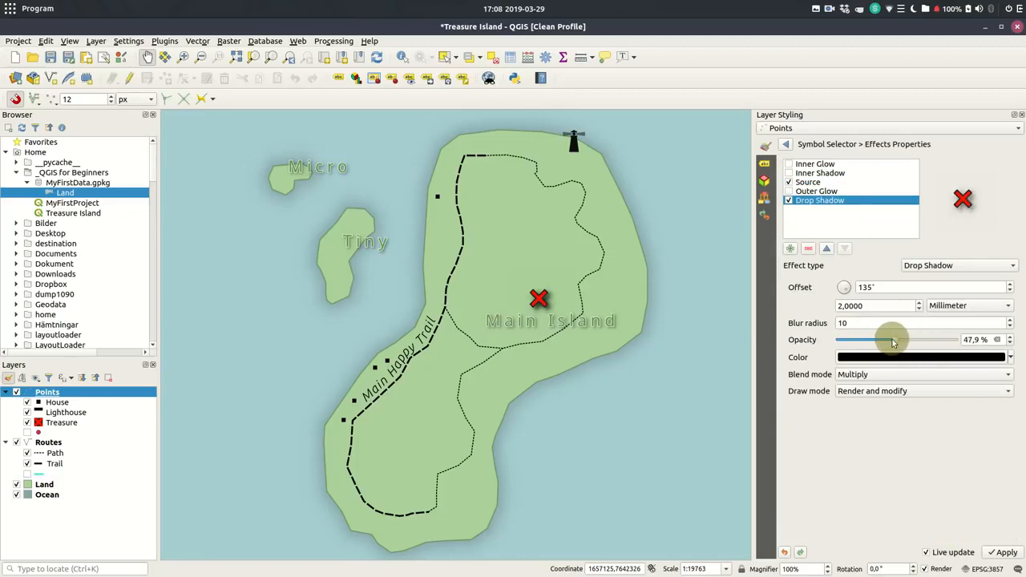
pyautogui.click(786, 144)
# Step: Save the current style as the Points layer's default, and save the project
pyautogui.click(133, 399)
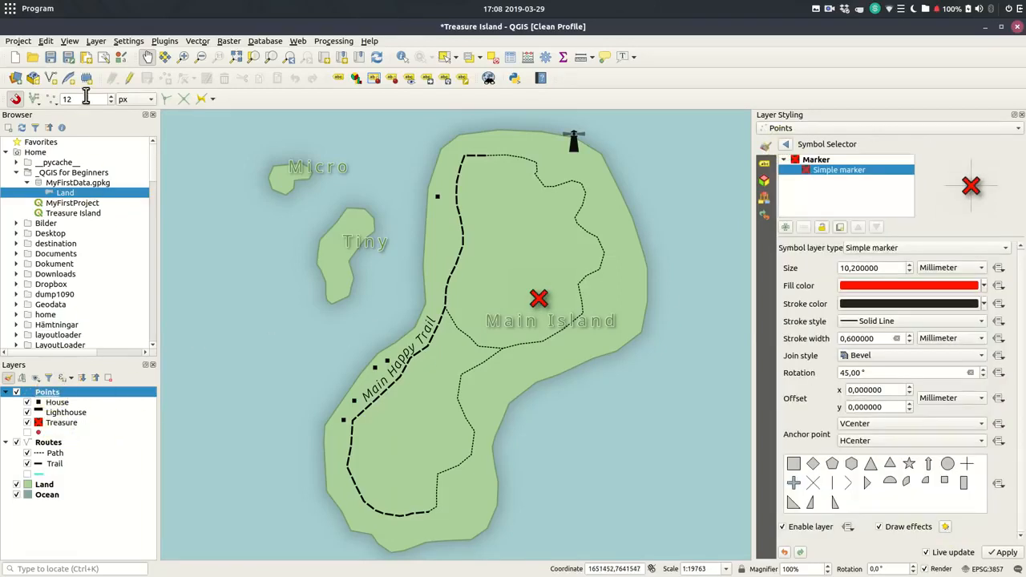
pyautogui.doubleClick(48, 392)
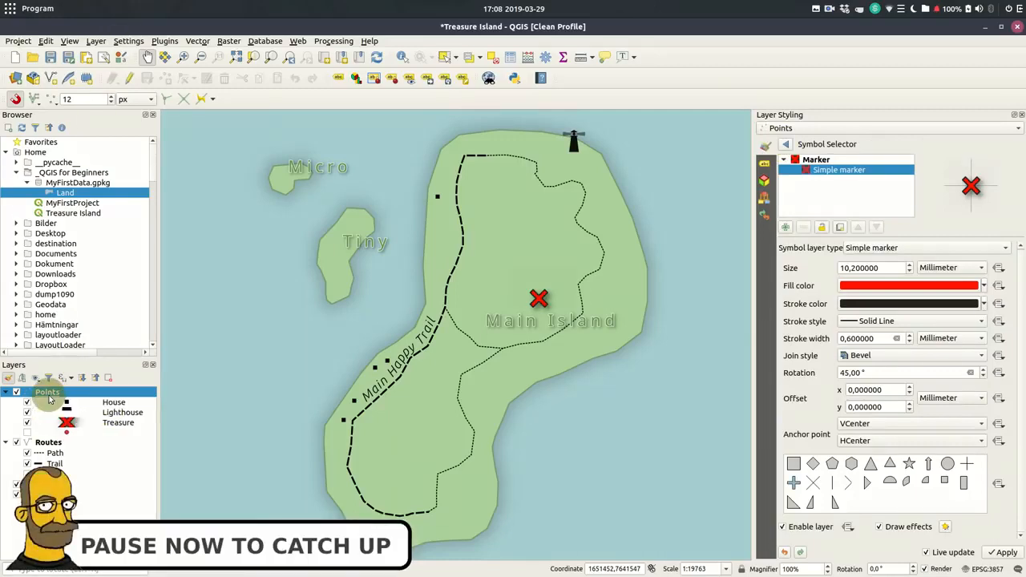
pyautogui.click(433, 505)
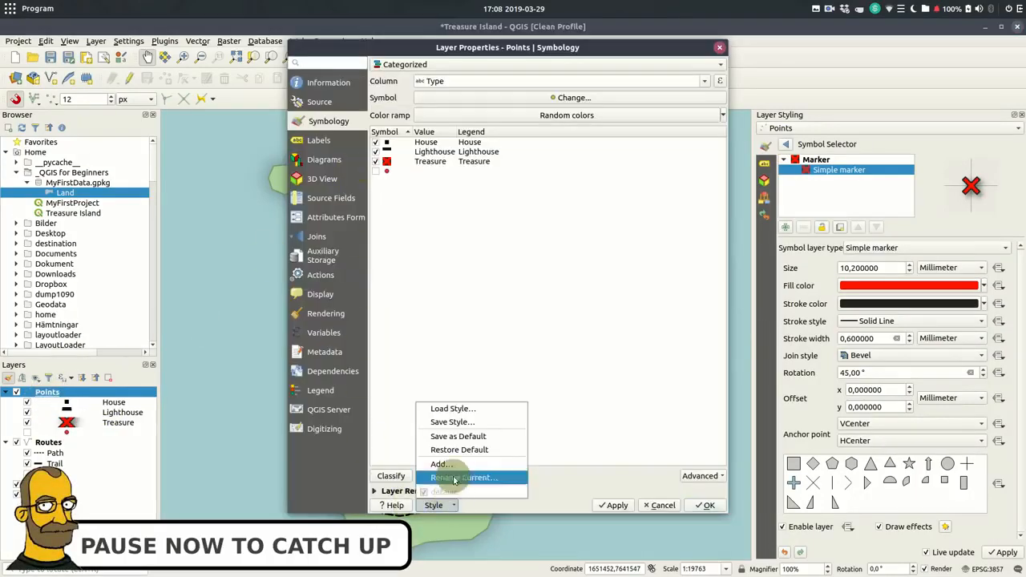
pyautogui.click(461, 437)
pyautogui.click(545, 294)
pyautogui.click(705, 505)
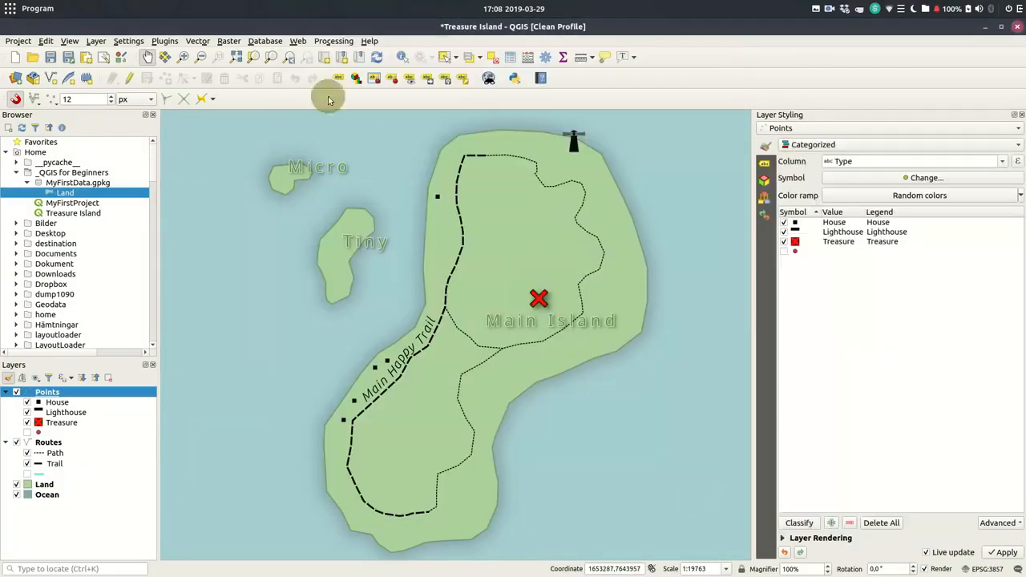
pyautogui.click(51, 59)
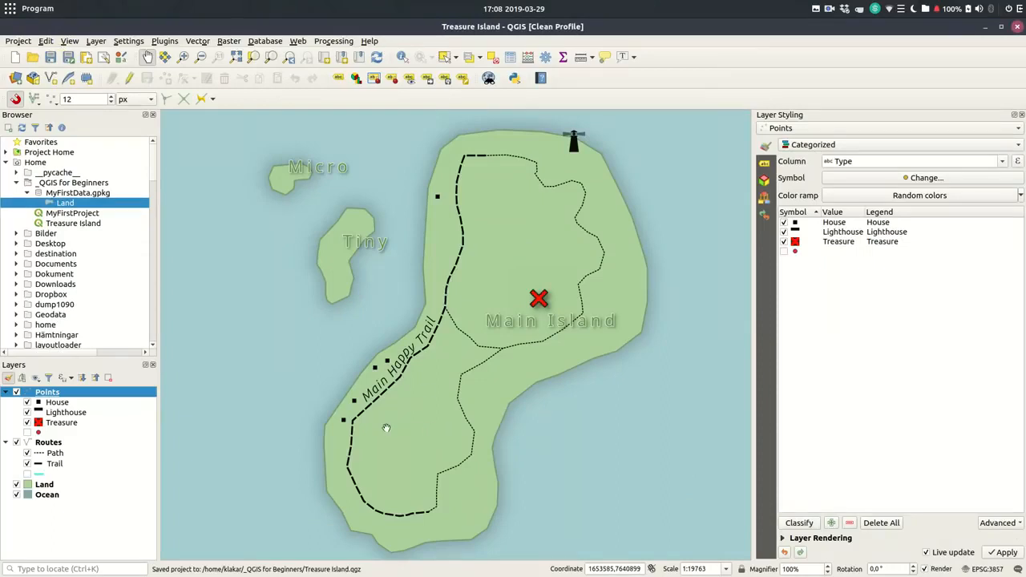
pyautogui.click(18, 41)
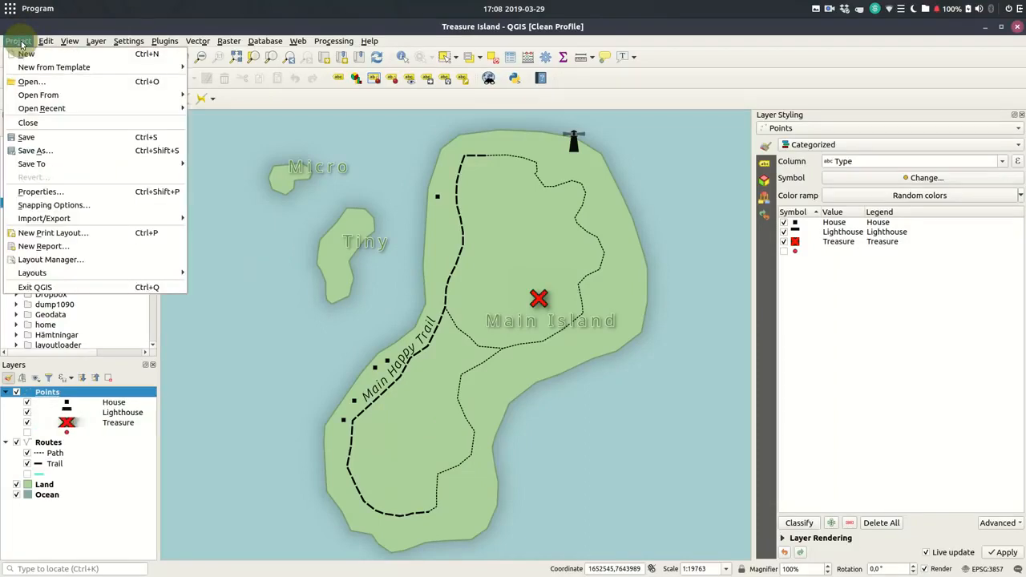
pyautogui.moveTo(69, 218)
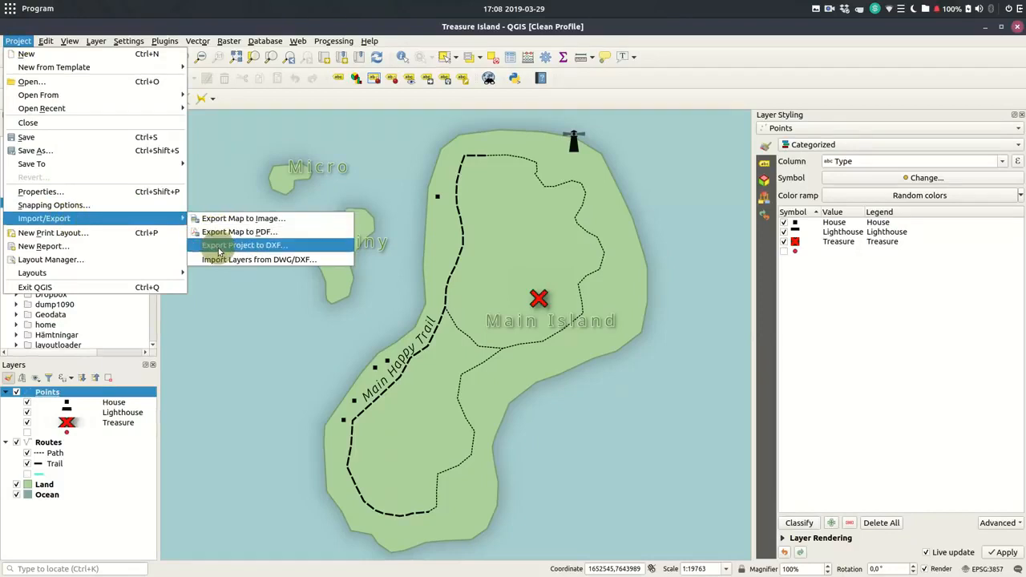
pyautogui.click(170, 38)
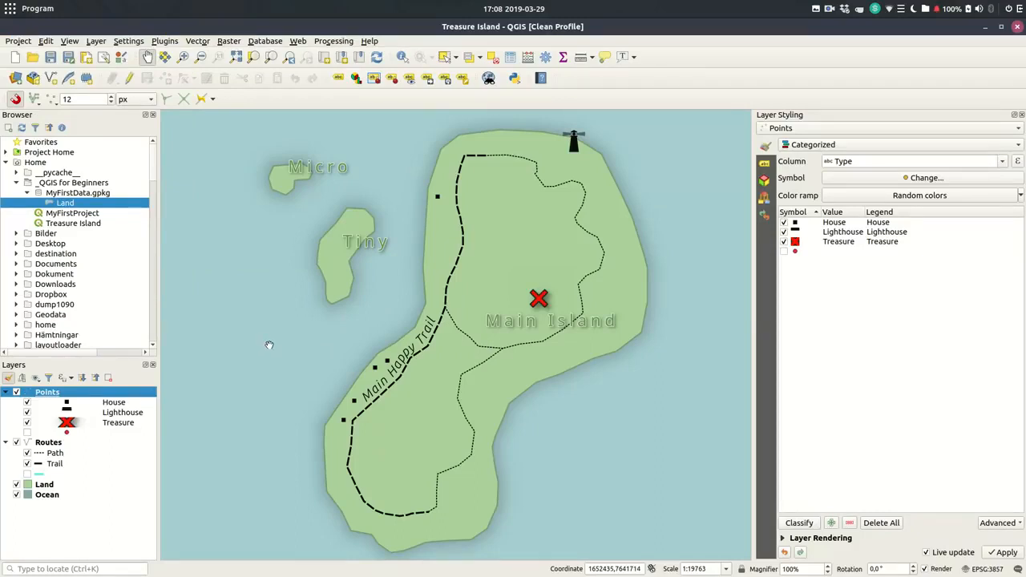
# Step: Create a new print layout titled My First Layout and maximize its window
pyautogui.click(18, 41)
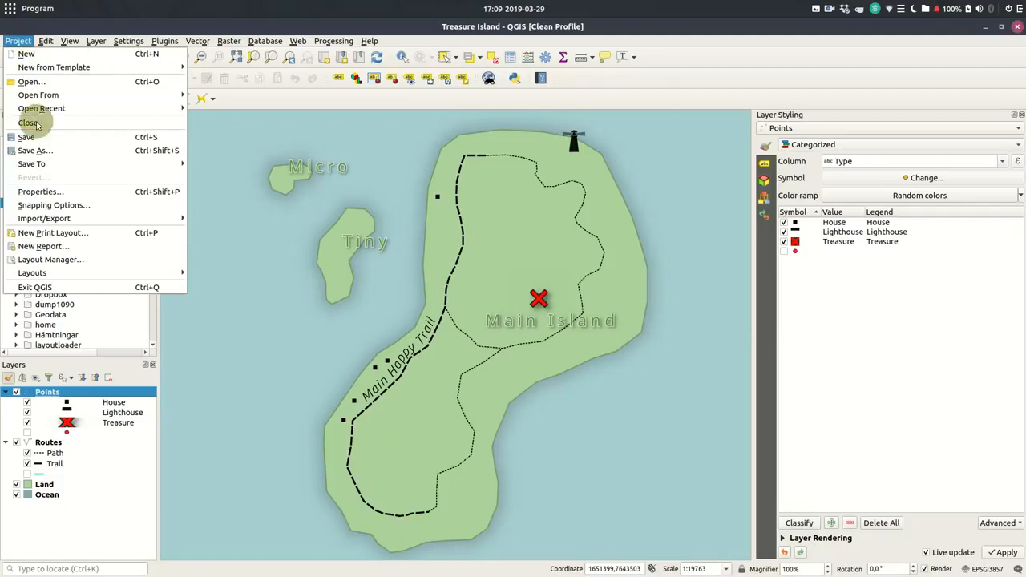
pyautogui.click(80, 237)
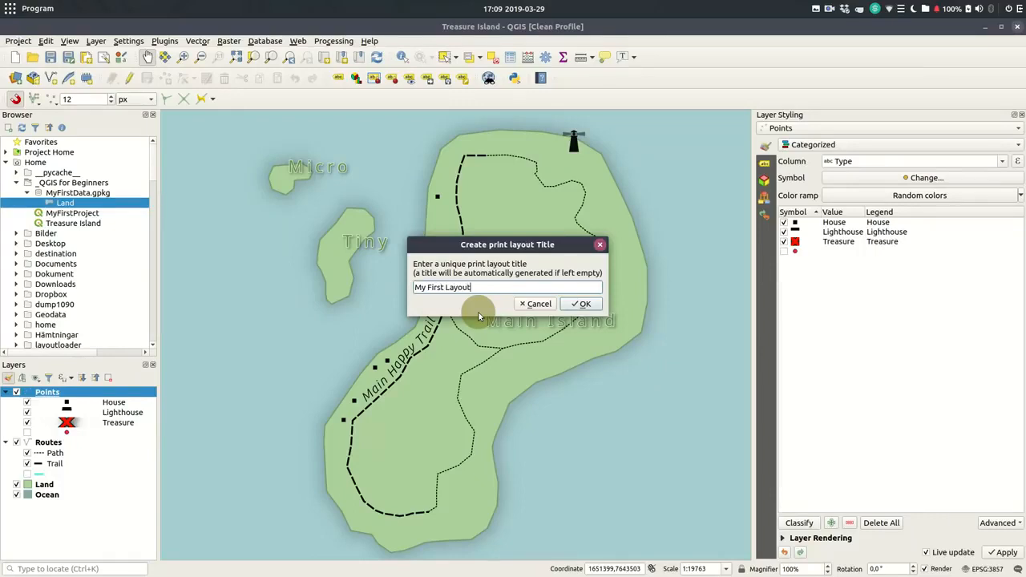
pyautogui.press('Return')
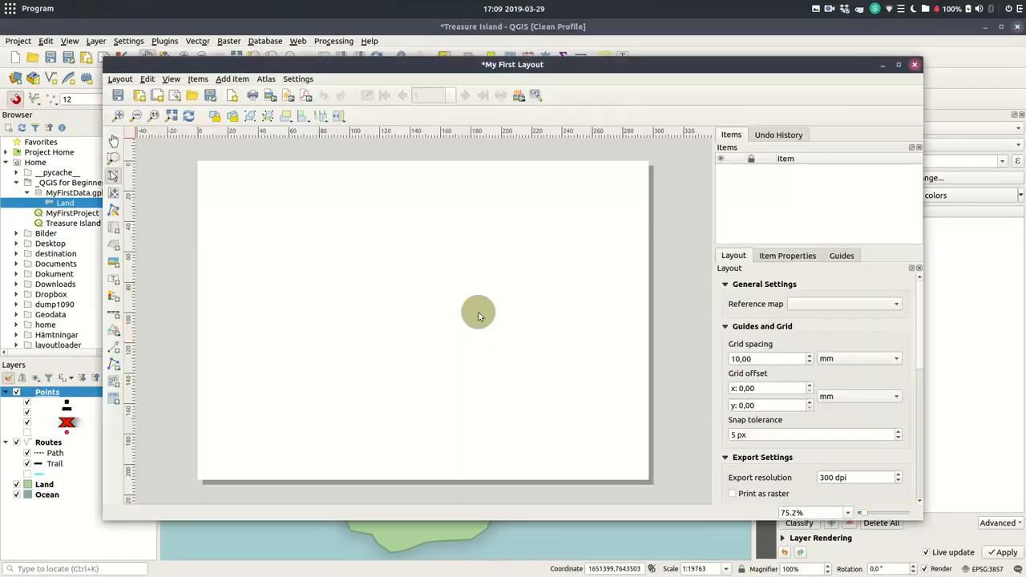
pyautogui.doubleClick(538, 66)
pyautogui.scroll(-1, 408, 279)
pyautogui.scroll(3, 408, 279)
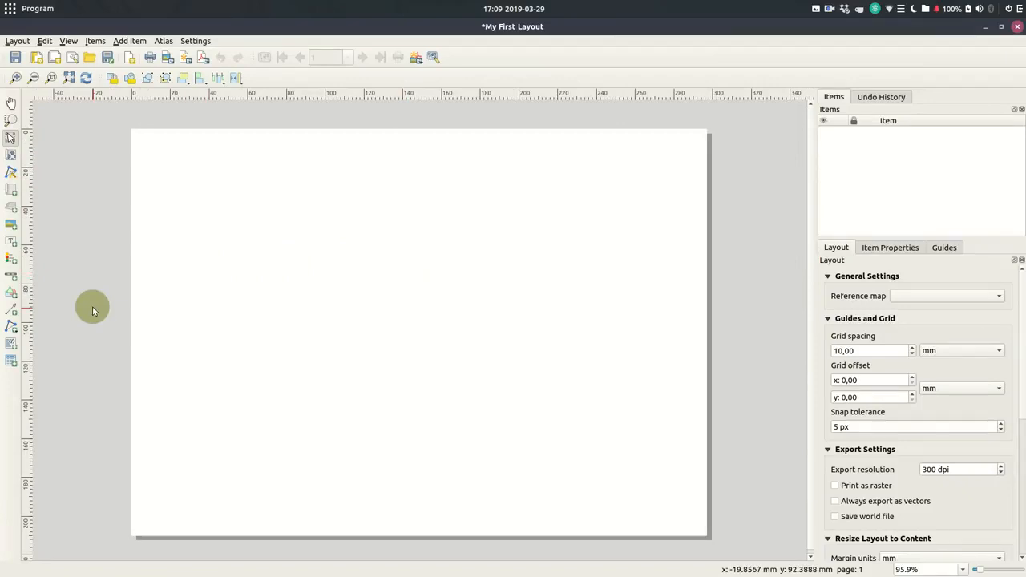
# Step: Open the layout page's properties and review the available page sizes
pyautogui.rightClick(509, 291)
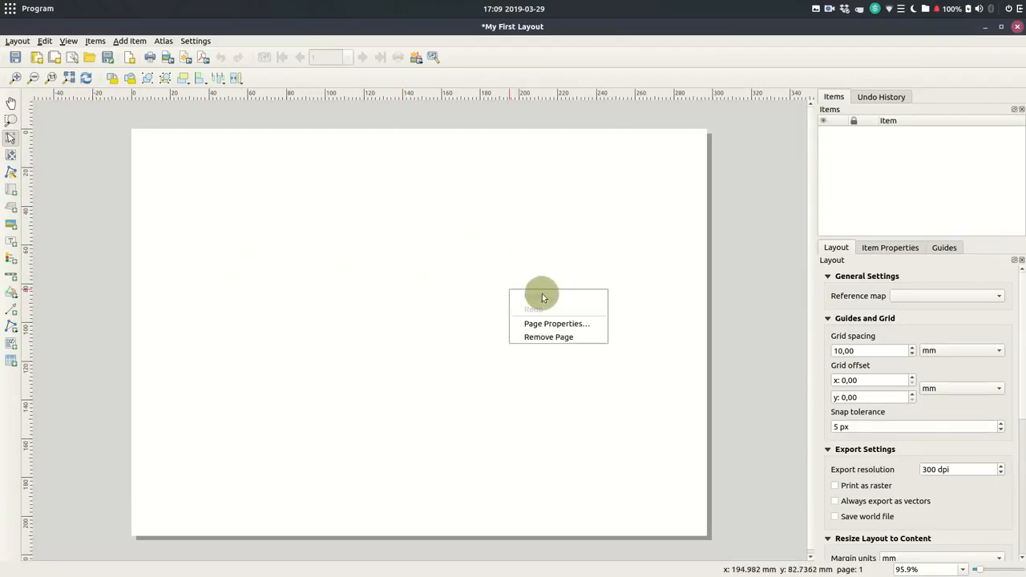
pyautogui.click(561, 323)
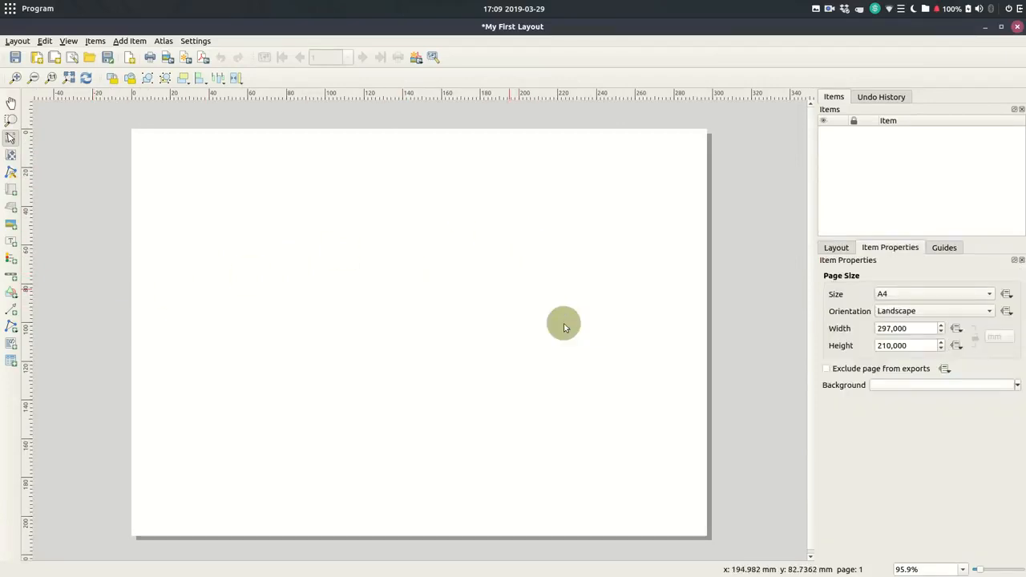
pyautogui.click(990, 296)
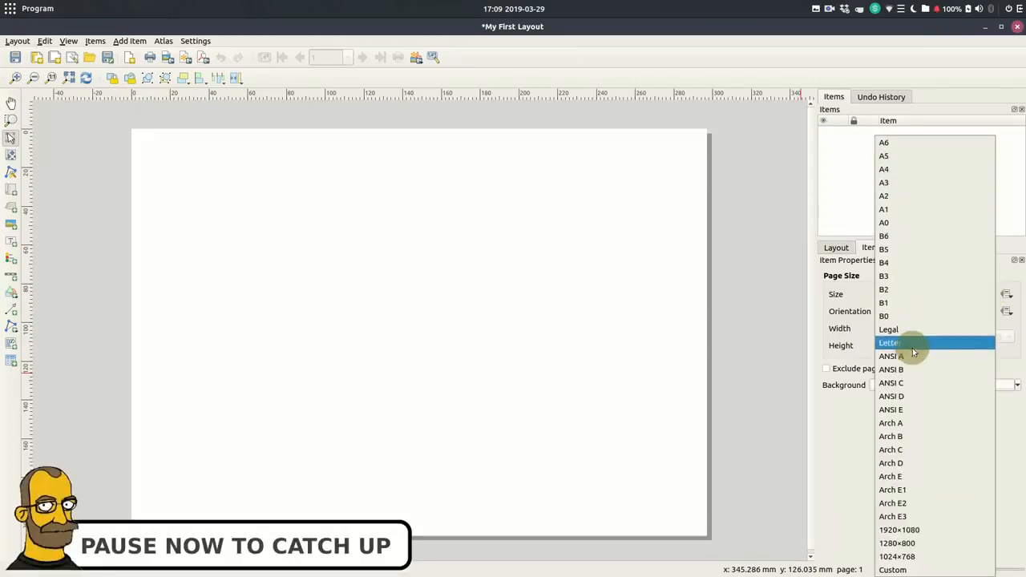
pyautogui.click(834, 497)
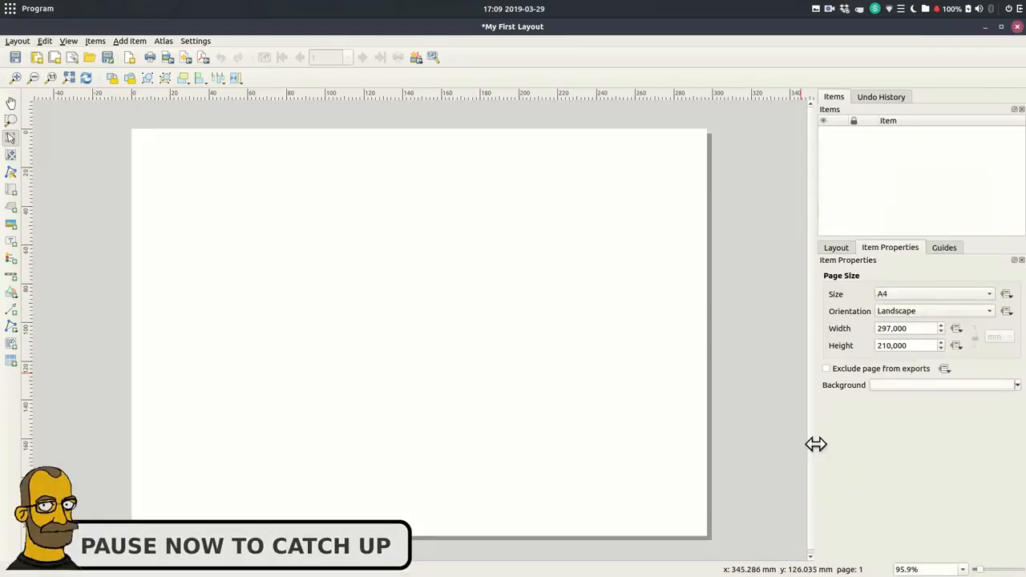
pyautogui.click(18, 41)
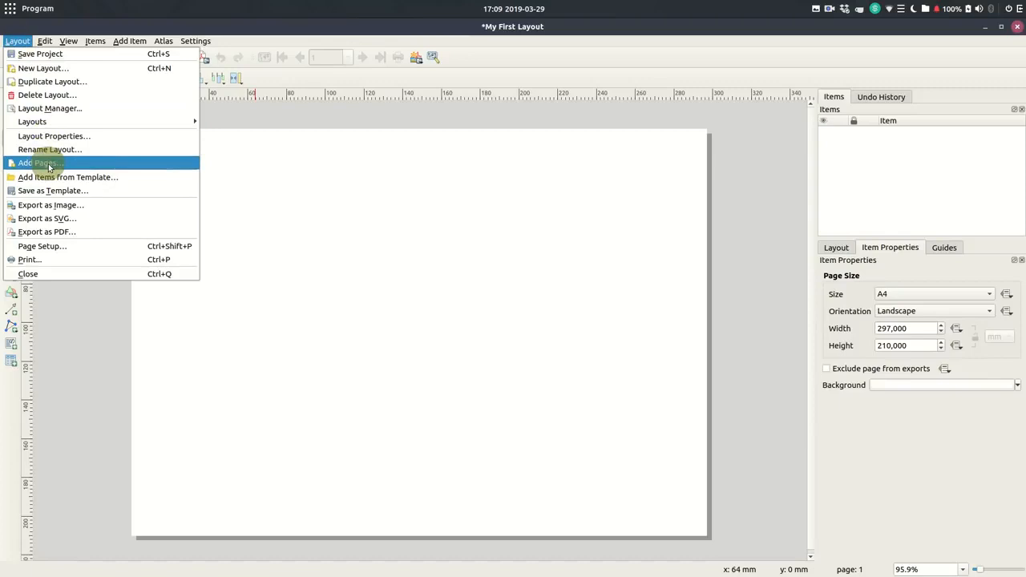
pyautogui.click(59, 367)
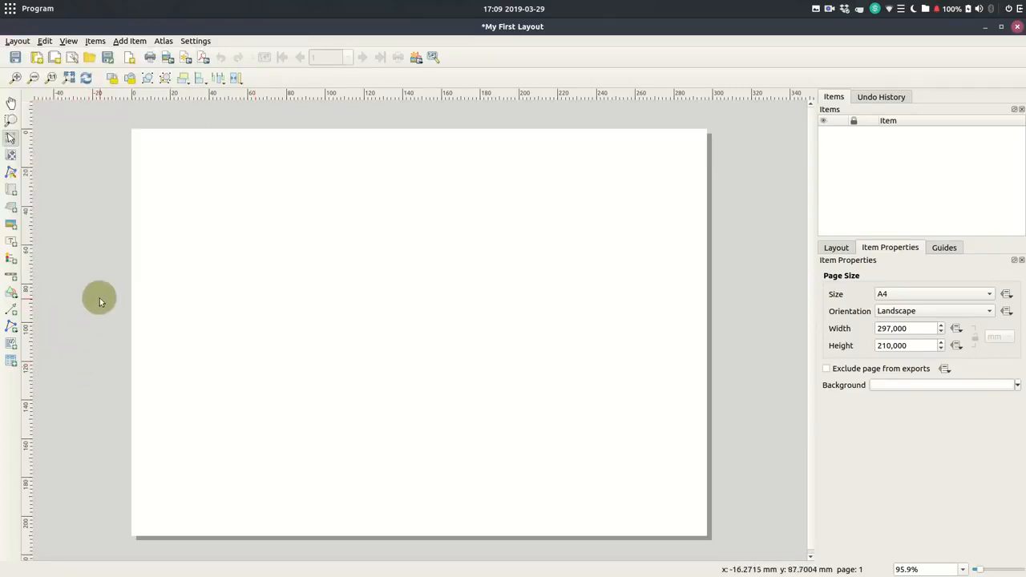
# Step: Add a map of about 260 by 160 mm to the middle of the page, then adjust its width and position
pyautogui.click(10, 189)
pyautogui.moveTo(162, 186); pyautogui.dragTo(665, 499)
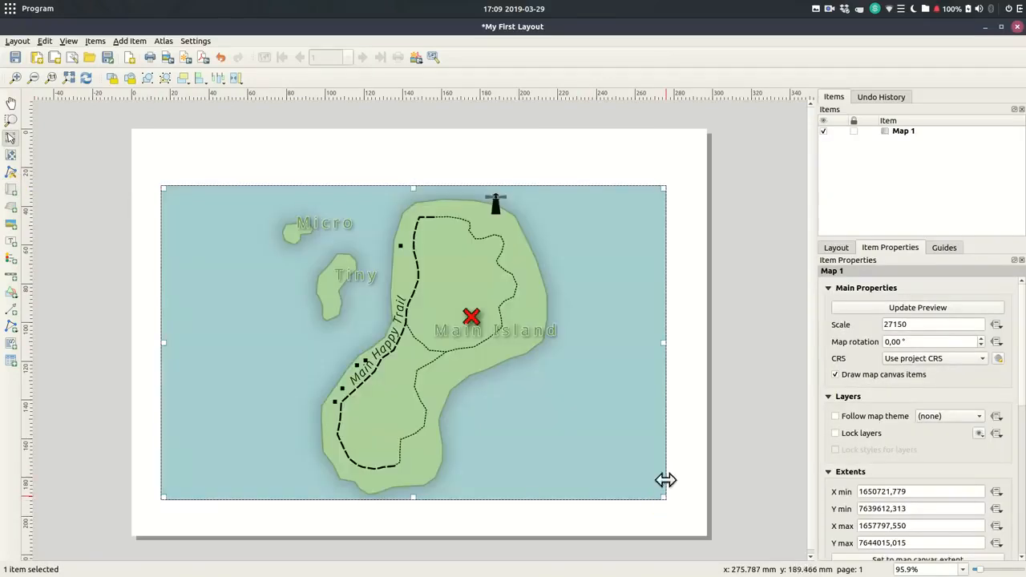
pyautogui.moveTo(667, 345); pyautogui.dragTo(671, 345)
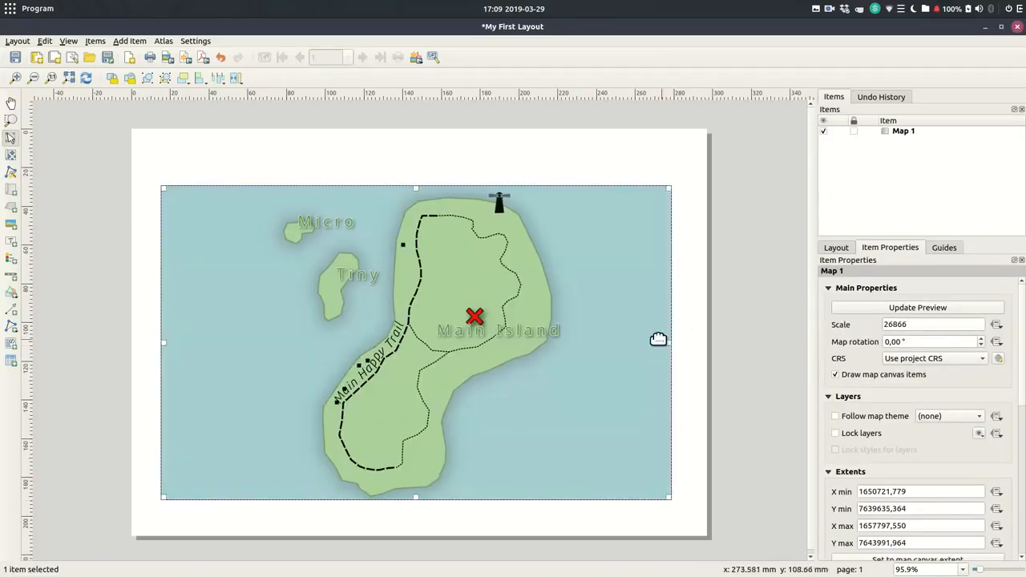
pyautogui.moveTo(419, 187); pyautogui.dragTo(417, 186)
pyautogui.moveTo(422, 325)
pyautogui.mouseDown()
pyautogui.moveTo(440, 334)
pyautogui.moveTo(432, 335)
pyautogui.mouseUp()
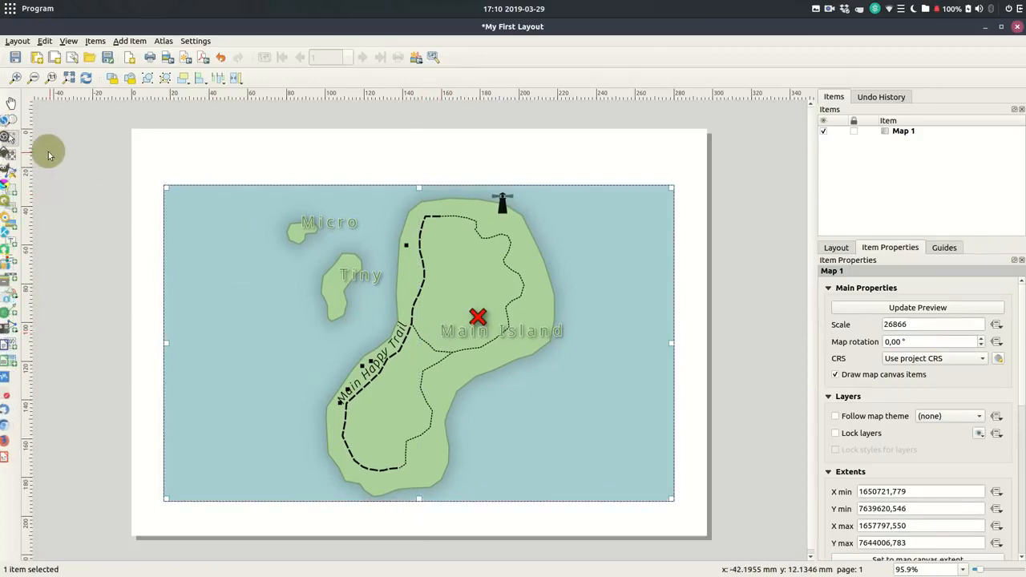
# Step: Shift the map's content slightly within its frame, and set the map scale to 30000
pyautogui.click(14, 156)
pyautogui.moveTo(350, 339); pyautogui.dragTo(420, 340)
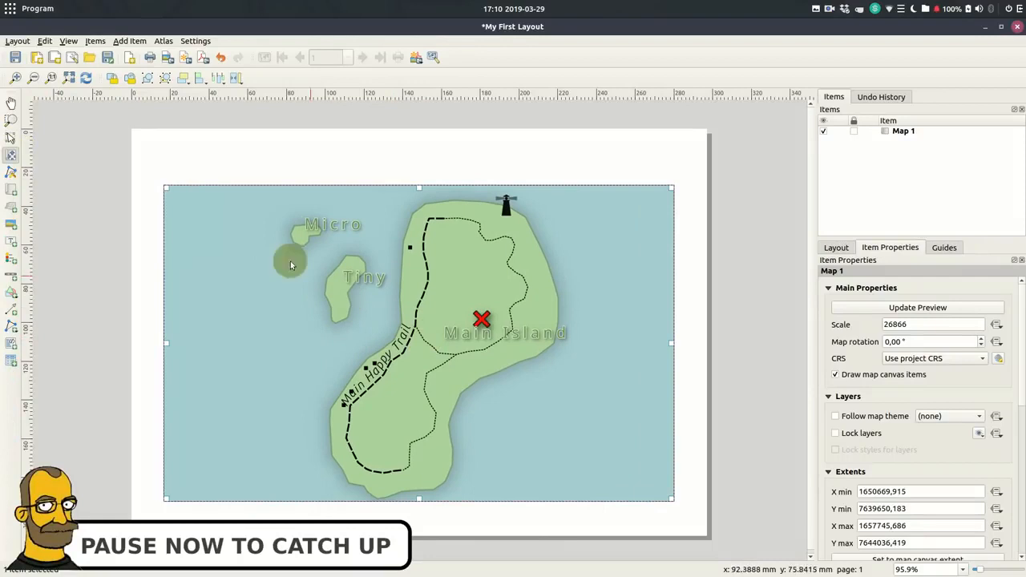
pyautogui.click(11, 138)
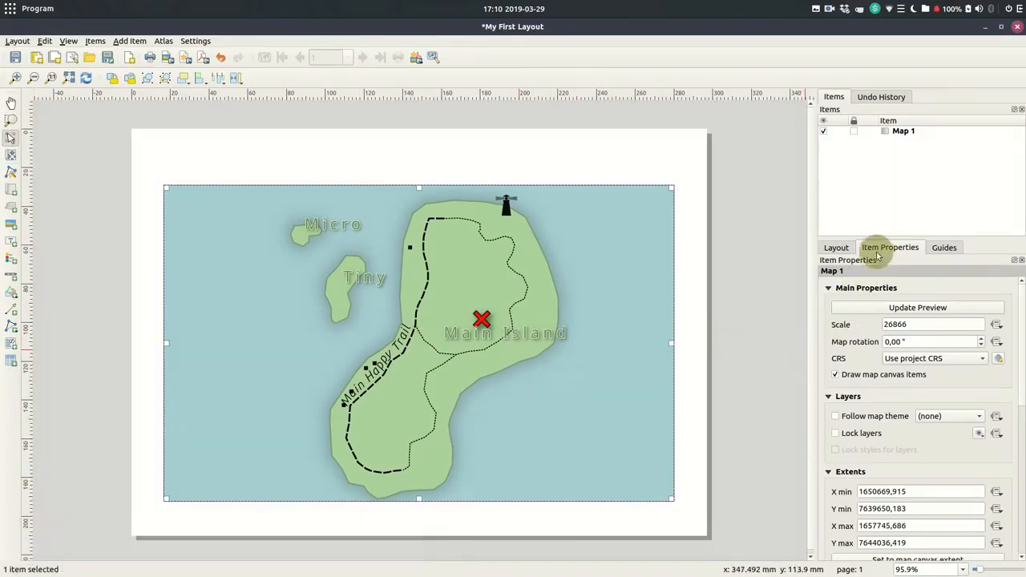
pyautogui.moveTo(909, 323); pyautogui.dragTo(880, 328)
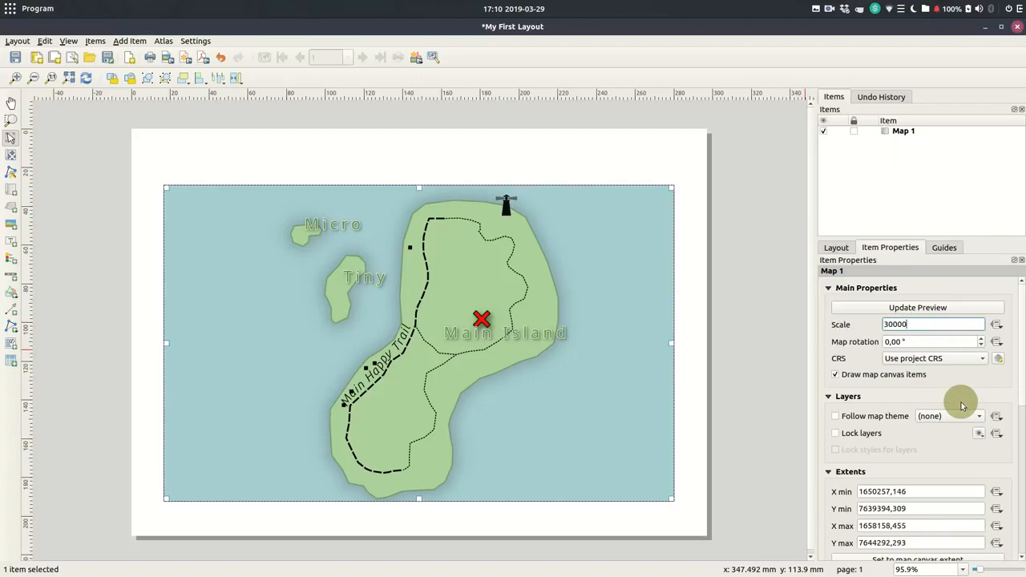
pyautogui.press('Return')
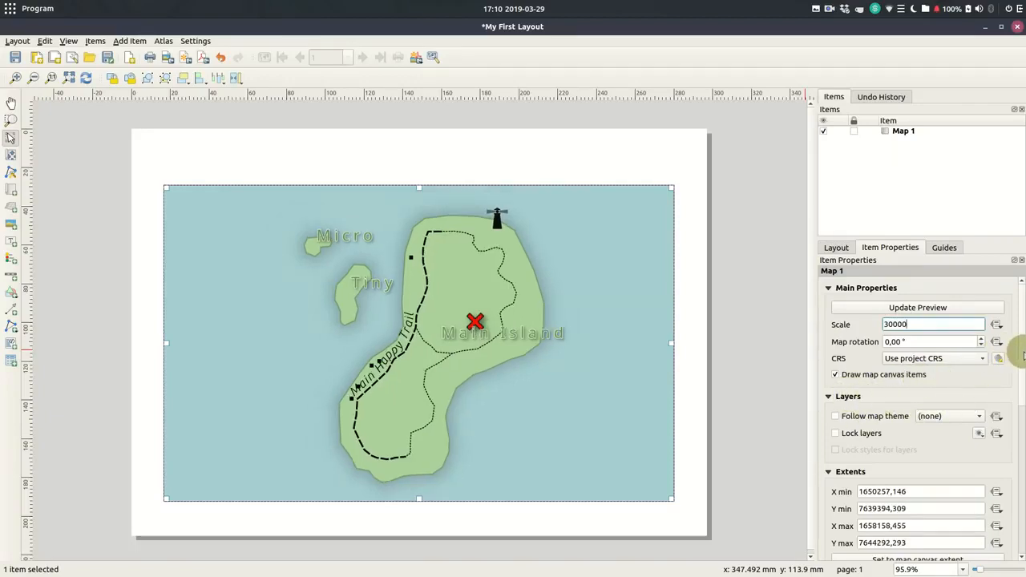
# Step: Enable a frame around the map item in the layout
pyautogui.scroll(-6, 1024, 355)
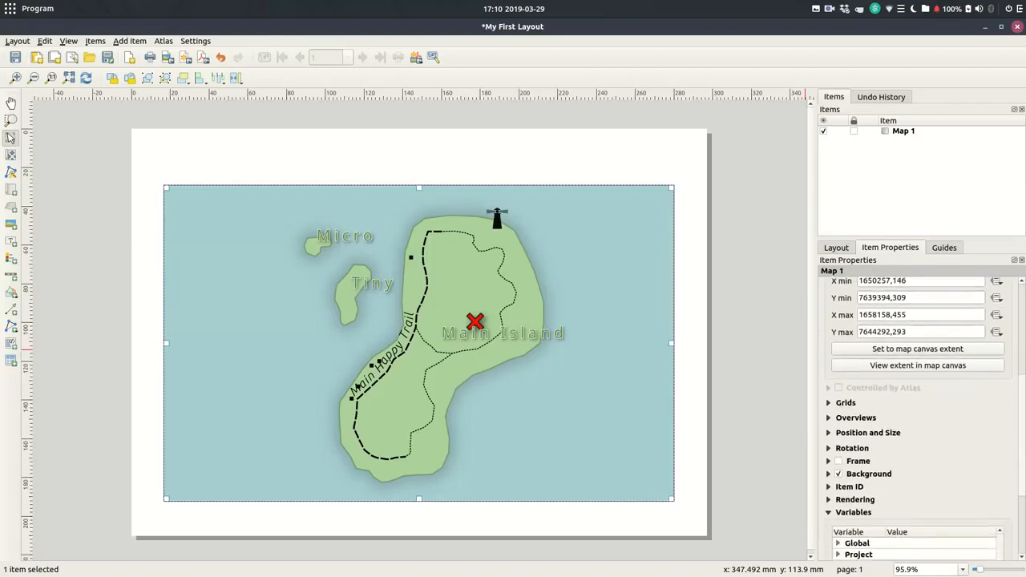
pyautogui.scroll(-2, 1015, 469)
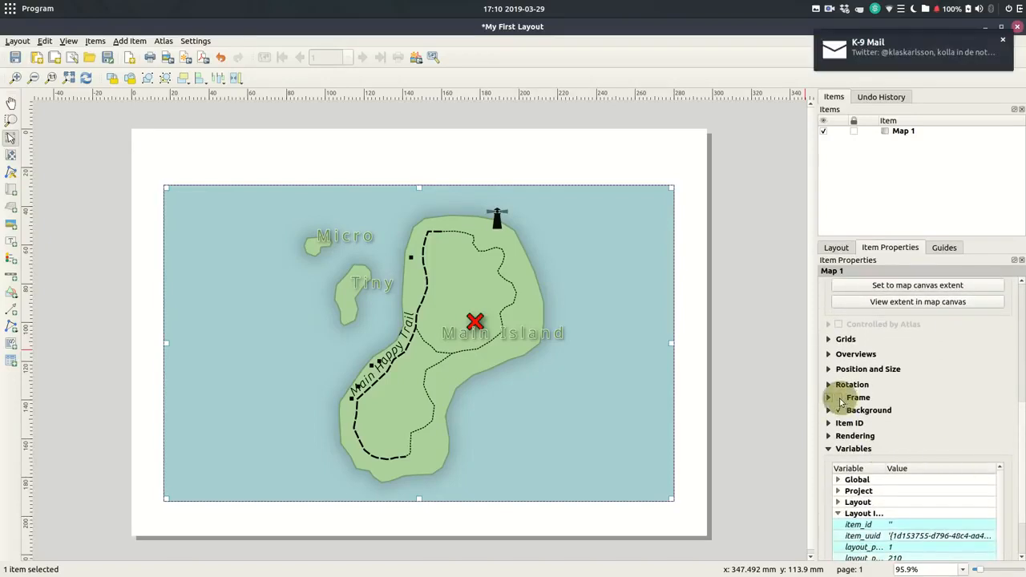
pyautogui.click(839, 399)
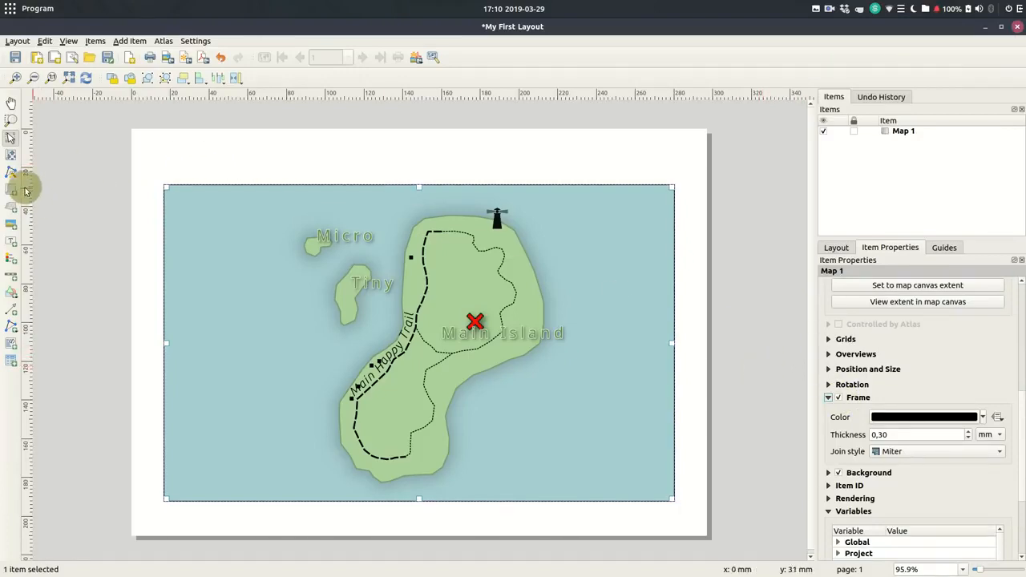
# Step: Add a label of about 264 by 17 mm above the map, reading Treasure Map, with Center horizontal and Middle vertical alignment
pyautogui.click(11, 242)
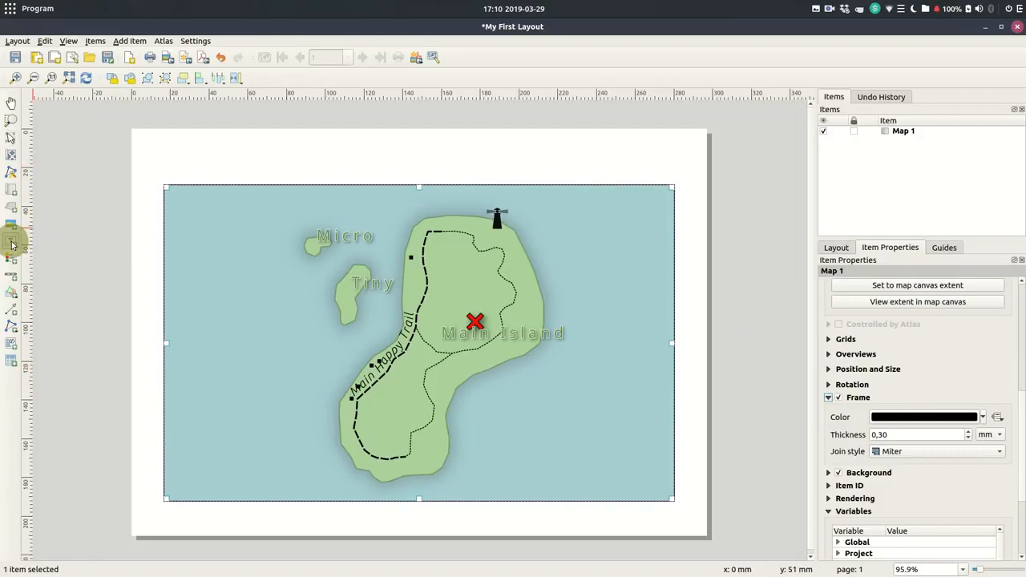
pyautogui.moveTo(163, 142); pyautogui.dragTo(674, 158)
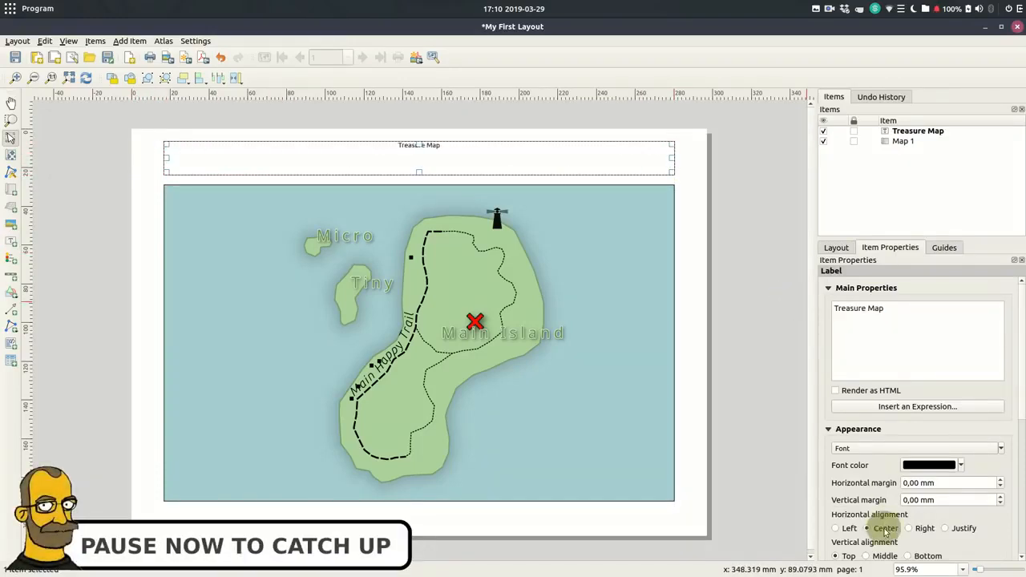
pyautogui.scroll(-3, 911, 401)
# Step: Format the Treasure Map title in an enlarged Chandas Bold Italic font
pyautogui.click(1000, 369)
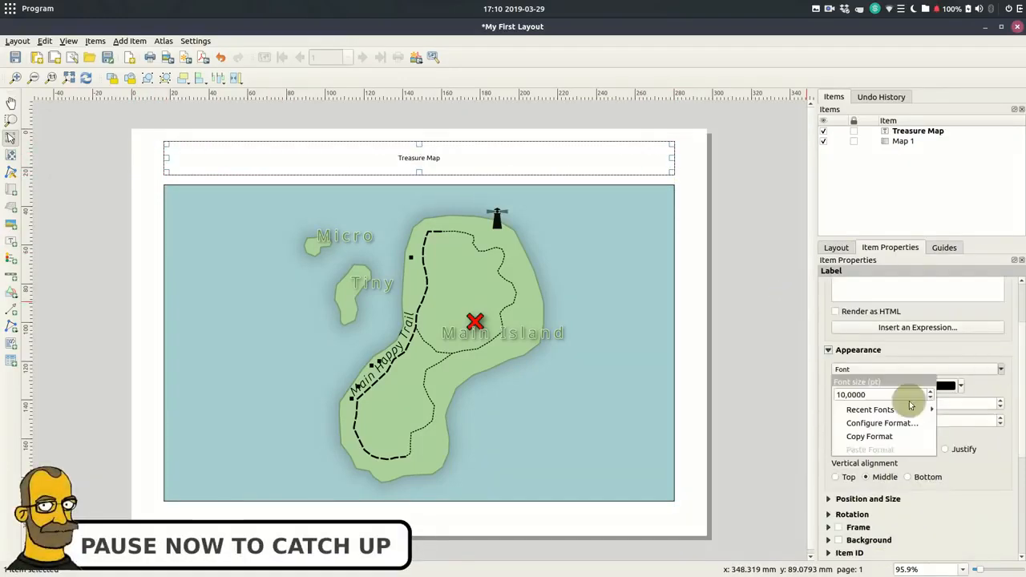
pyautogui.click(882, 422)
pyautogui.scroll(15, 481, 241)
pyautogui.click(433, 293)
pyautogui.scroll(-3, 610, 301)
pyautogui.click(610, 301)
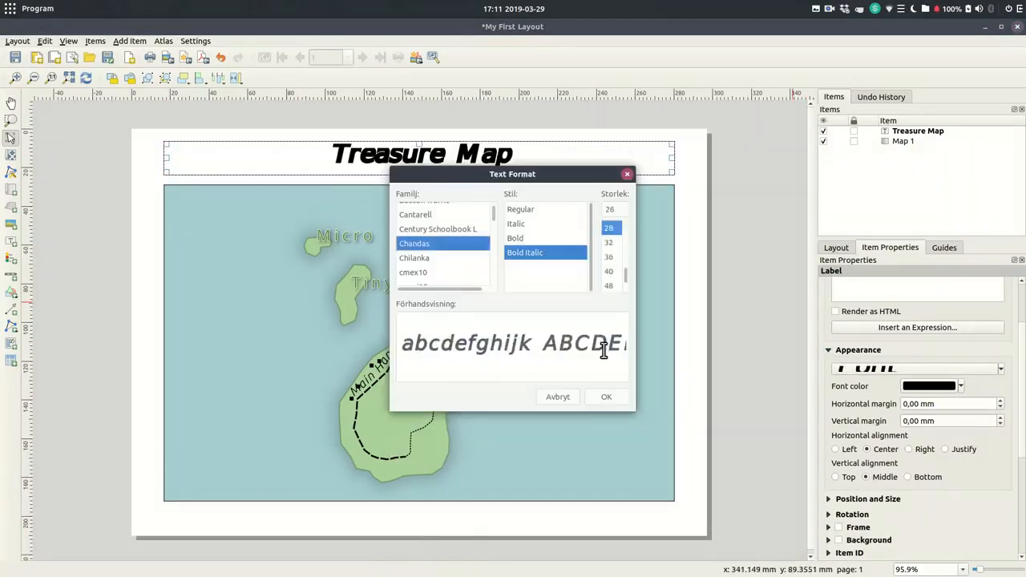
pyautogui.click(606, 397)
pyautogui.click(764, 403)
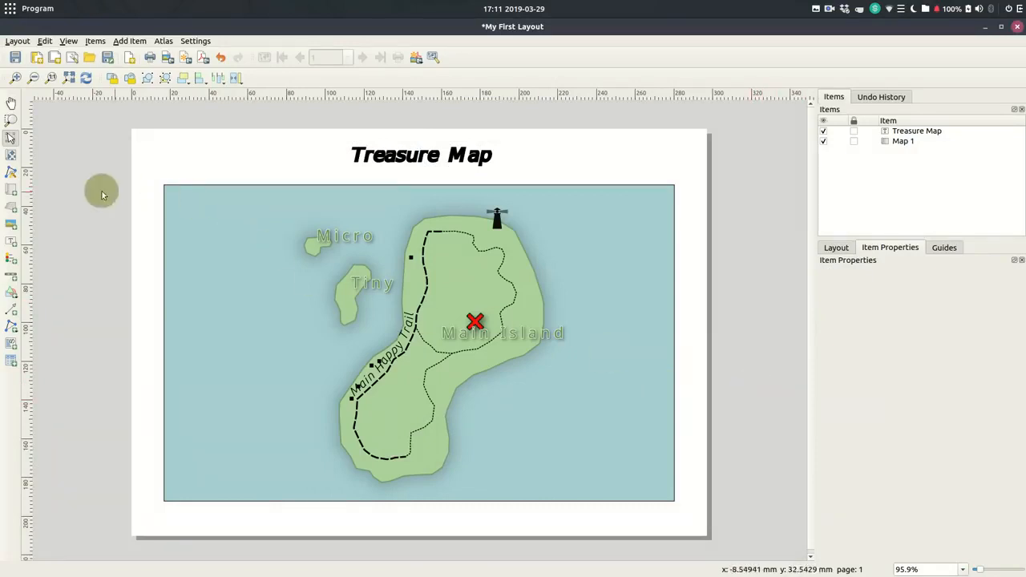
# Step: Add a legend to the layout with the offered item properties and move it into the map's lower-right corner
pyautogui.click(10, 261)
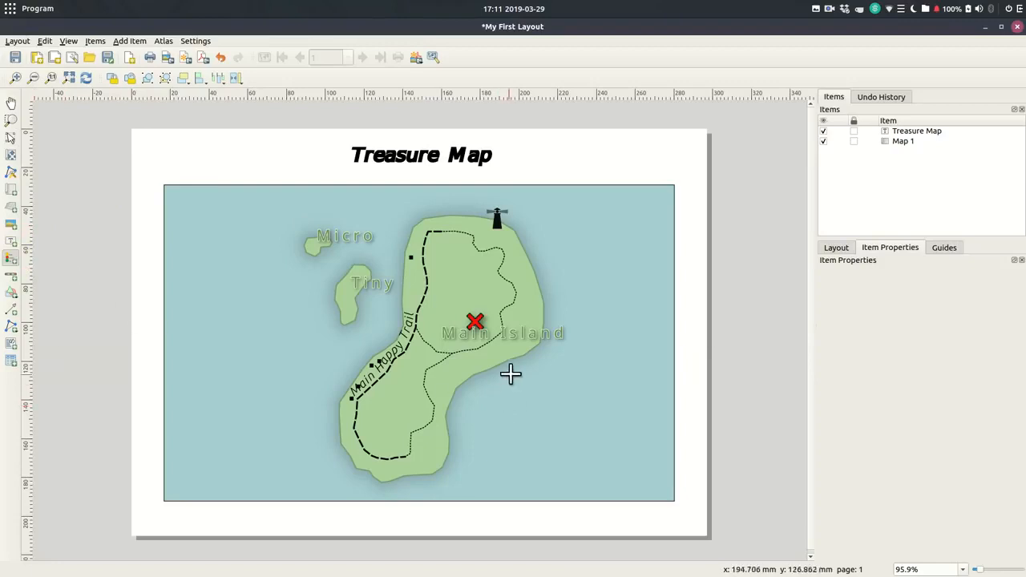
pyautogui.click(545, 367)
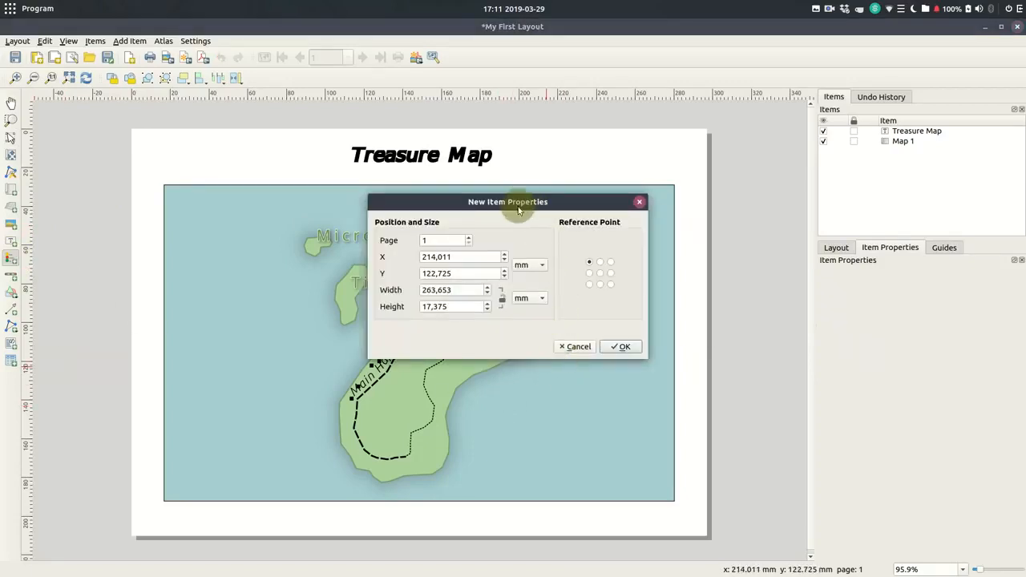
pyautogui.click(623, 347)
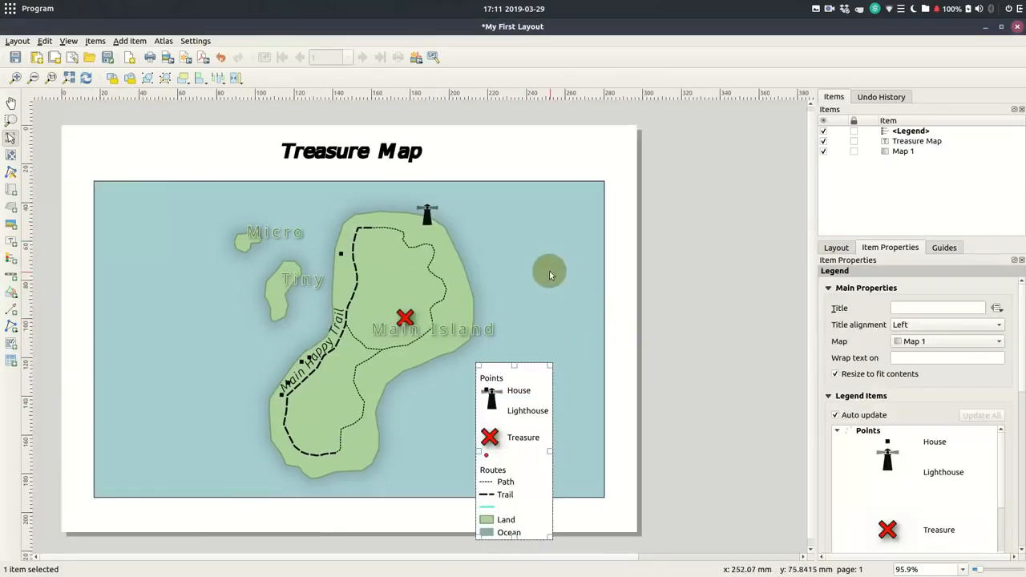
pyautogui.moveTo(521, 410); pyautogui.dragTo(558, 361)
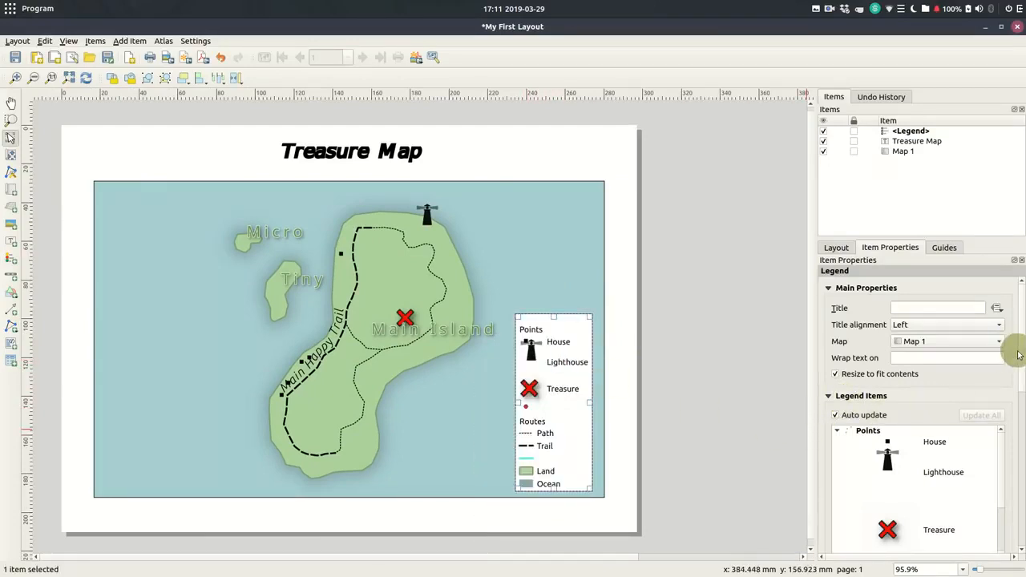
# Step: Turn off the legend's automatic updating and remove the Land, Ocean and unnamed Routes entries
pyautogui.moveTo(1023, 363); pyautogui.dragTo(1022, 400)
pyautogui.click(835, 319)
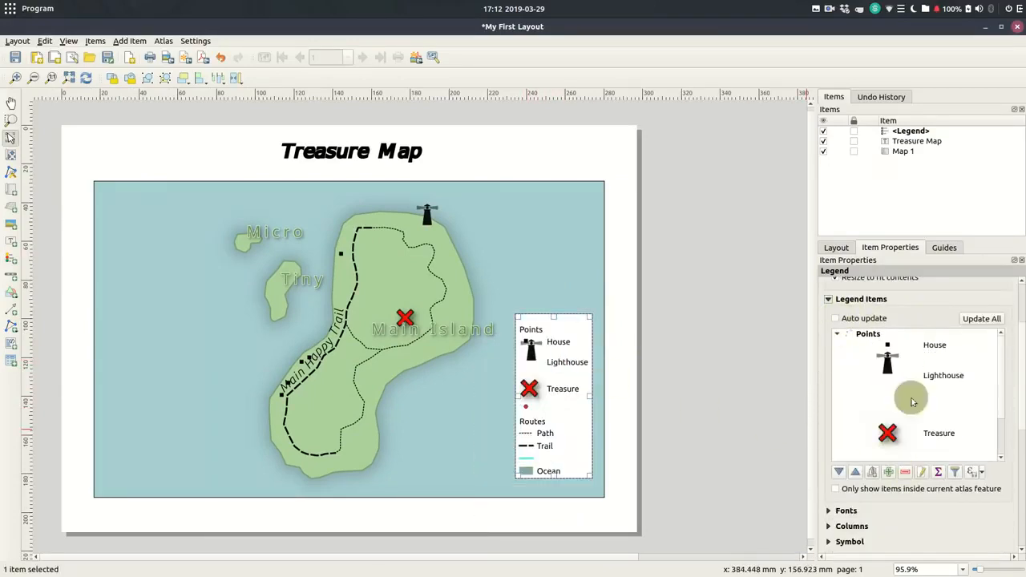
pyautogui.moveTo(1000, 399); pyautogui.dragTo(999, 442)
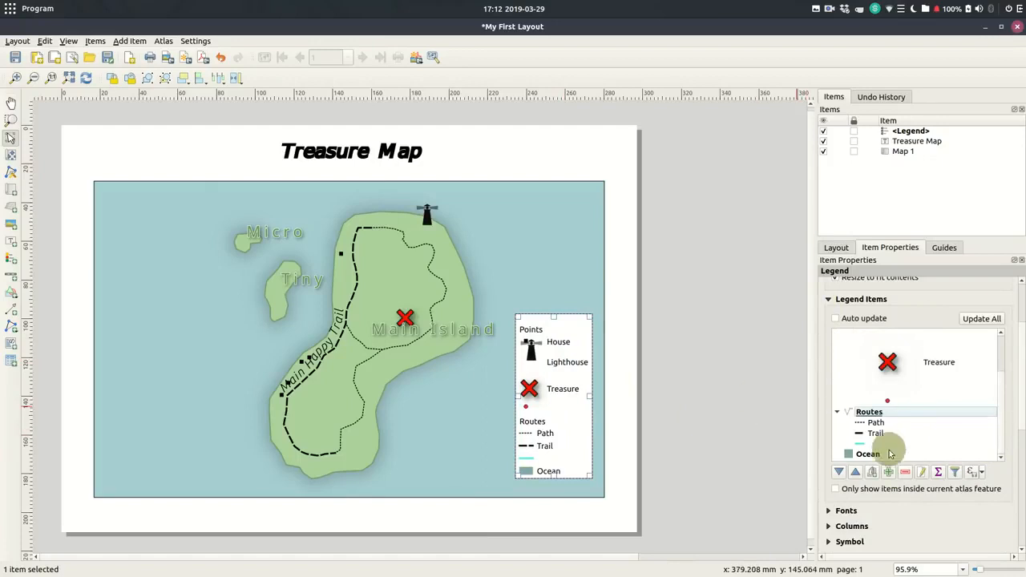
pyautogui.click(868, 447)
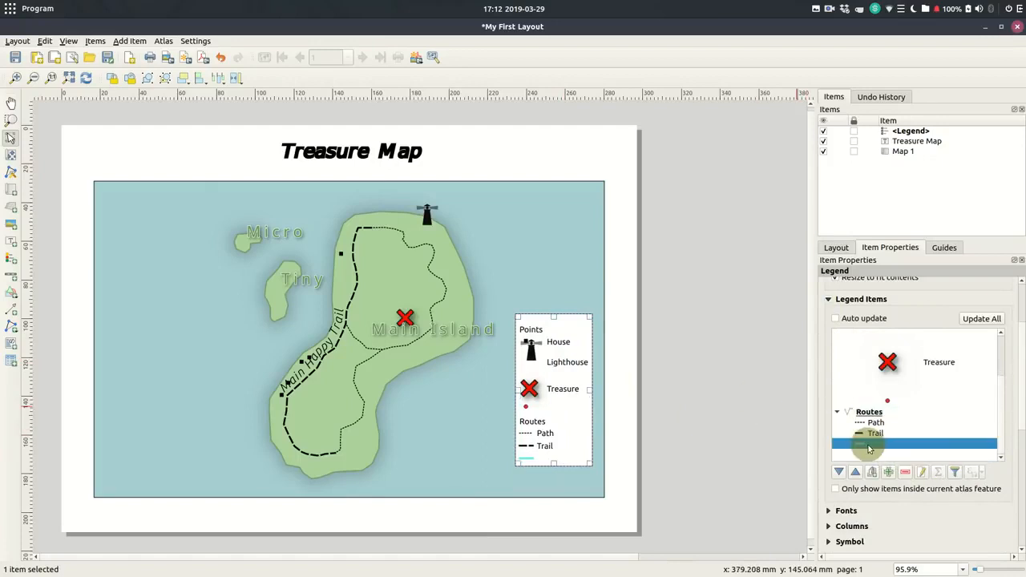
# Step: Blank out the legend's Routes and Points headings, and remove the House and unnamed point entries
pyautogui.doubleClick(869, 412)
pyautogui.press('BackSpace')
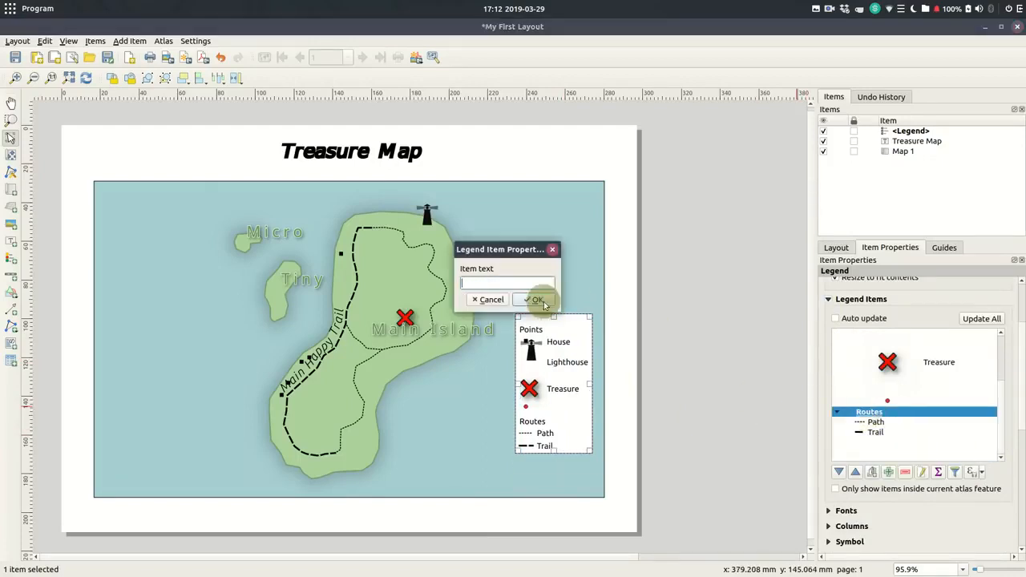
pyautogui.click(536, 298)
pyautogui.doubleClick(870, 334)
pyautogui.press('BackSpace')
pyautogui.click(535, 298)
pyautogui.click(878, 344)
pyautogui.click(905, 472)
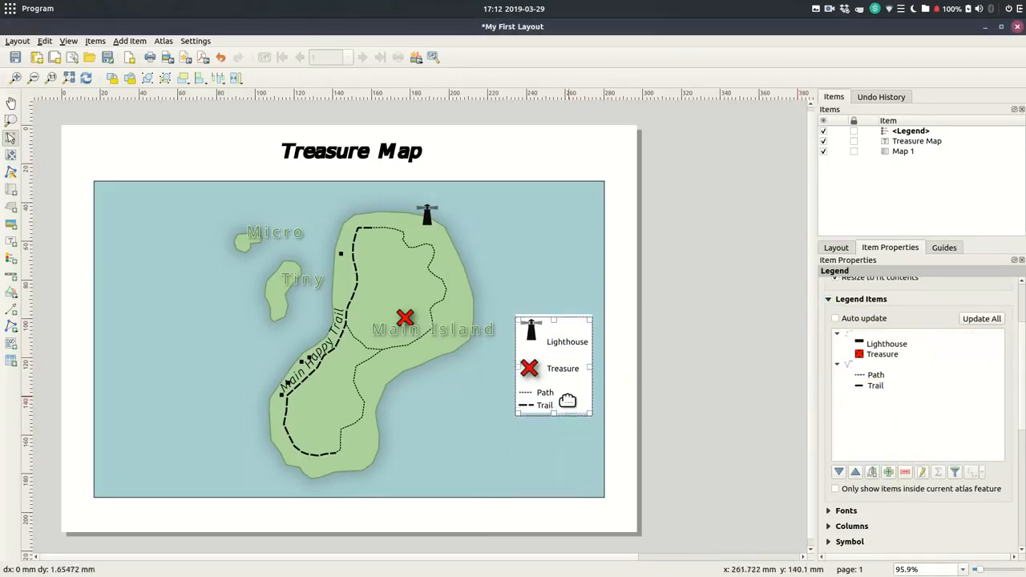
# Step: Turn off the legend's background and move the legend into the map's lower-left corner
pyautogui.moveTo(569, 398); pyautogui.dragTo(565, 476)
pyautogui.moveTo(1022, 405); pyautogui.dragTo(1022, 499)
pyautogui.click(837, 393)
pyautogui.click(767, 417)
pyautogui.moveTo(565, 420); pyautogui.dragTo(157, 416)
pyautogui.click(705, 433)
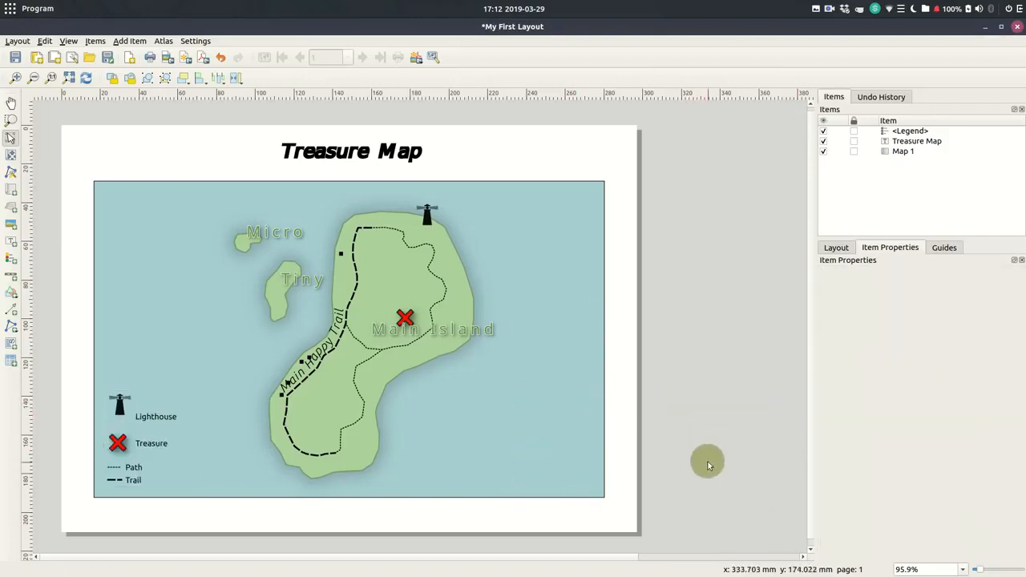
# Step: Add a scale bar below the map with 6 right segments and the Line Ticks Up style
pyautogui.click(11, 275)
pyautogui.moveTo(221, 499); pyautogui.dragTo(451, 522)
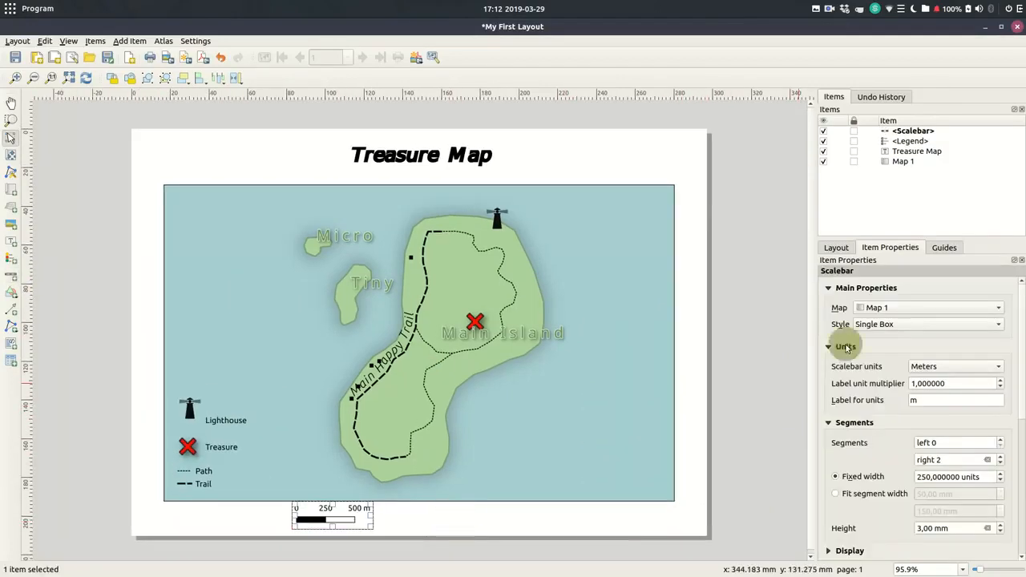
pyautogui.scroll(3, 958, 459)
pyautogui.scroll(1, 958, 459)
pyautogui.click(1000, 367)
pyautogui.click(896, 360)
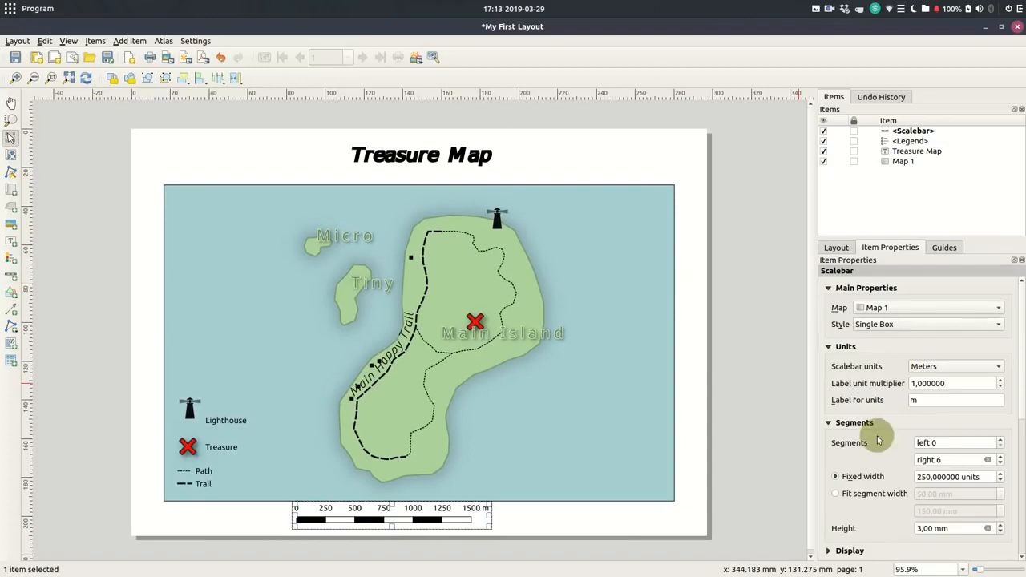
pyautogui.click(928, 324)
pyautogui.click(890, 375)
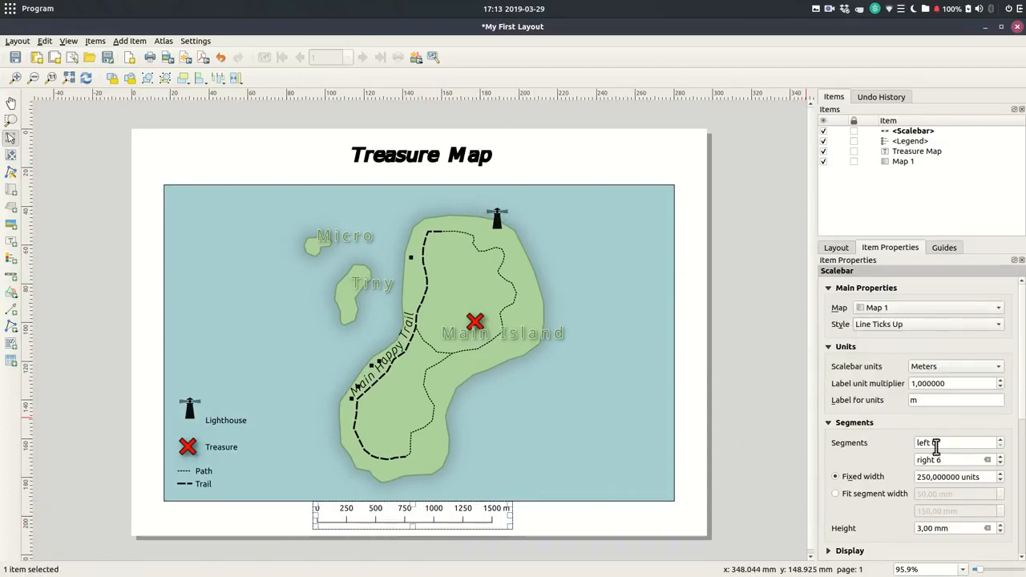
# Step: Set the scale bar's height to 2 mm and shift it slightly to centre it beneath the map
pyautogui.scroll(-5, 840, 417)
pyautogui.click(831, 422)
pyautogui.click(831, 422)
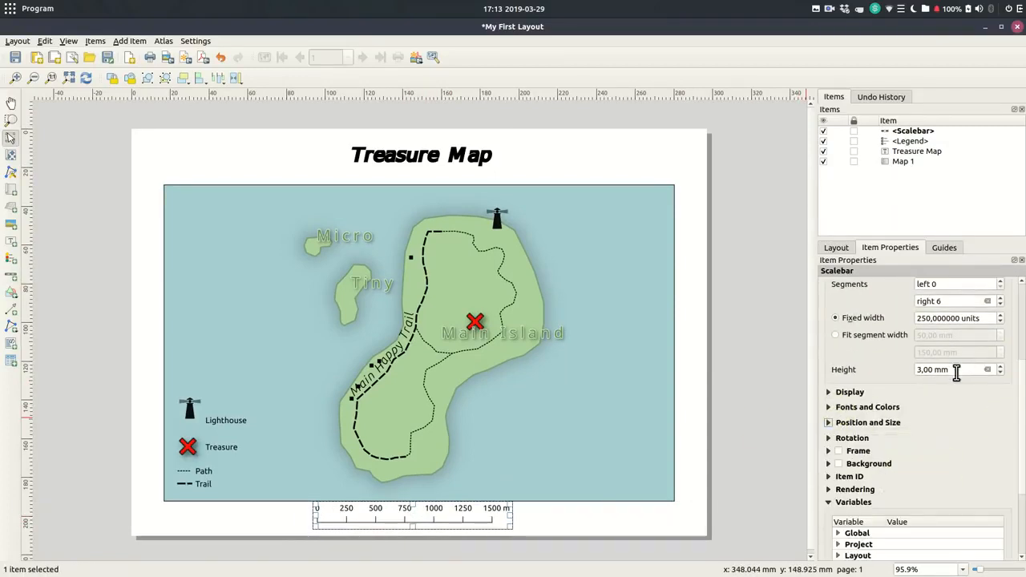
pyautogui.doubleClick(953, 369)
pyautogui.click(829, 423)
pyautogui.scroll(-6, 1016, 446)
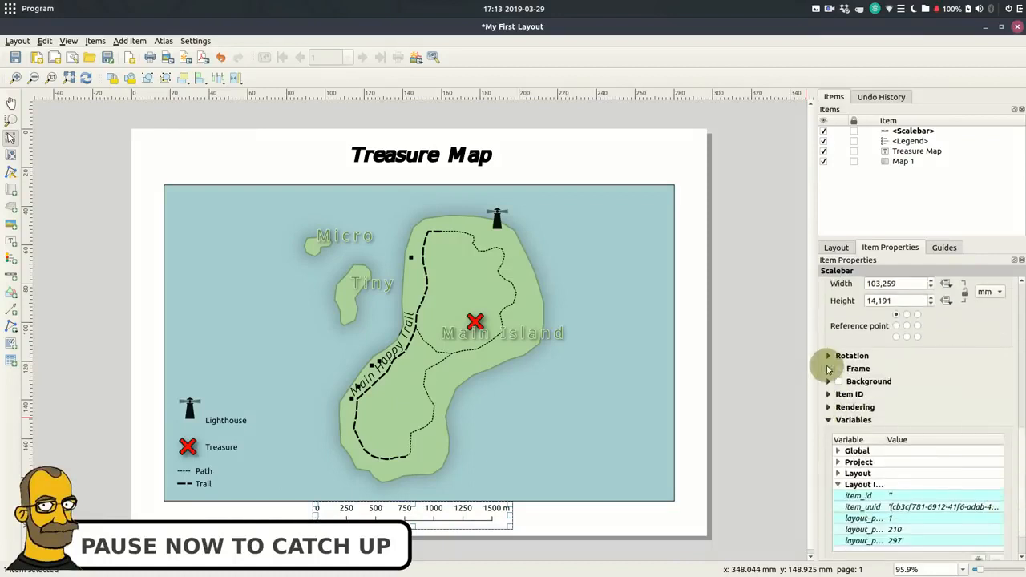
pyautogui.scroll(6, 1015, 371)
pyautogui.click(851, 398)
pyautogui.scroll(-2, 905, 435)
pyautogui.moveTo(420, 515); pyautogui.dragTo(426, 518)
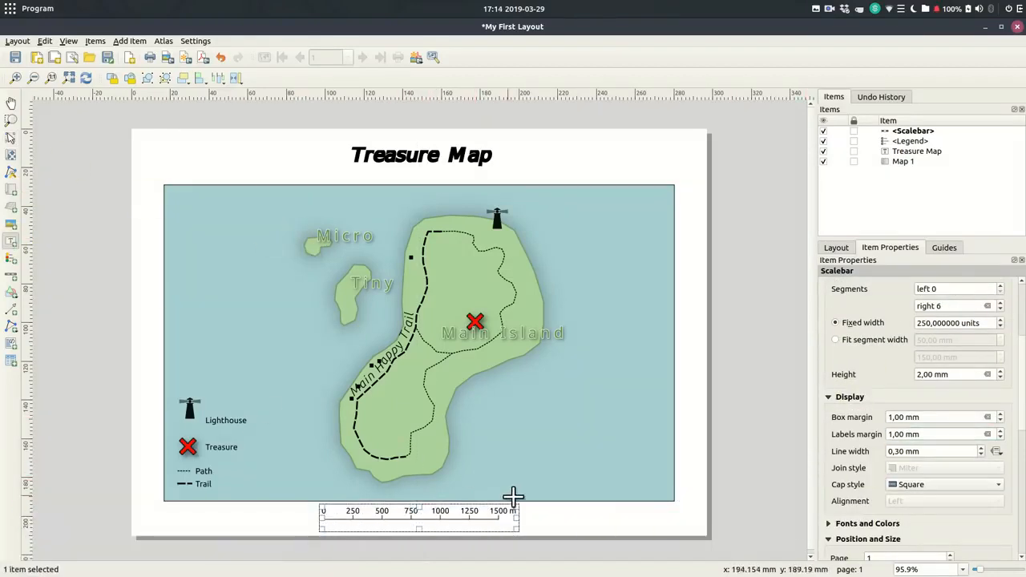
# Step: Add a right-aligned label below the map's lower-right corner containing the author's full name followed by 2019
pyautogui.moveTo(528, 504); pyautogui.dragTo(675, 525)
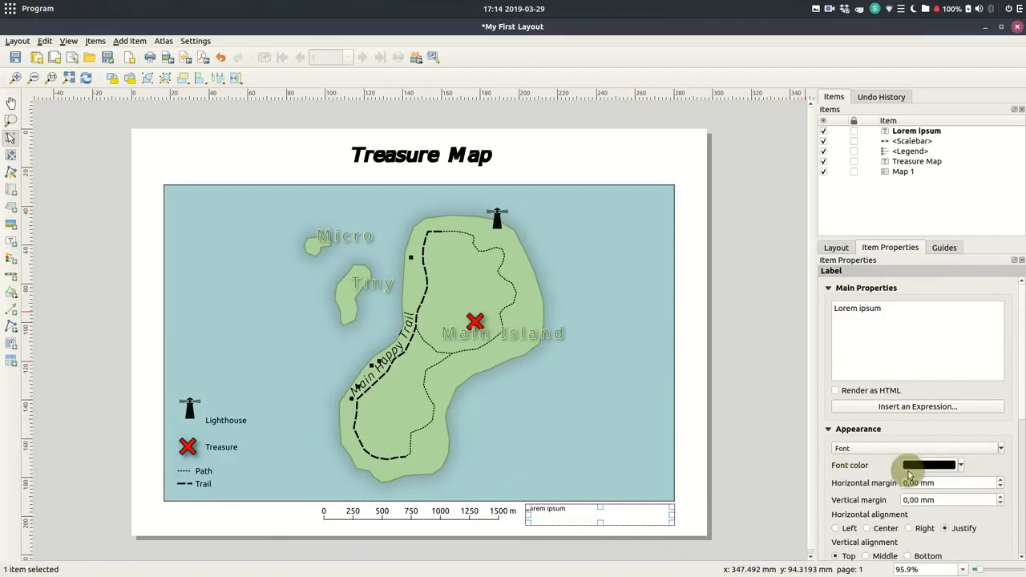
pyautogui.click(924, 529)
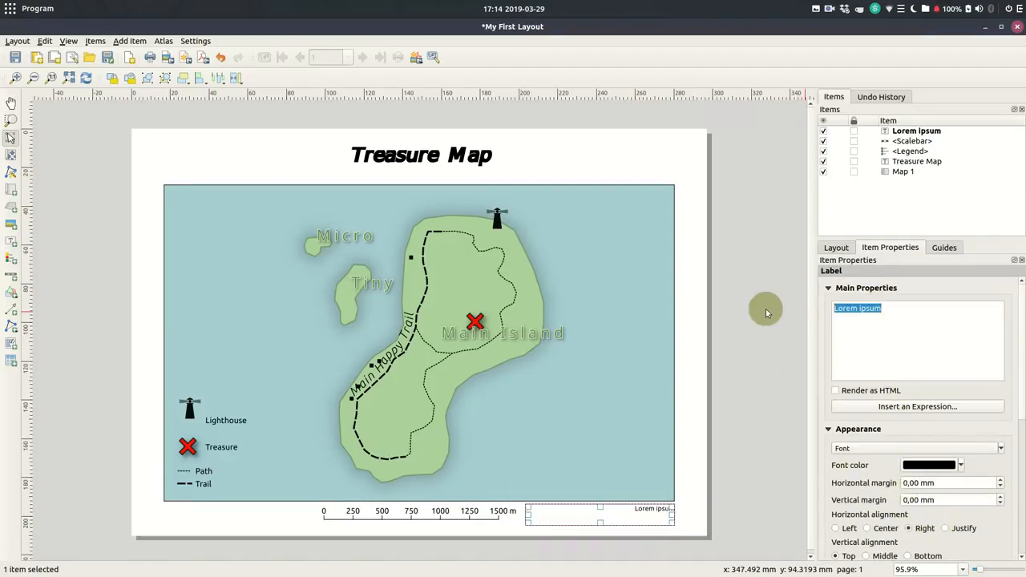
pyautogui.write('Klas Karlsson')
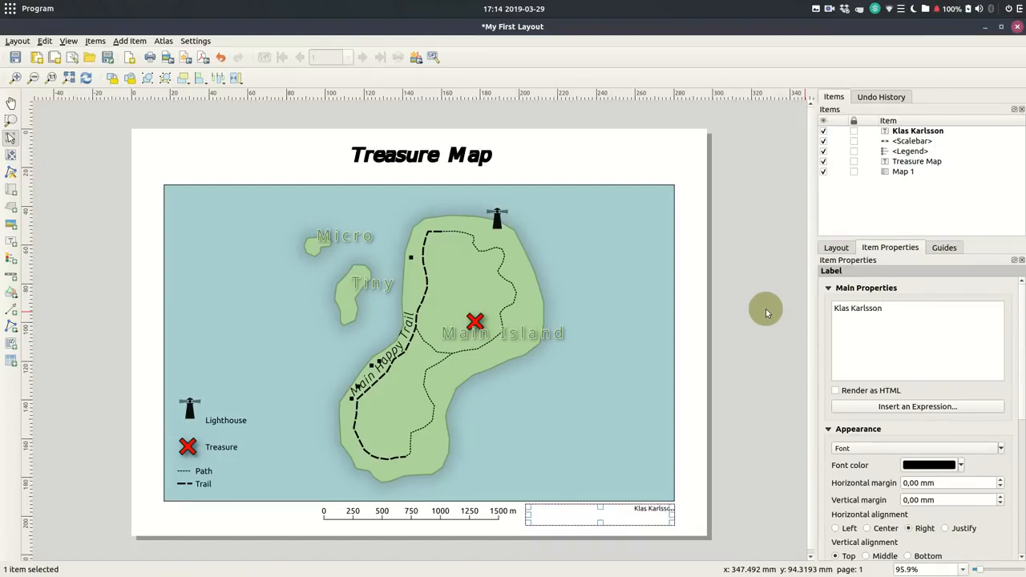
pyautogui.write(' 2019')
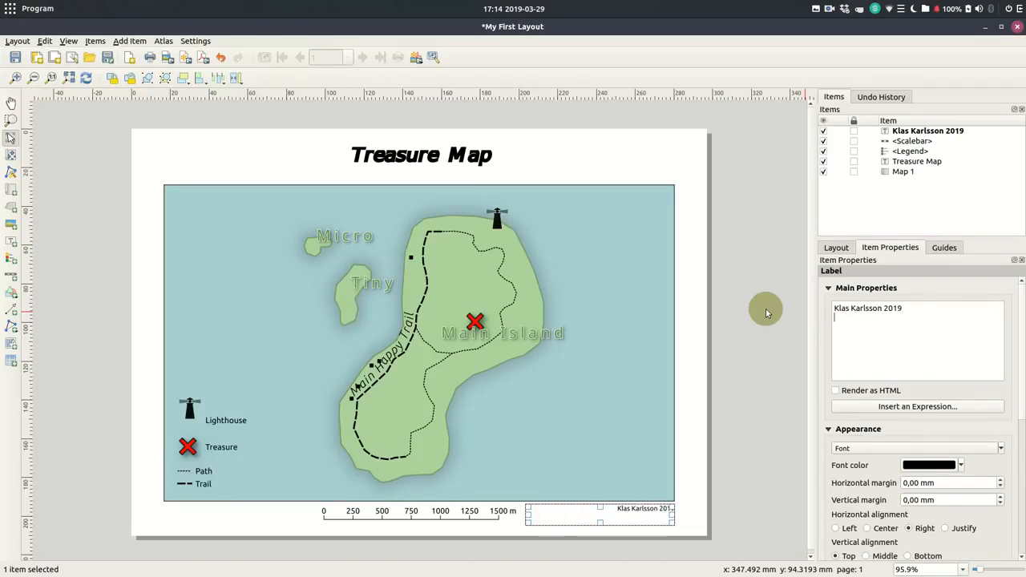
# Step: Add a second line to the credit label reading "Created in QGIS - CC-0"
pyautogui.press('Return')
pyautogui.write('Created in QIGS')
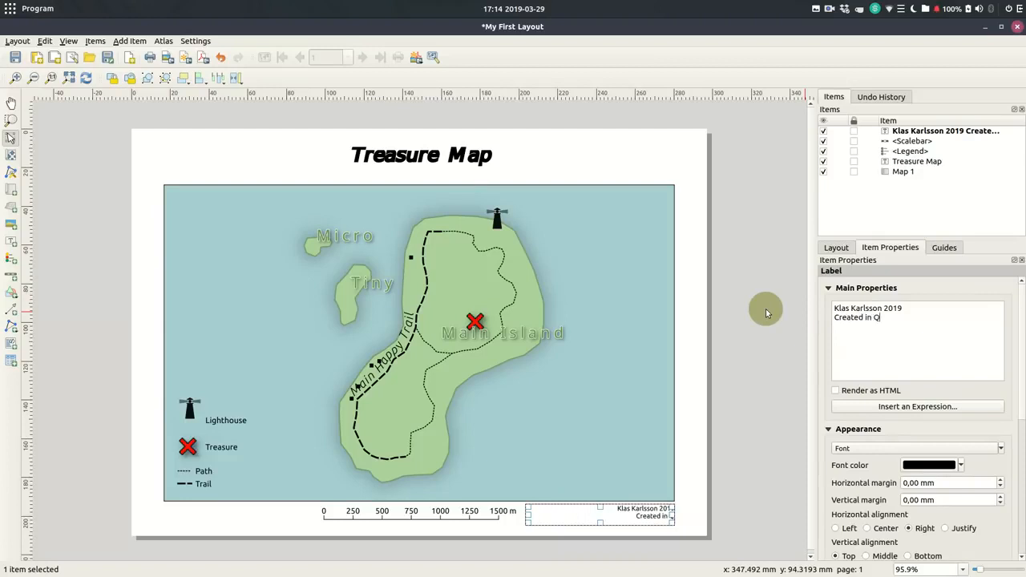
pyautogui.press('BackSpace')
pyautogui.press('BackSpace')
pyautogui.press('BackSpace')
pyautogui.write('GIS')
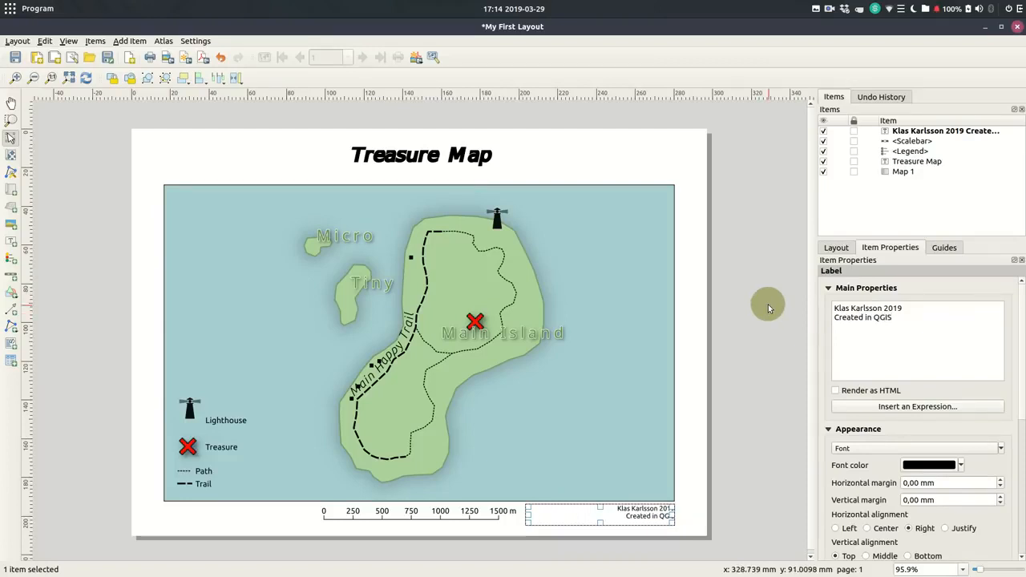
pyautogui.write(' -')
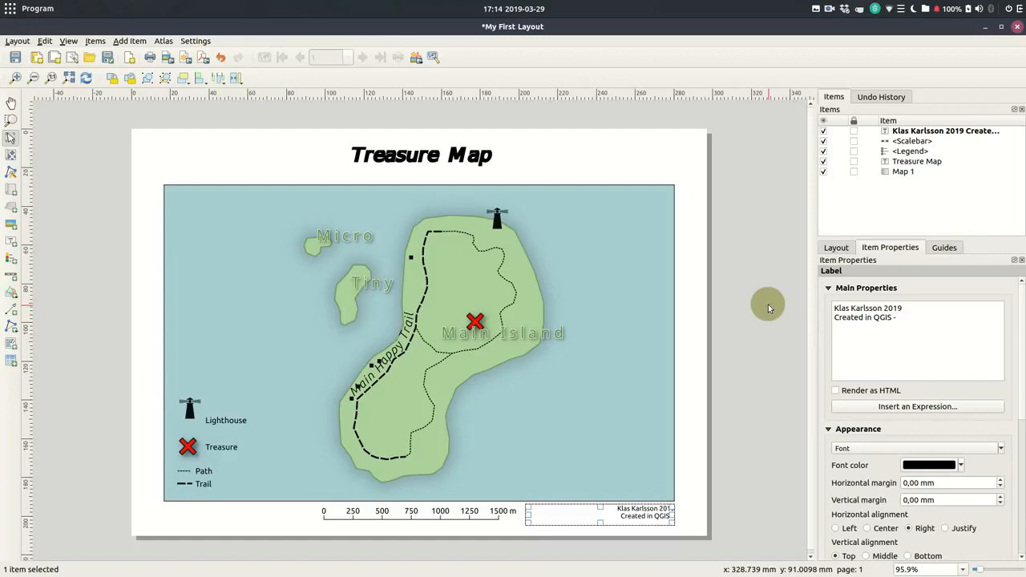
pyautogui.write(' CC-0')
pyautogui.click(761, 430)
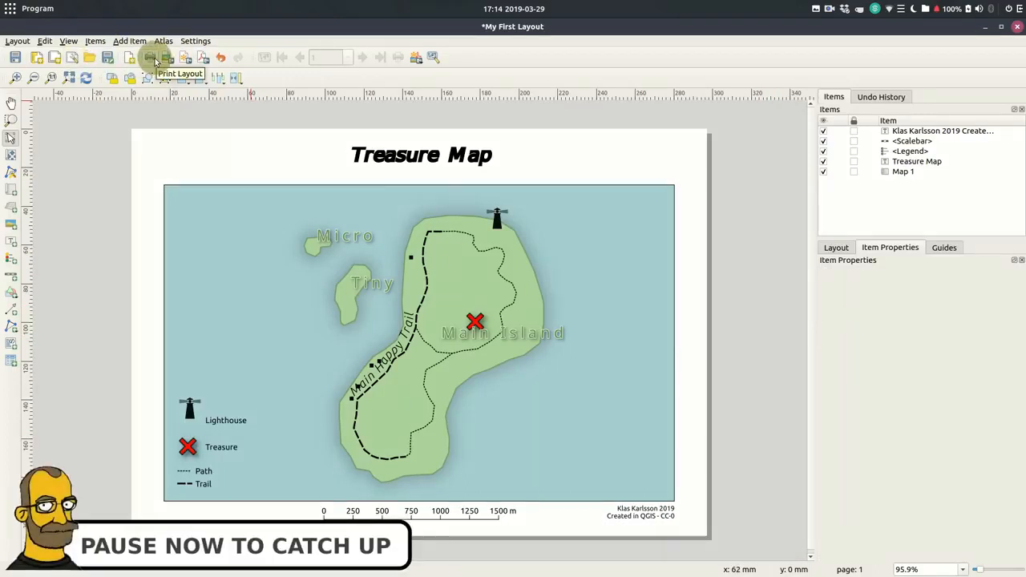
# Step: Export the layout as My First Layout.pdf in the QGIS for Beginners folder, with RDF metadata and text exported as paths
pyautogui.click(202, 61)
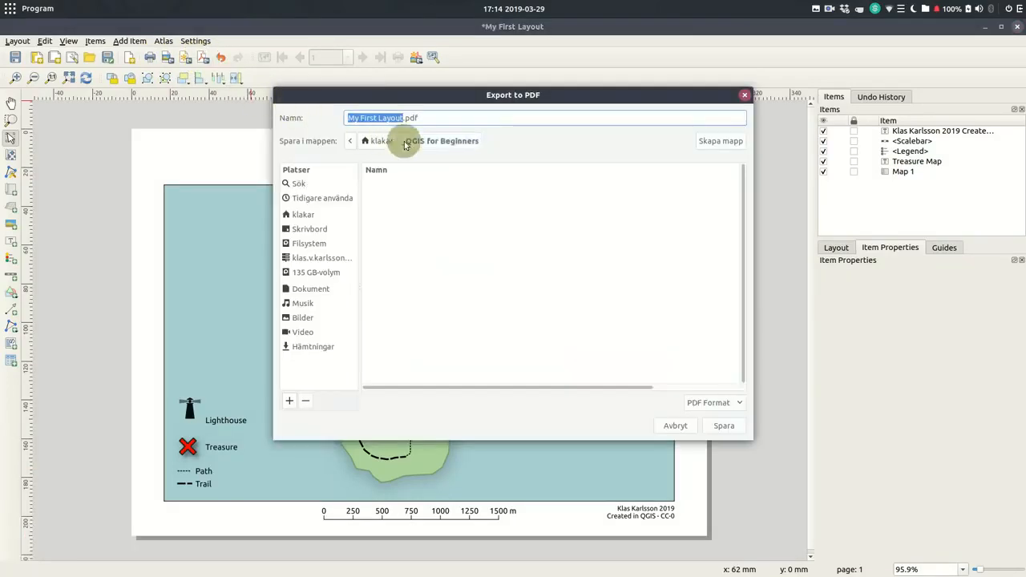
pyautogui.click(722, 425)
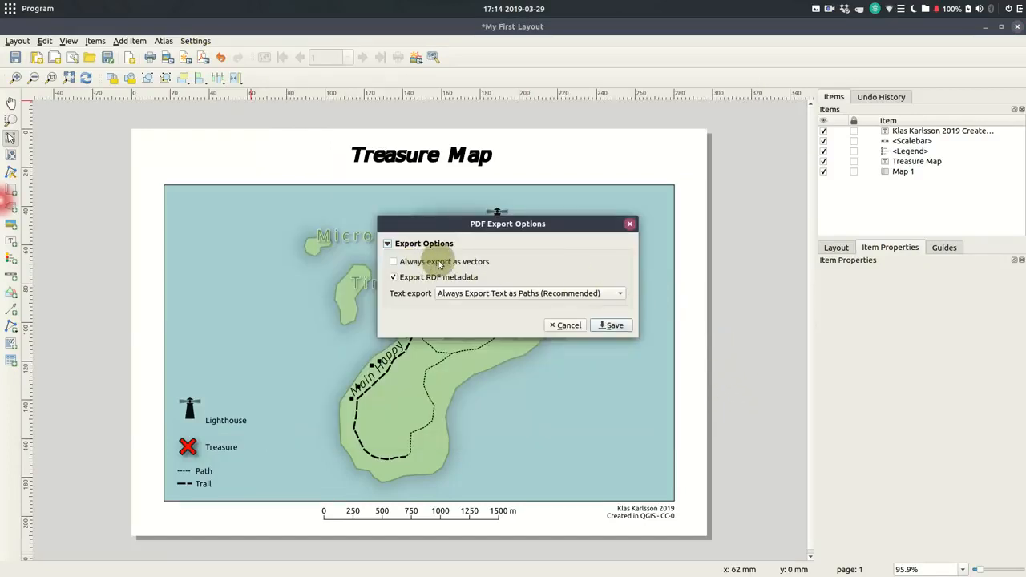
pyautogui.click(612, 326)
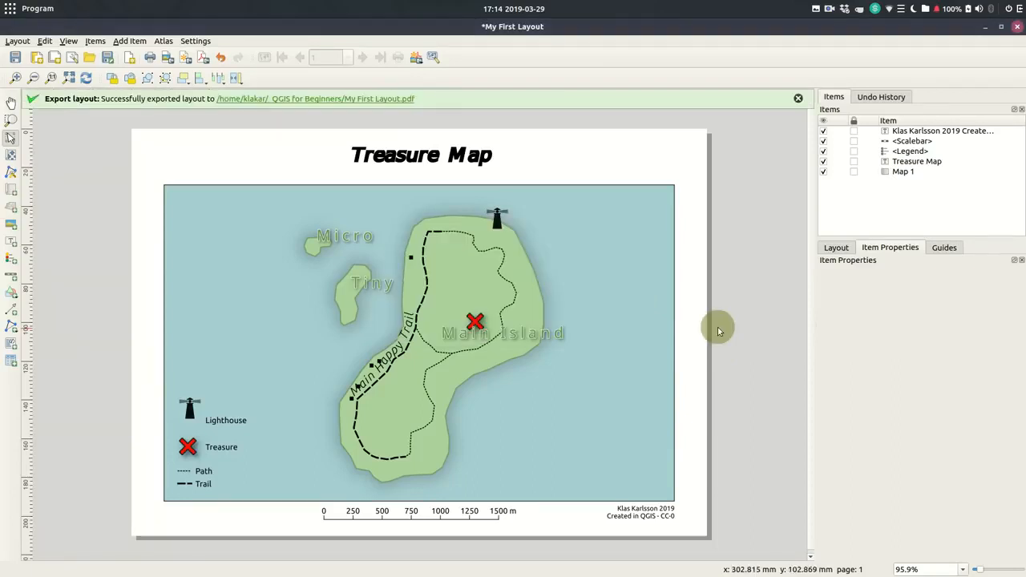
# Step: Open the exported My First Layout.pdf from its folder in the document viewer, maximized with automatic zoom, to check the whole map page
pyautogui.click(374, 99)
pyautogui.doubleClick(412, 127)
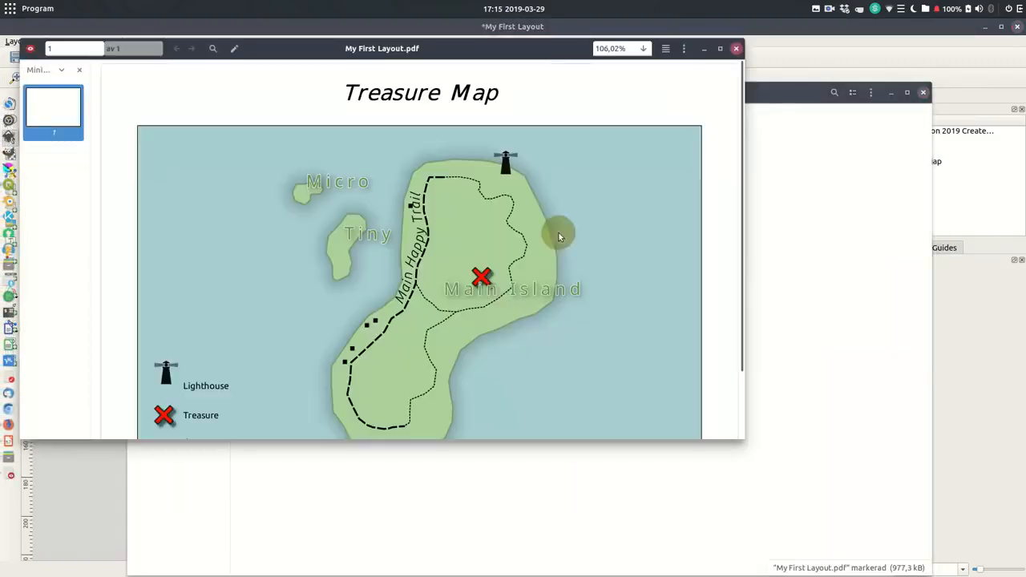
pyautogui.click(720, 50)
pyautogui.click(926, 29)
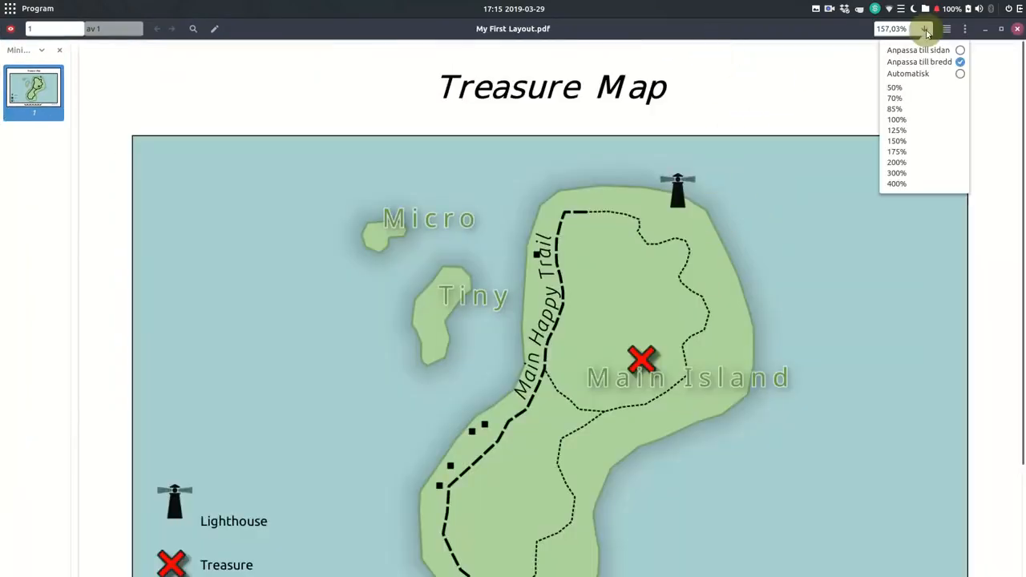
pyautogui.click(926, 73)
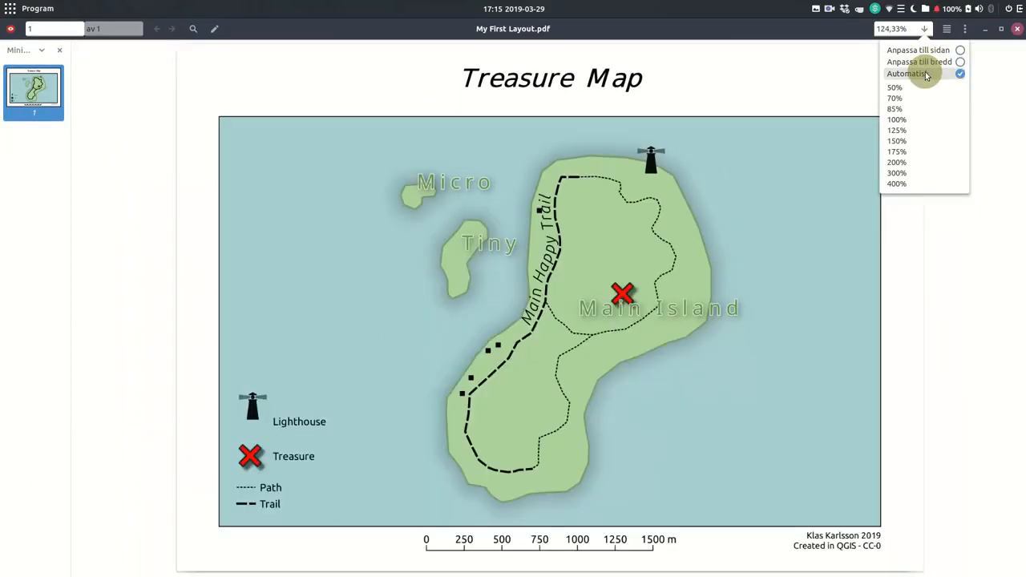
pyautogui.click(978, 394)
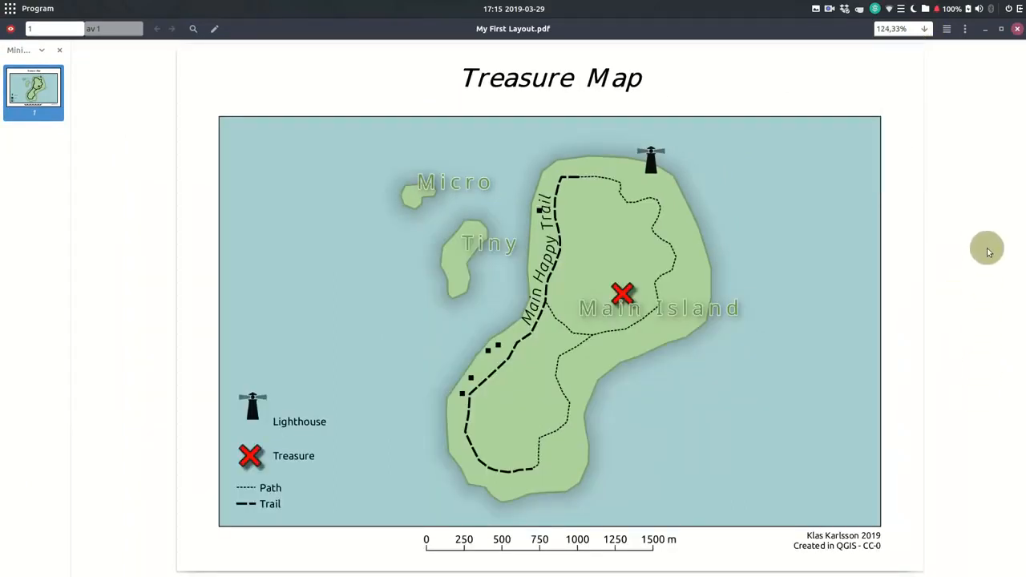
# Step: Close the PDF, the print layout and the file manager to return to the main QGIS project
pyautogui.click(1017, 30)
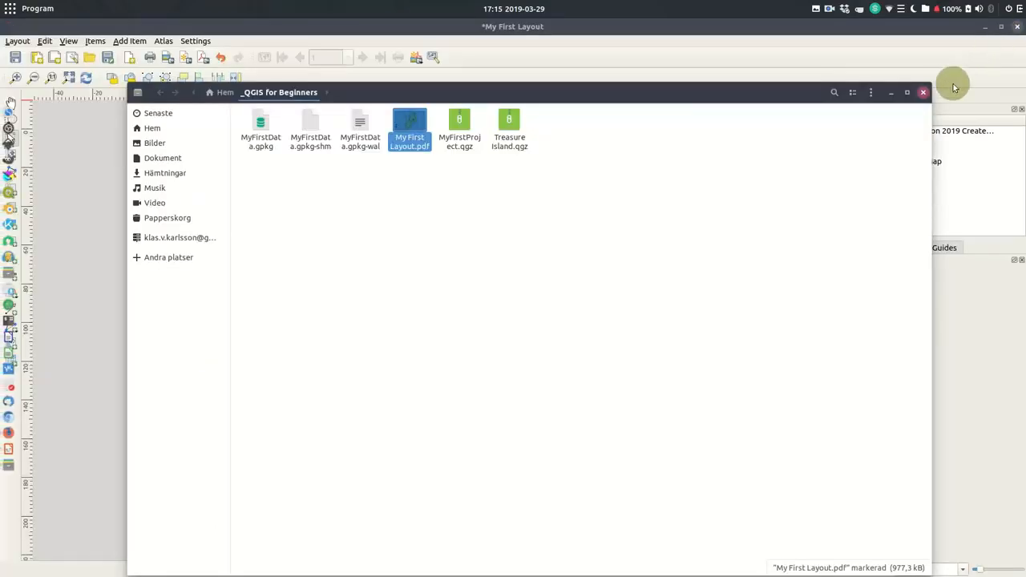
pyautogui.click(1018, 28)
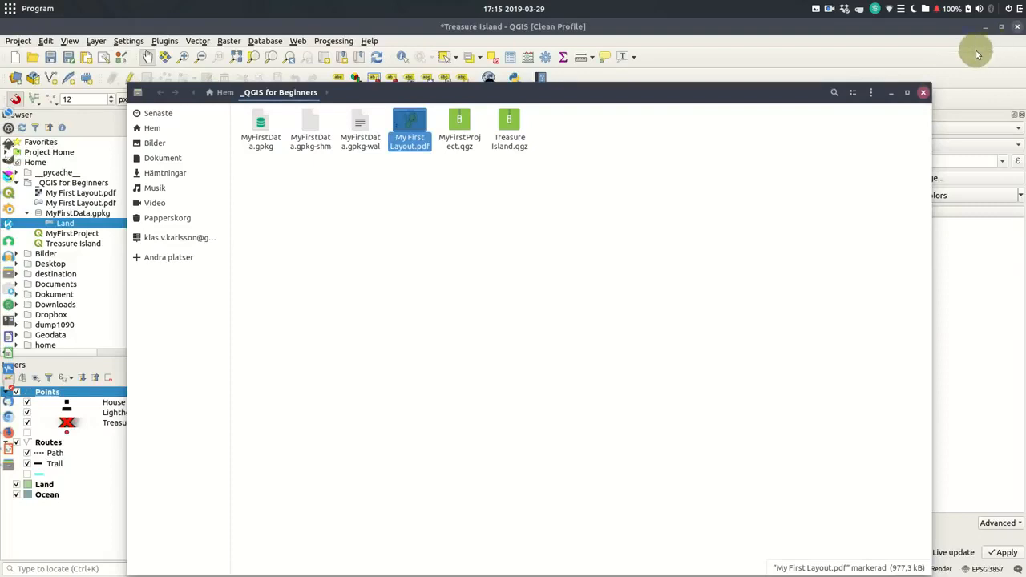
pyautogui.click(923, 93)
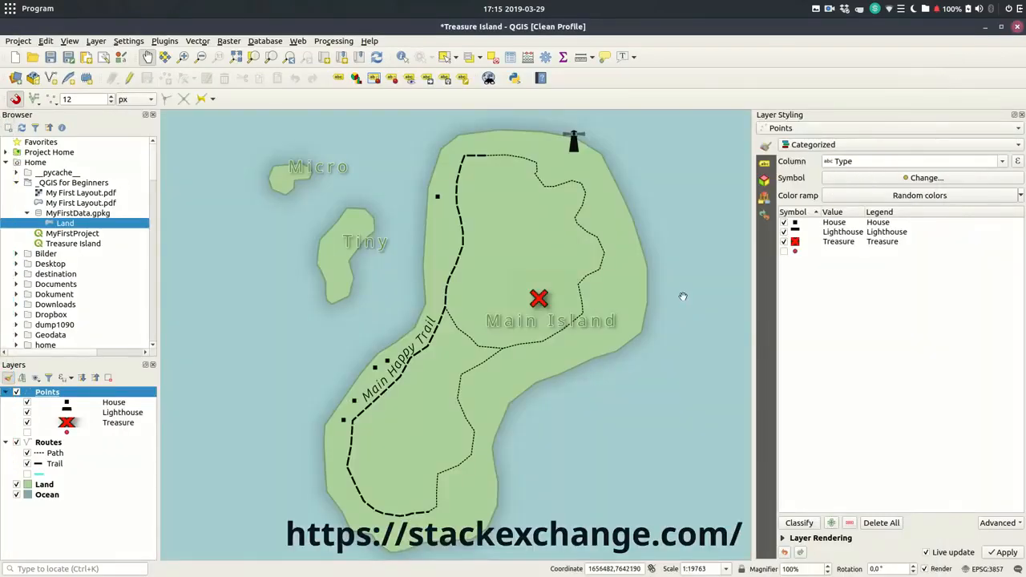
# Step: Open the QGIS help contents in Firefox and go to the main documentation page for QGIS 3.4
pyautogui.click(369, 41)
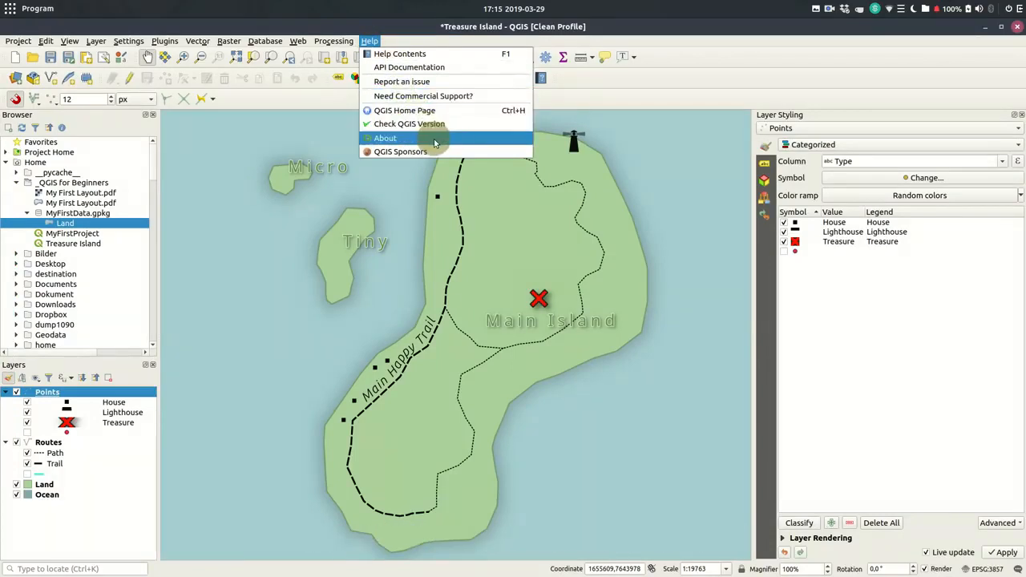
pyautogui.click(427, 54)
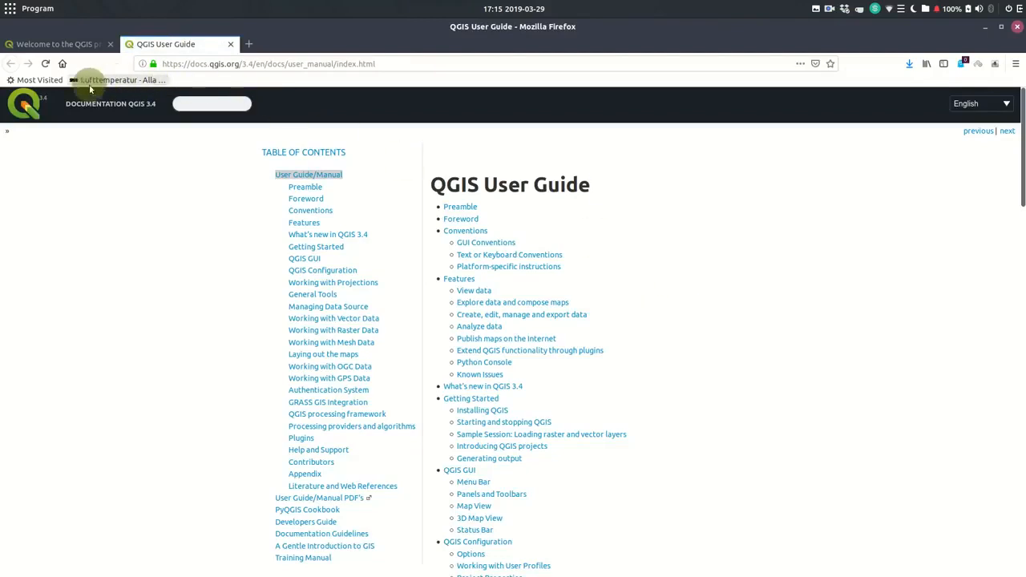
pyautogui.click(30, 106)
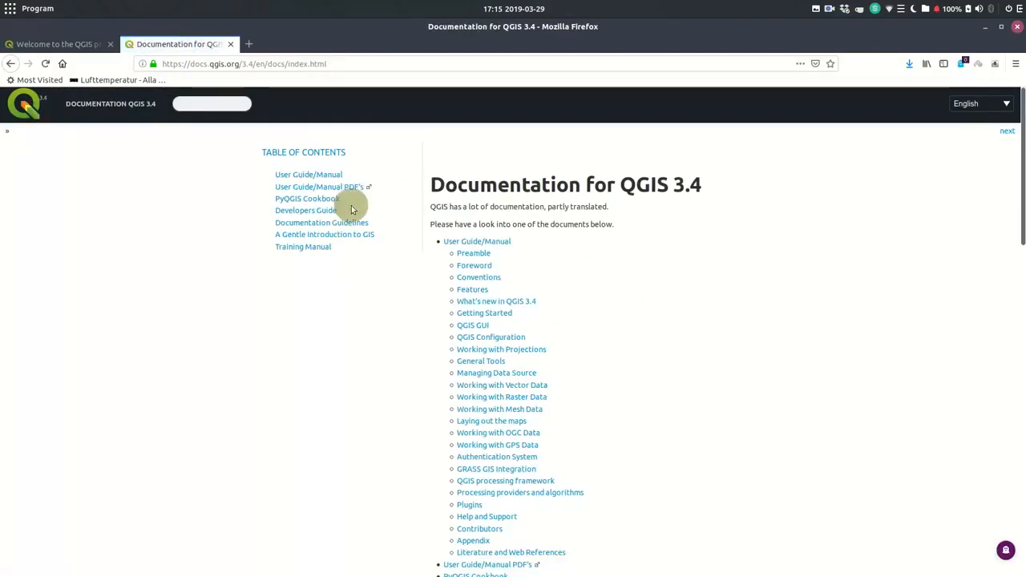
# Step: Look through the documentation, help, support and plugin sections of the QGIS website's For Users page, and return to the site's home page
pyautogui.click(56, 44)
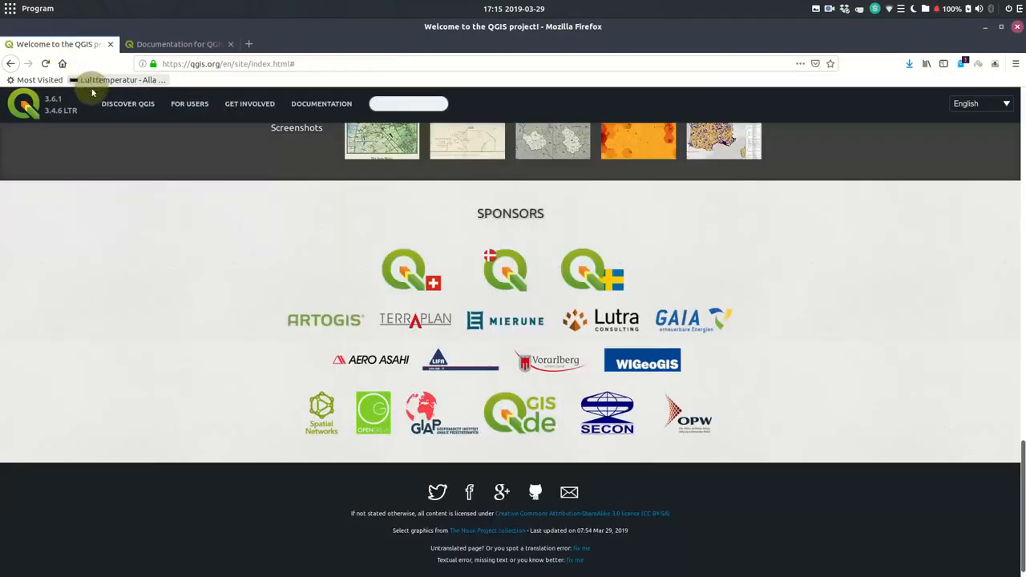
pyautogui.click(191, 110)
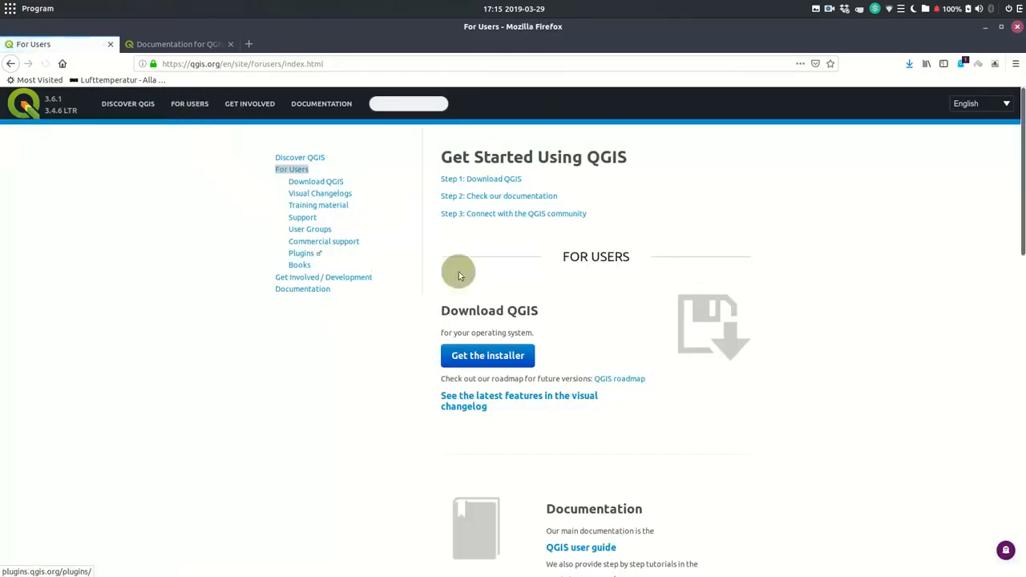
pyautogui.scroll(-7, 582, 280)
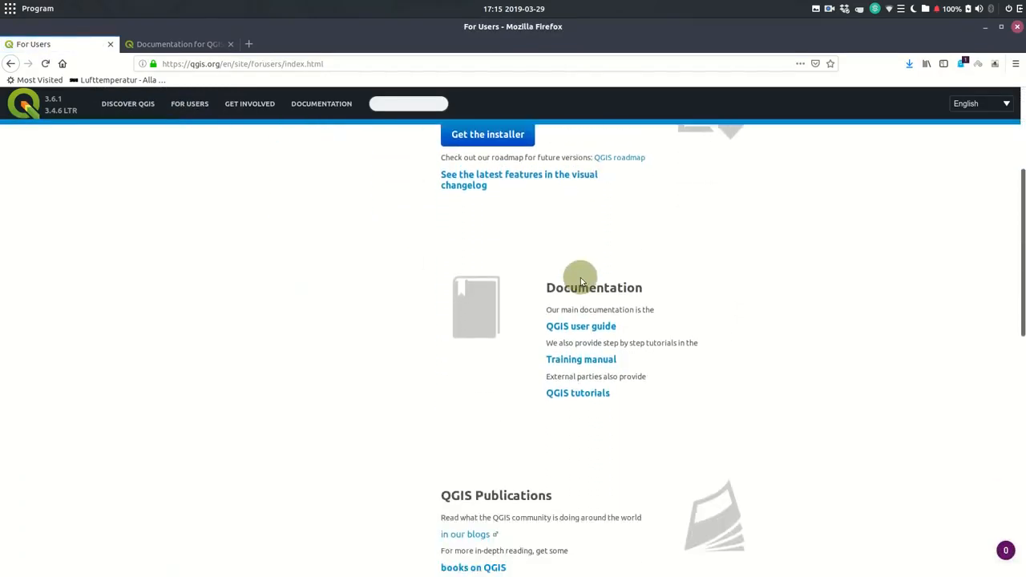
pyautogui.scroll(-7, 368, 284)
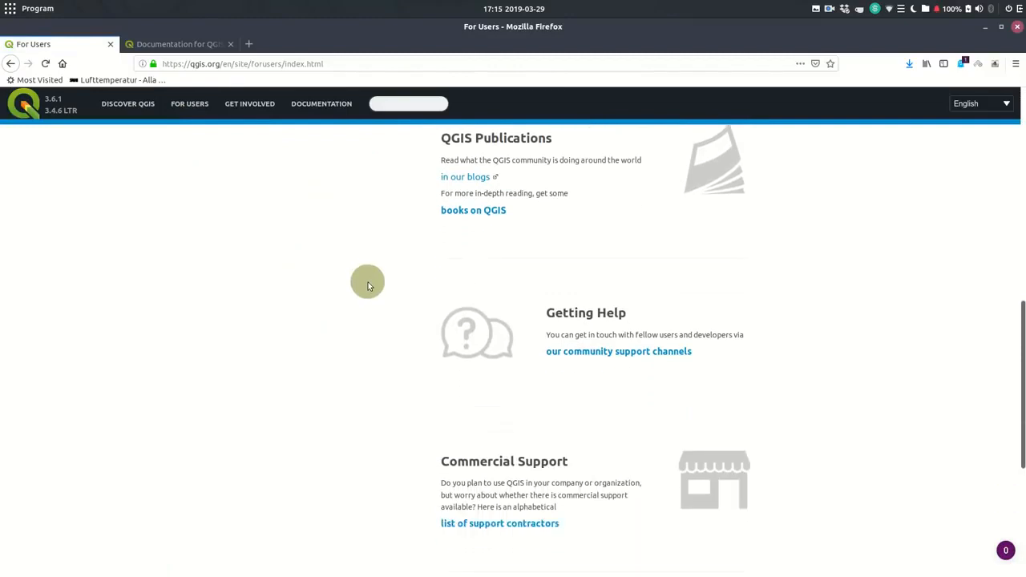
pyautogui.scroll(-5, 361, 303)
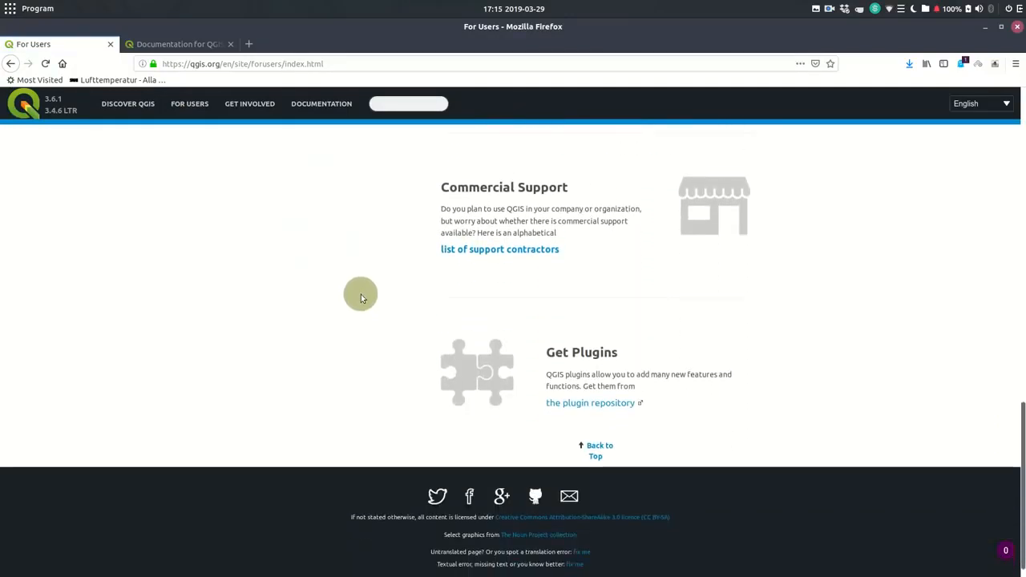
pyautogui.click(27, 105)
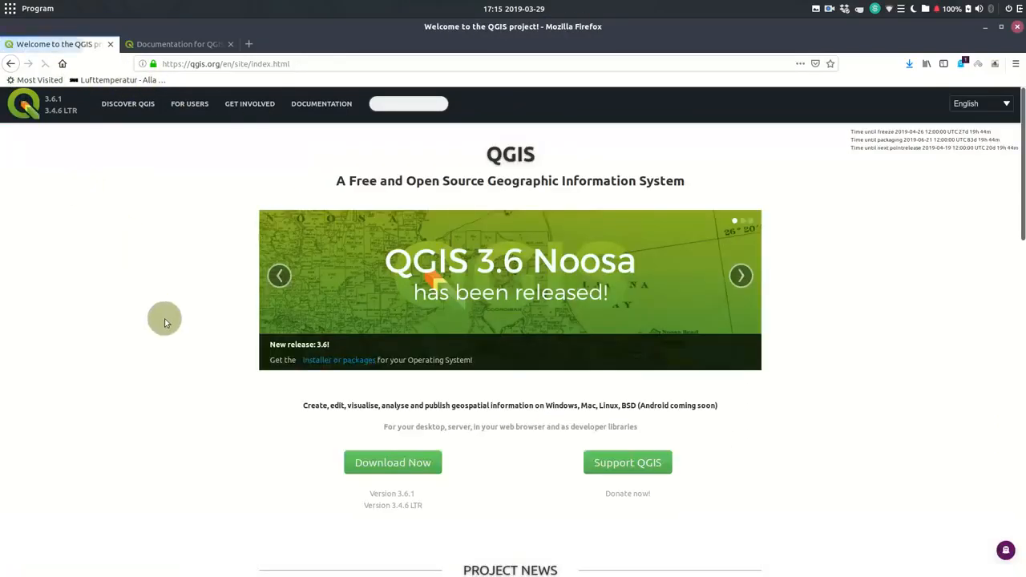